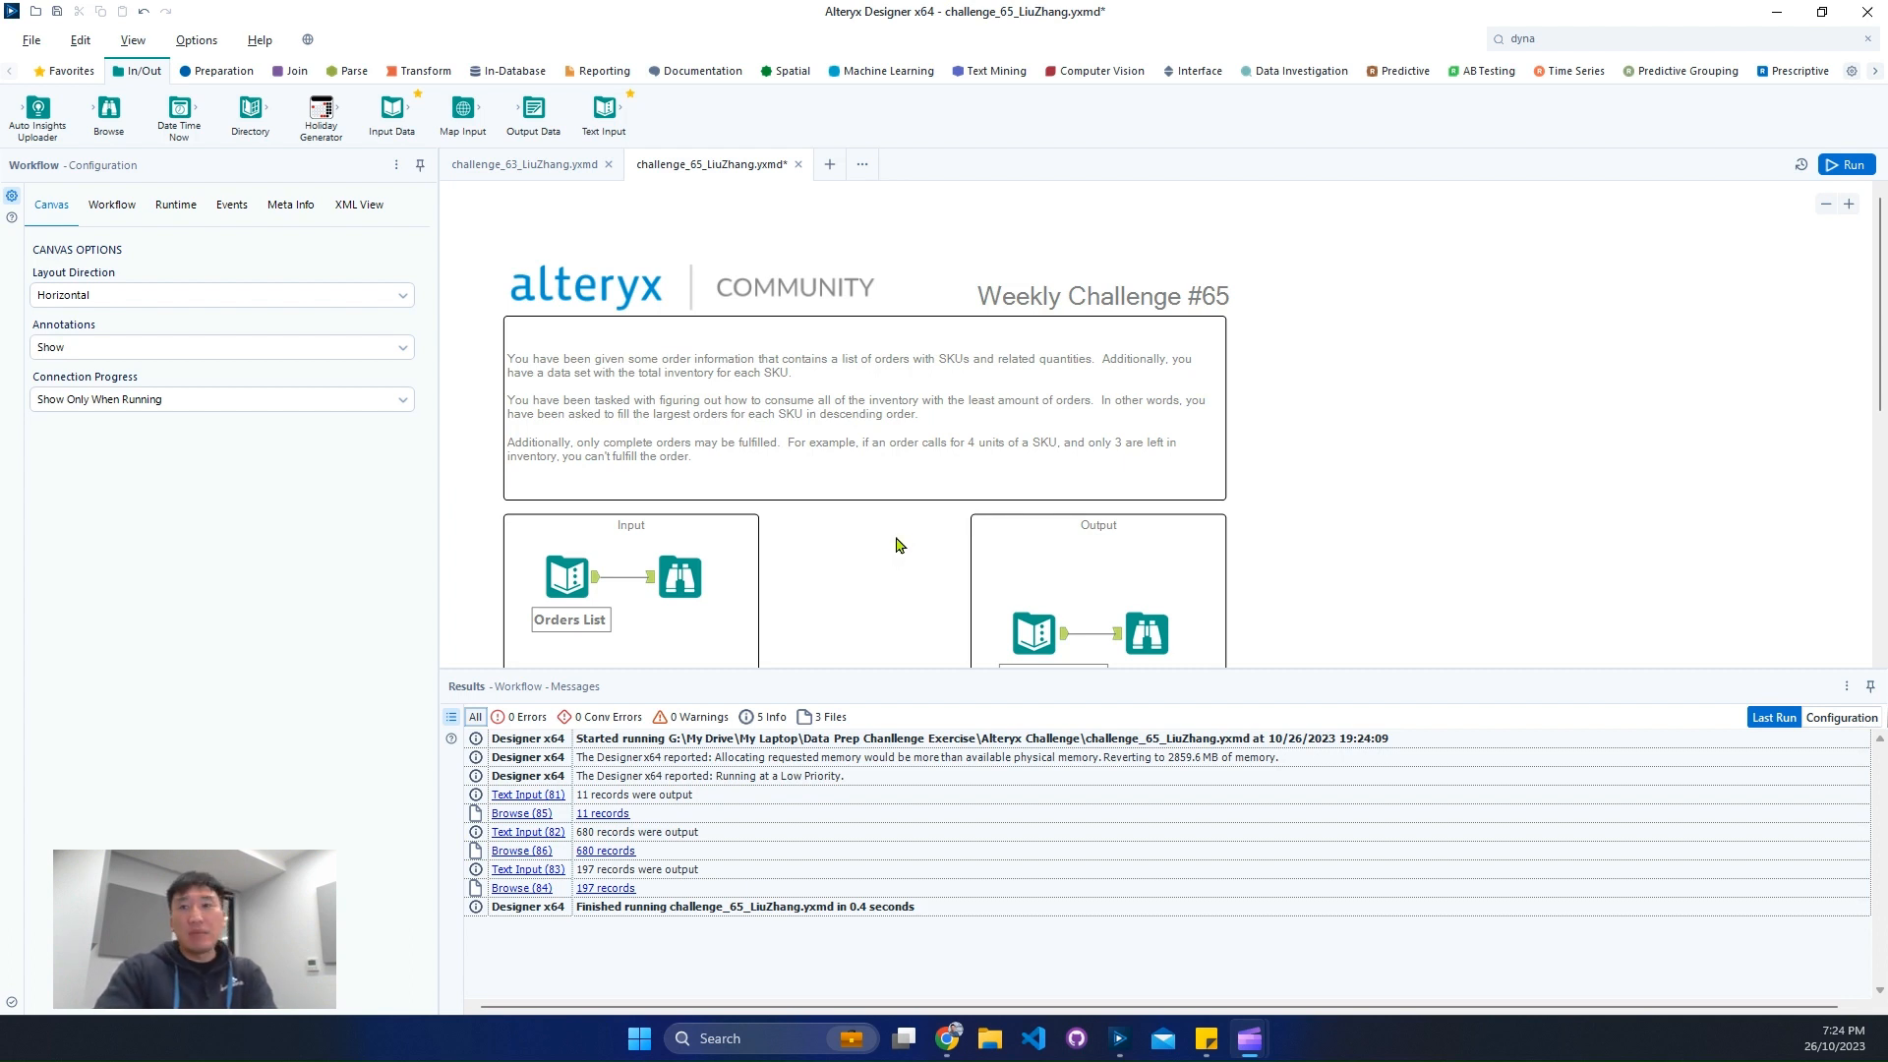
# - Review the Orders List and Supply List records and the brief's rule that only complete orders may be fulfilled
pyautogui.scroll(-1, 834, 539)
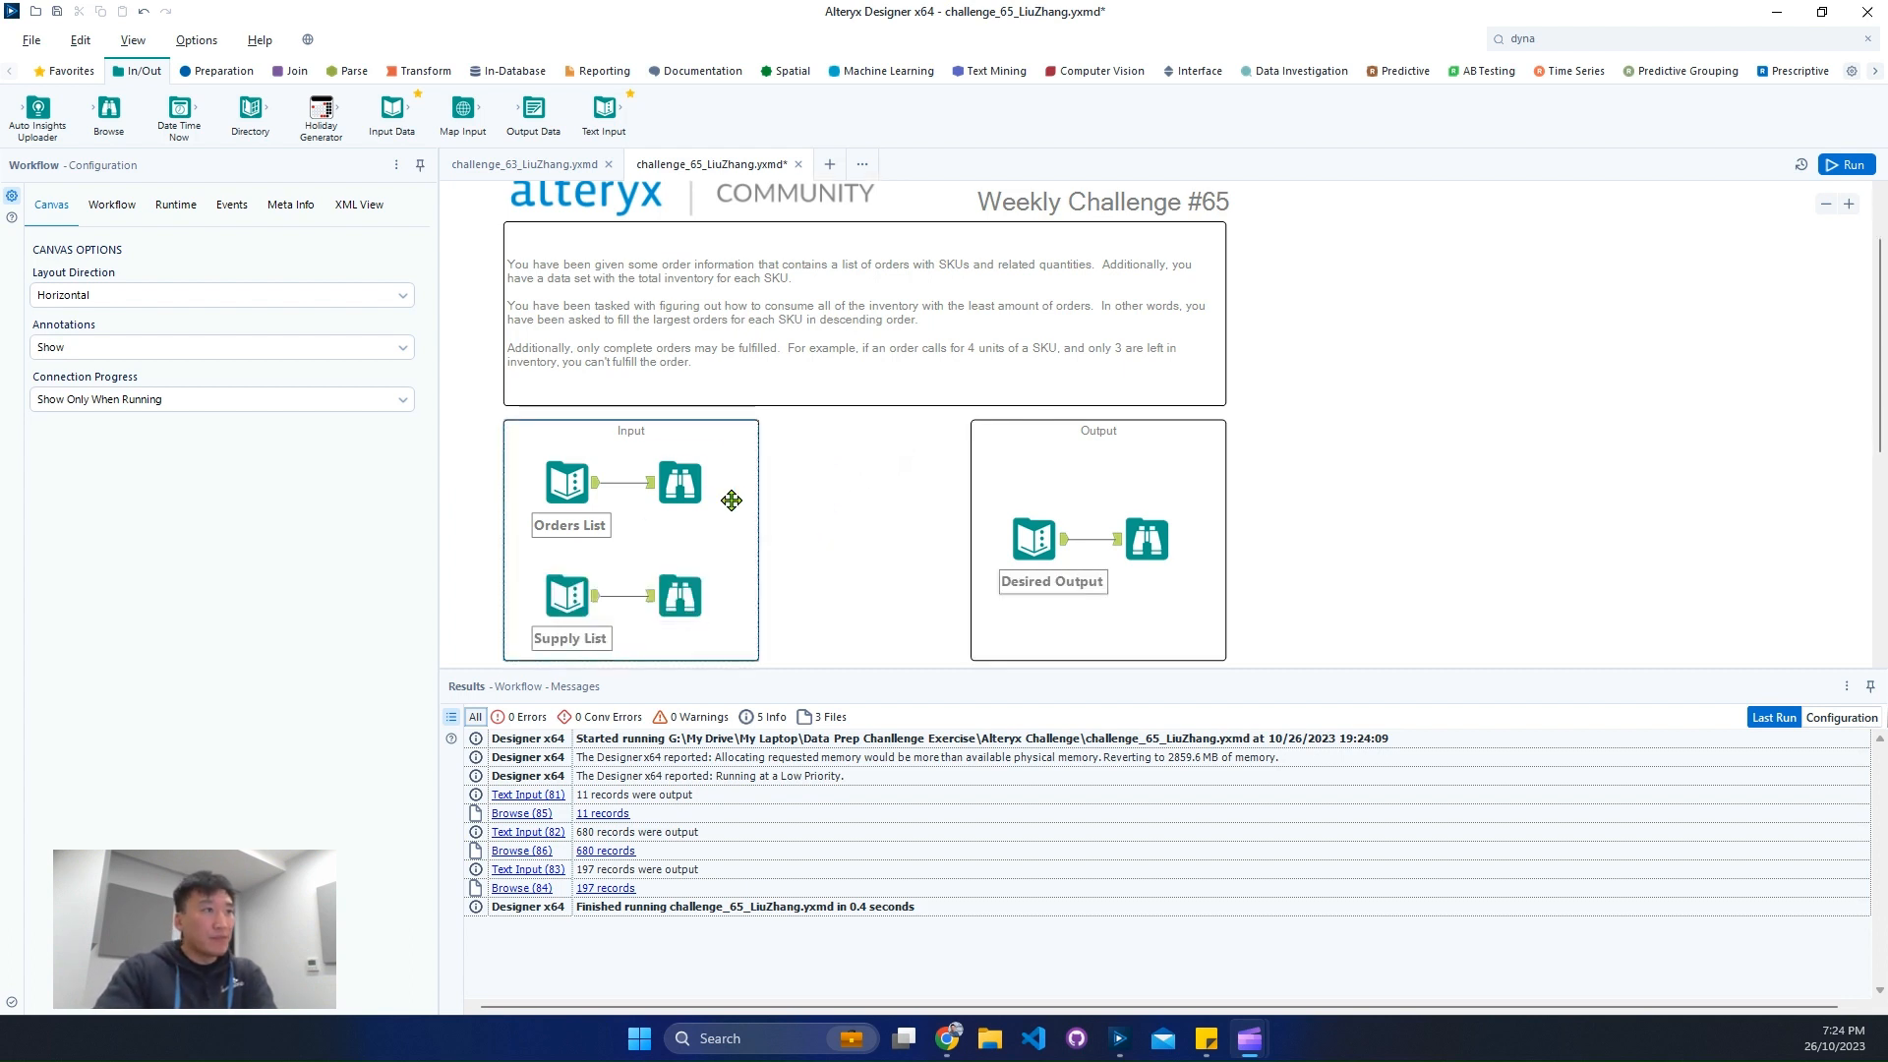
pyautogui.click(706, 494)
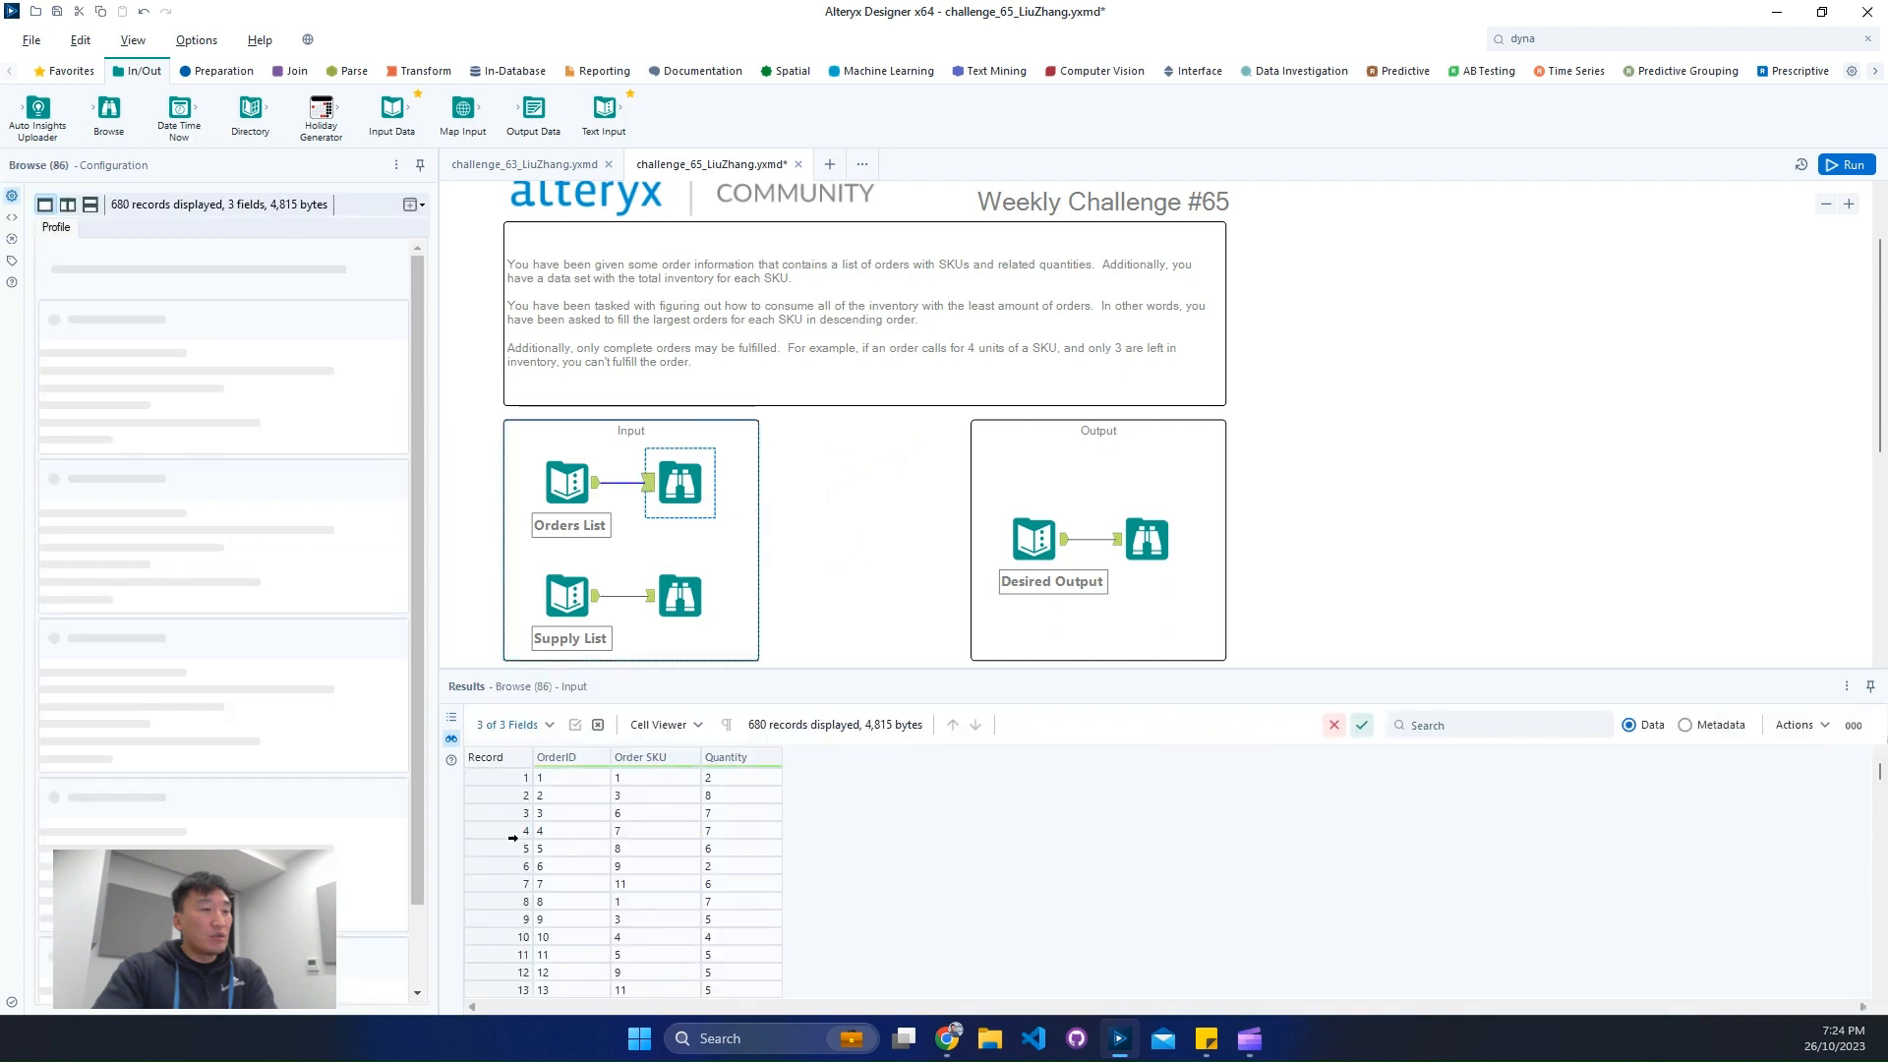
pyautogui.moveTo(511, 777); pyautogui.dragTo(515, 808)
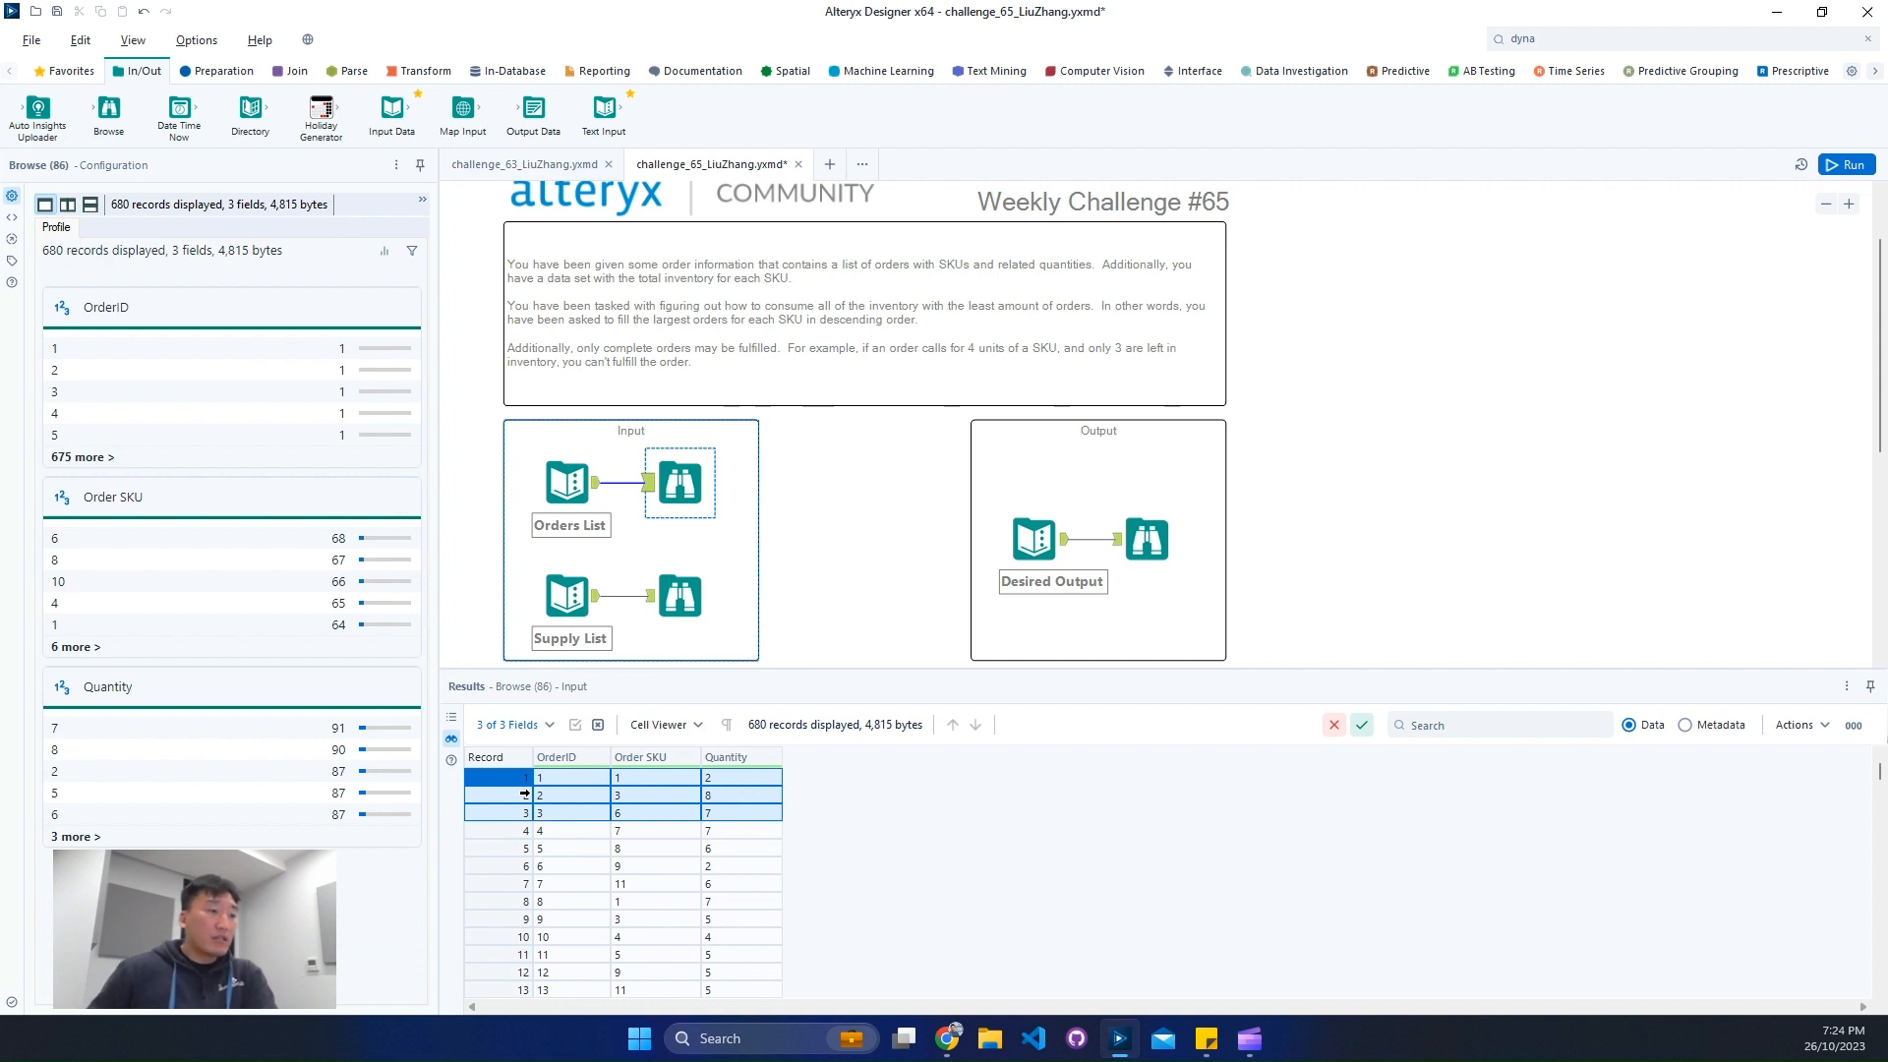
pyautogui.click(692, 595)
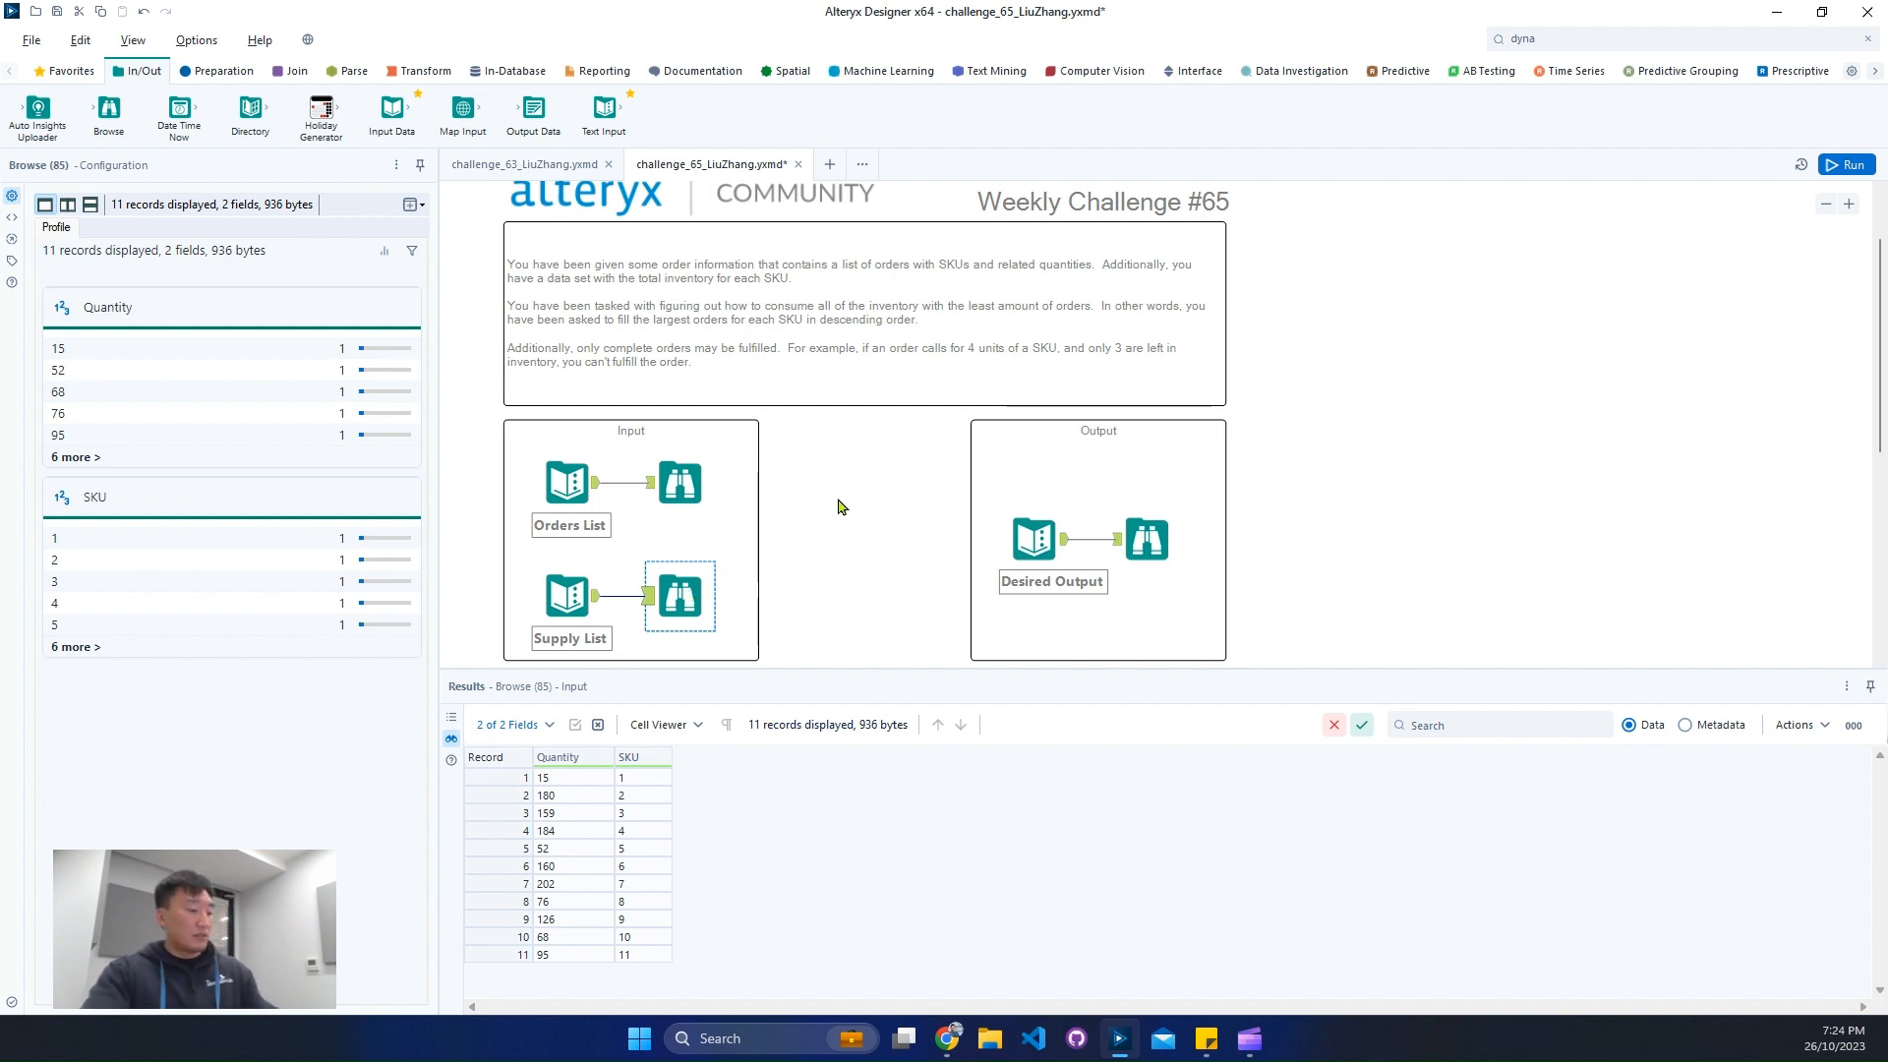
pyautogui.hotkey('ctrl', '2')
pyautogui.moveTo(496, 326)
pyautogui.mouseDown()
pyautogui.moveTo(663, 364)
pyautogui.moveTo(1199, 395)
pyautogui.mouseUp()
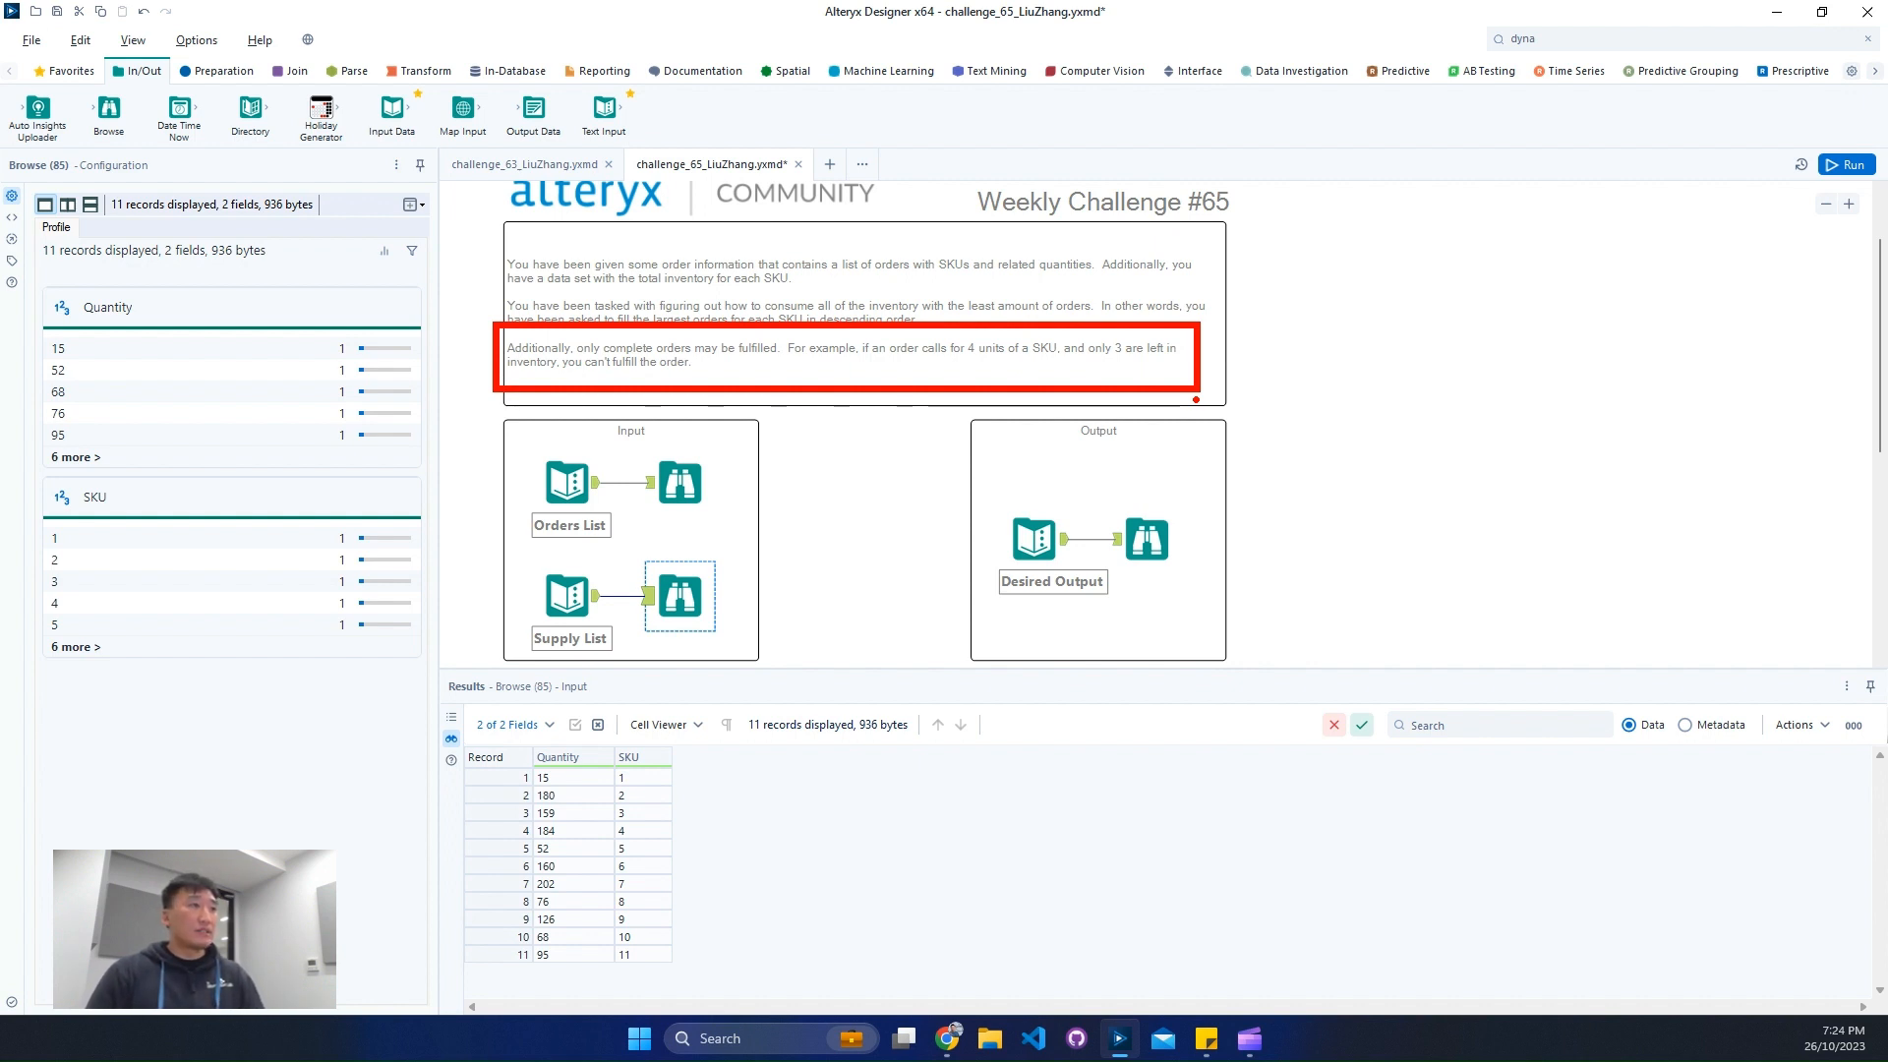
pyautogui.press('Escape')
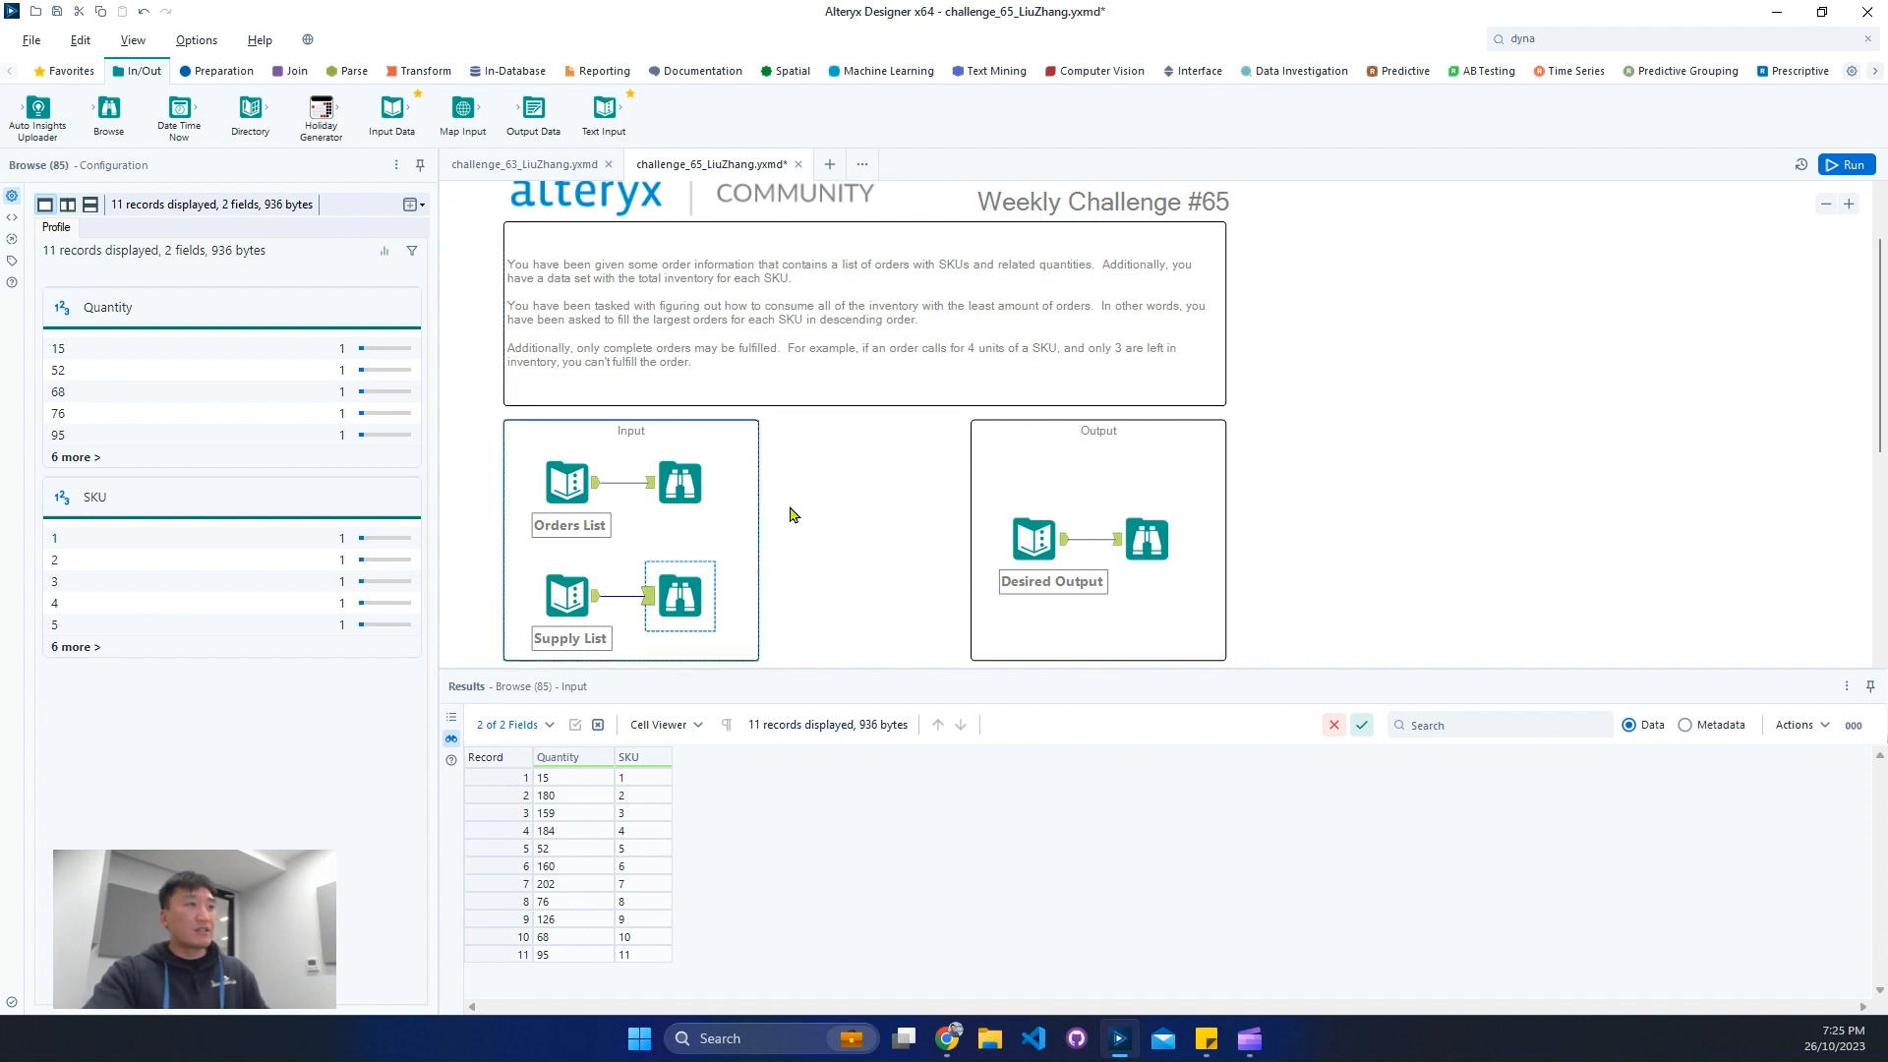
# - Compare the fields of the Orders List with those of the Supply List to find what relates them
pyautogui.scroll(-2, 851, 516)
pyautogui.click(680, 341)
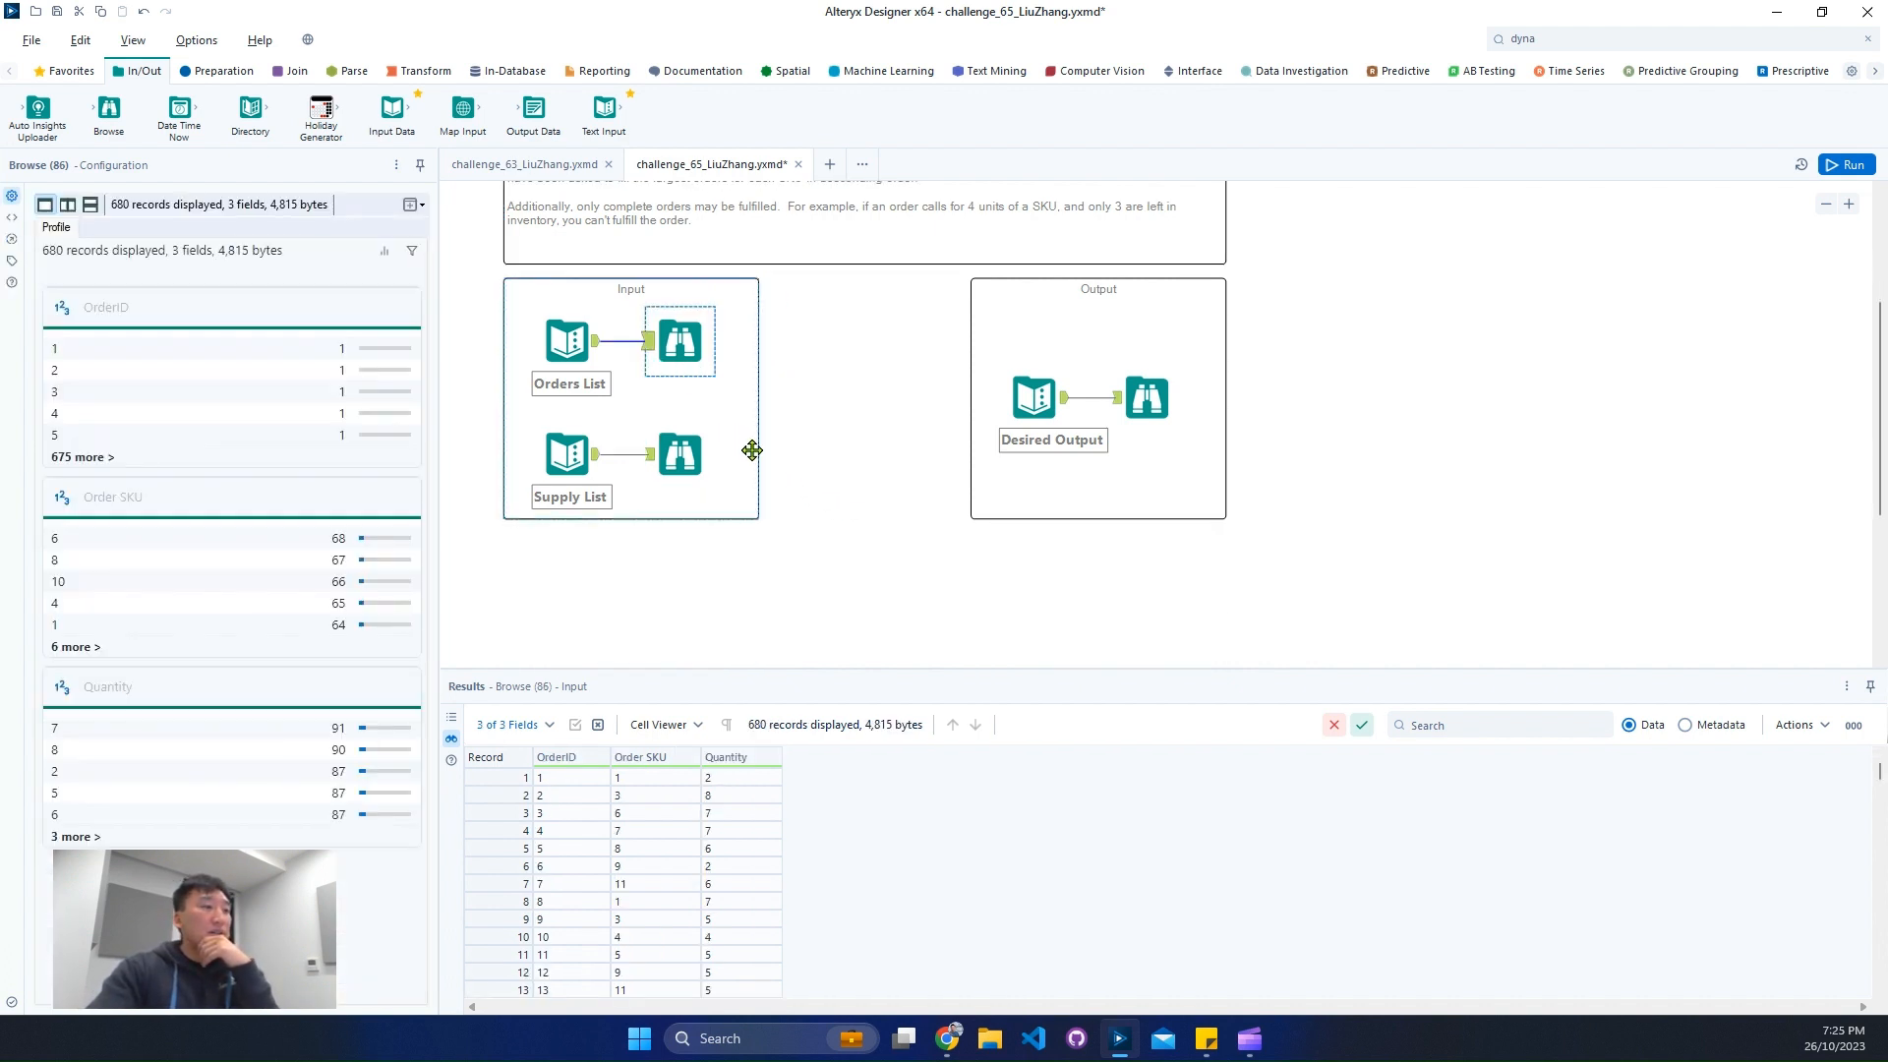
pyautogui.click(709, 451)
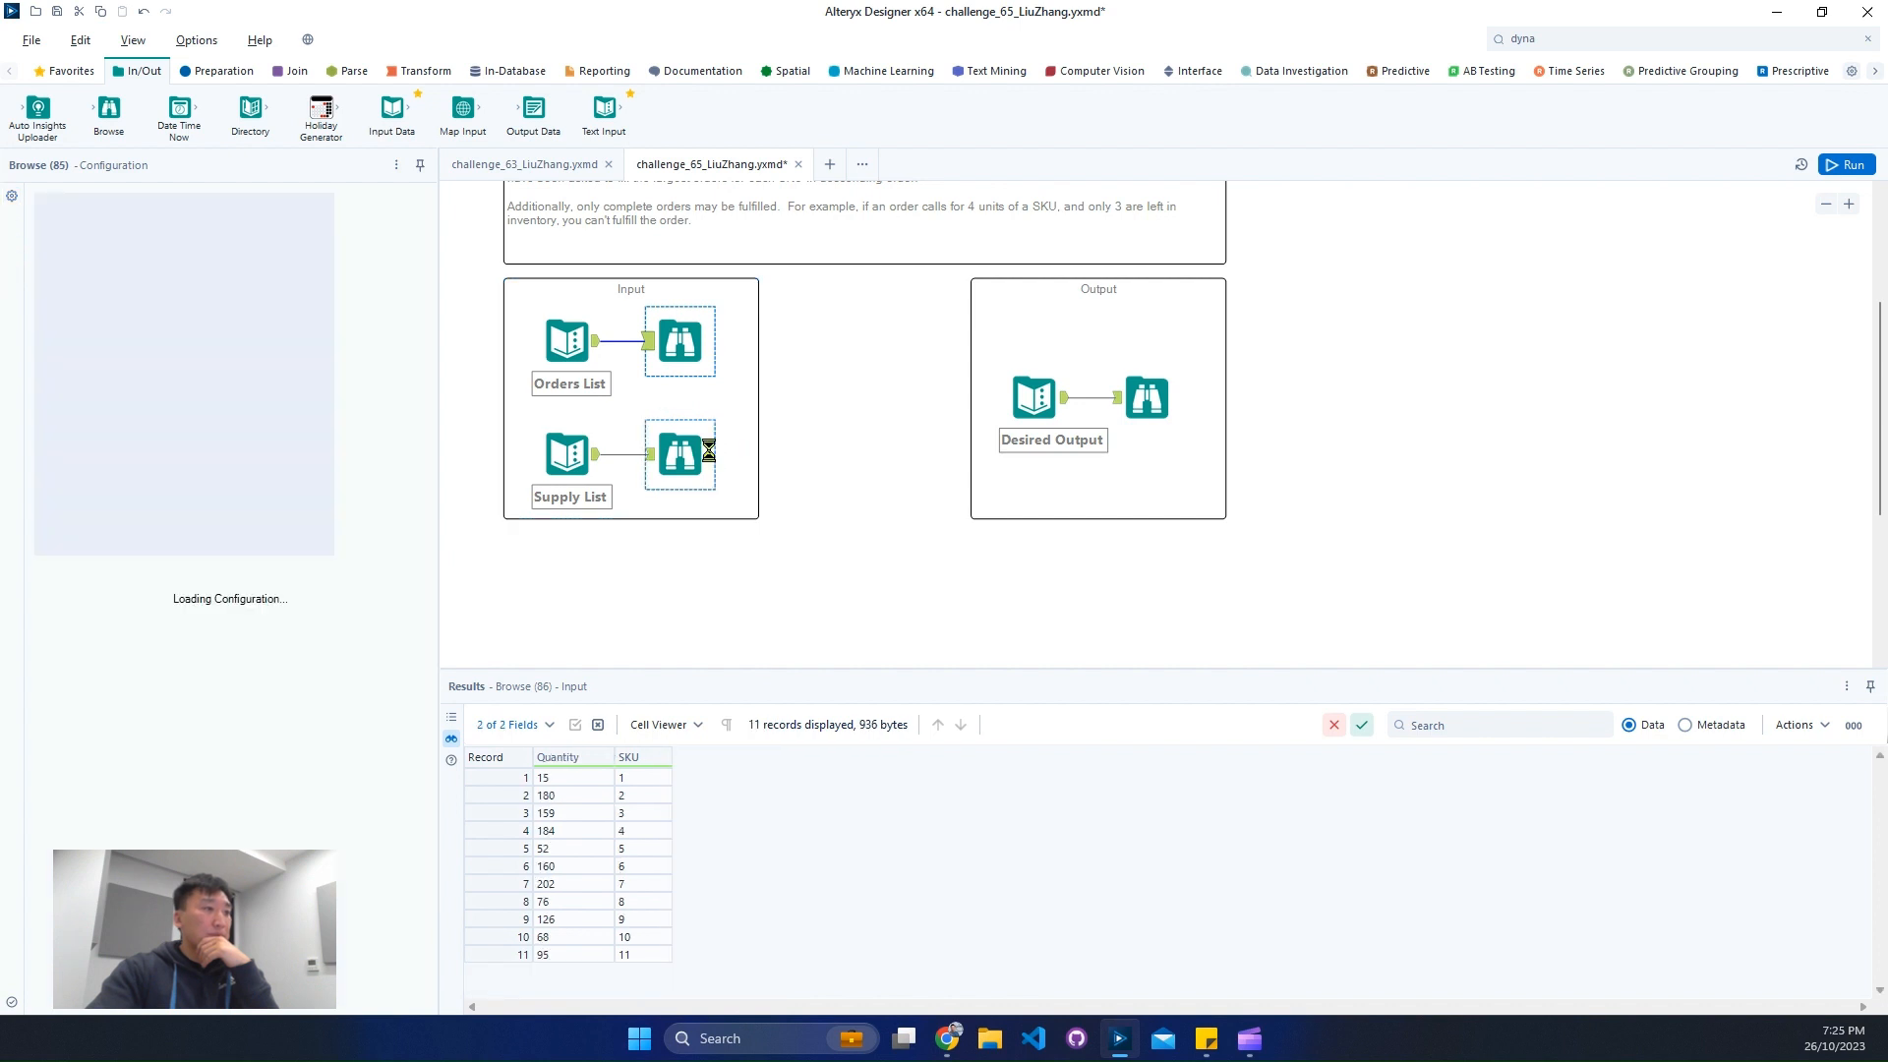
pyautogui.click(680, 341)
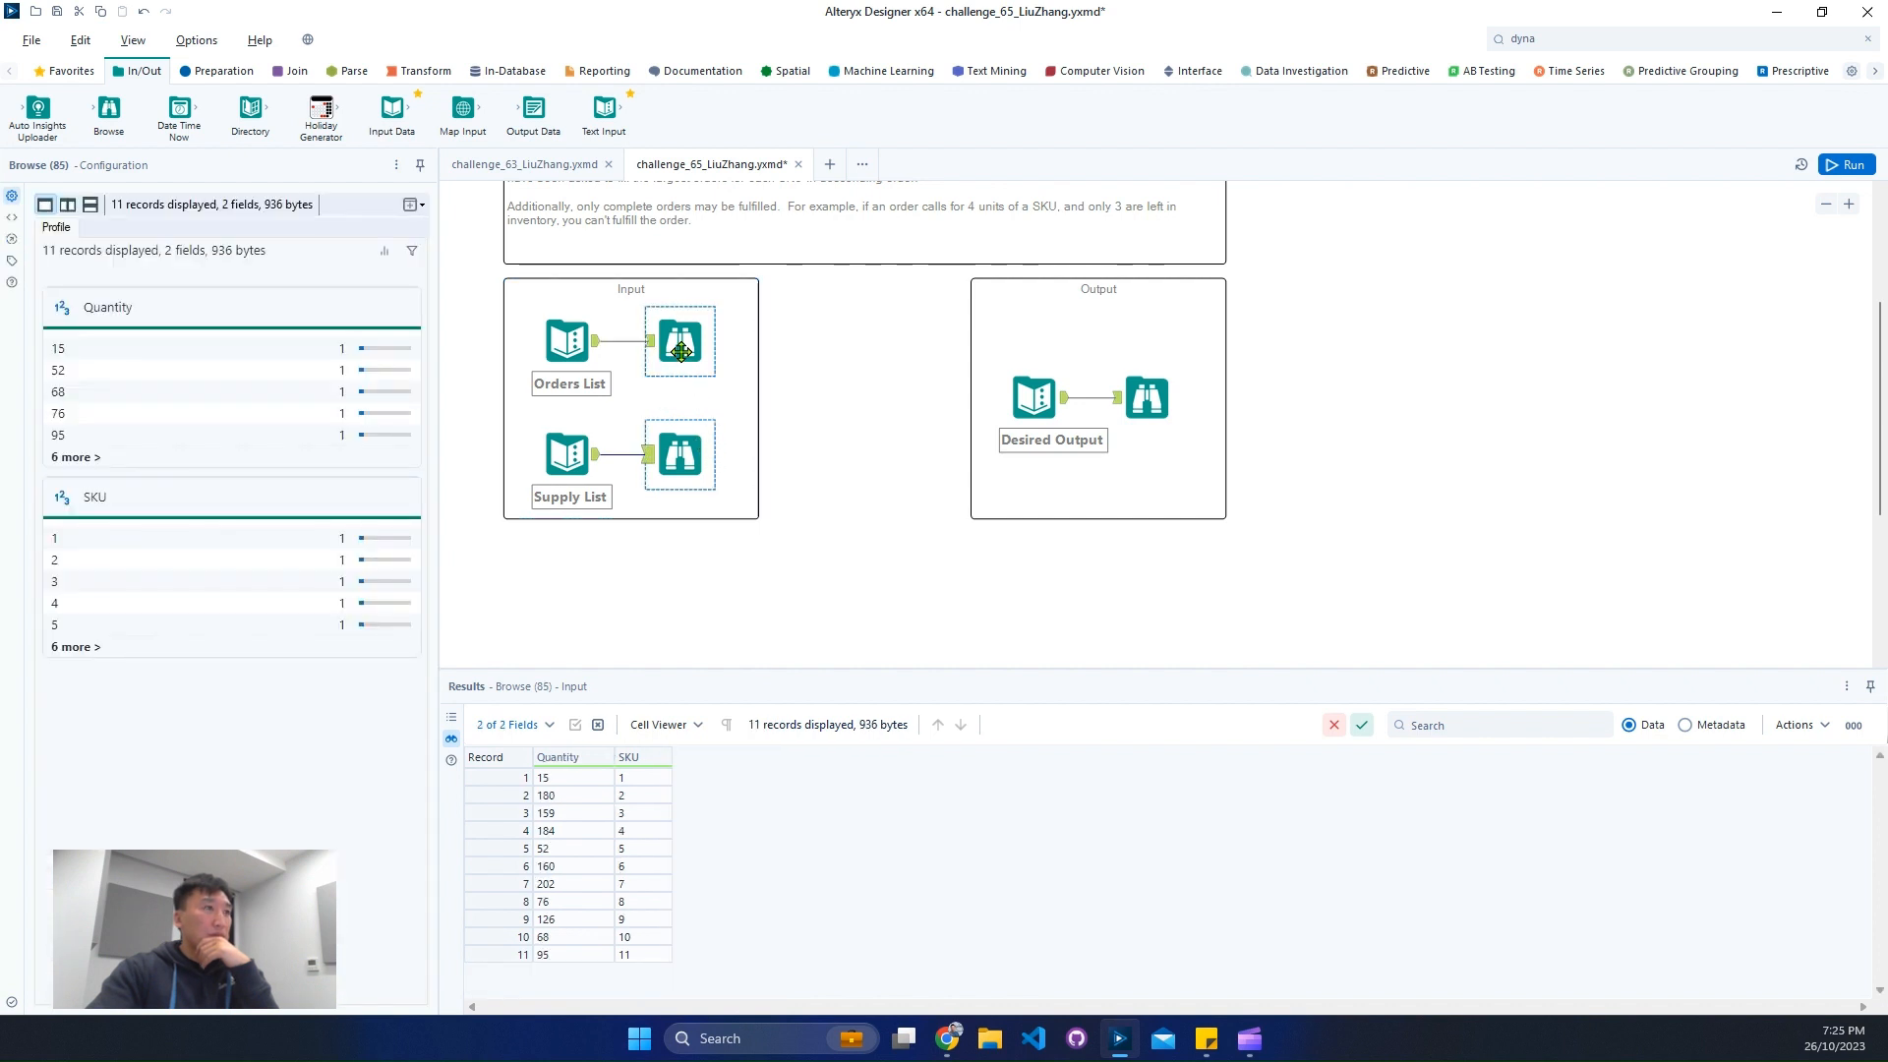
pyautogui.scroll(-2, 832, 486)
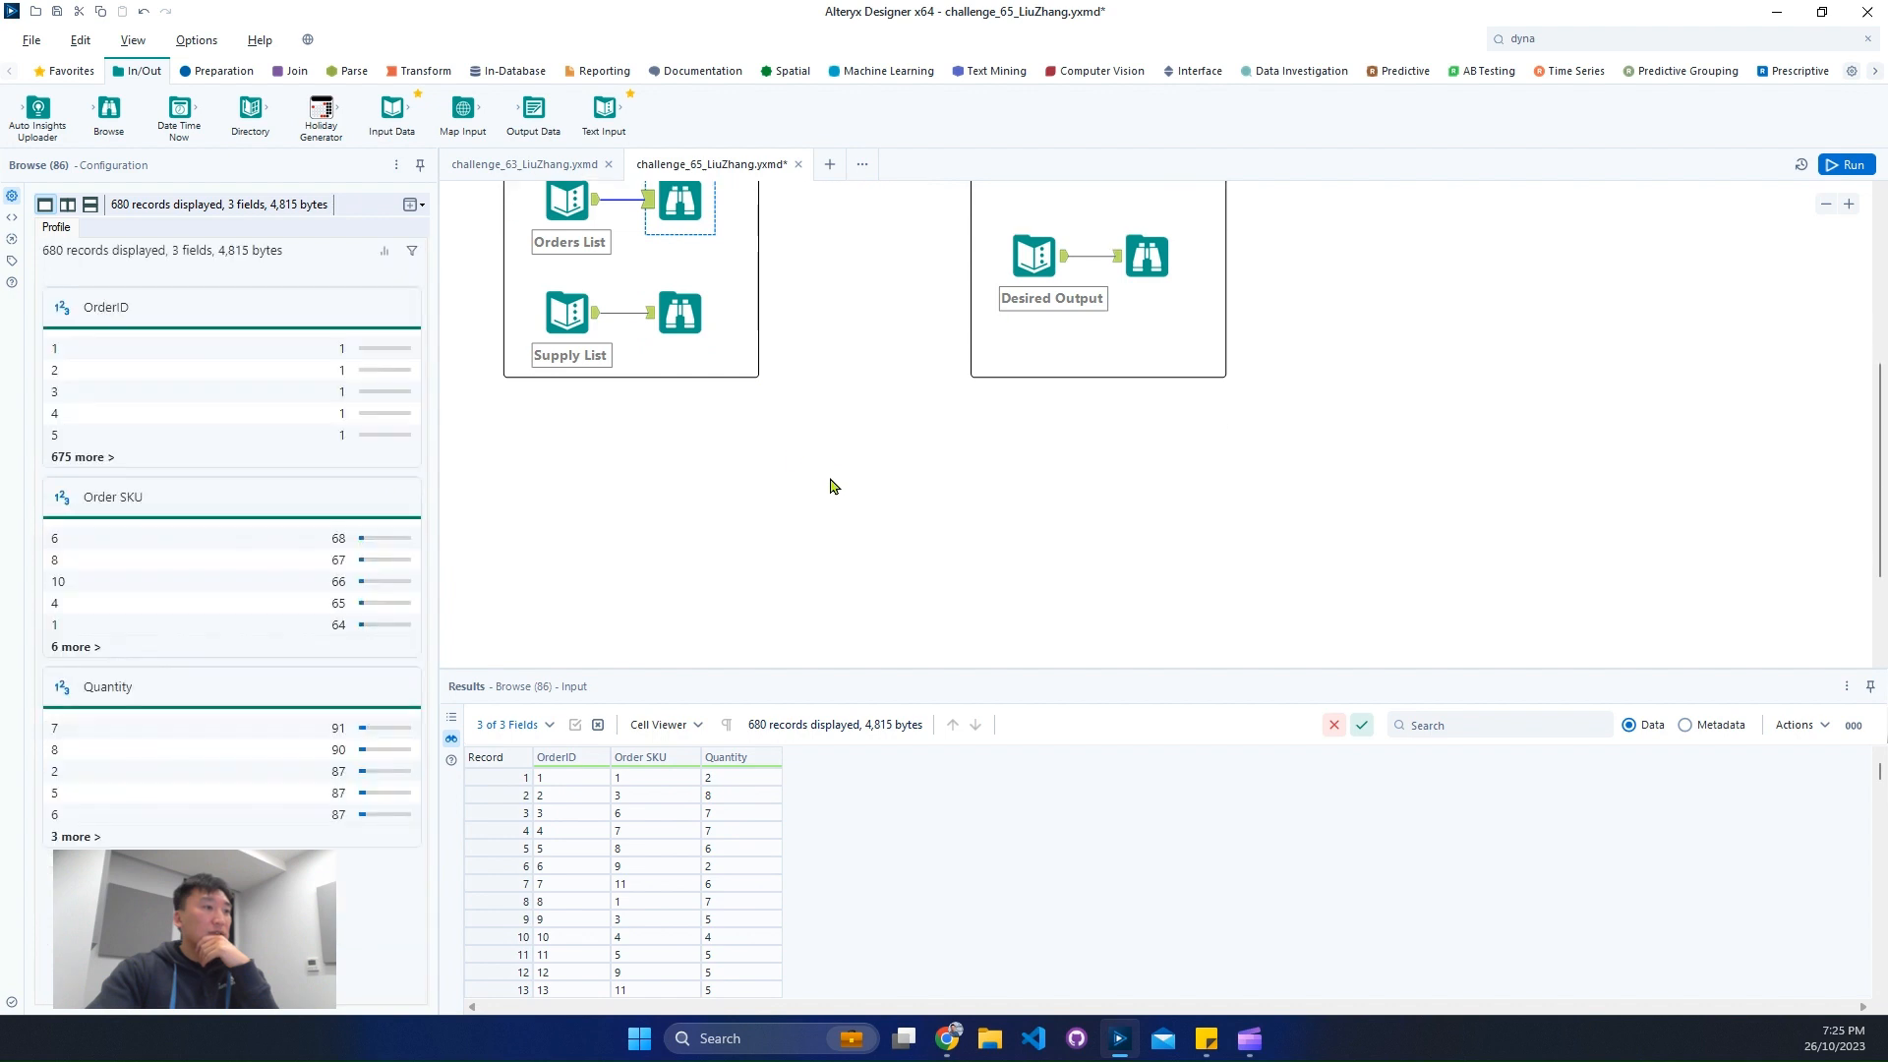
pyautogui.scroll(-7, 610, 833)
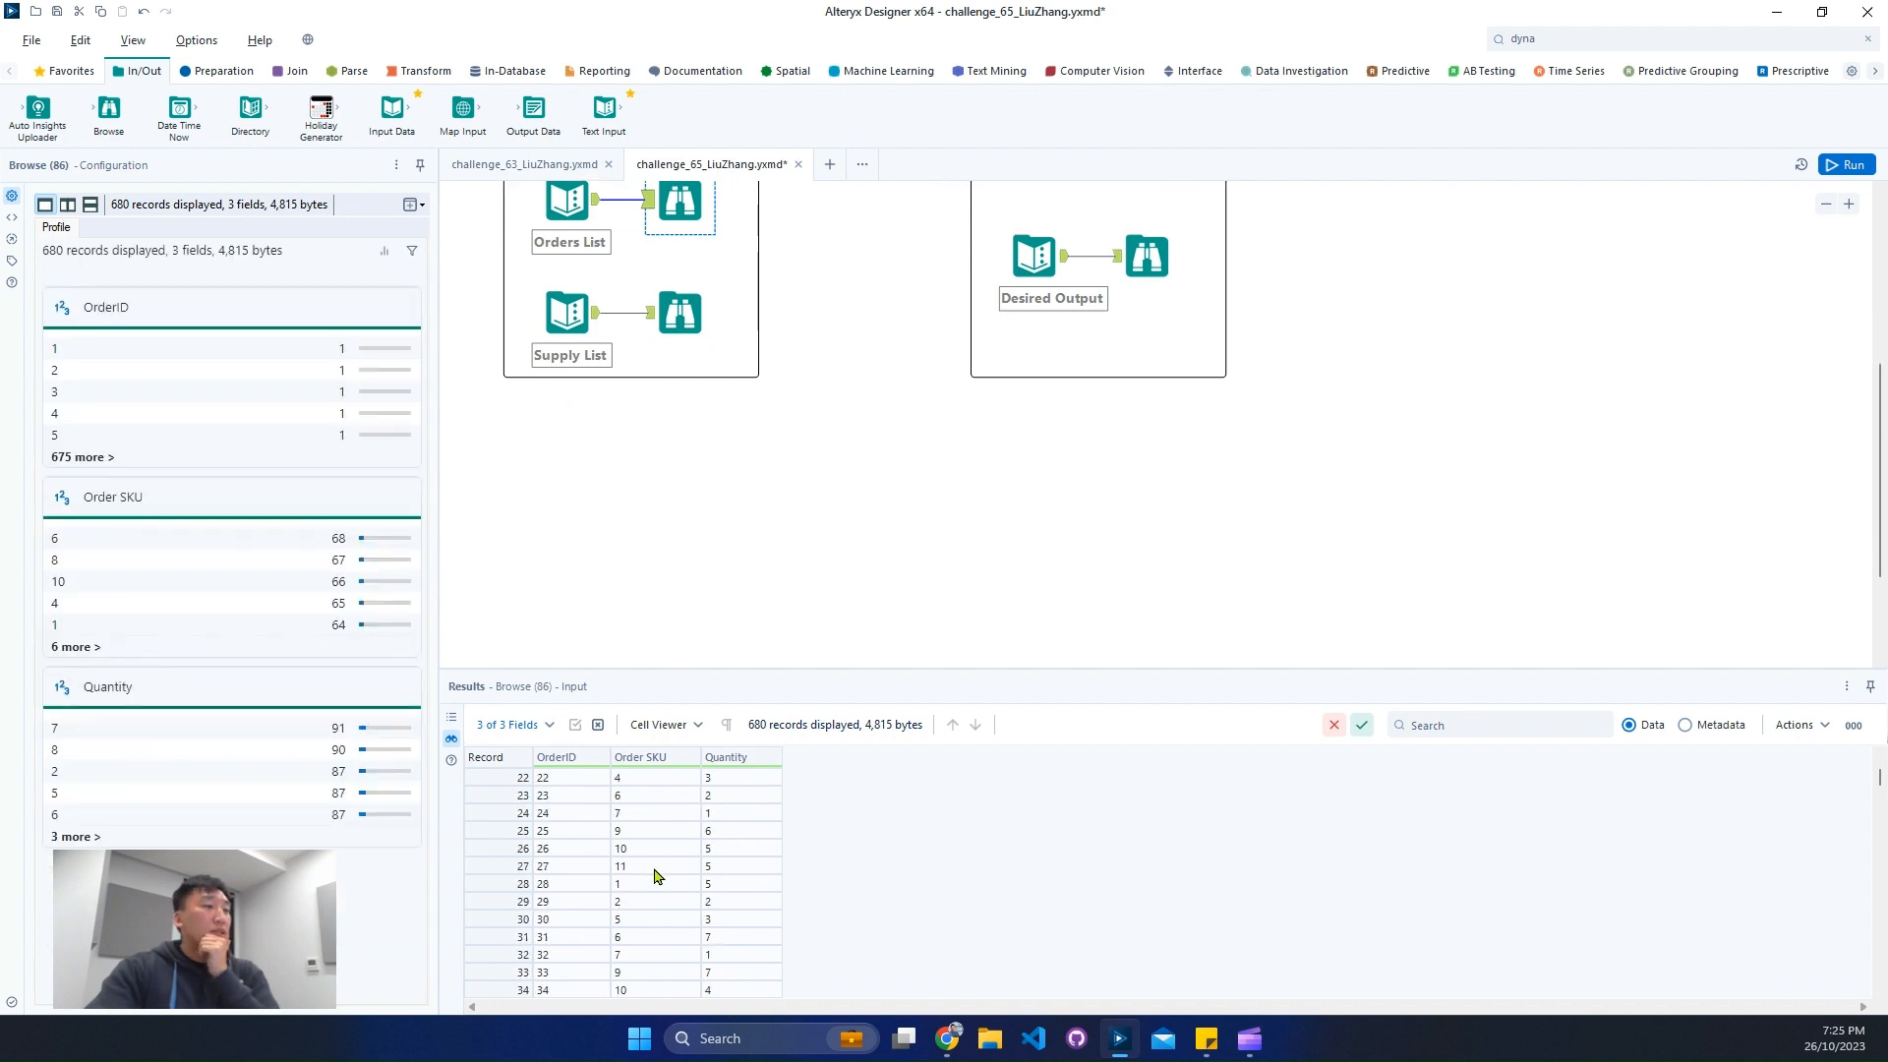
pyautogui.click(226, 72)
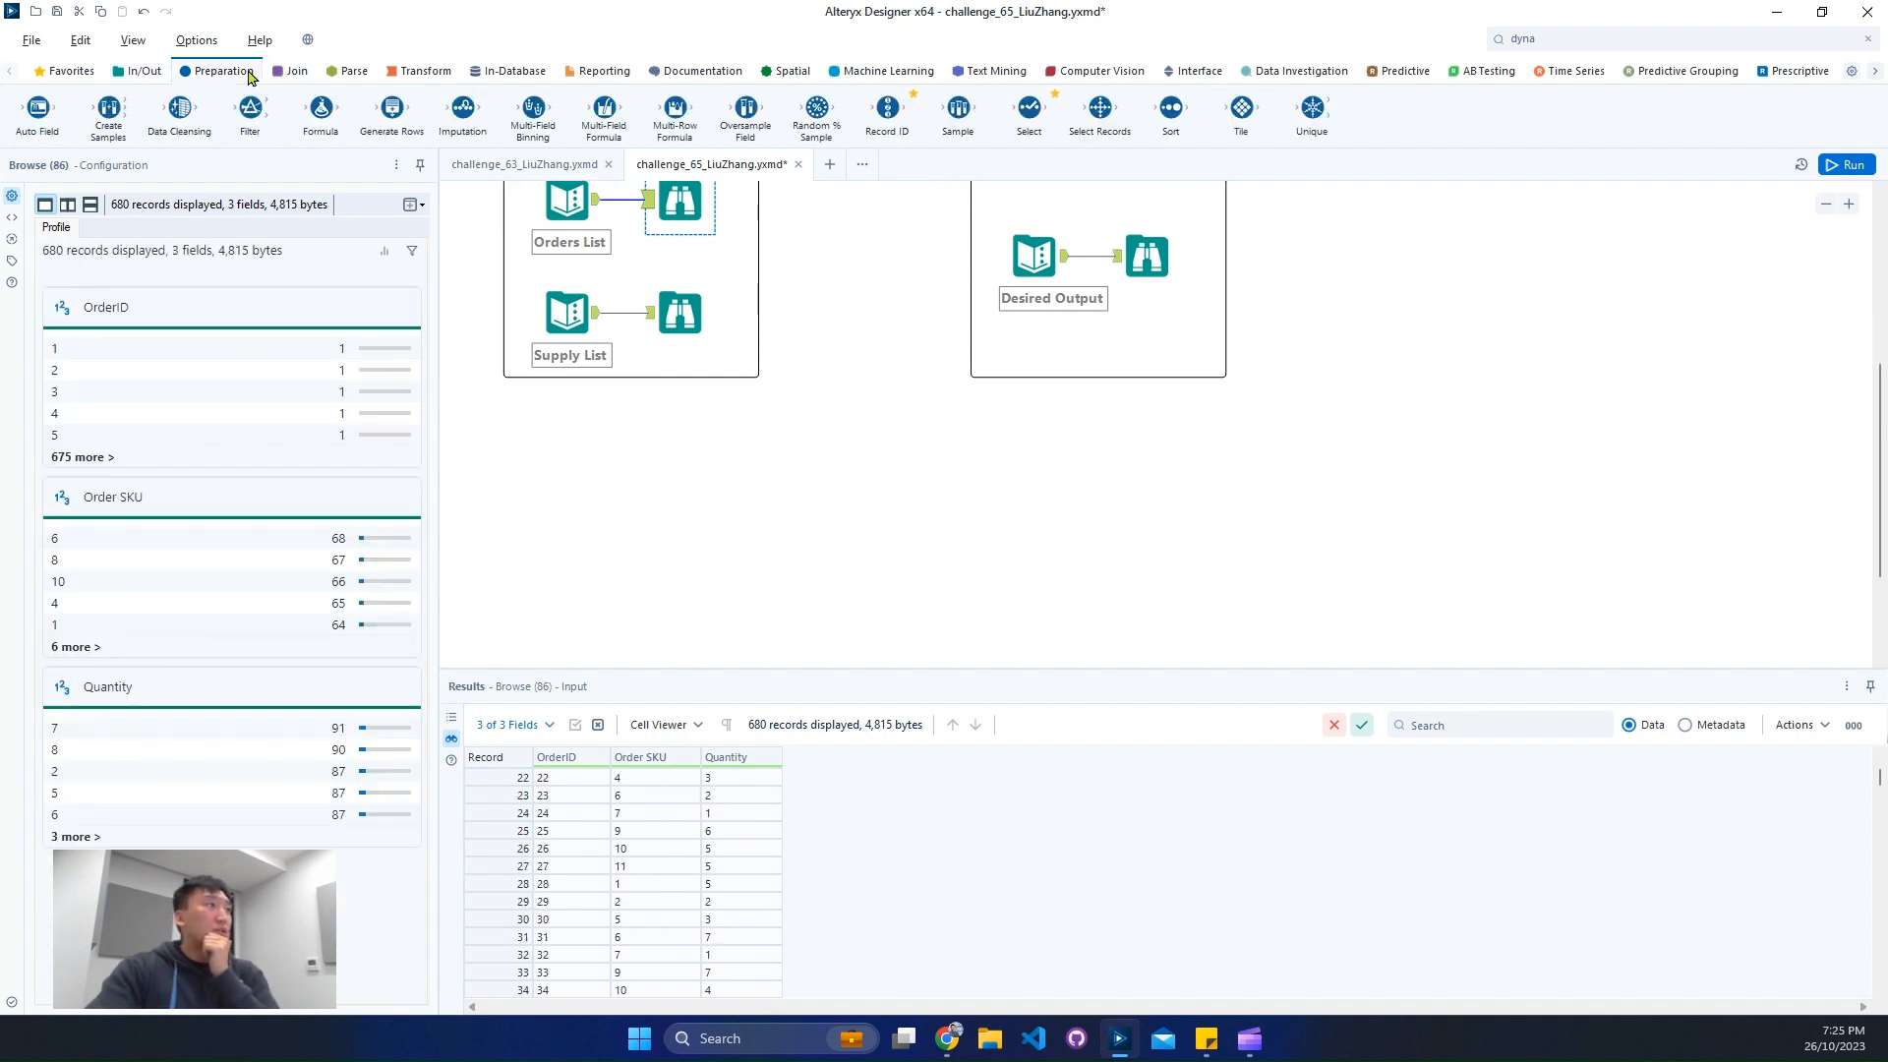
pyautogui.moveTo(1170, 108); pyautogui.dragTo(804, 498)
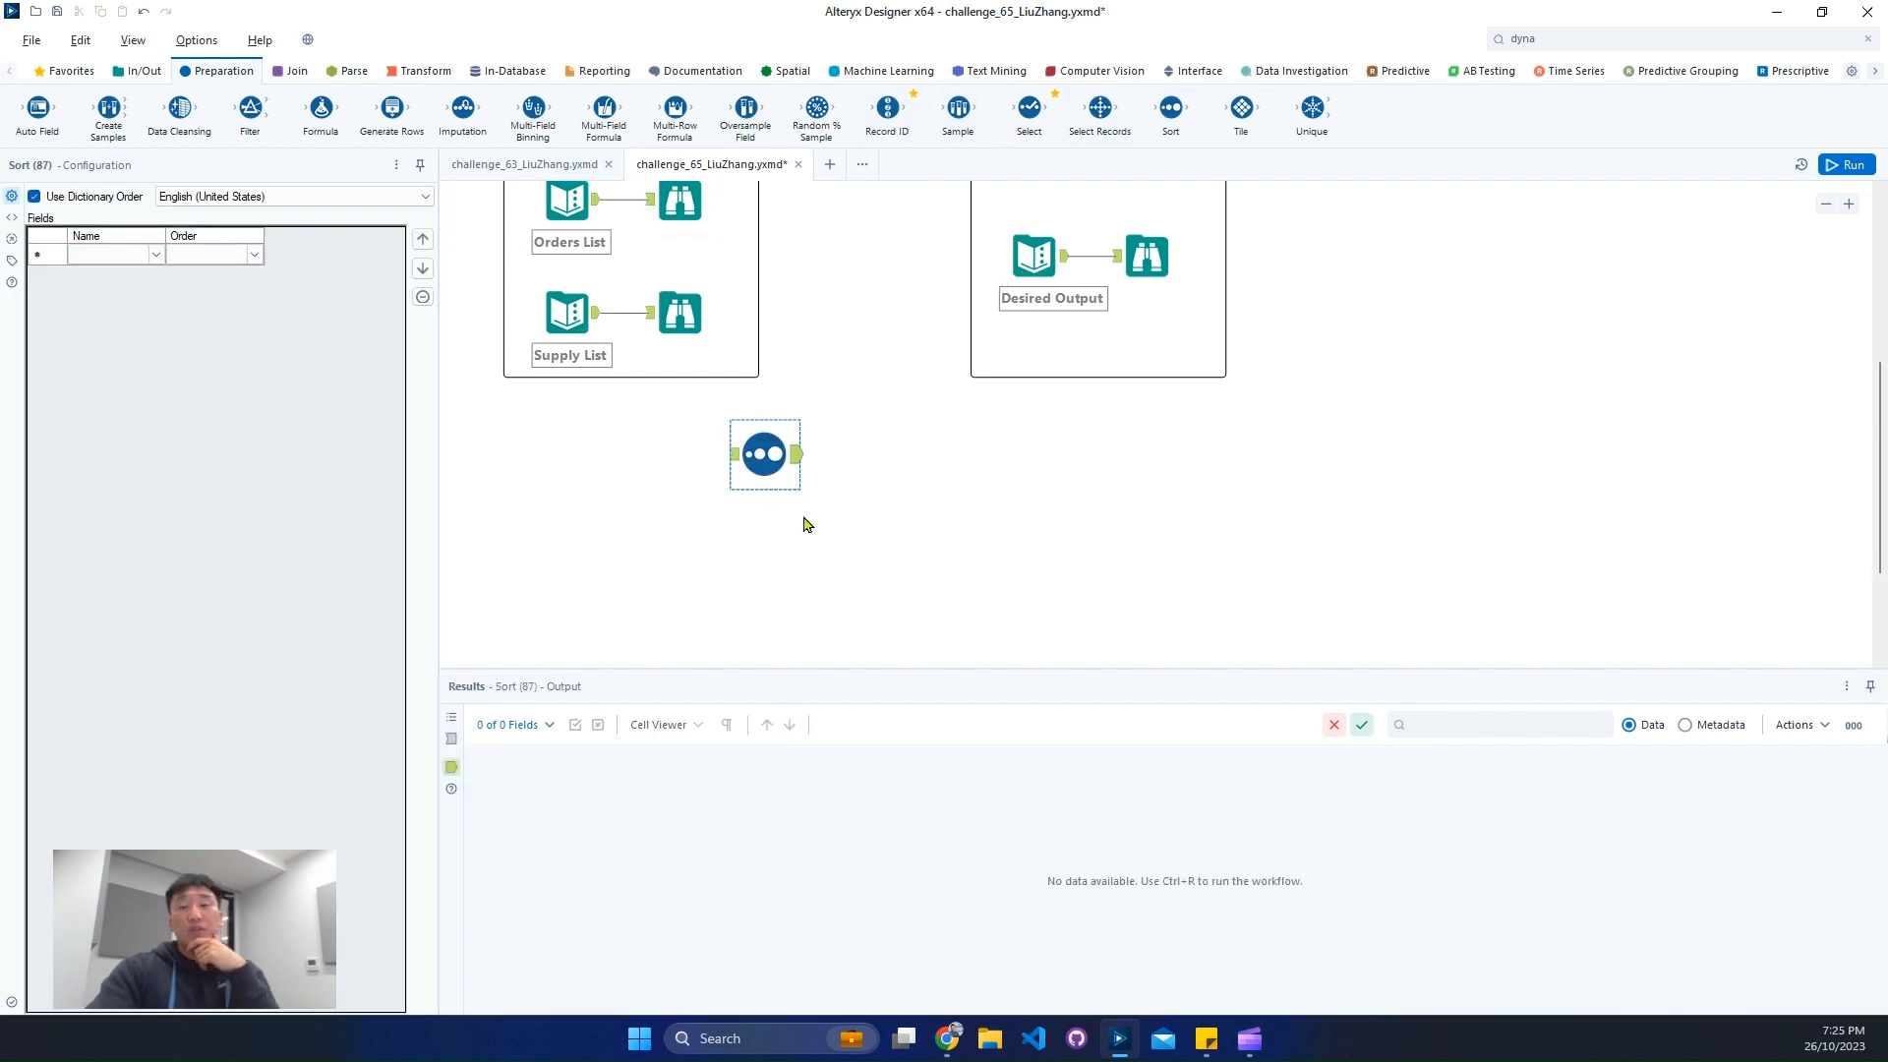
pyautogui.moveTo(752, 461); pyautogui.dragTo(1036, 559)
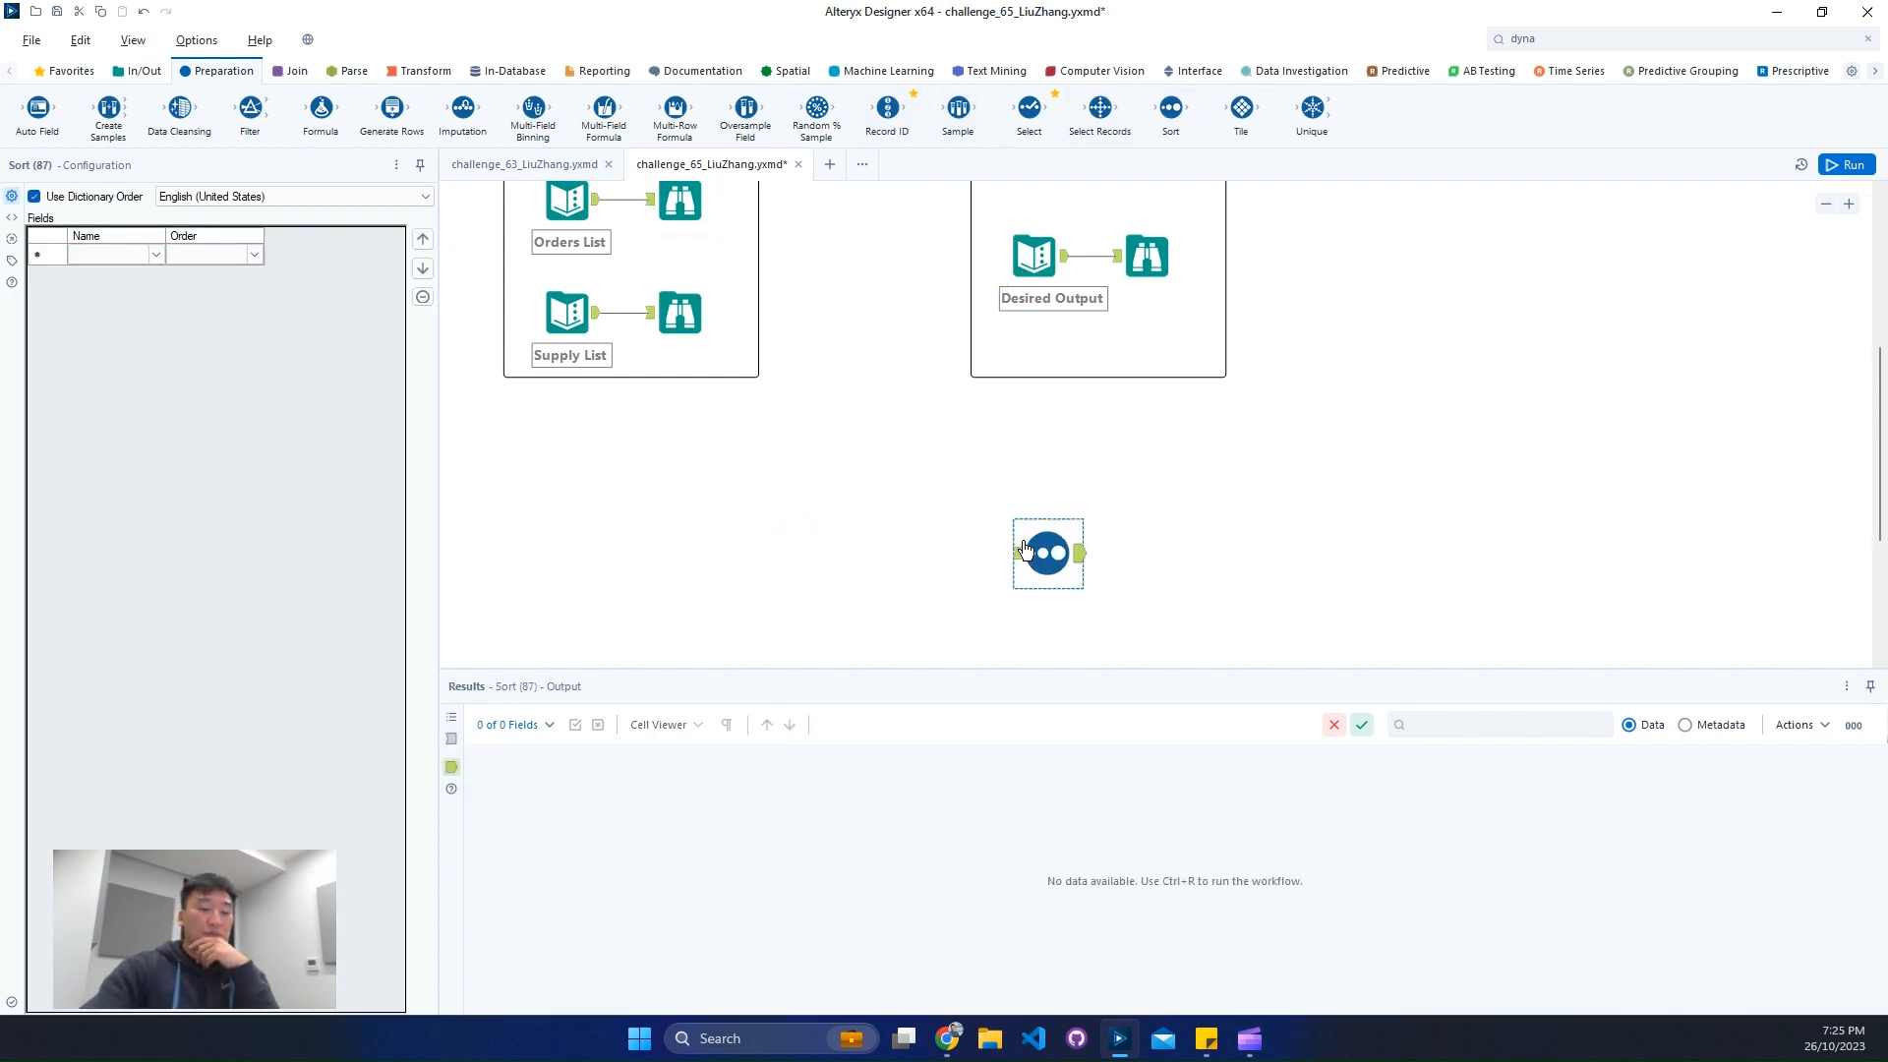
pyautogui.press('Delete')
# - Add a Join tool below the input container, connecting Orders List to its left input and Supply List to its right input
pyautogui.click(297, 71)
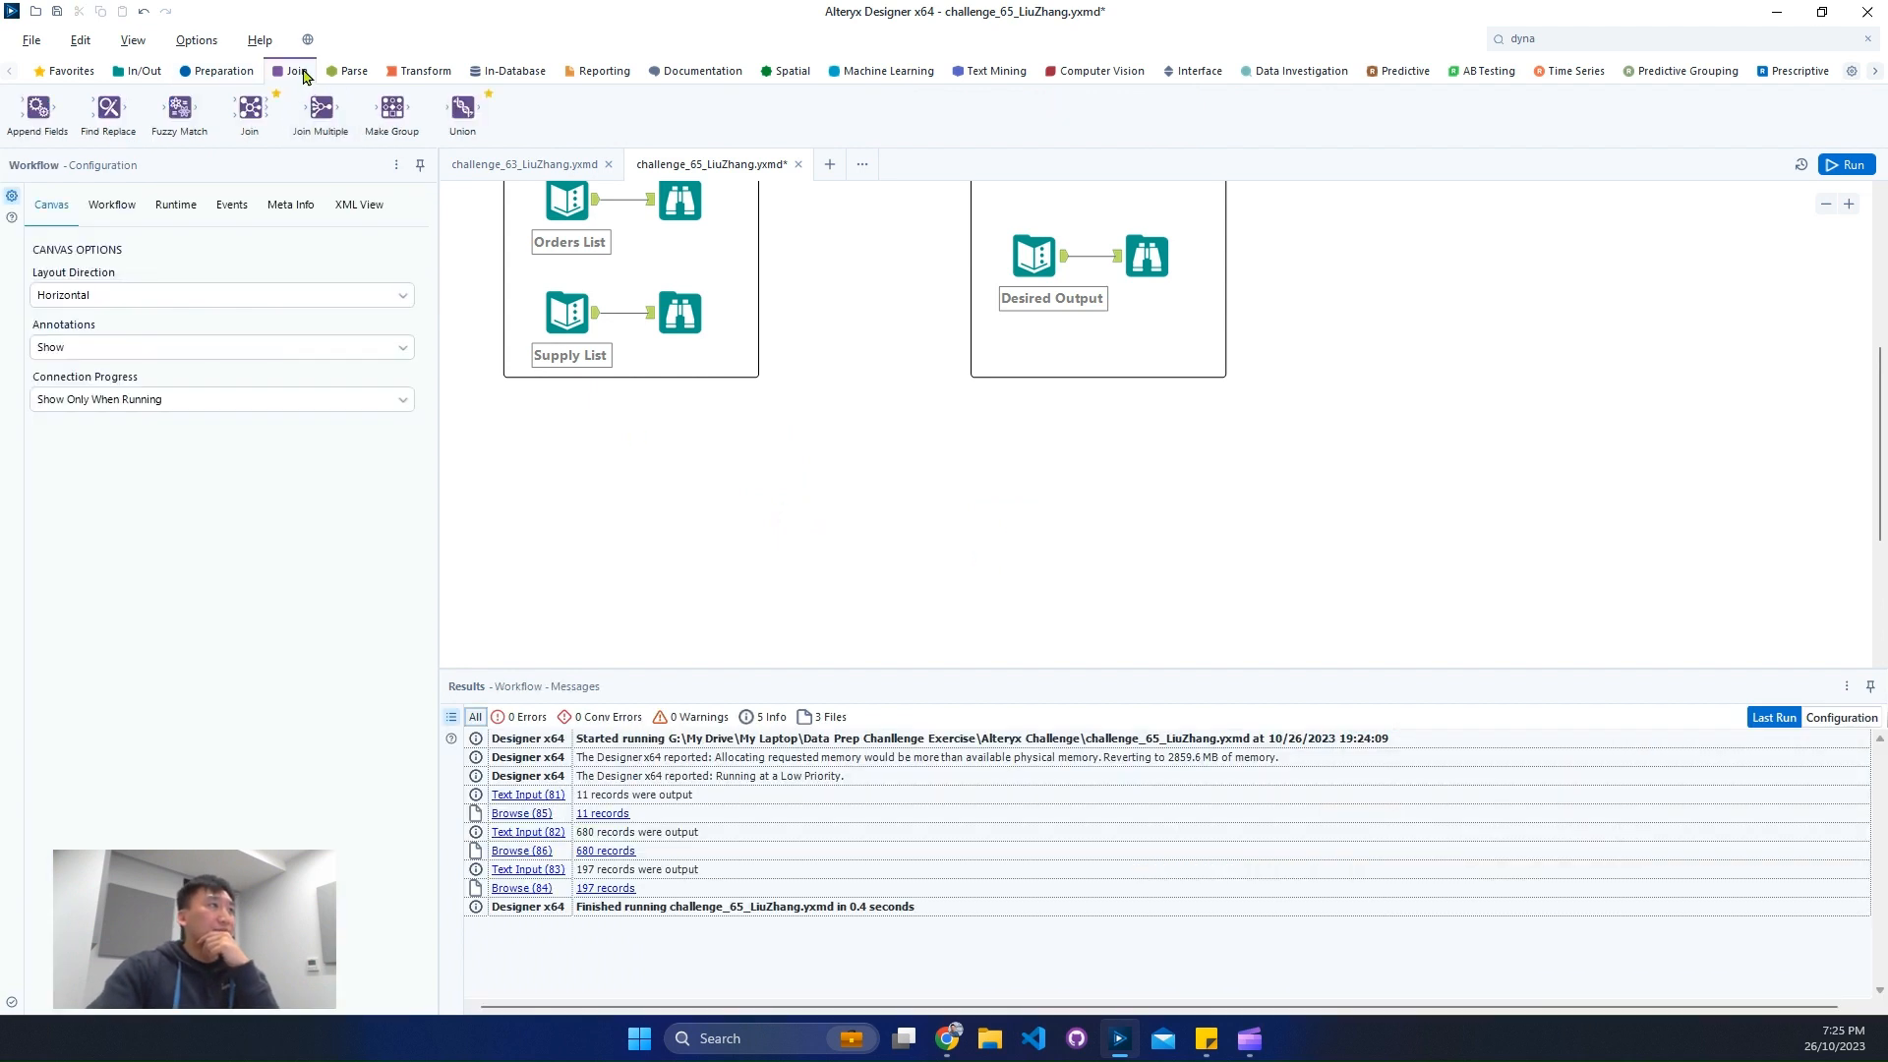
pyautogui.moveTo(250, 108); pyautogui.dragTo(835, 470)
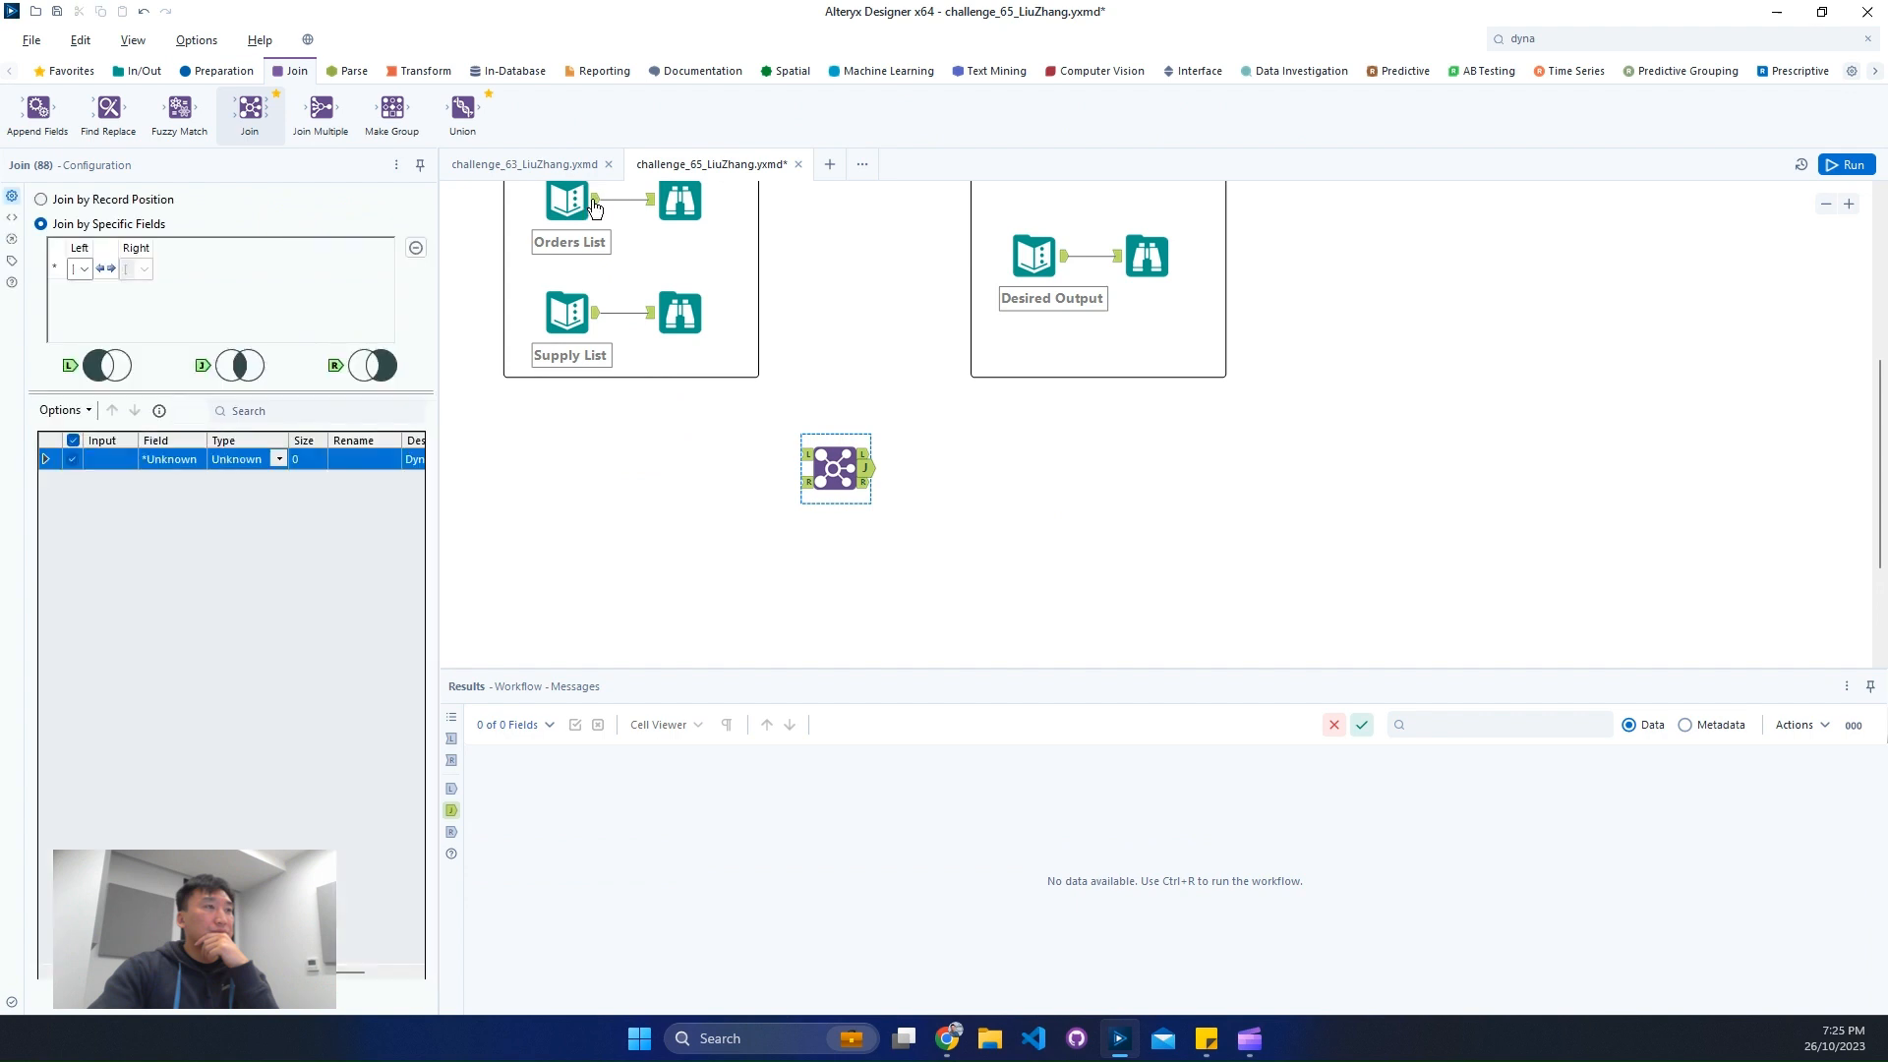
pyautogui.moveTo(594, 206); pyautogui.dragTo(801, 455)
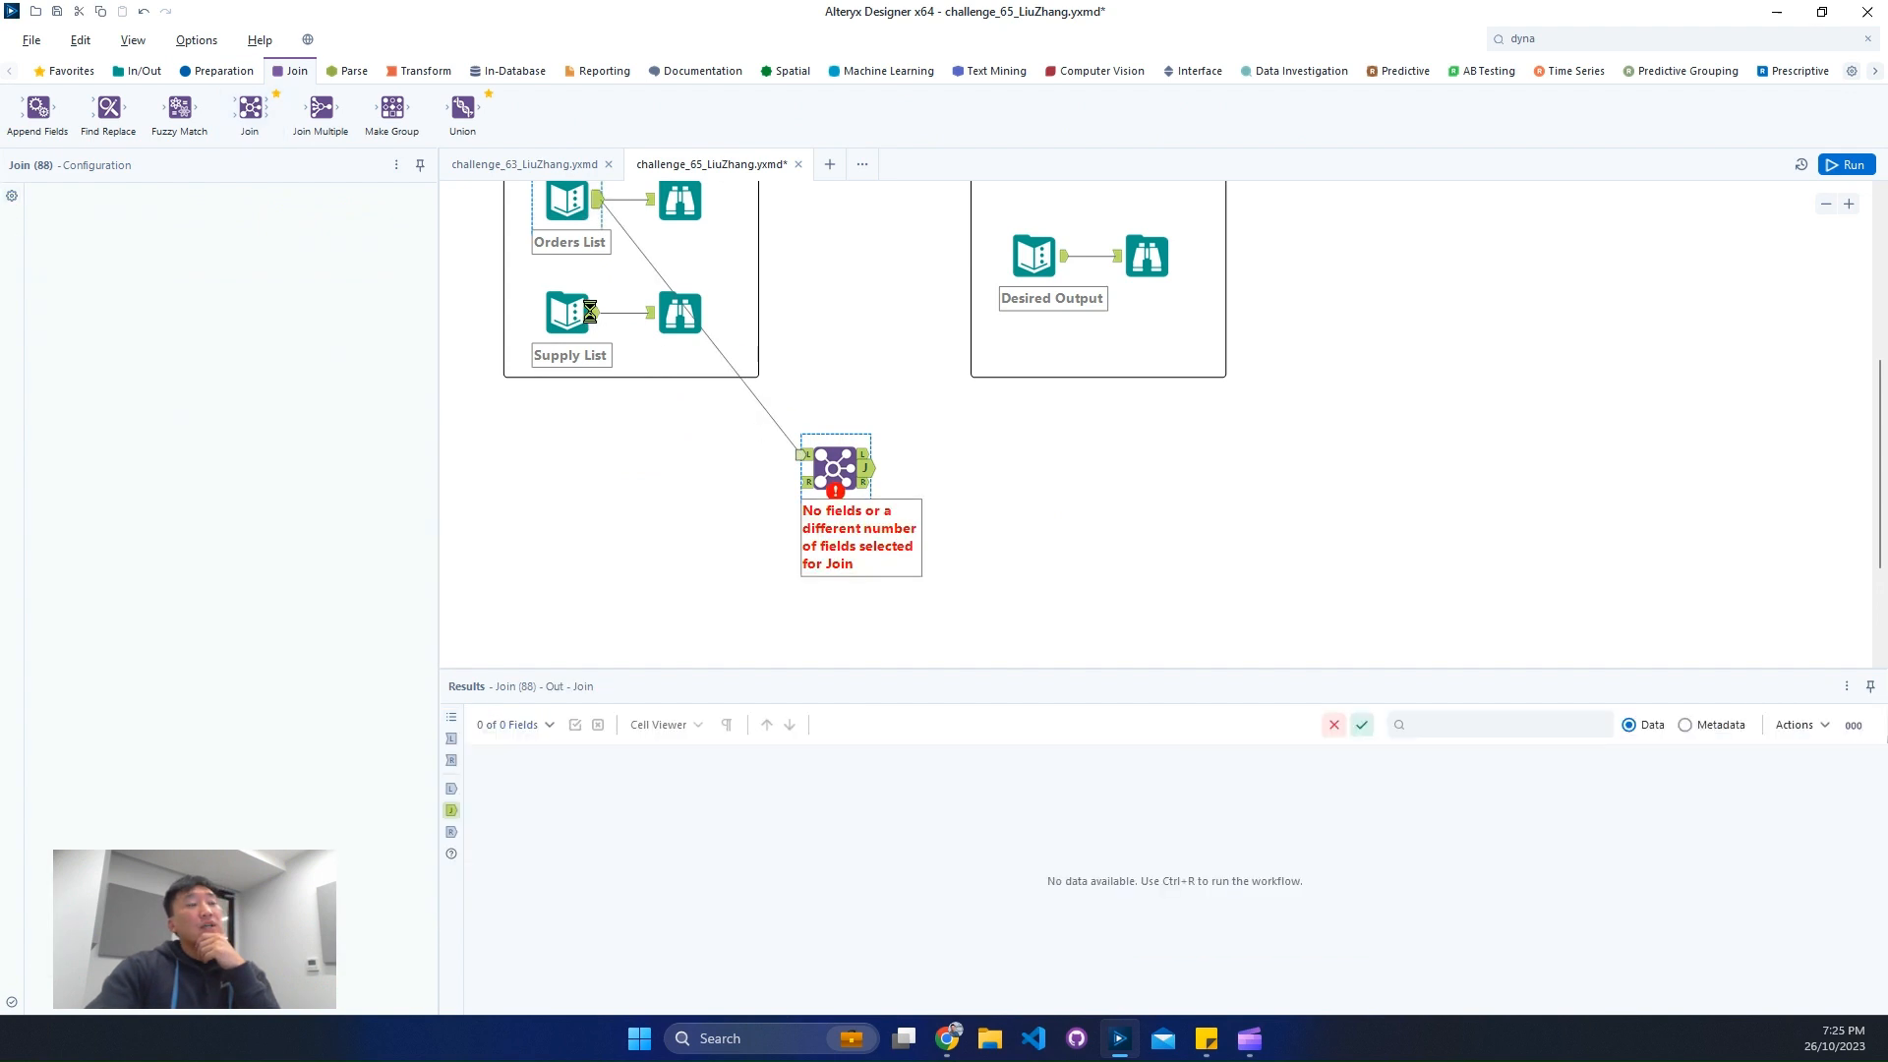
pyautogui.moveTo(593, 321); pyautogui.dragTo(834, 490)
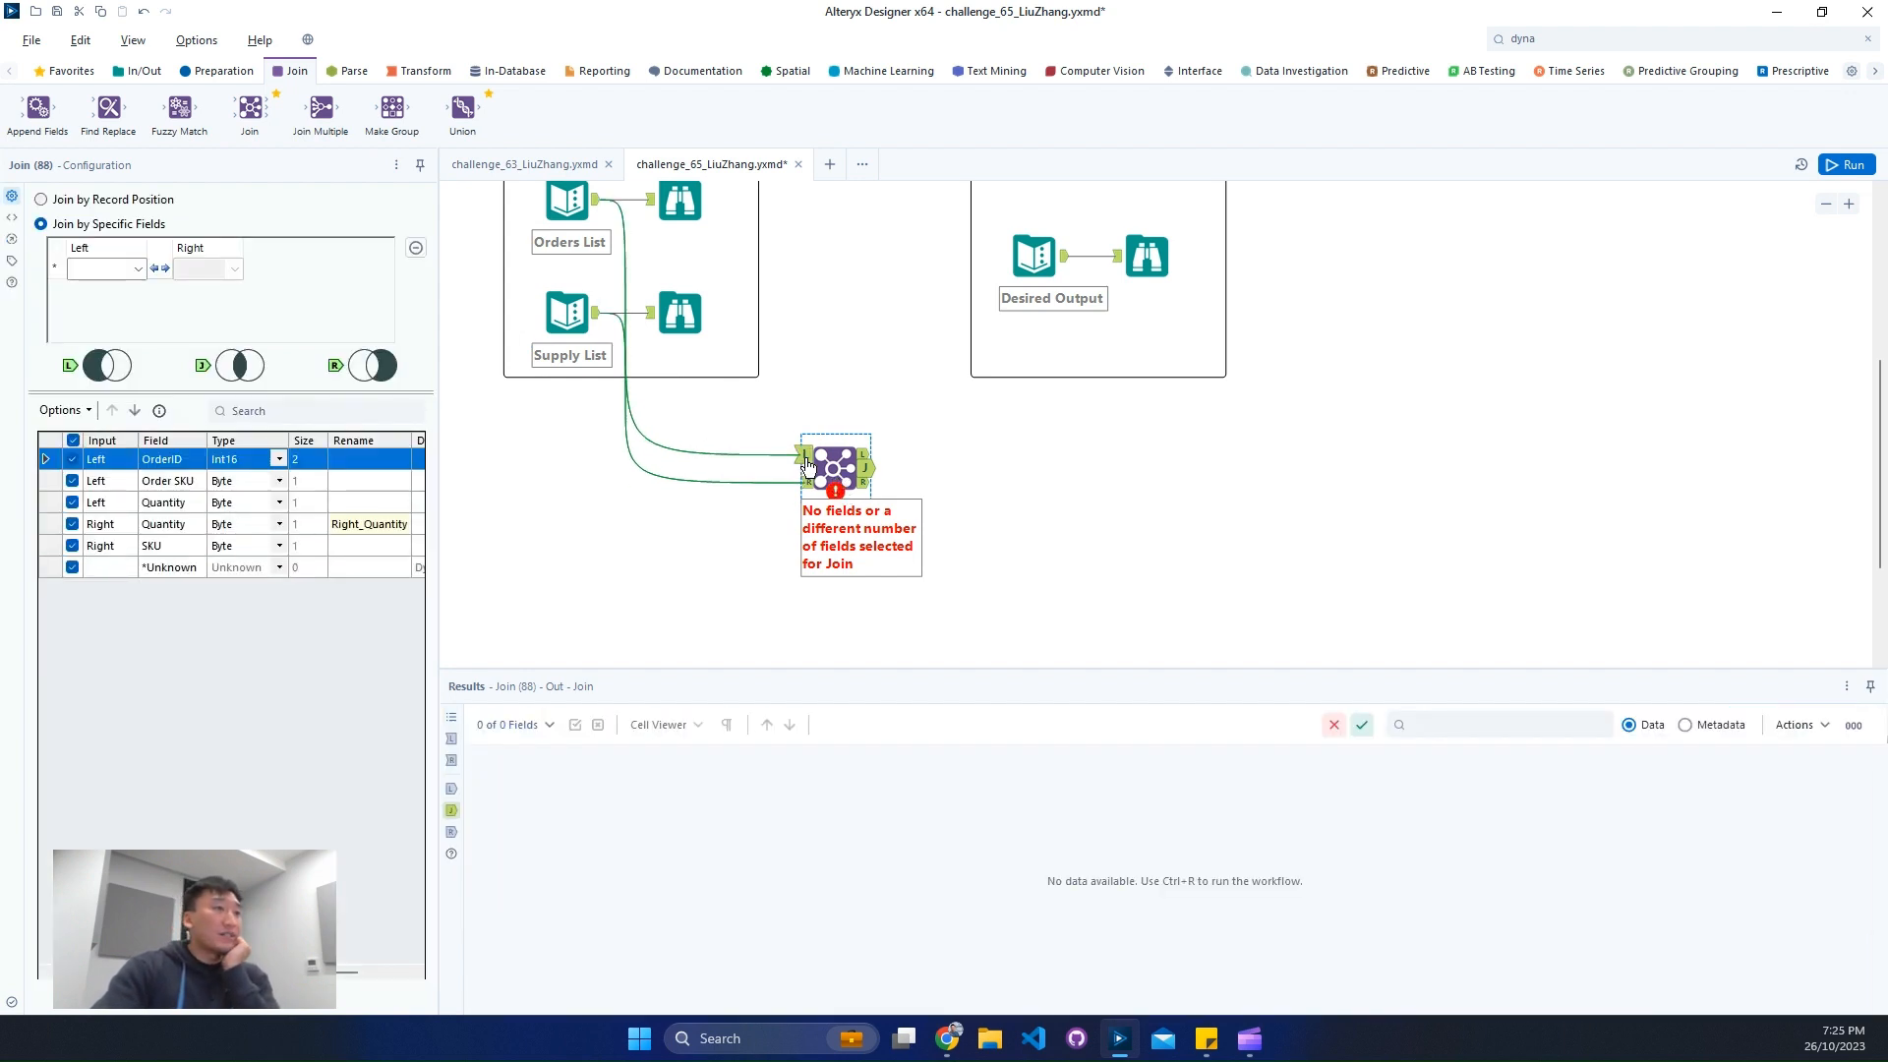
# - Join the left Order SKU field to the right SKU field and exclude the right SKU from the output
pyautogui.click(794, 462)
pyautogui.click(137, 269)
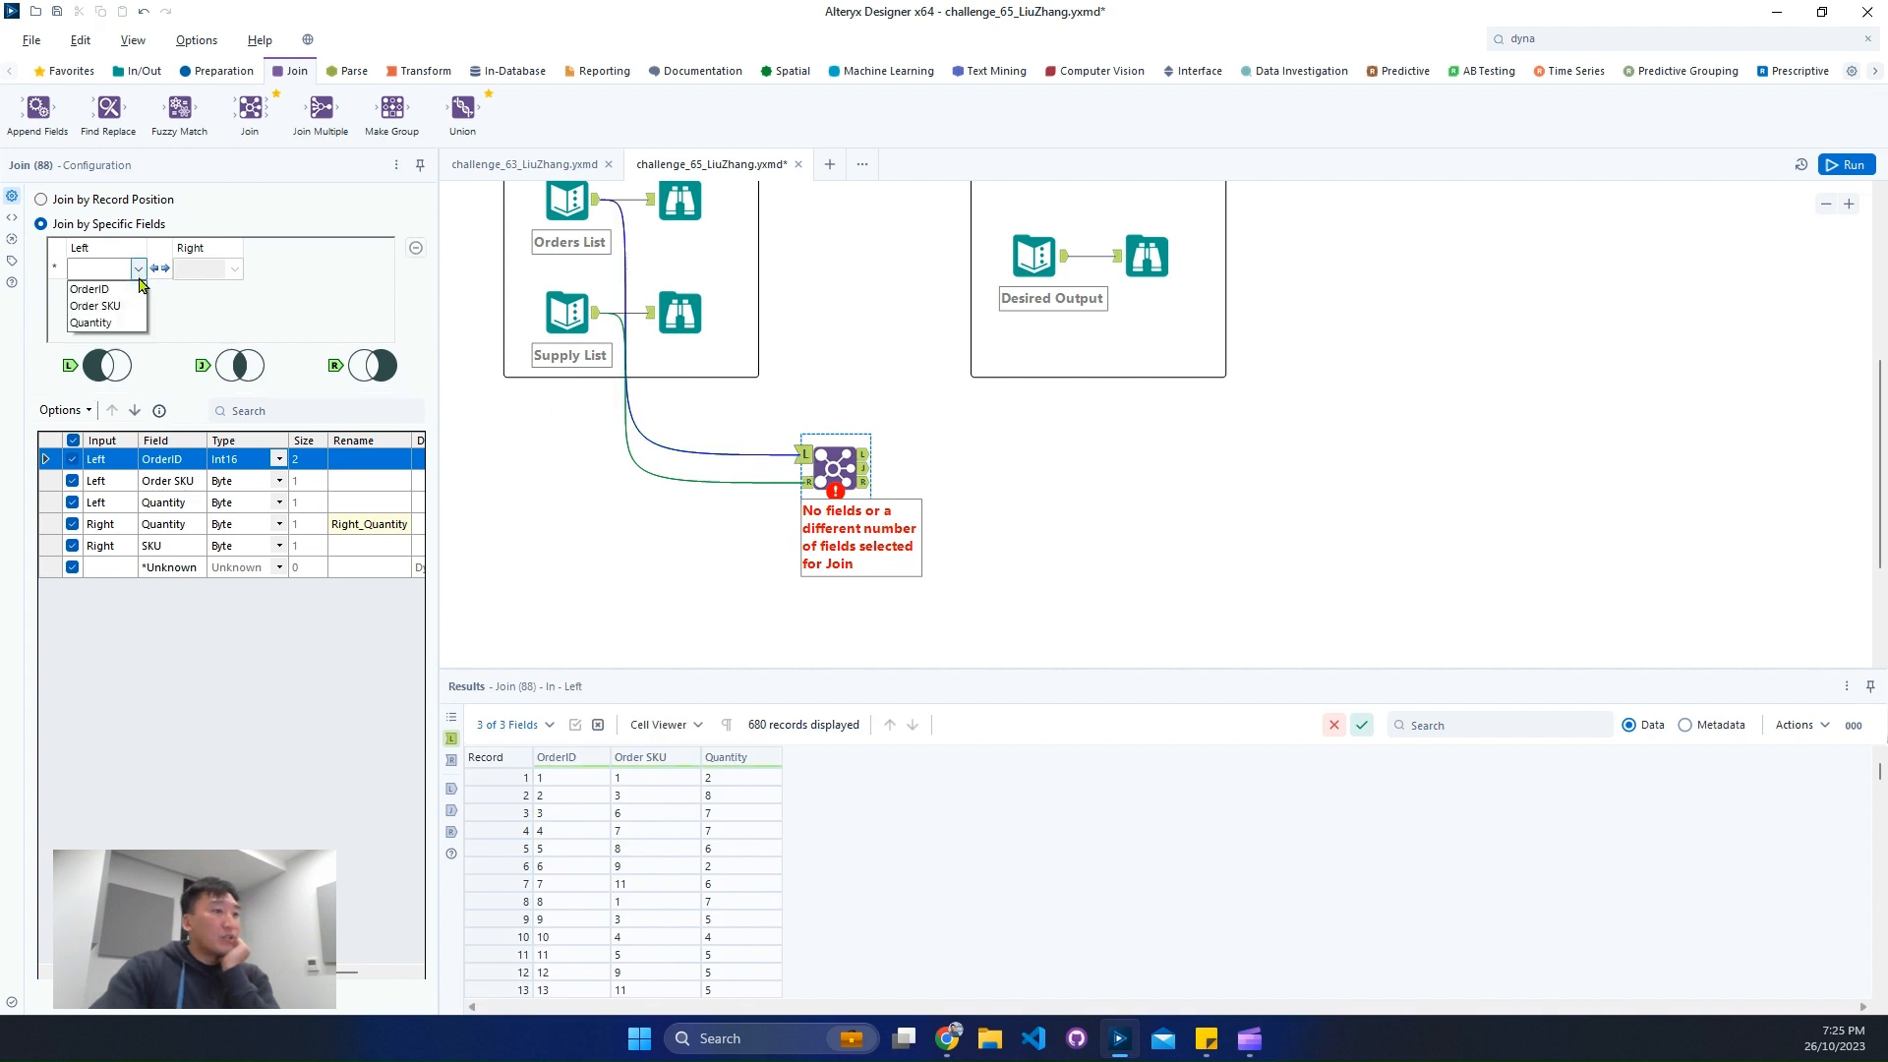
pyautogui.click(134, 315)
pyautogui.click(234, 268)
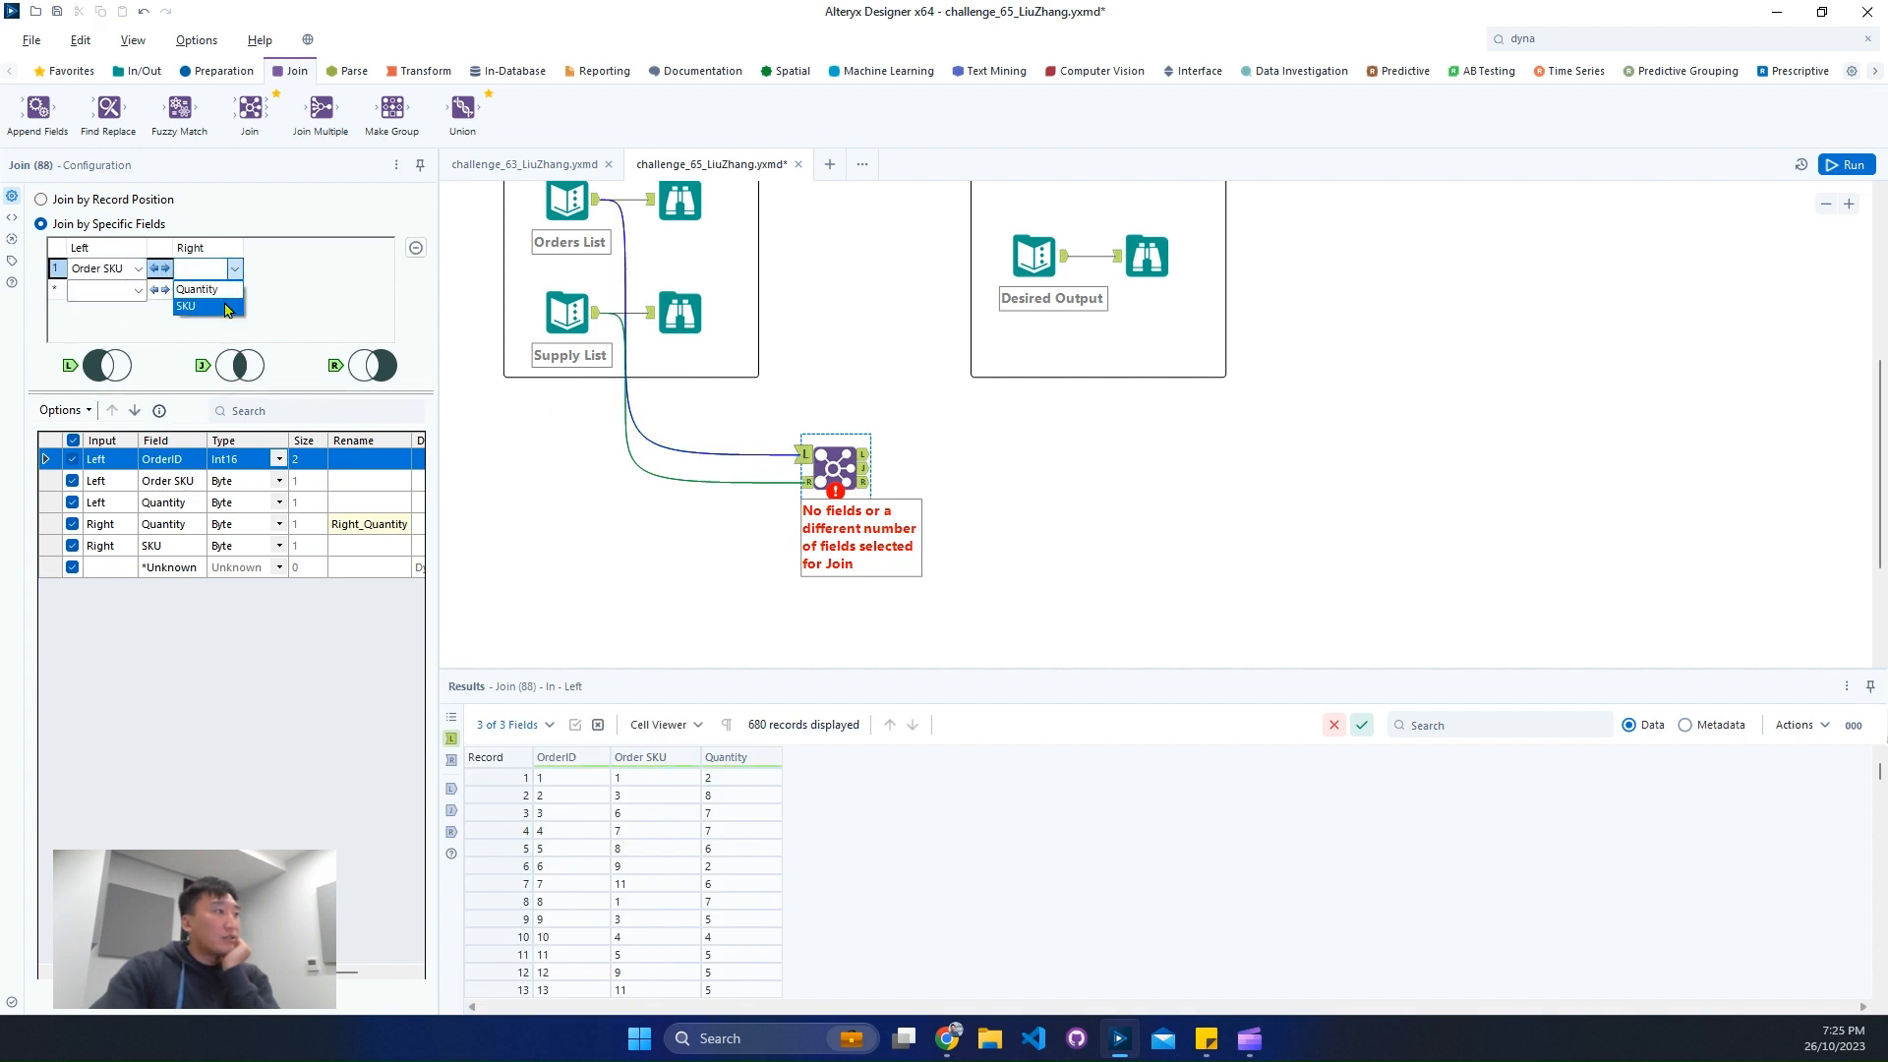
pyautogui.click(226, 309)
pyautogui.click(72, 528)
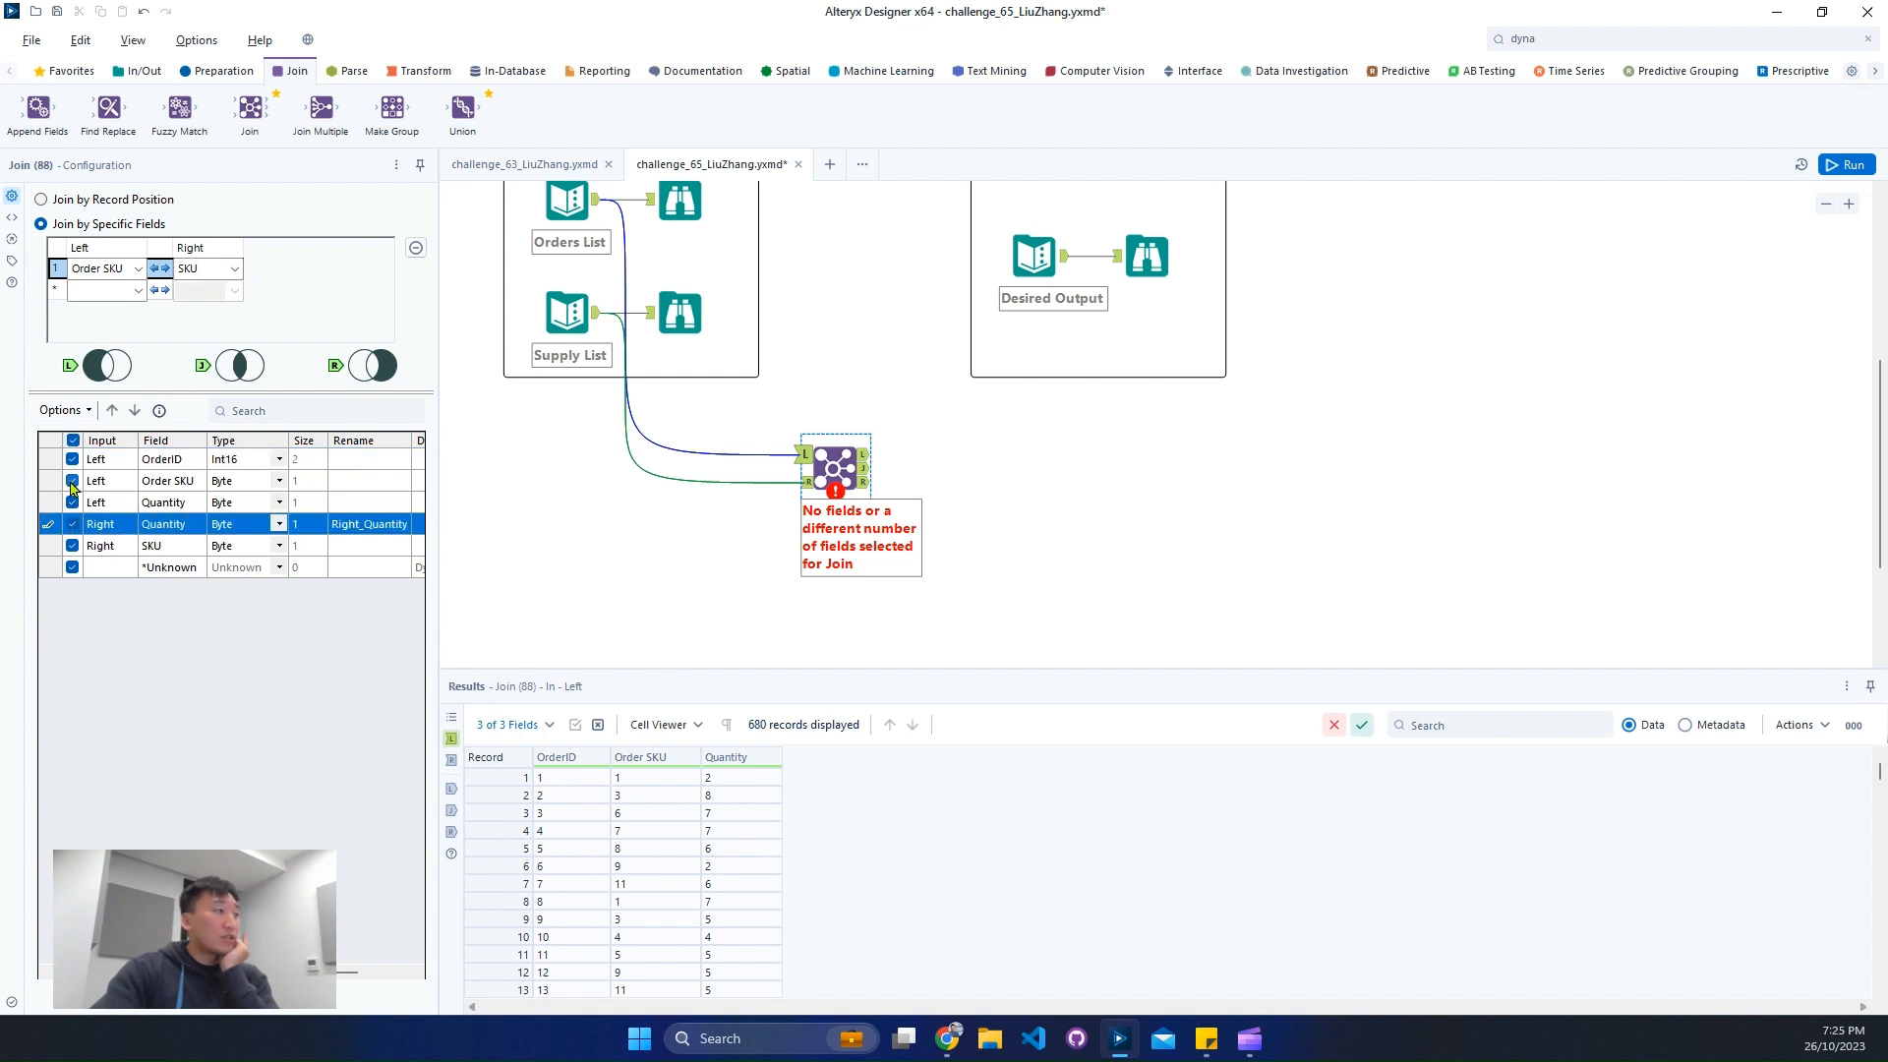
pyautogui.click(72, 547)
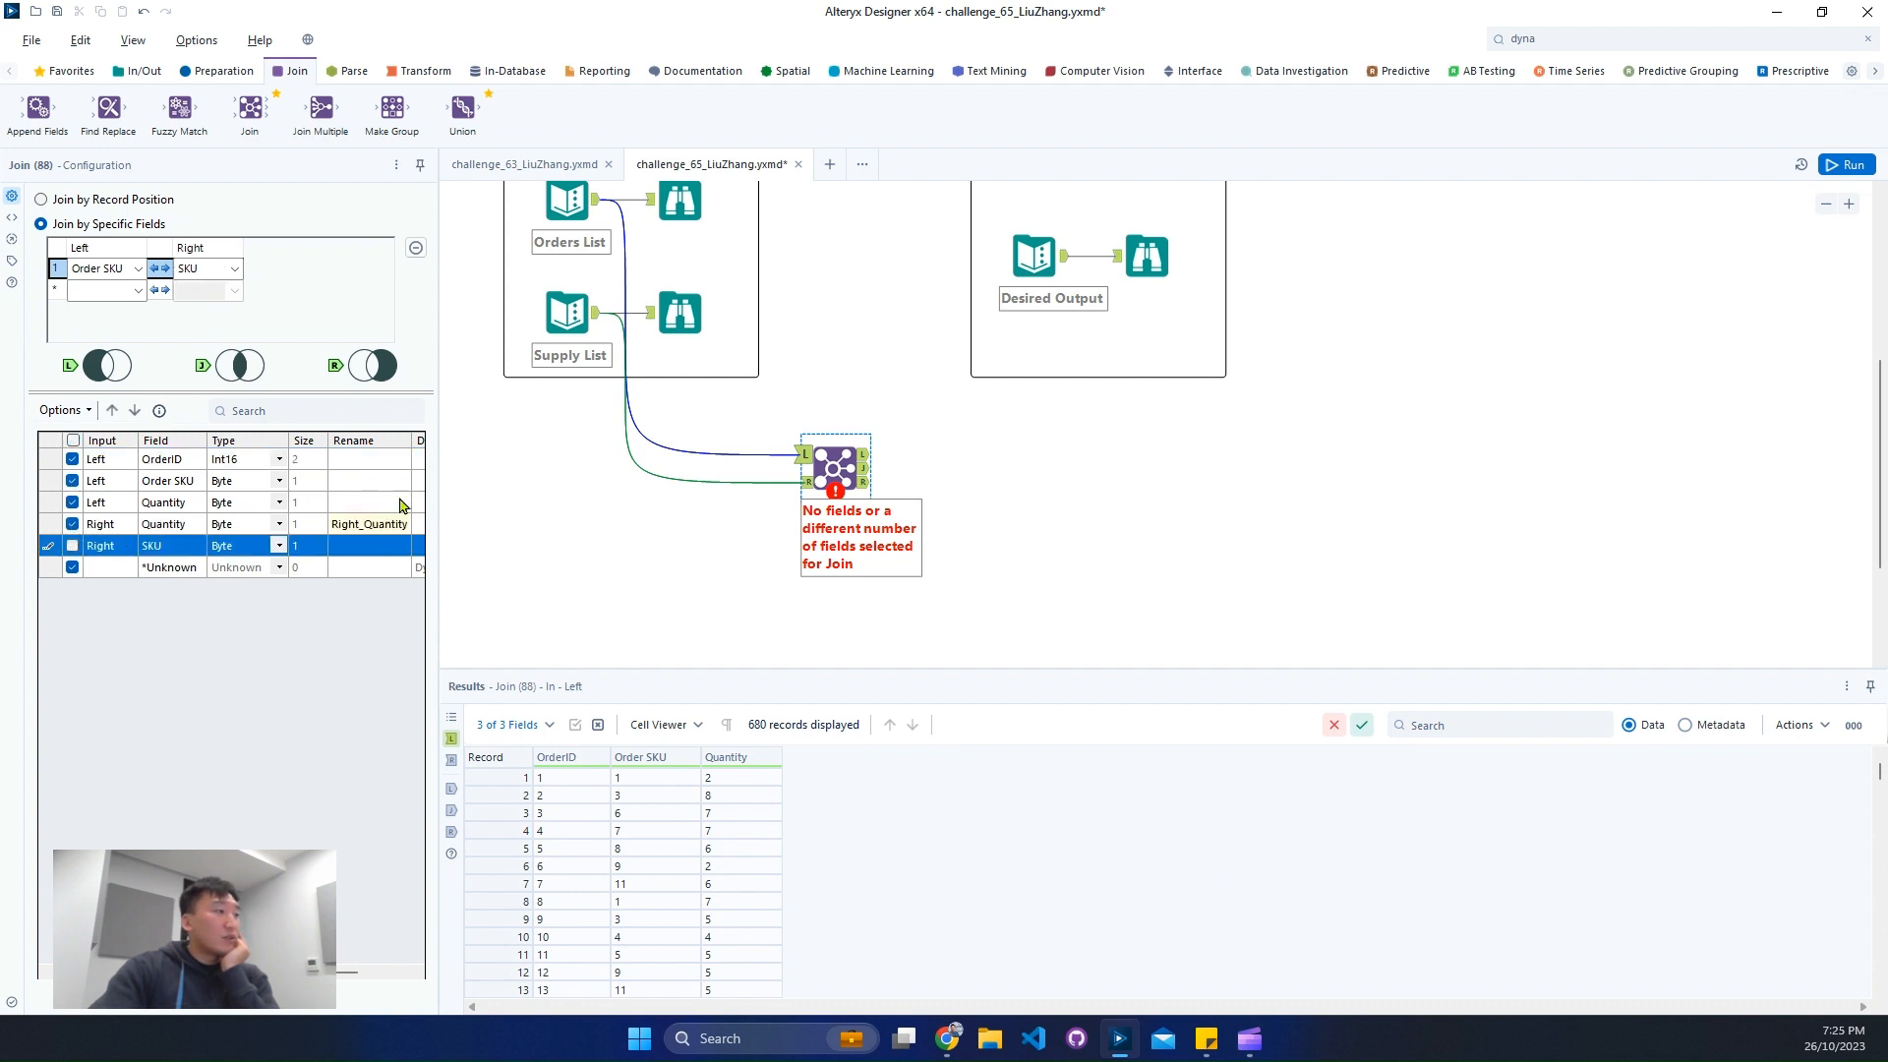
# - Rename the left Quantity field to Order Quantity in the Join configuration
pyautogui.moveTo(438, 489); pyautogui.dragTo(499, 487)
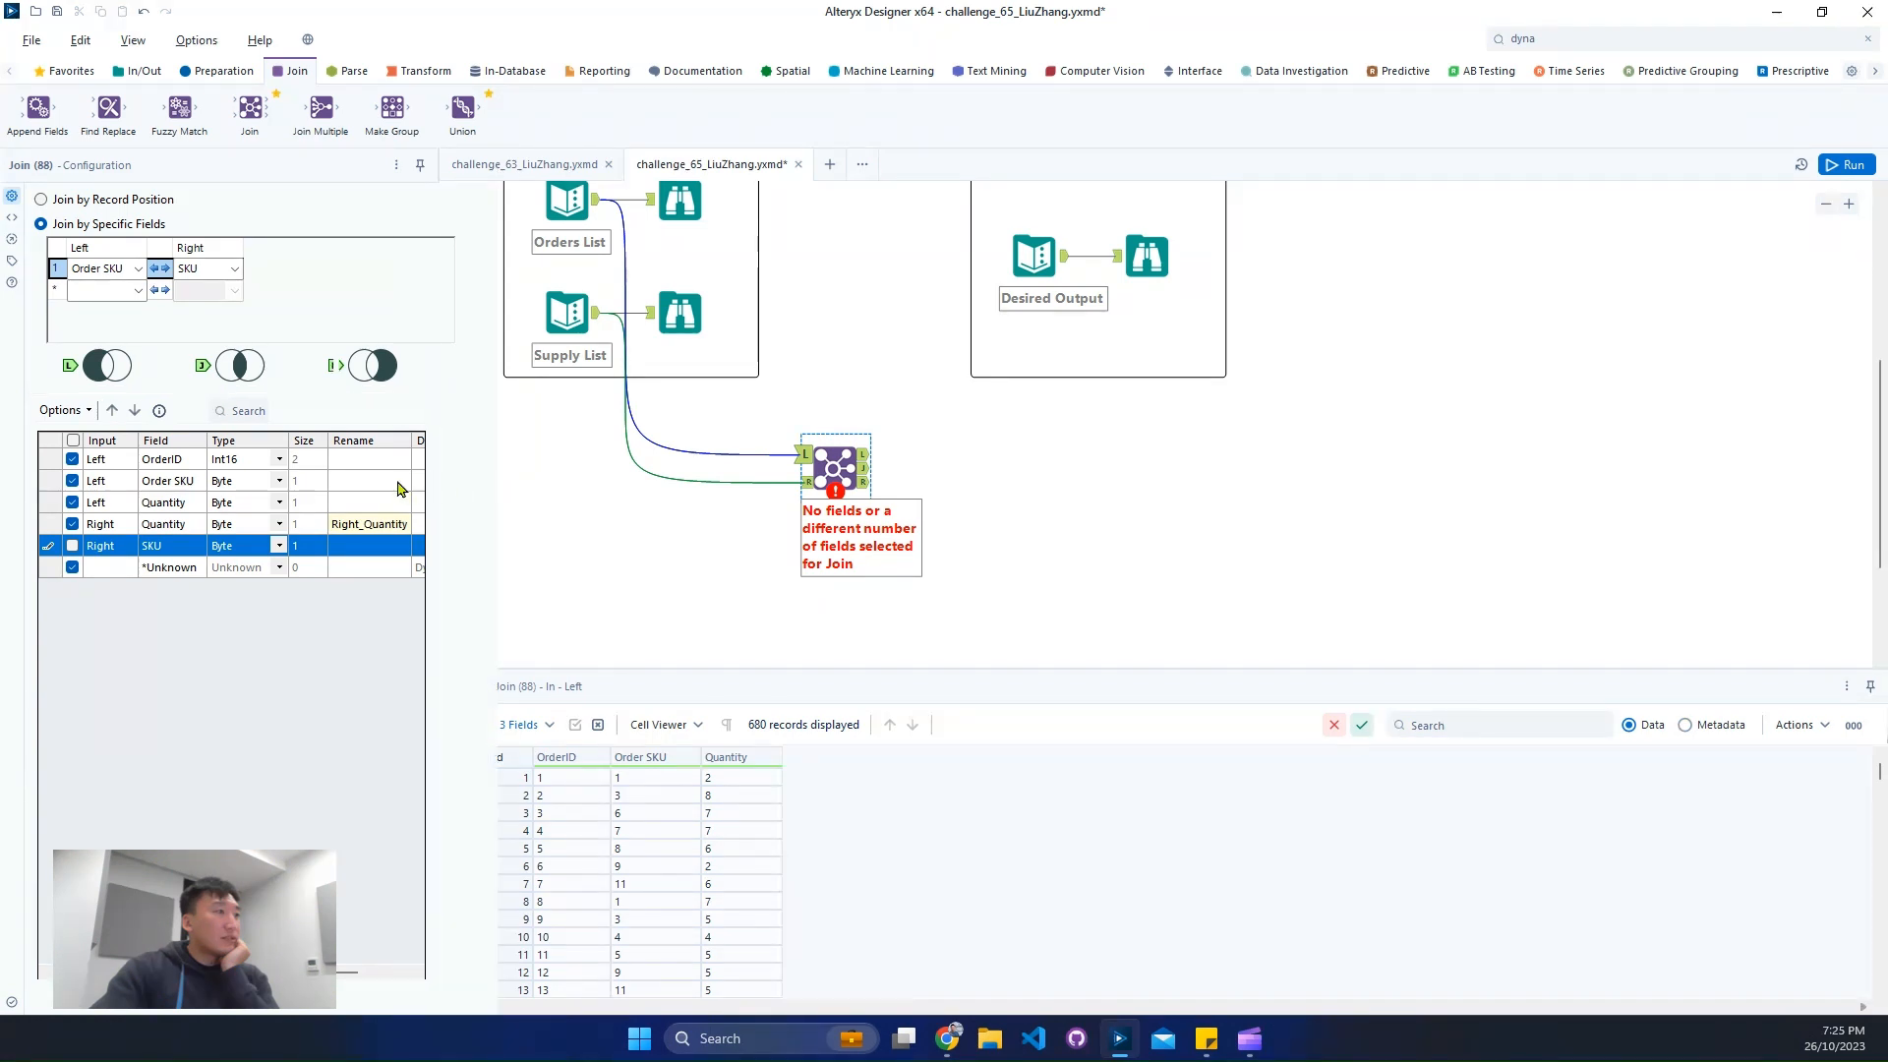
pyautogui.click(377, 526)
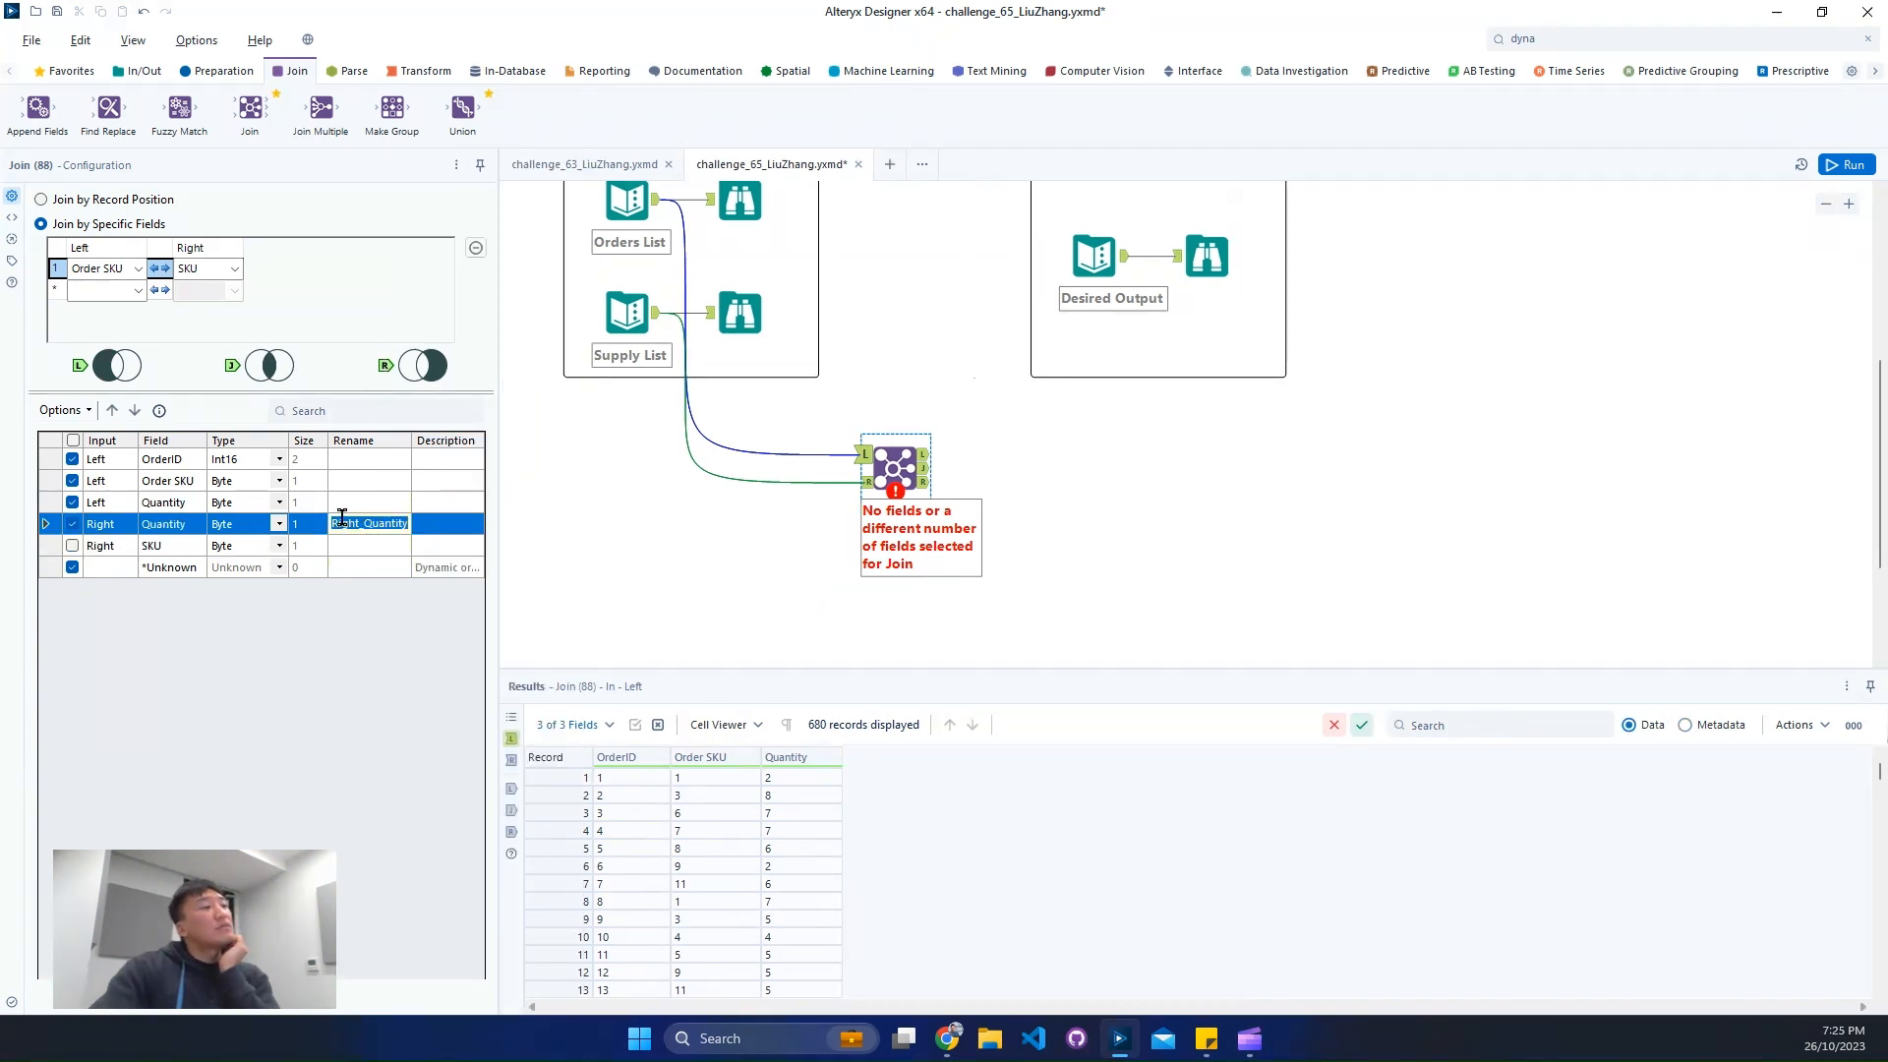
pyautogui.click(341, 503)
pyautogui.write('O')
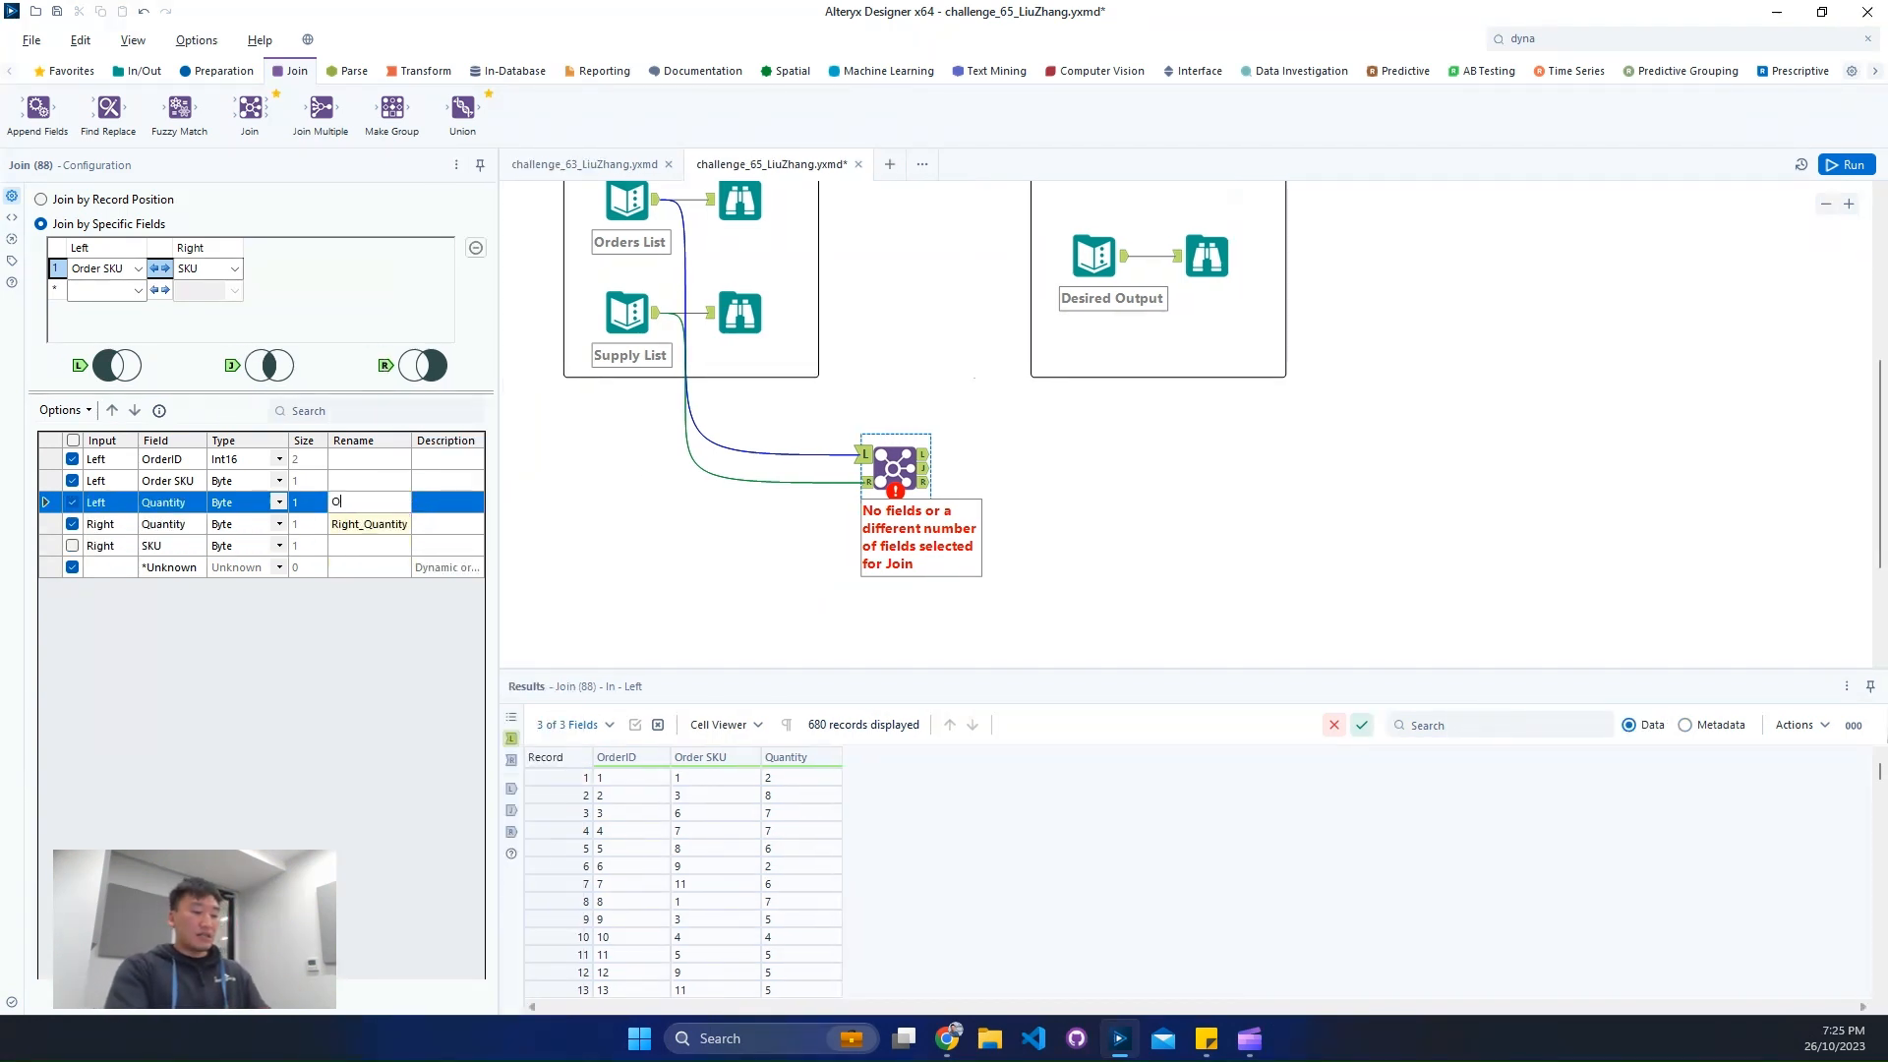
pyautogui.write('rder Qua')
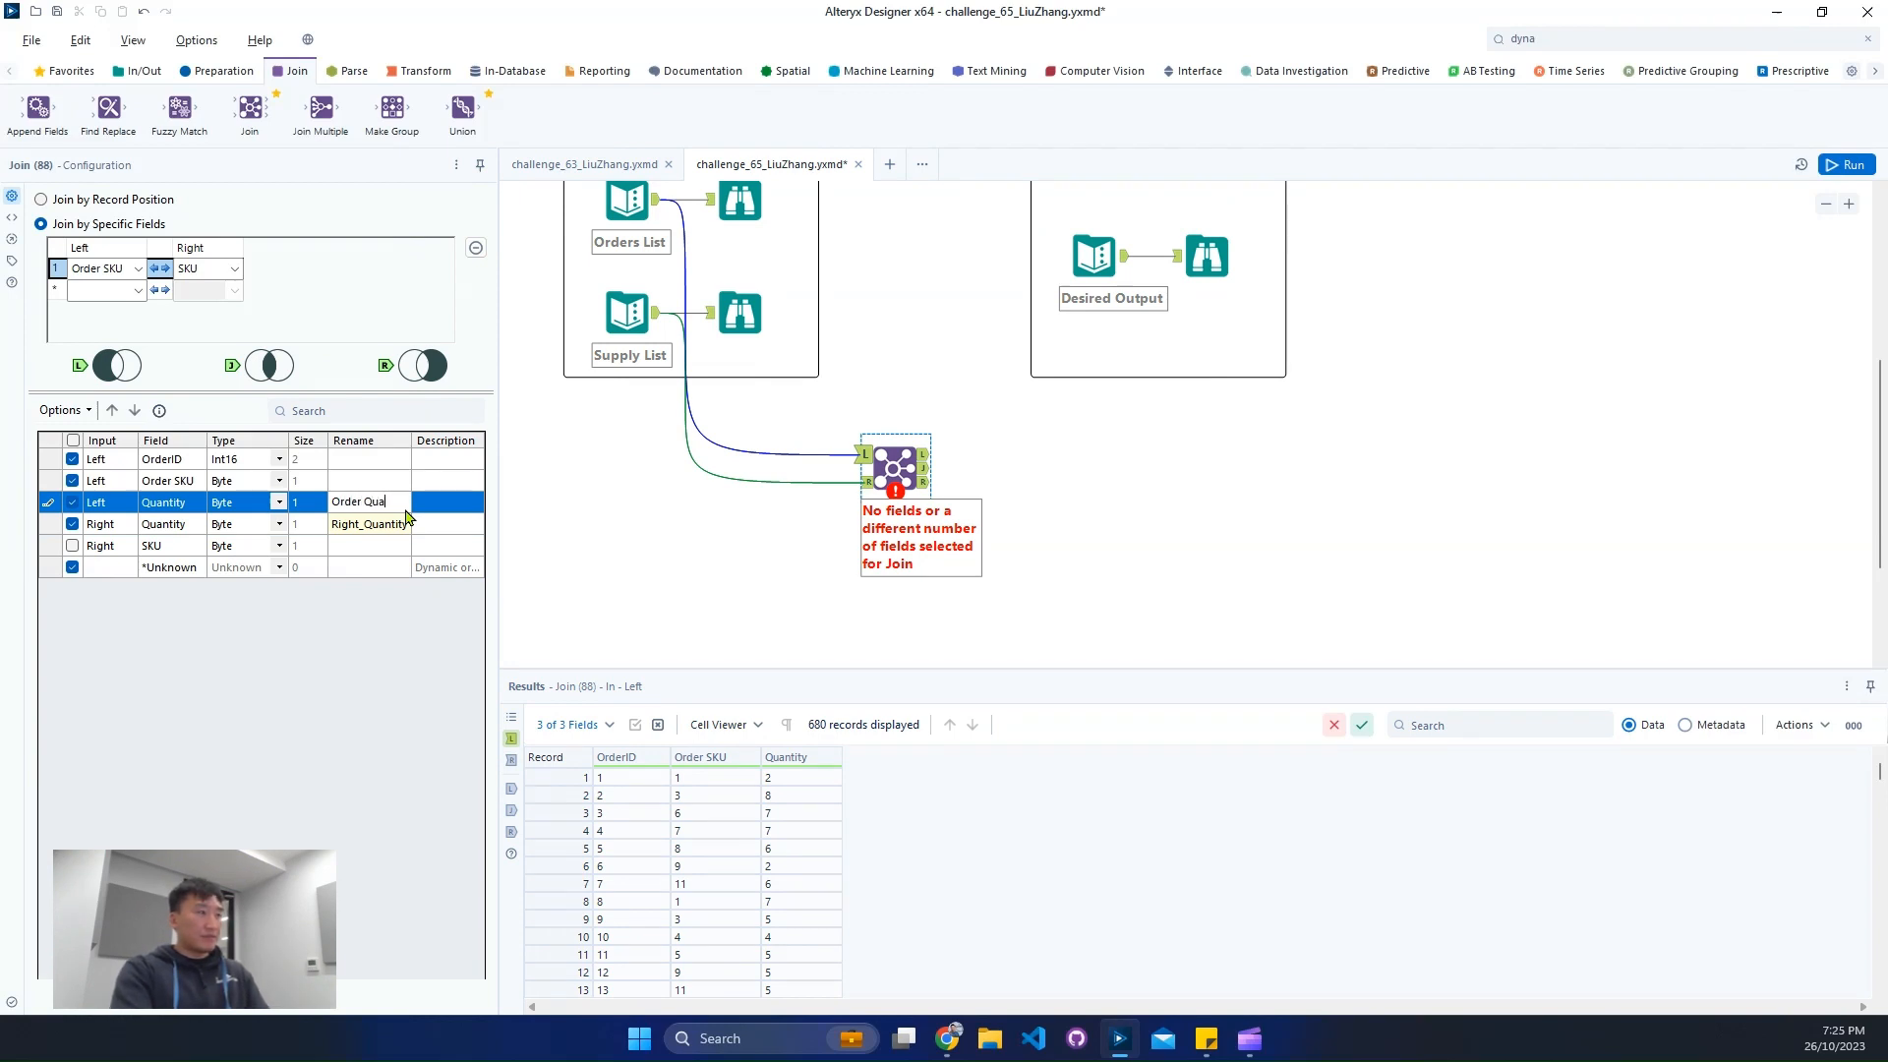
pyautogui.write('ntity')
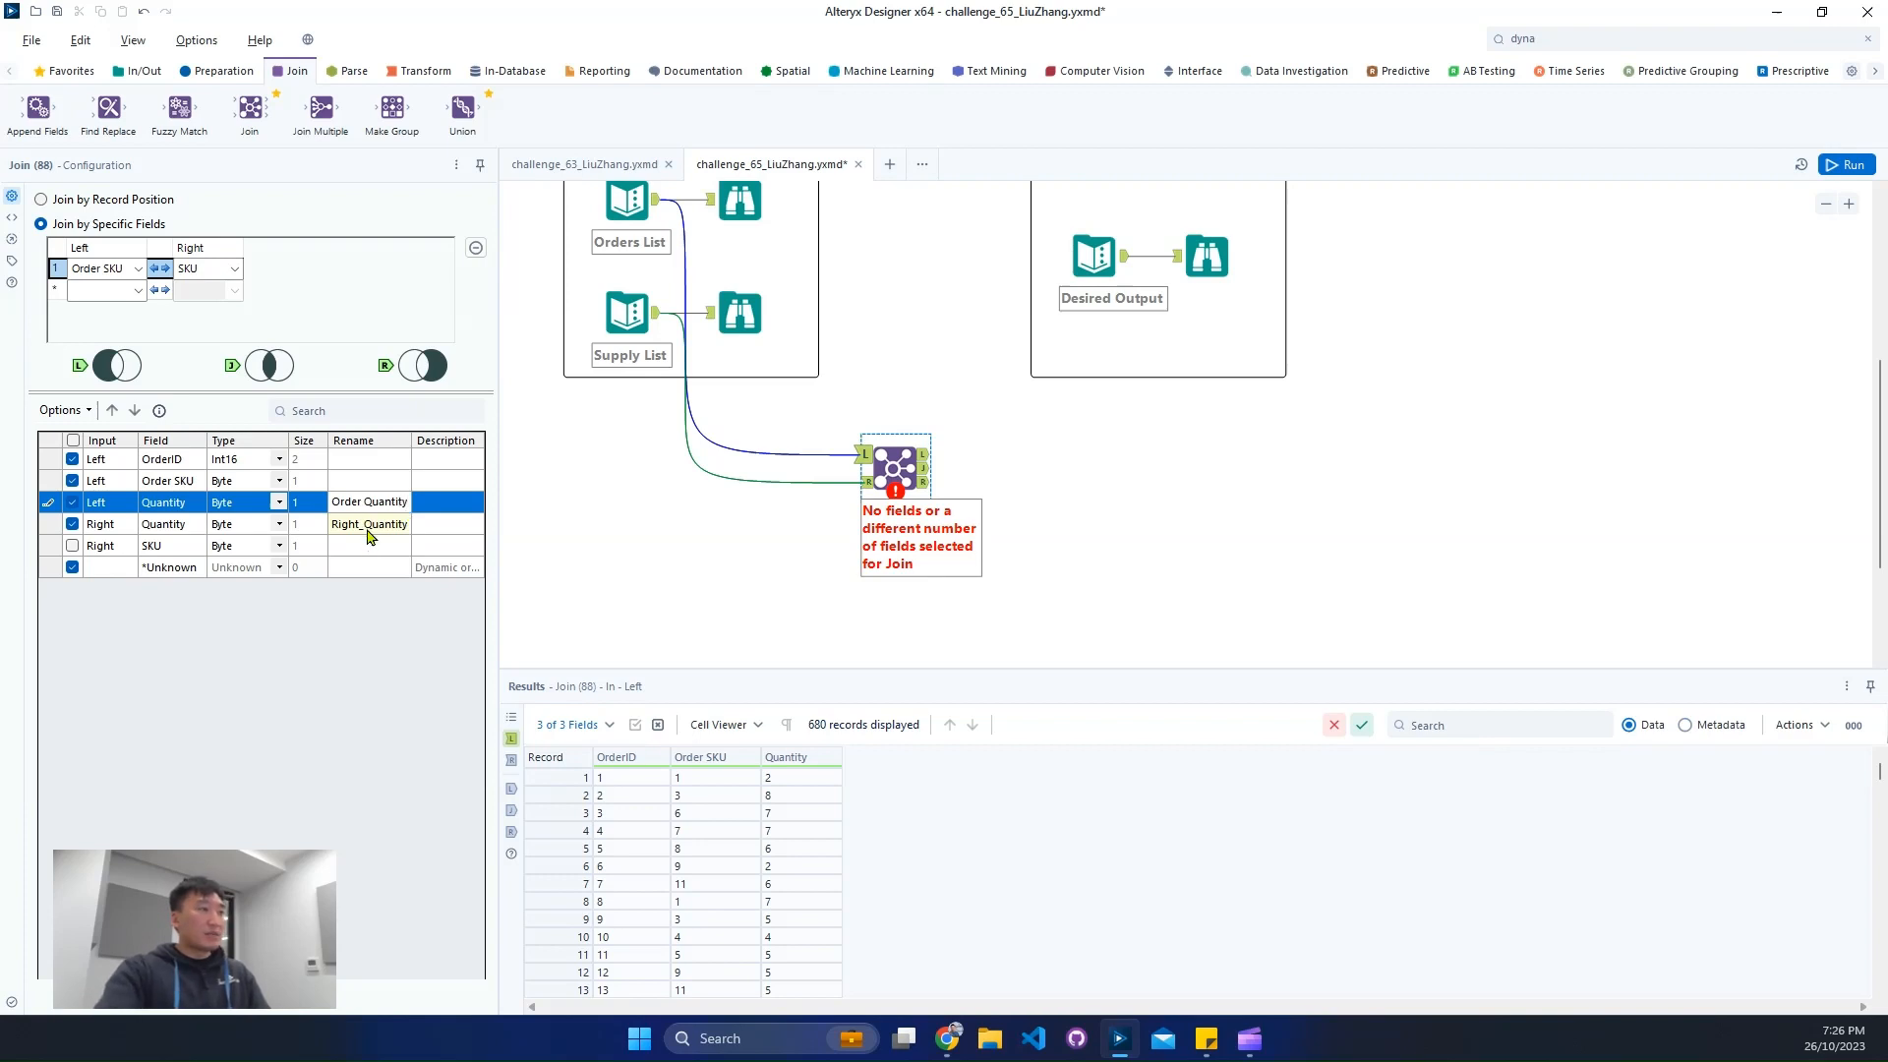
# - Rename the right Quantity field to Supply Quantity in the Join configuration
pyautogui.click(368, 525)
pyautogui.moveTo(365, 524); pyautogui.dragTo(237, 516)
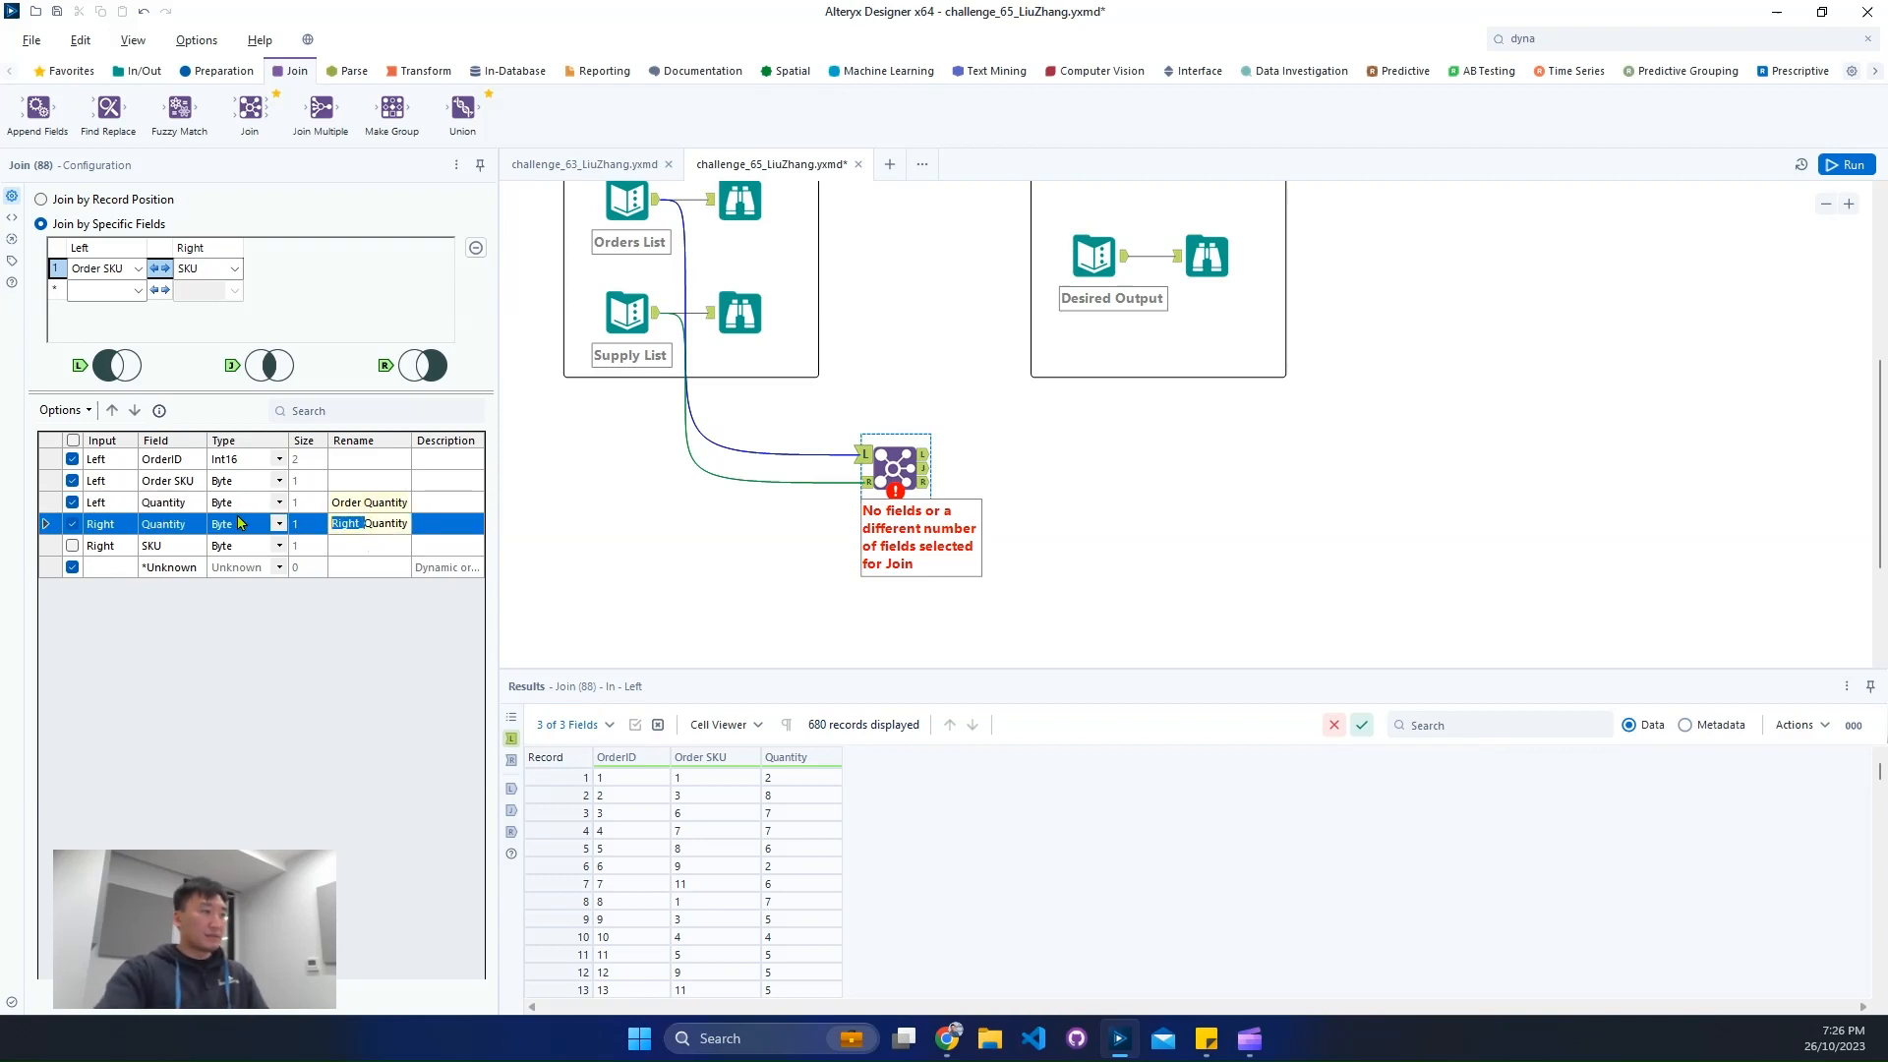
pyautogui.write('Supply')
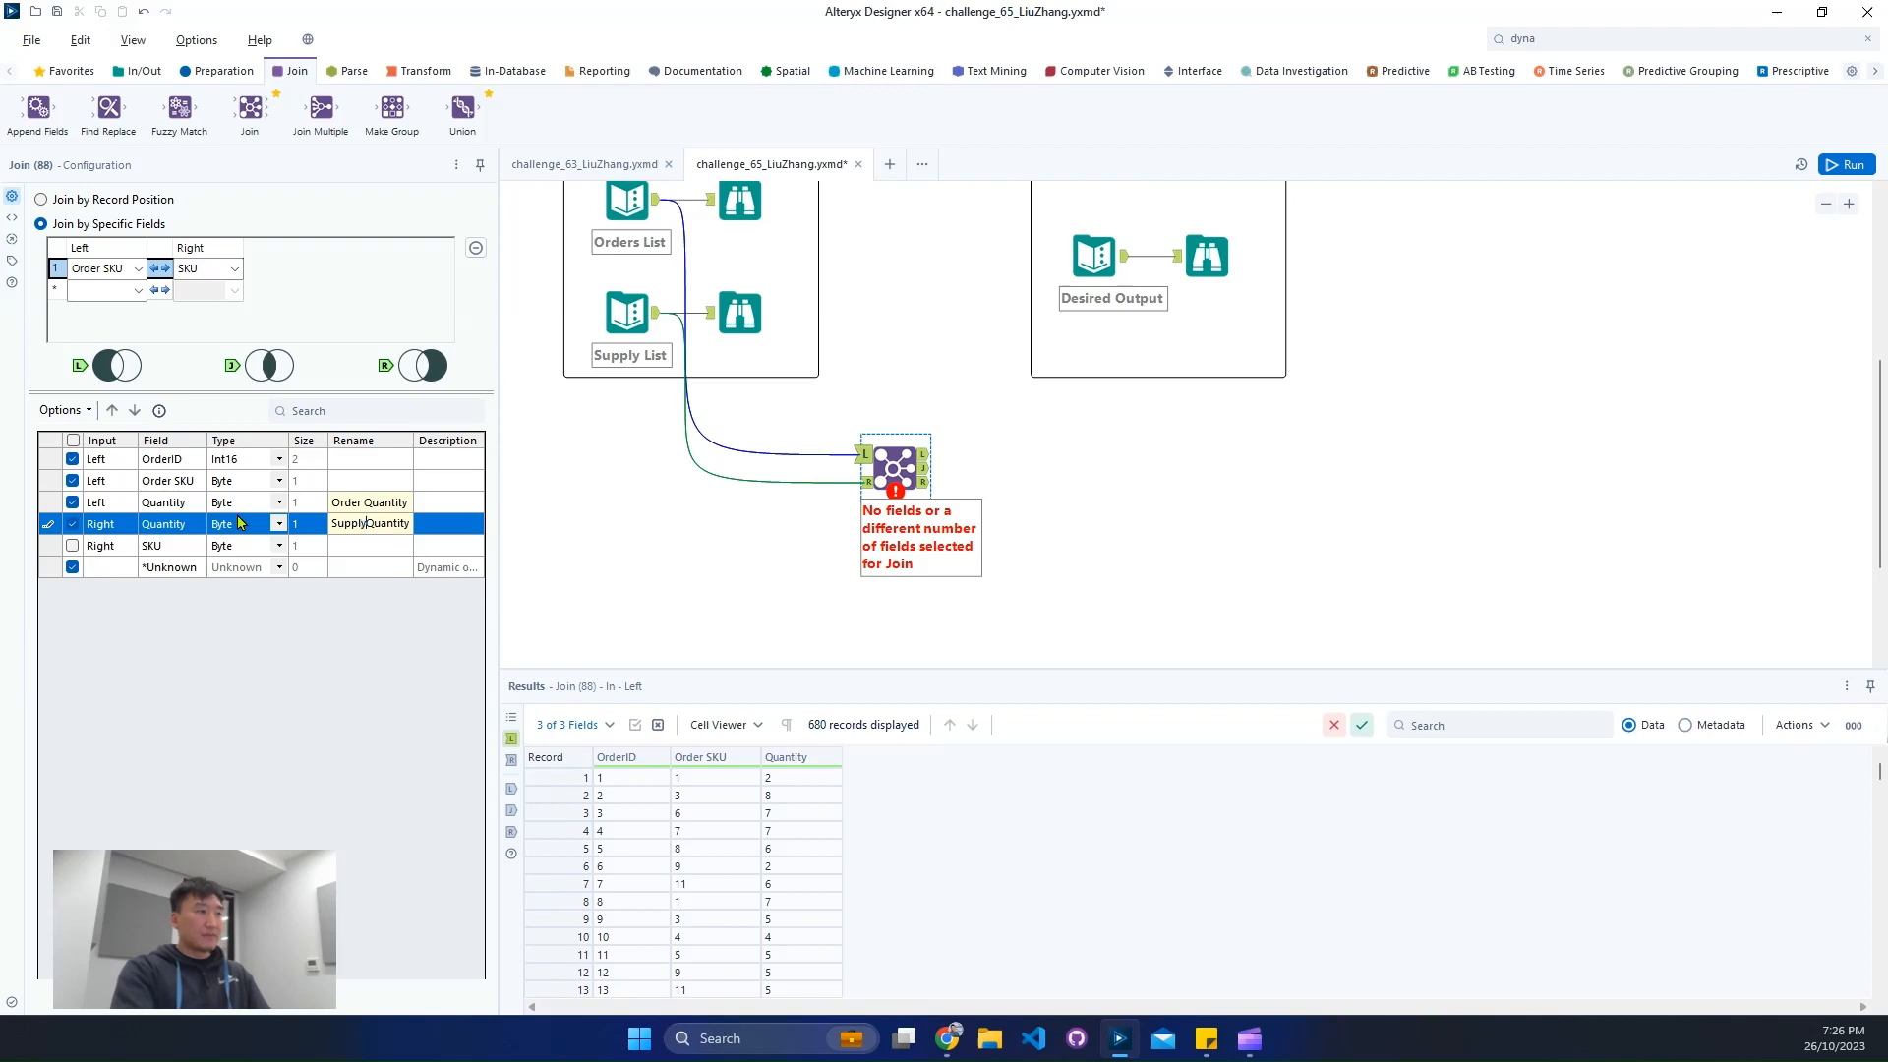
# - Sort the Join tool's matched output by Order Quantity descending through a new Sort tool, running the workflow before and after
pyautogui.hotkey('ctrl', 'r')
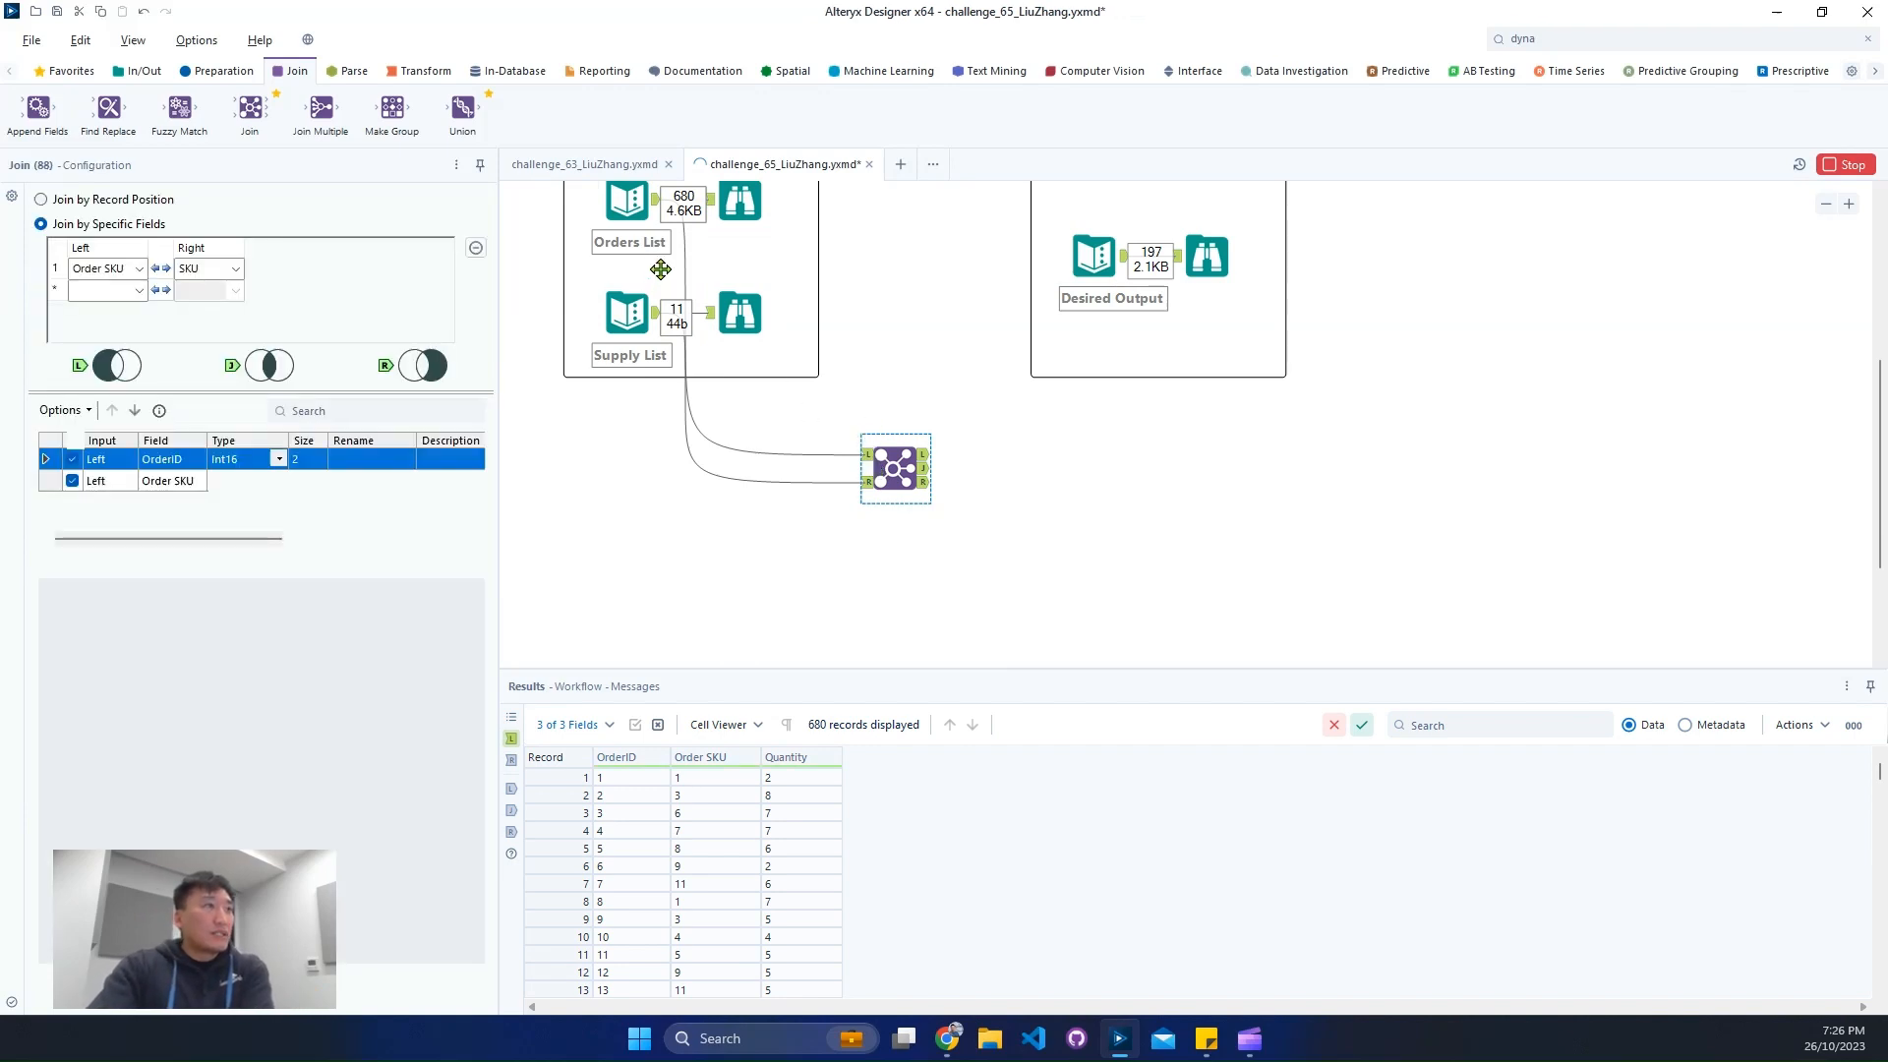
pyautogui.click(923, 470)
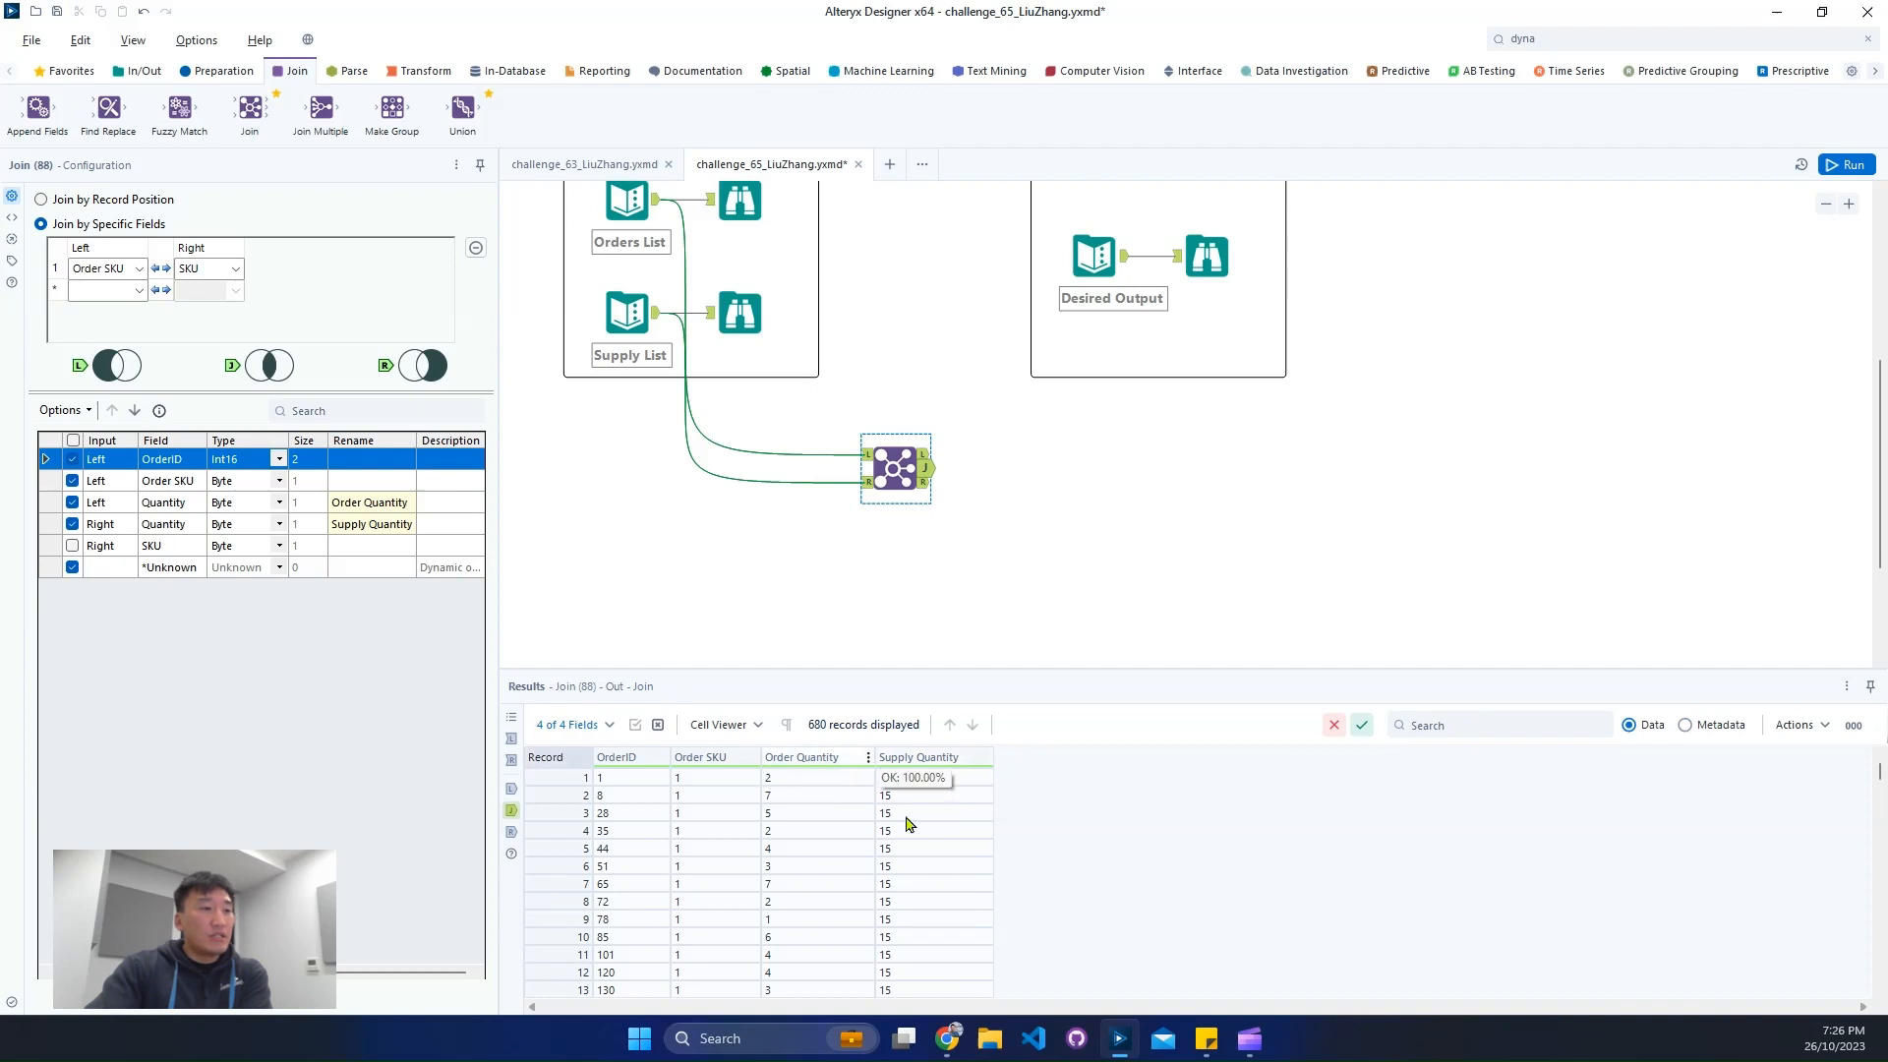
pyautogui.click(867, 757)
pyautogui.moveTo(961, 826)
pyautogui.click(1063, 863)
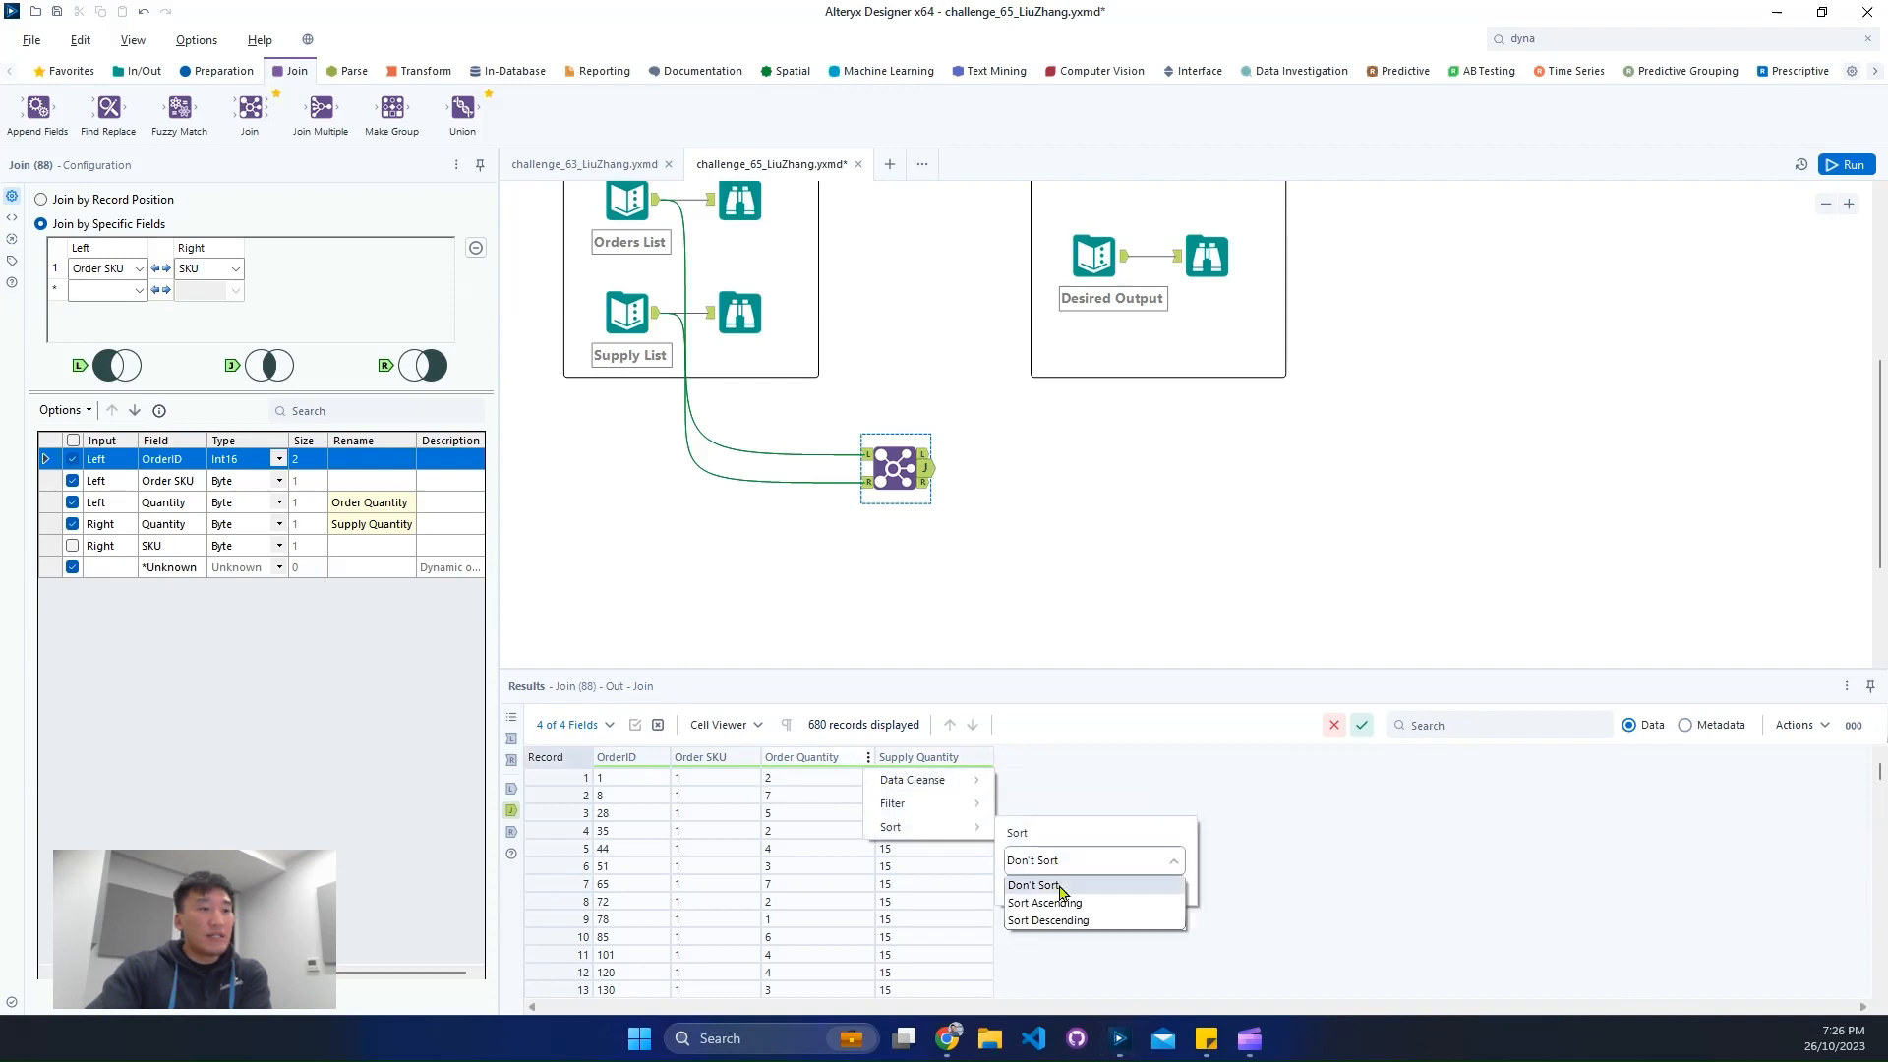
pyautogui.click(1044, 919)
pyautogui.click(1163, 887)
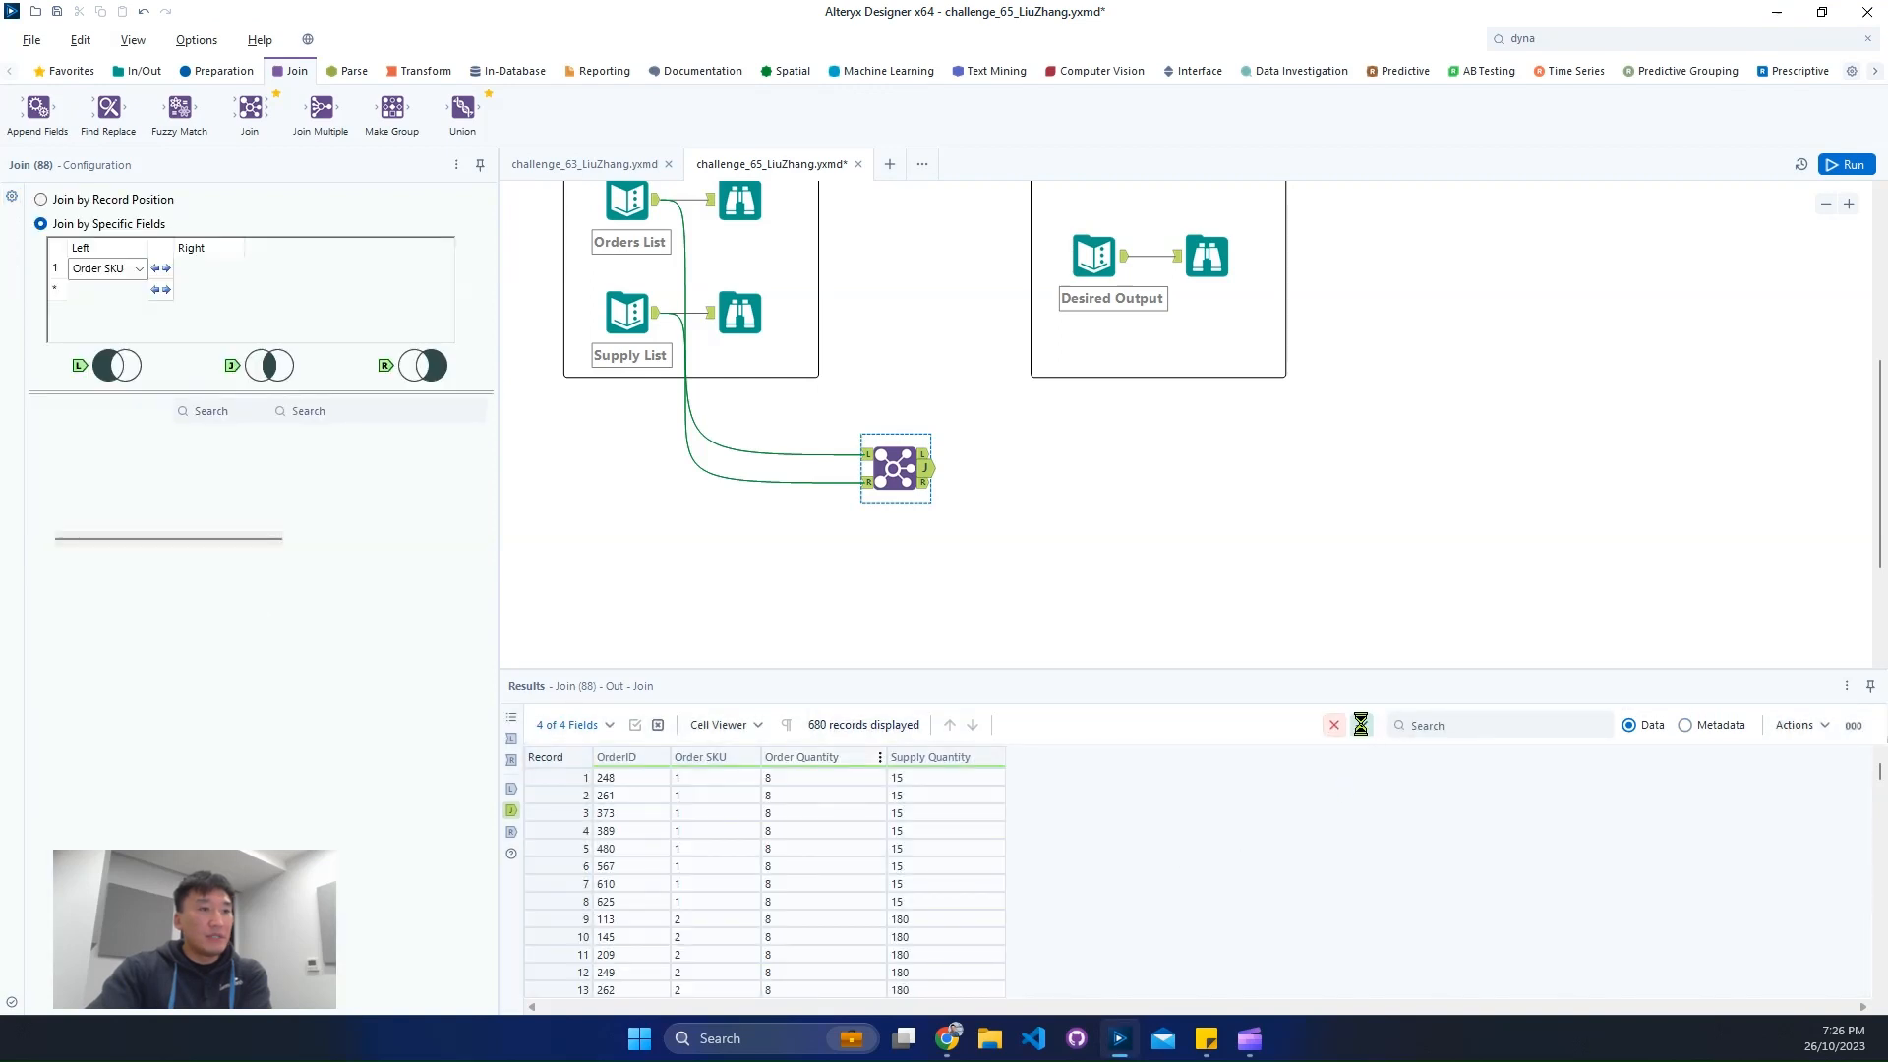
pyautogui.click(1842, 164)
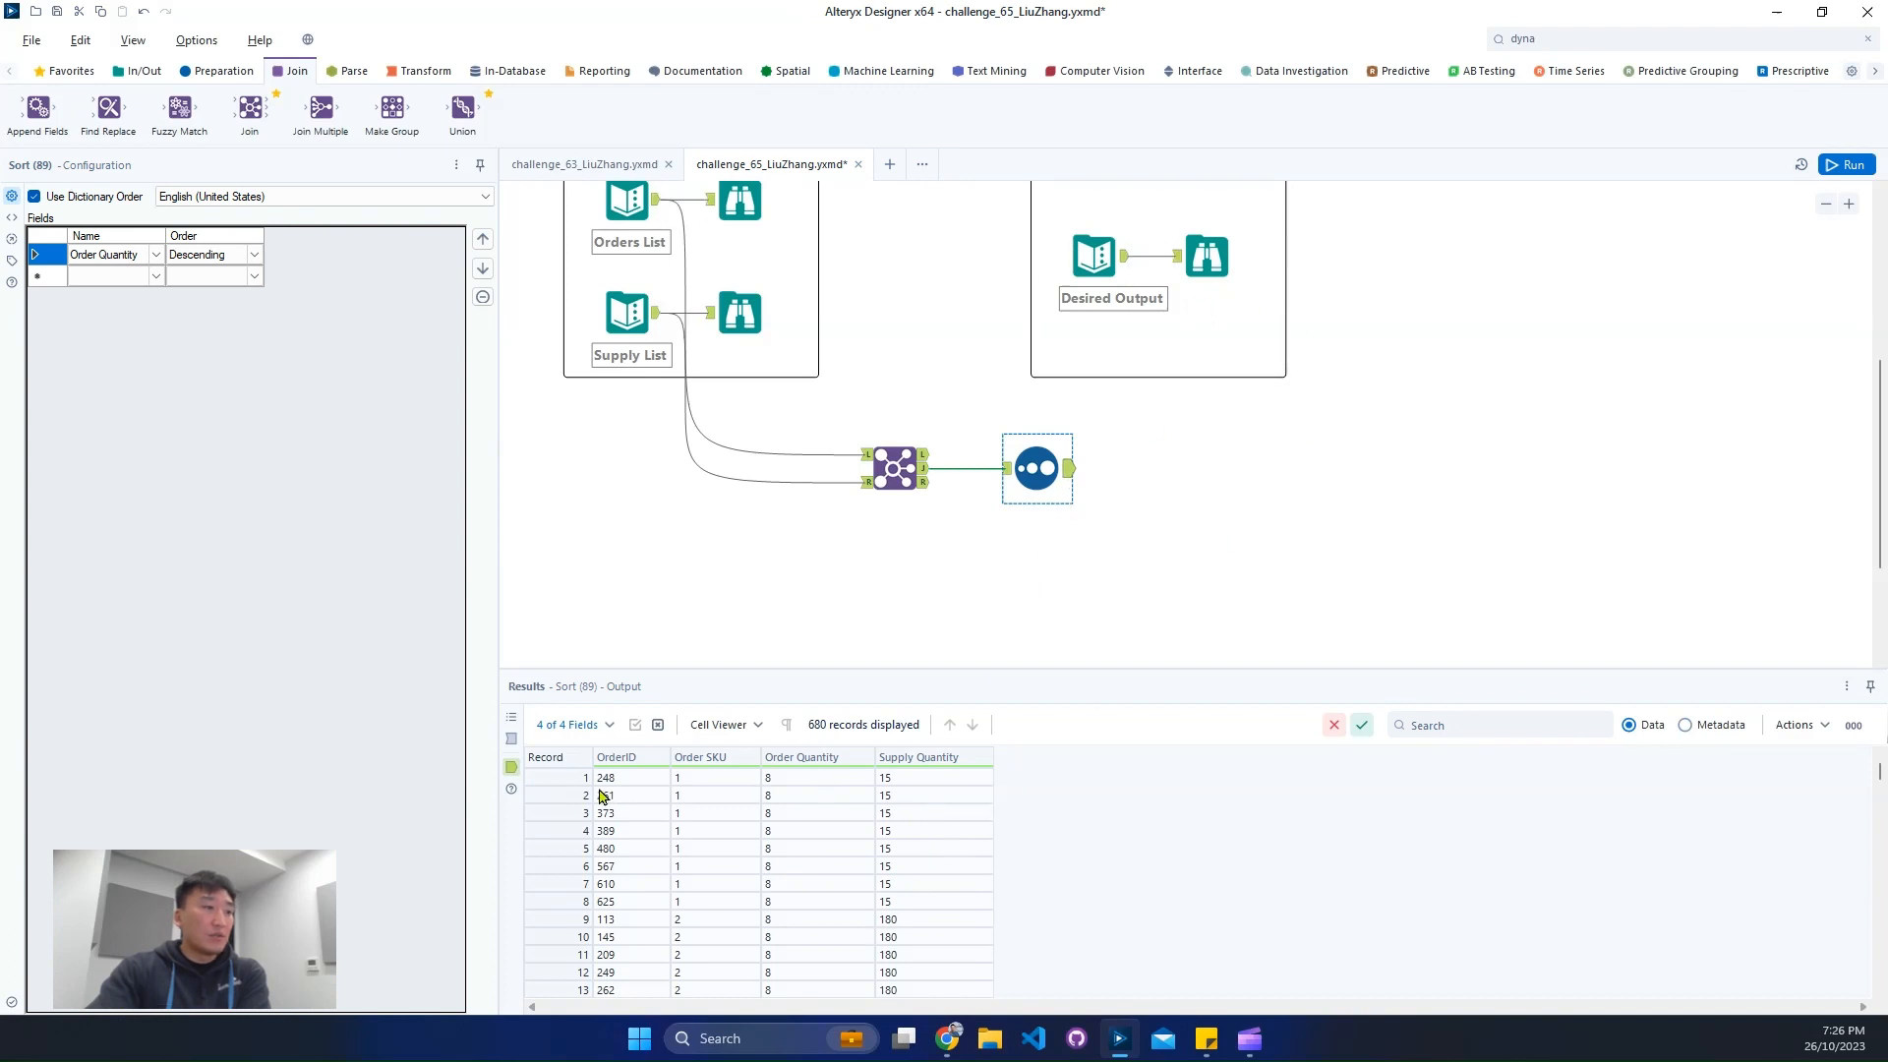
# - Examine the desired output's Demand, Supply and Remaining values for the first Order SKU against the sorted orders
pyautogui.moveTo(555, 777); pyautogui.dragTo(551, 870)
pyautogui.click(1208, 258)
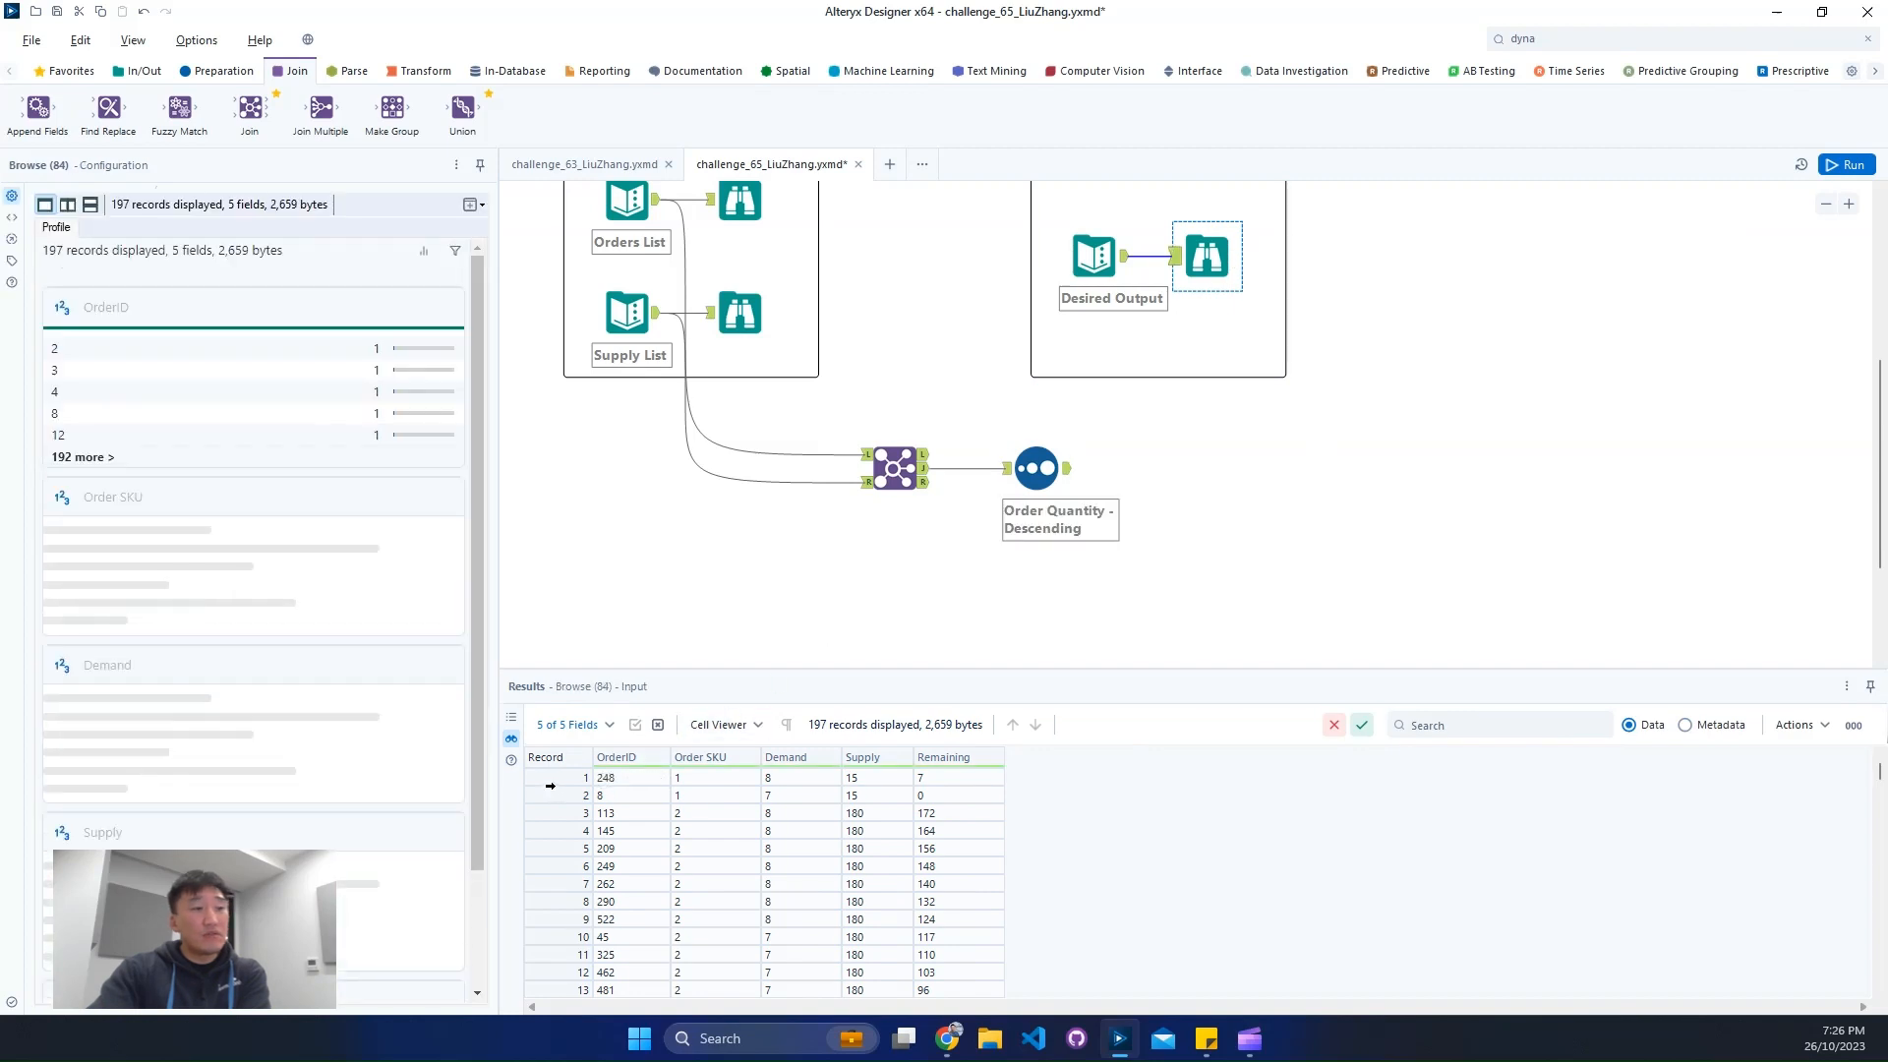
pyautogui.click(556, 778)
pyautogui.moveTo(555, 779); pyautogui.dragTo(560, 902)
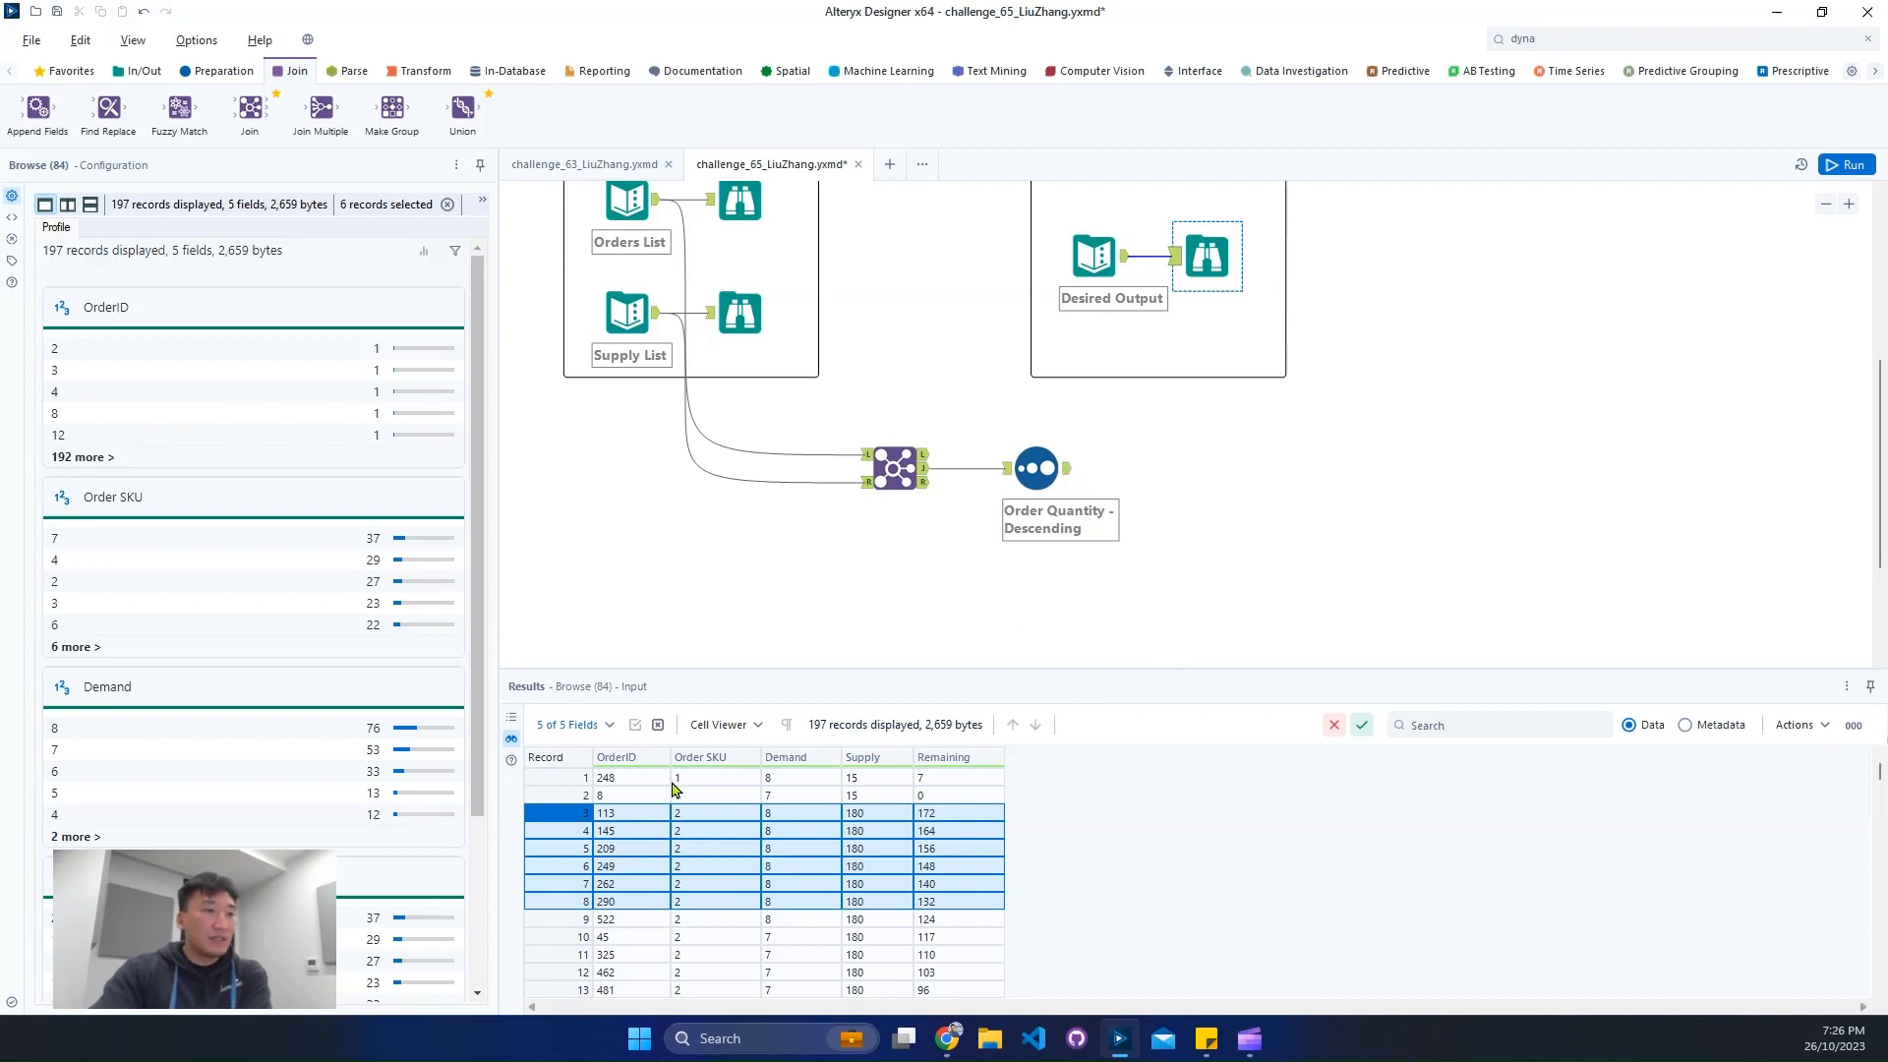
pyautogui.click(783, 783)
pyautogui.click(883, 784)
pyautogui.click(926, 783)
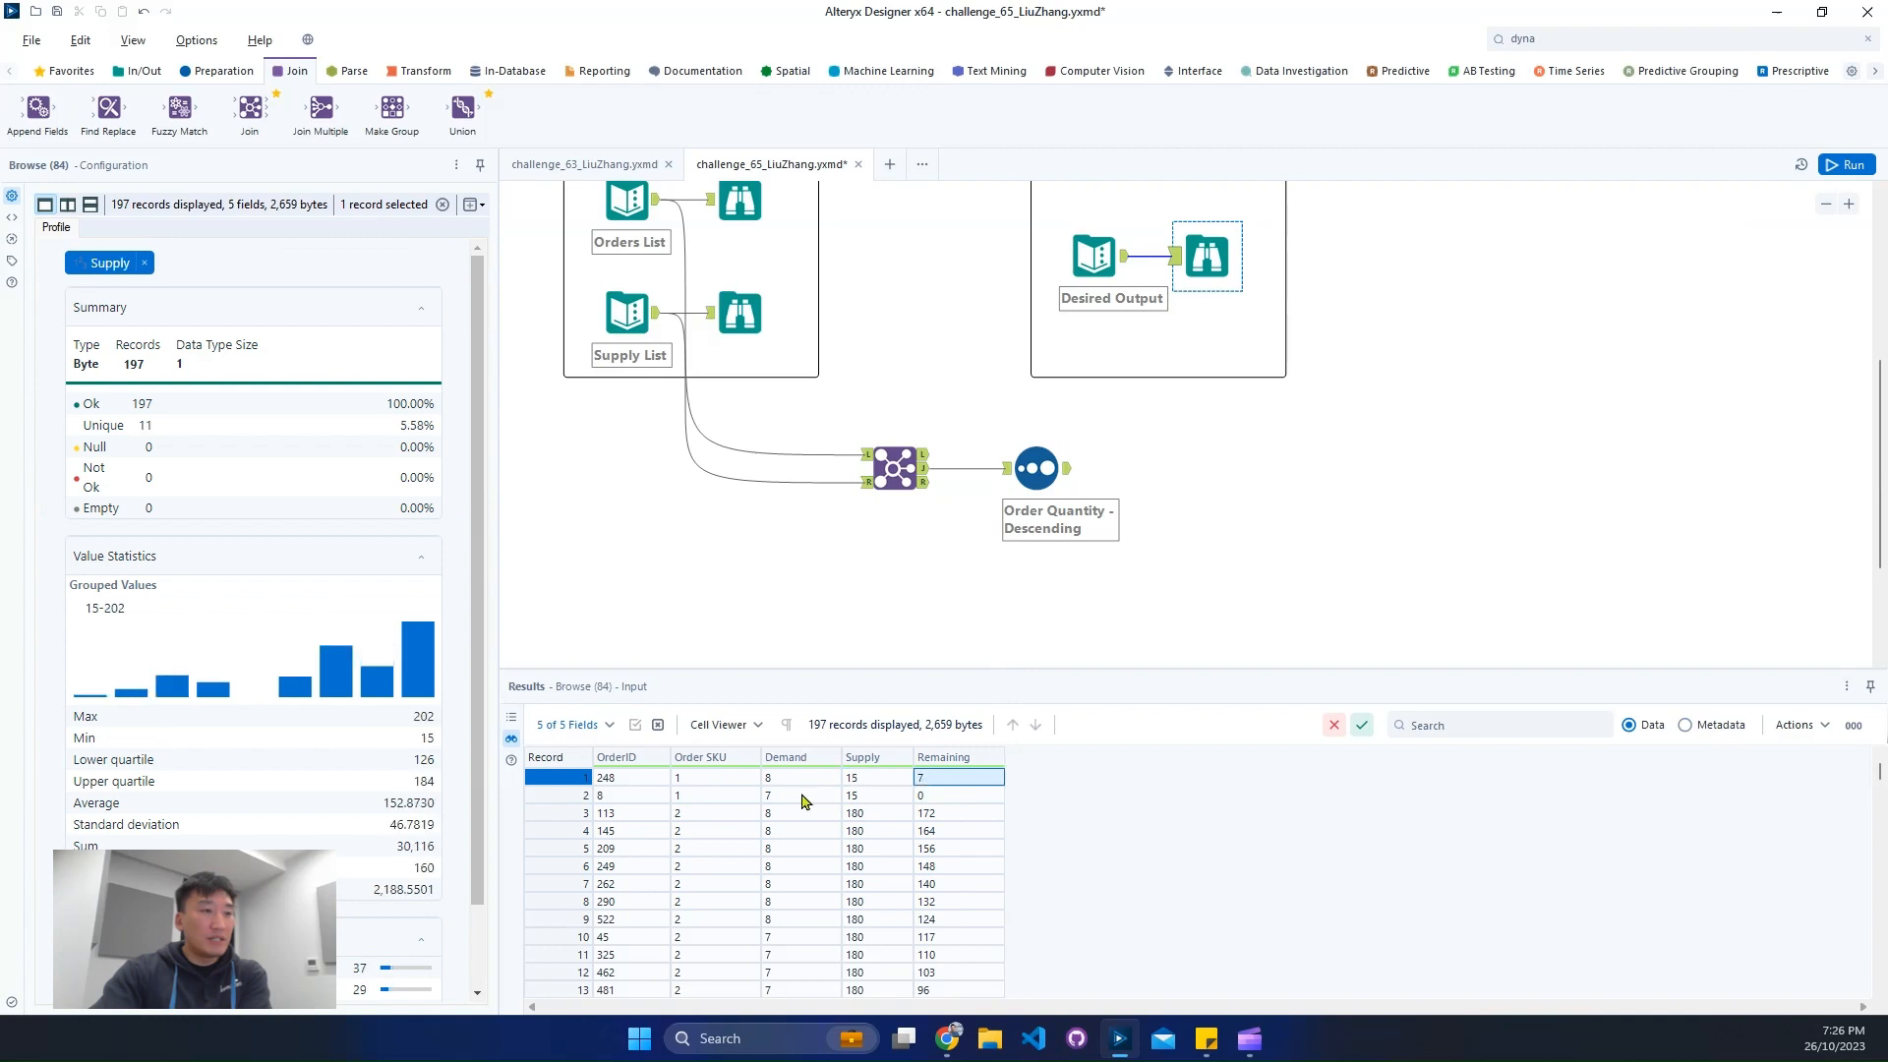
pyautogui.click(802, 795)
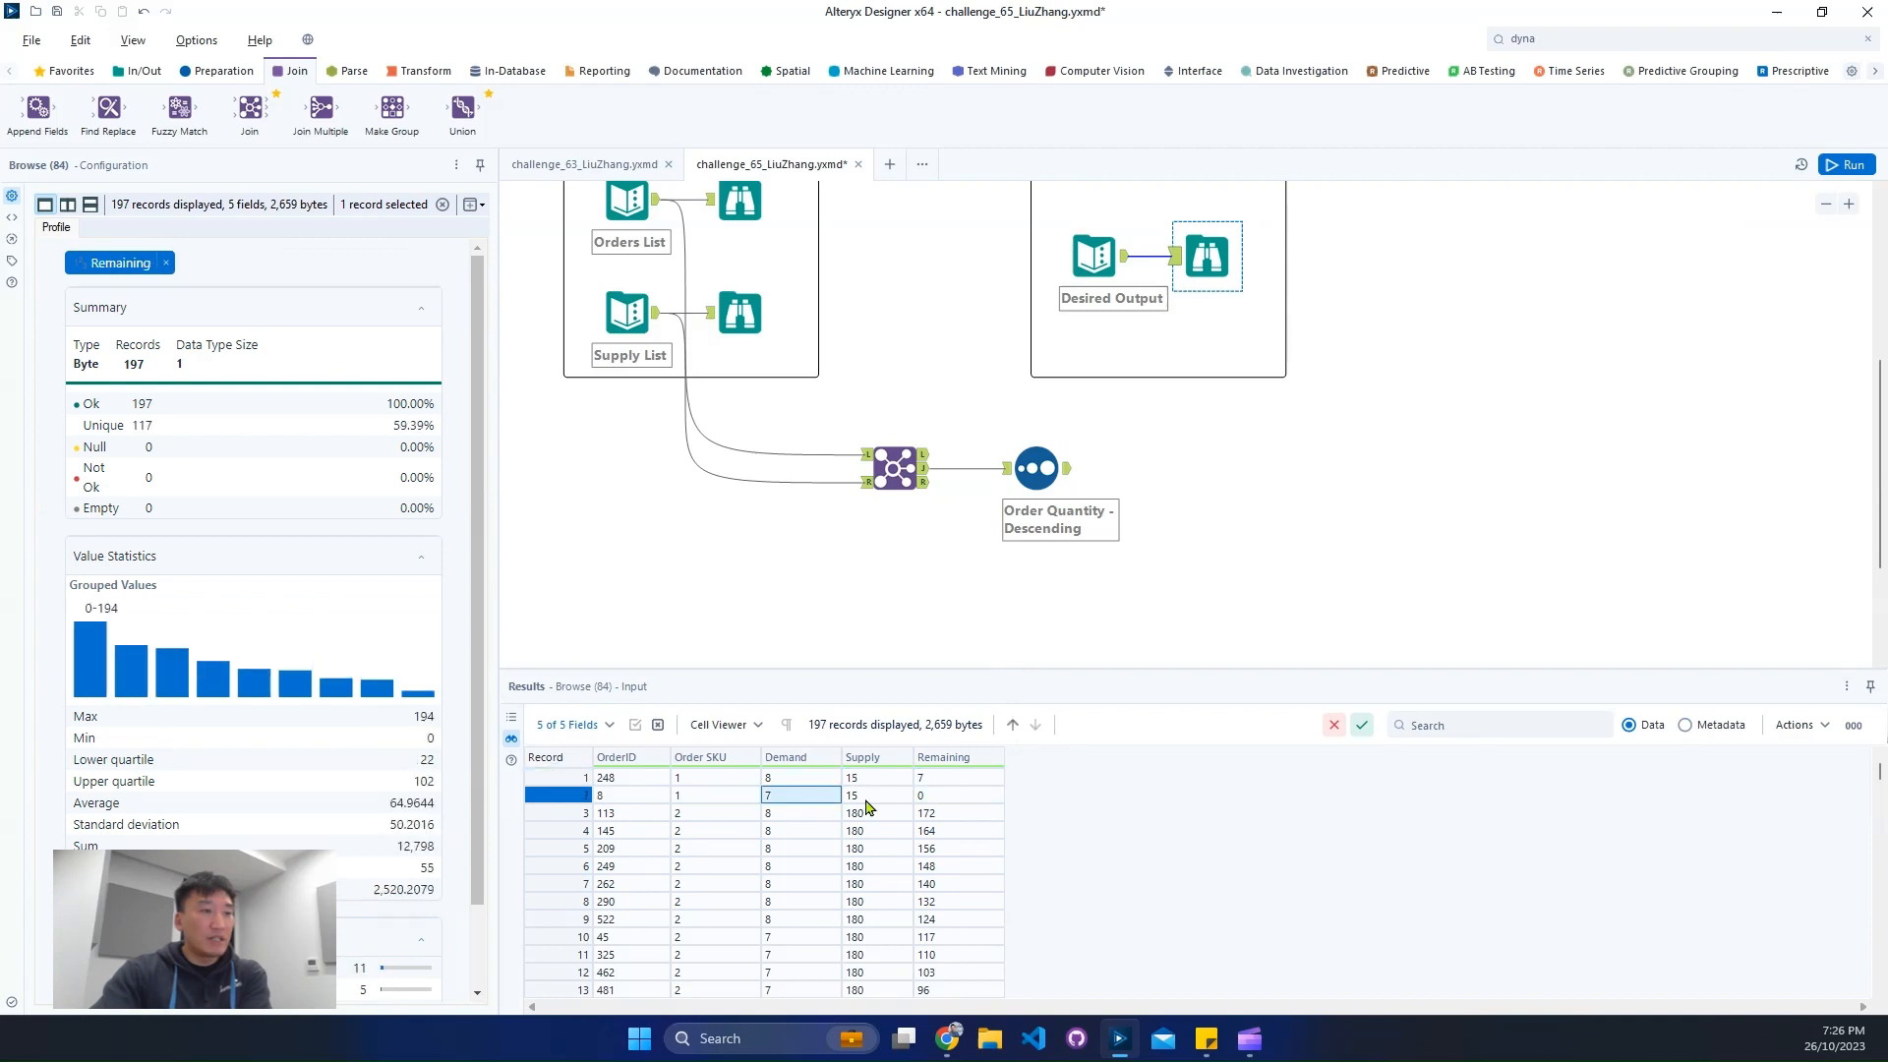
pyautogui.click(929, 796)
# - Add Order SKU ascending to the Sort tool, place it ahead of Order Quantity descending, and run the workflow
pyautogui.click(1037, 468)
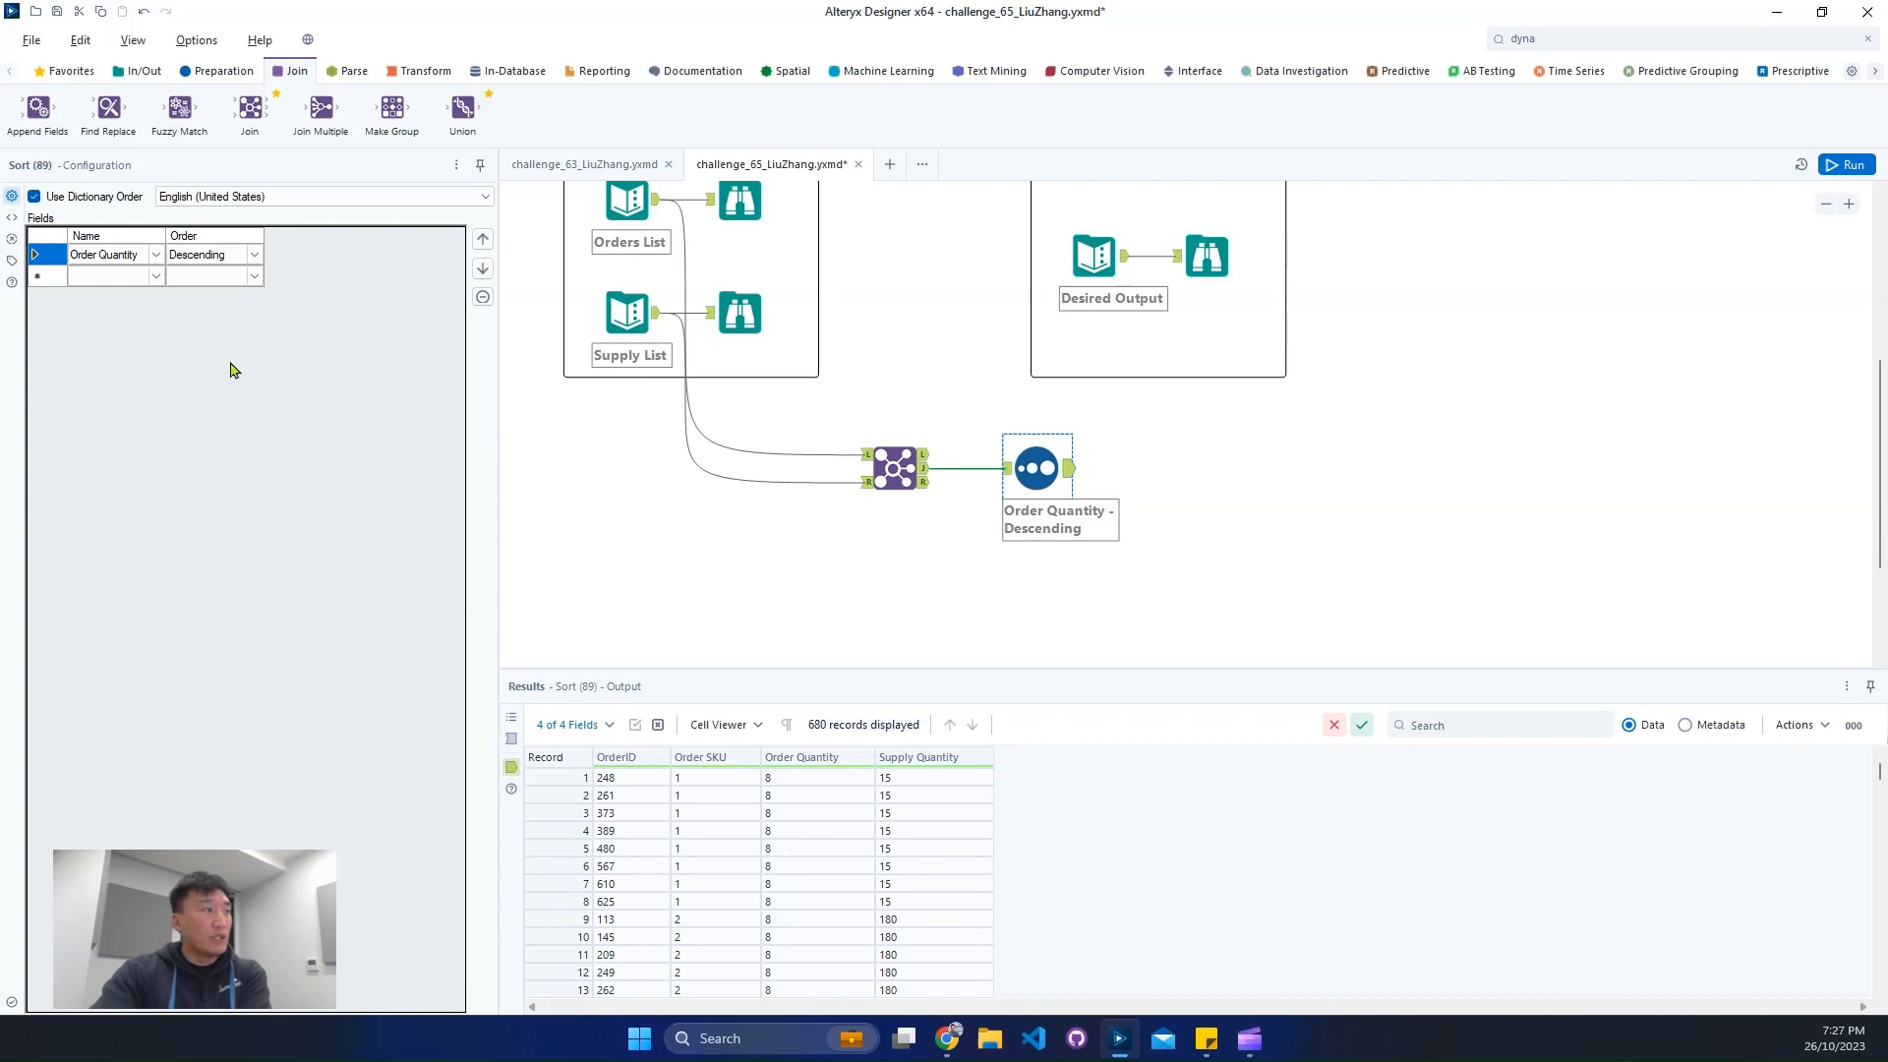
pyautogui.click(150, 278)
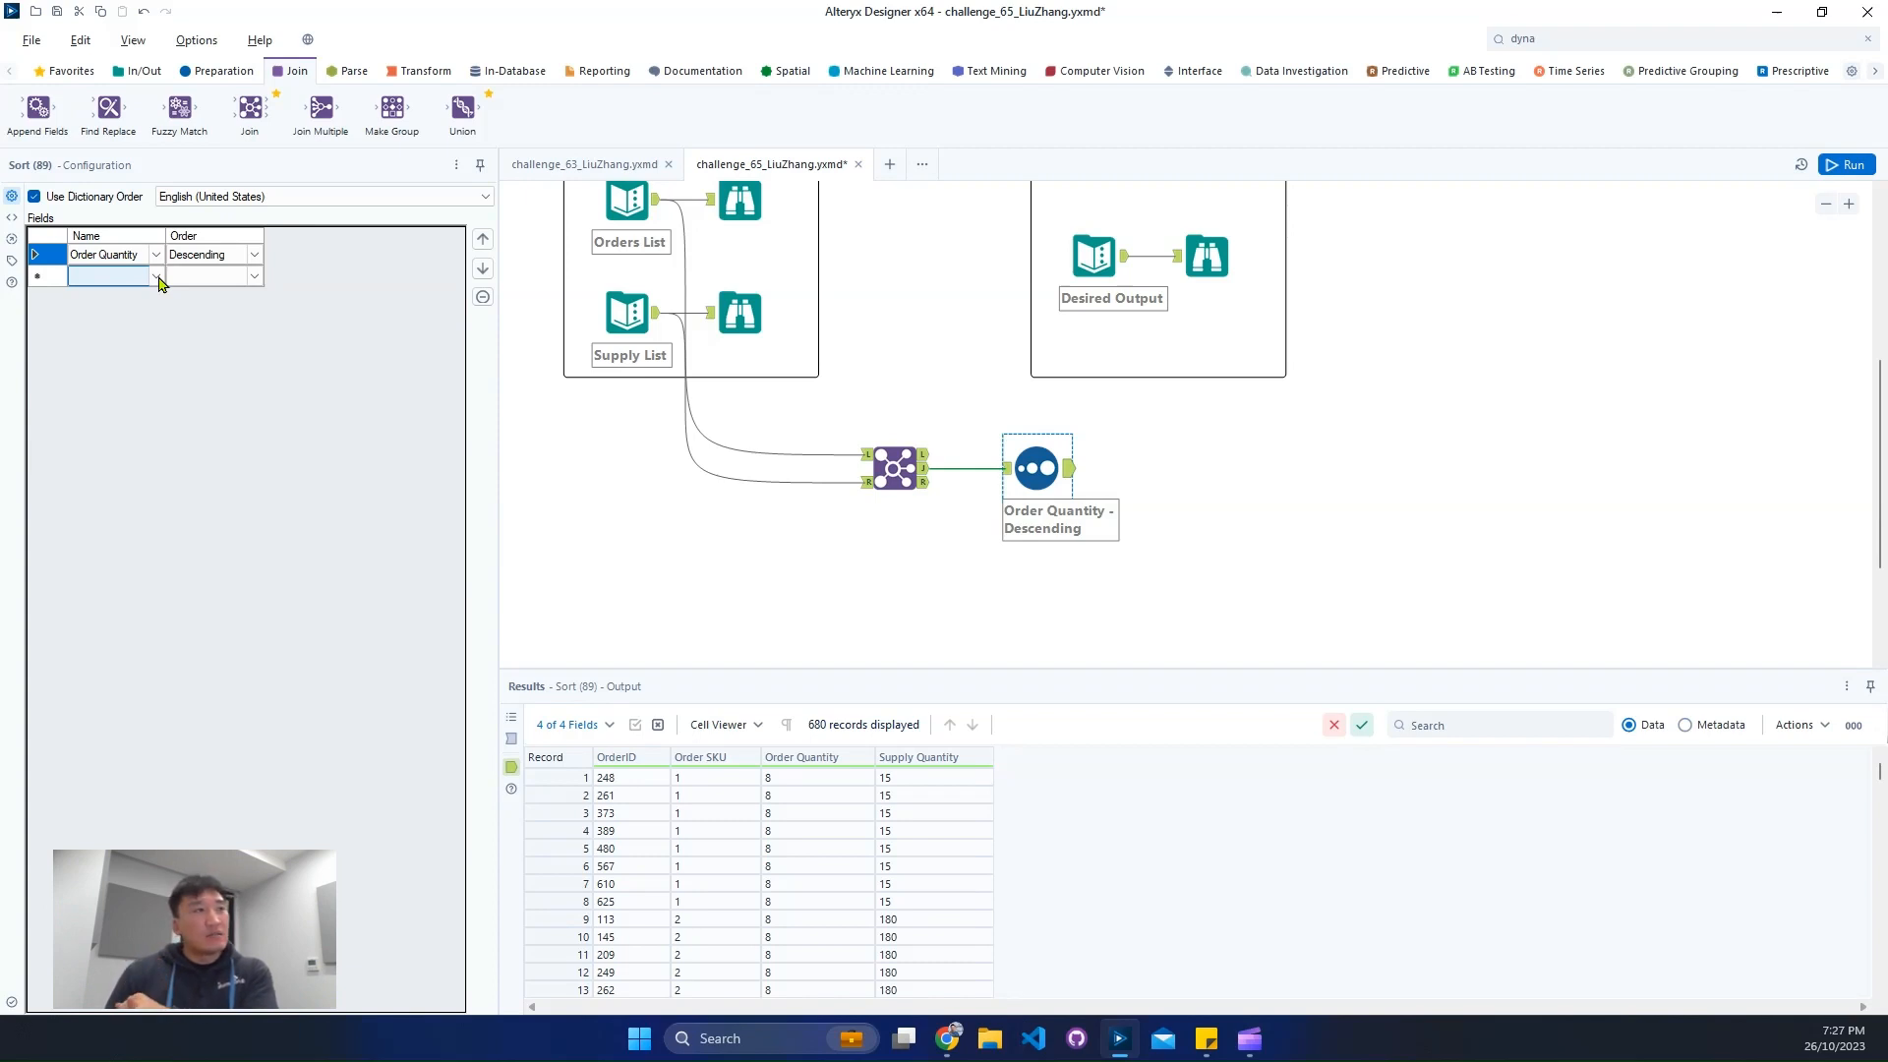
pyautogui.scroll(5, 890, 489)
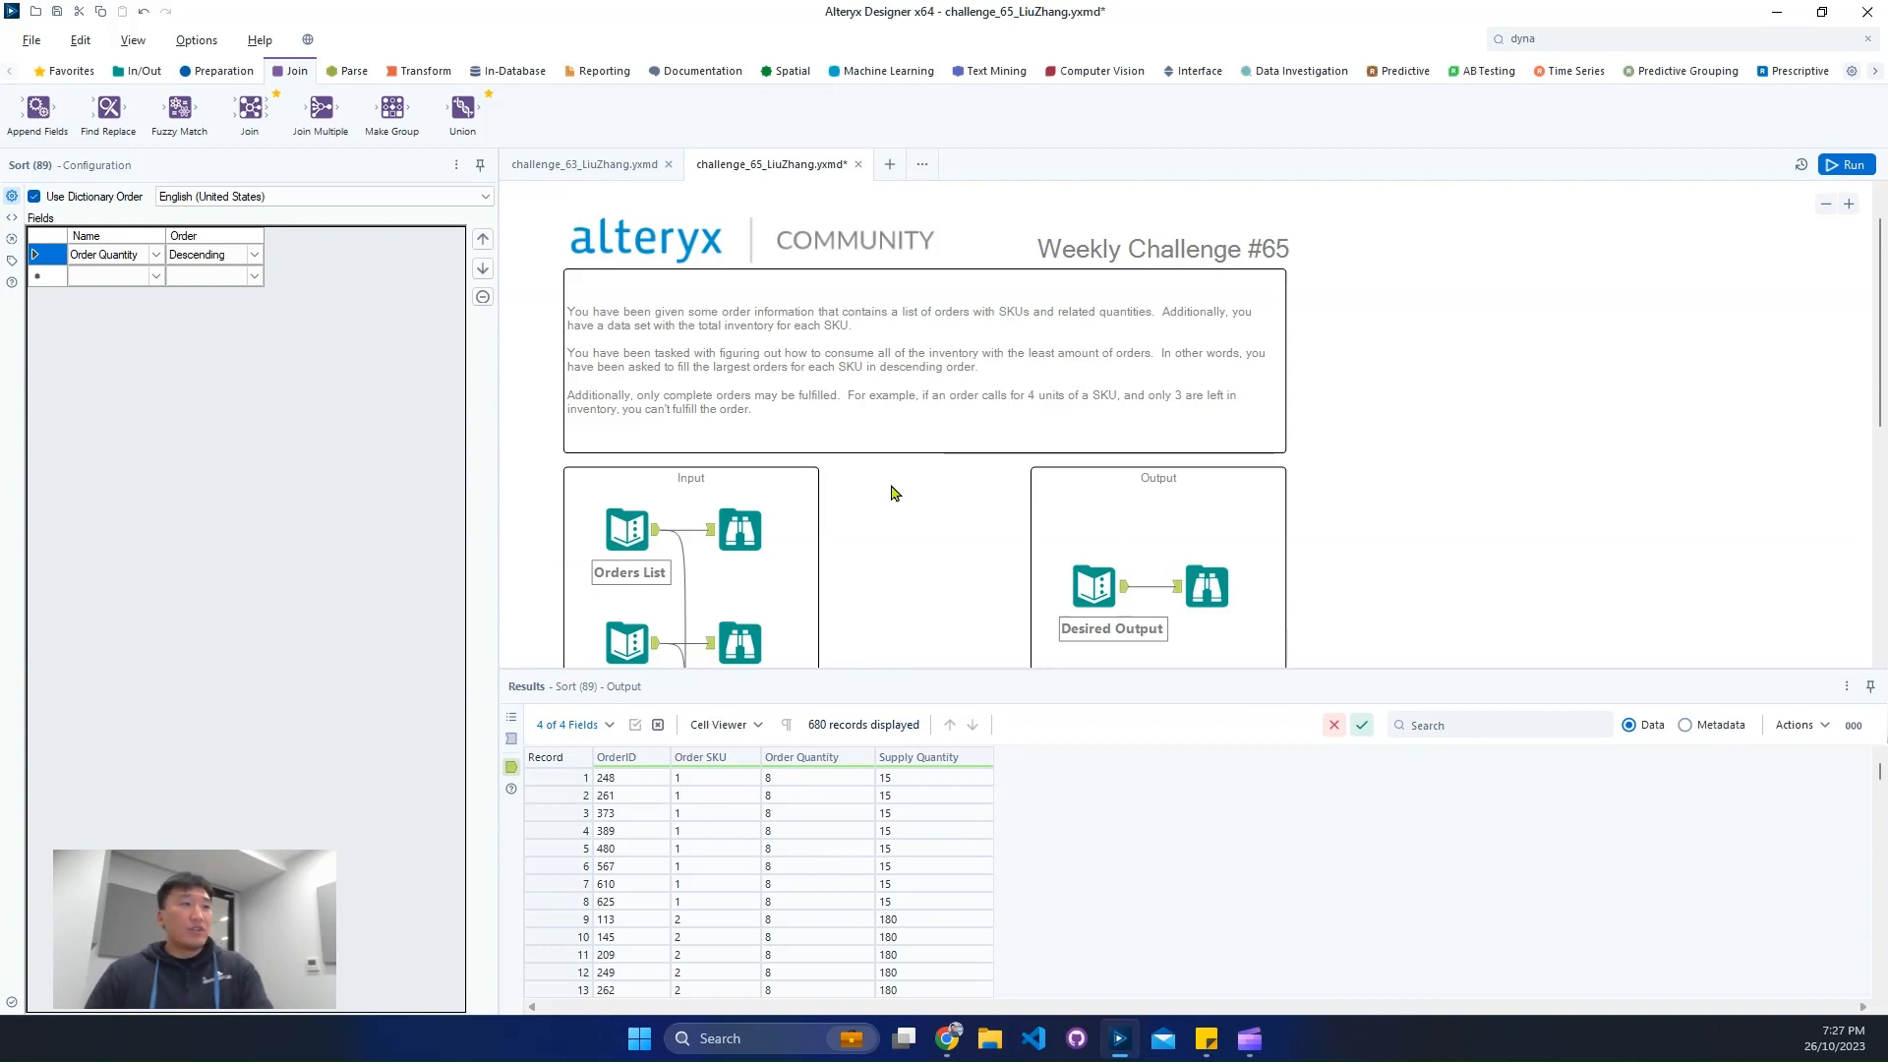
pyautogui.hotkey('ctrl', '2')
pyautogui.moveTo(638, 340); pyautogui.dragTo(1050, 376)
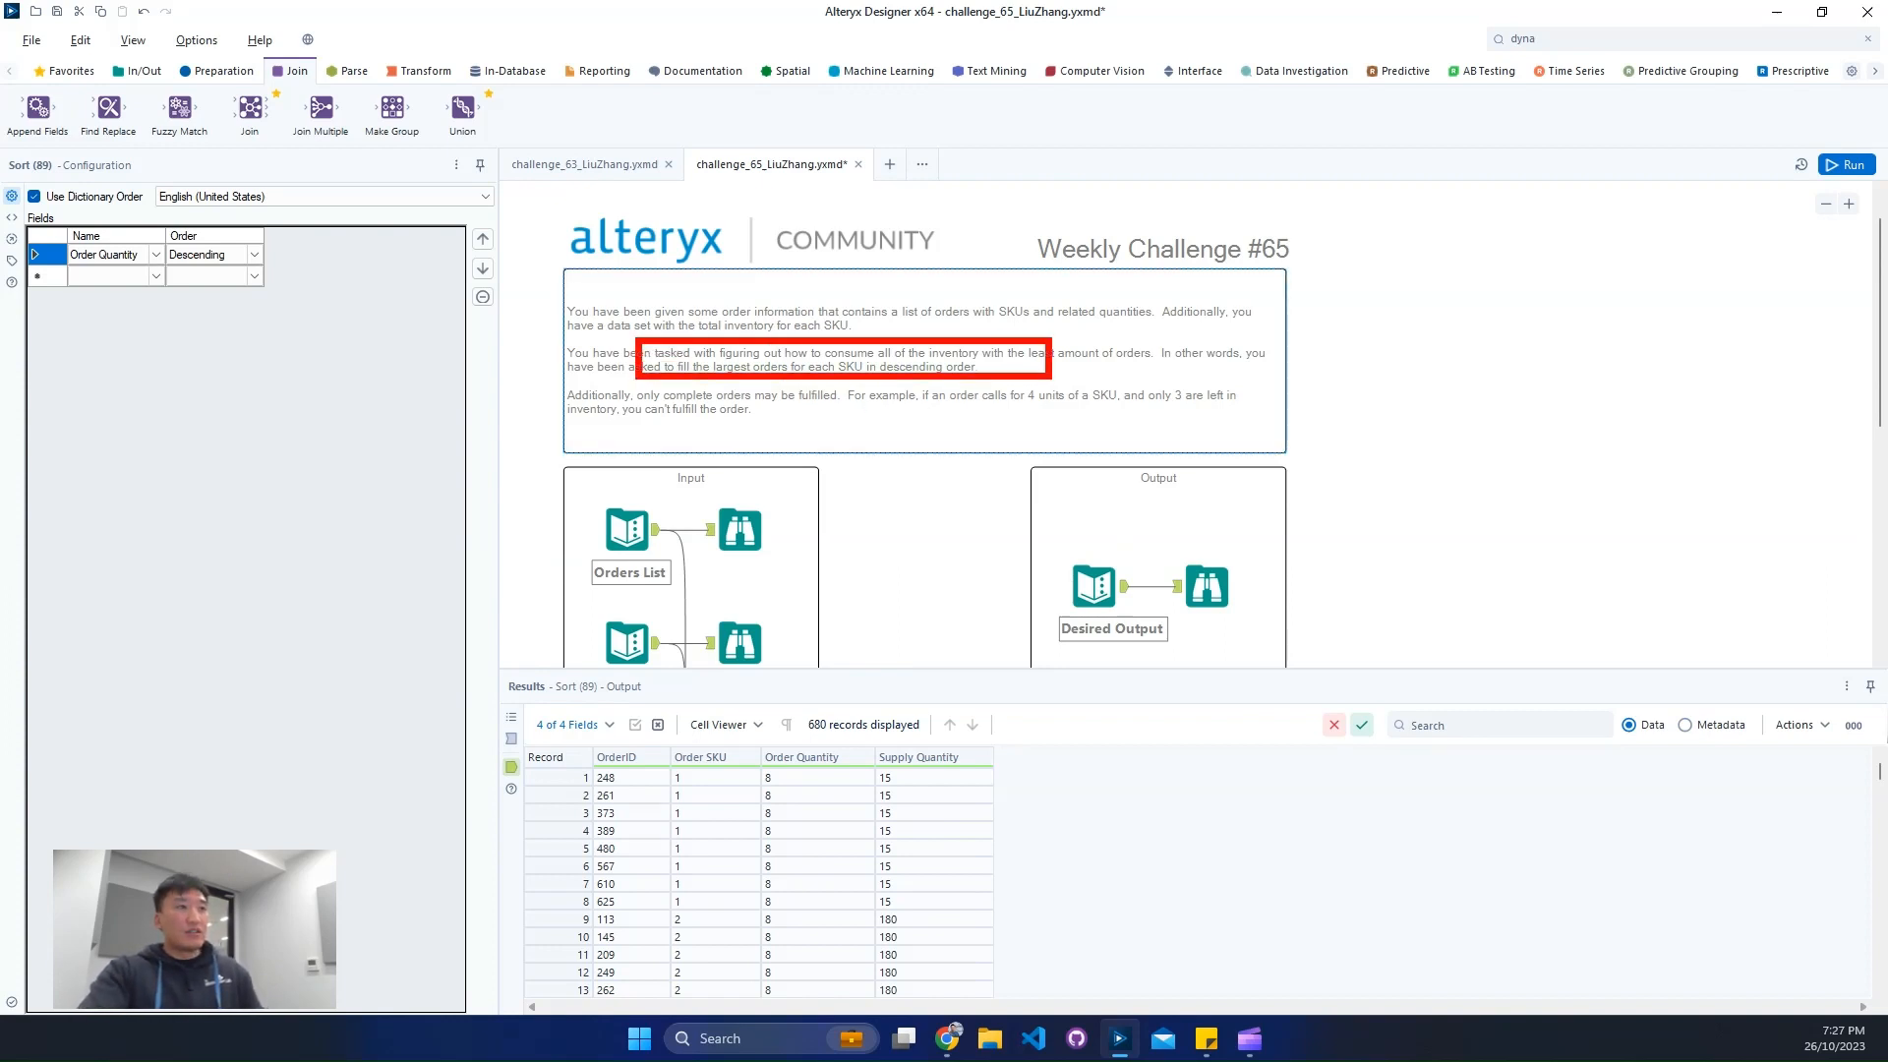
pyautogui.press('Escape')
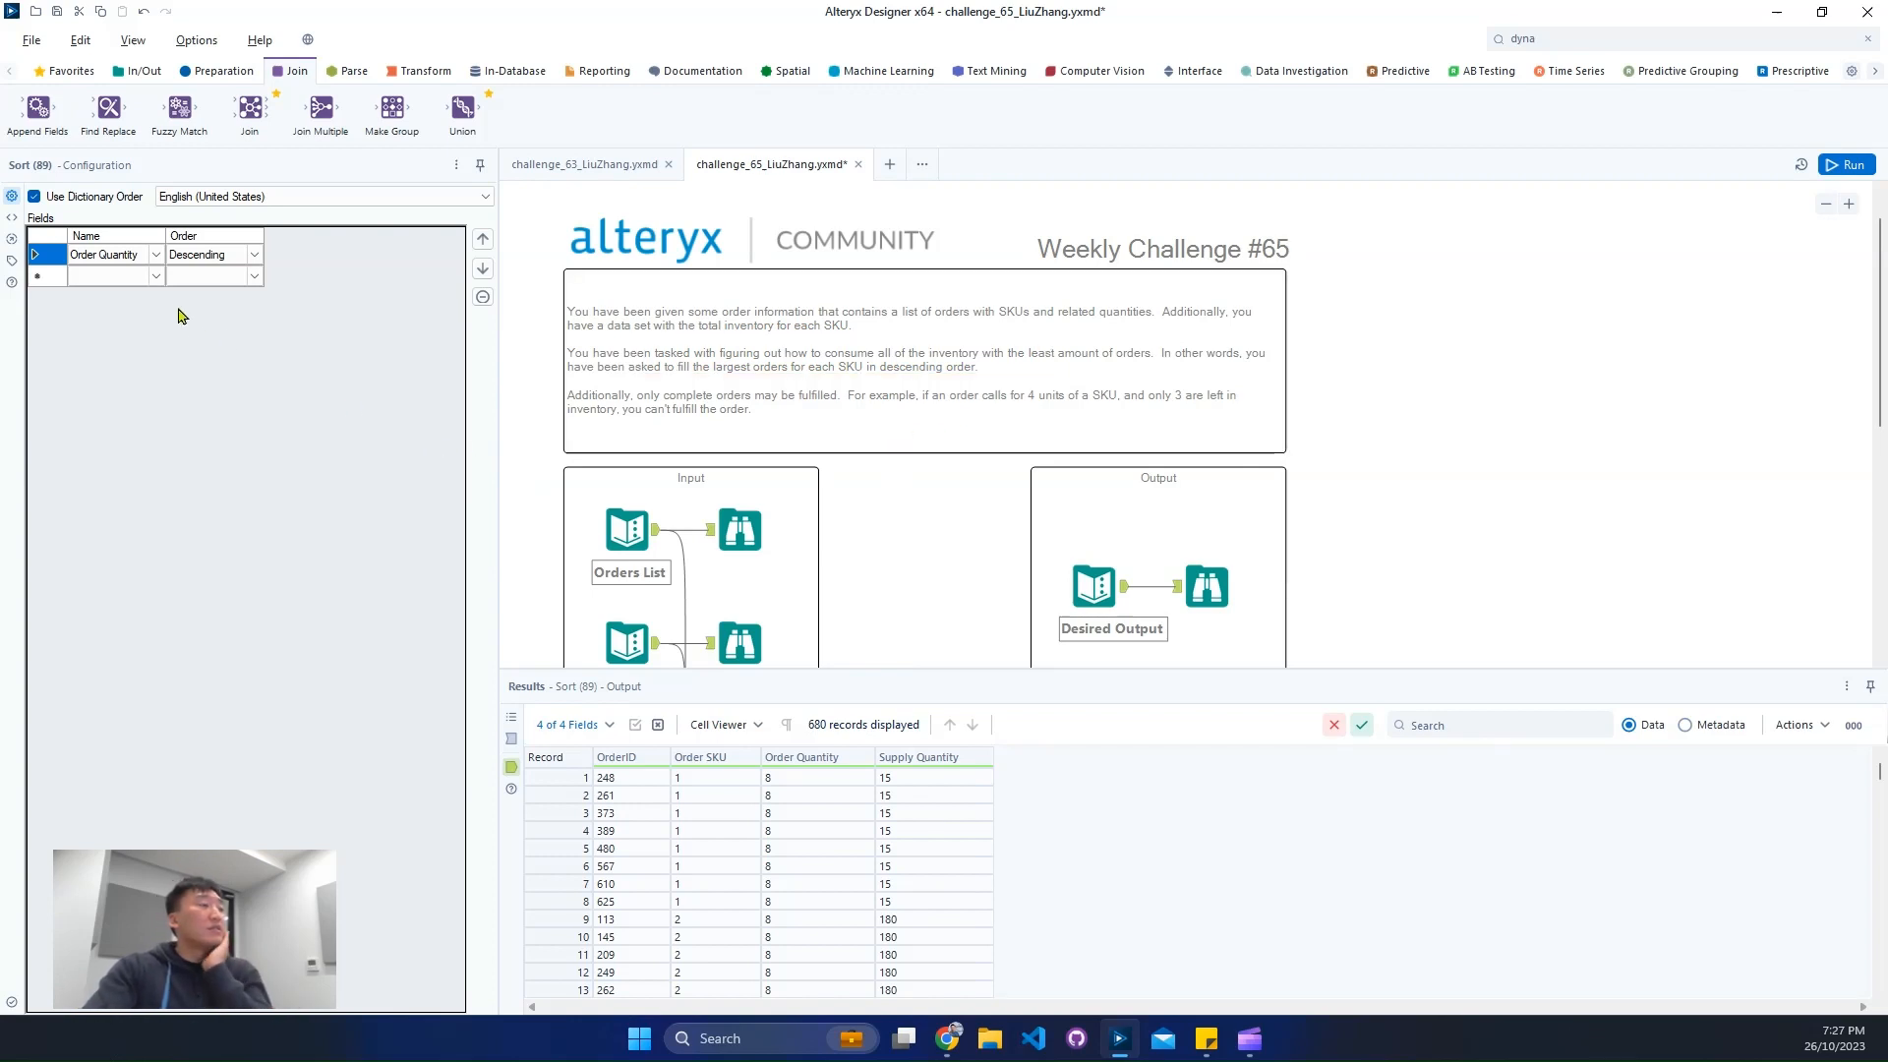
pyautogui.click(155, 275)
pyautogui.click(158, 304)
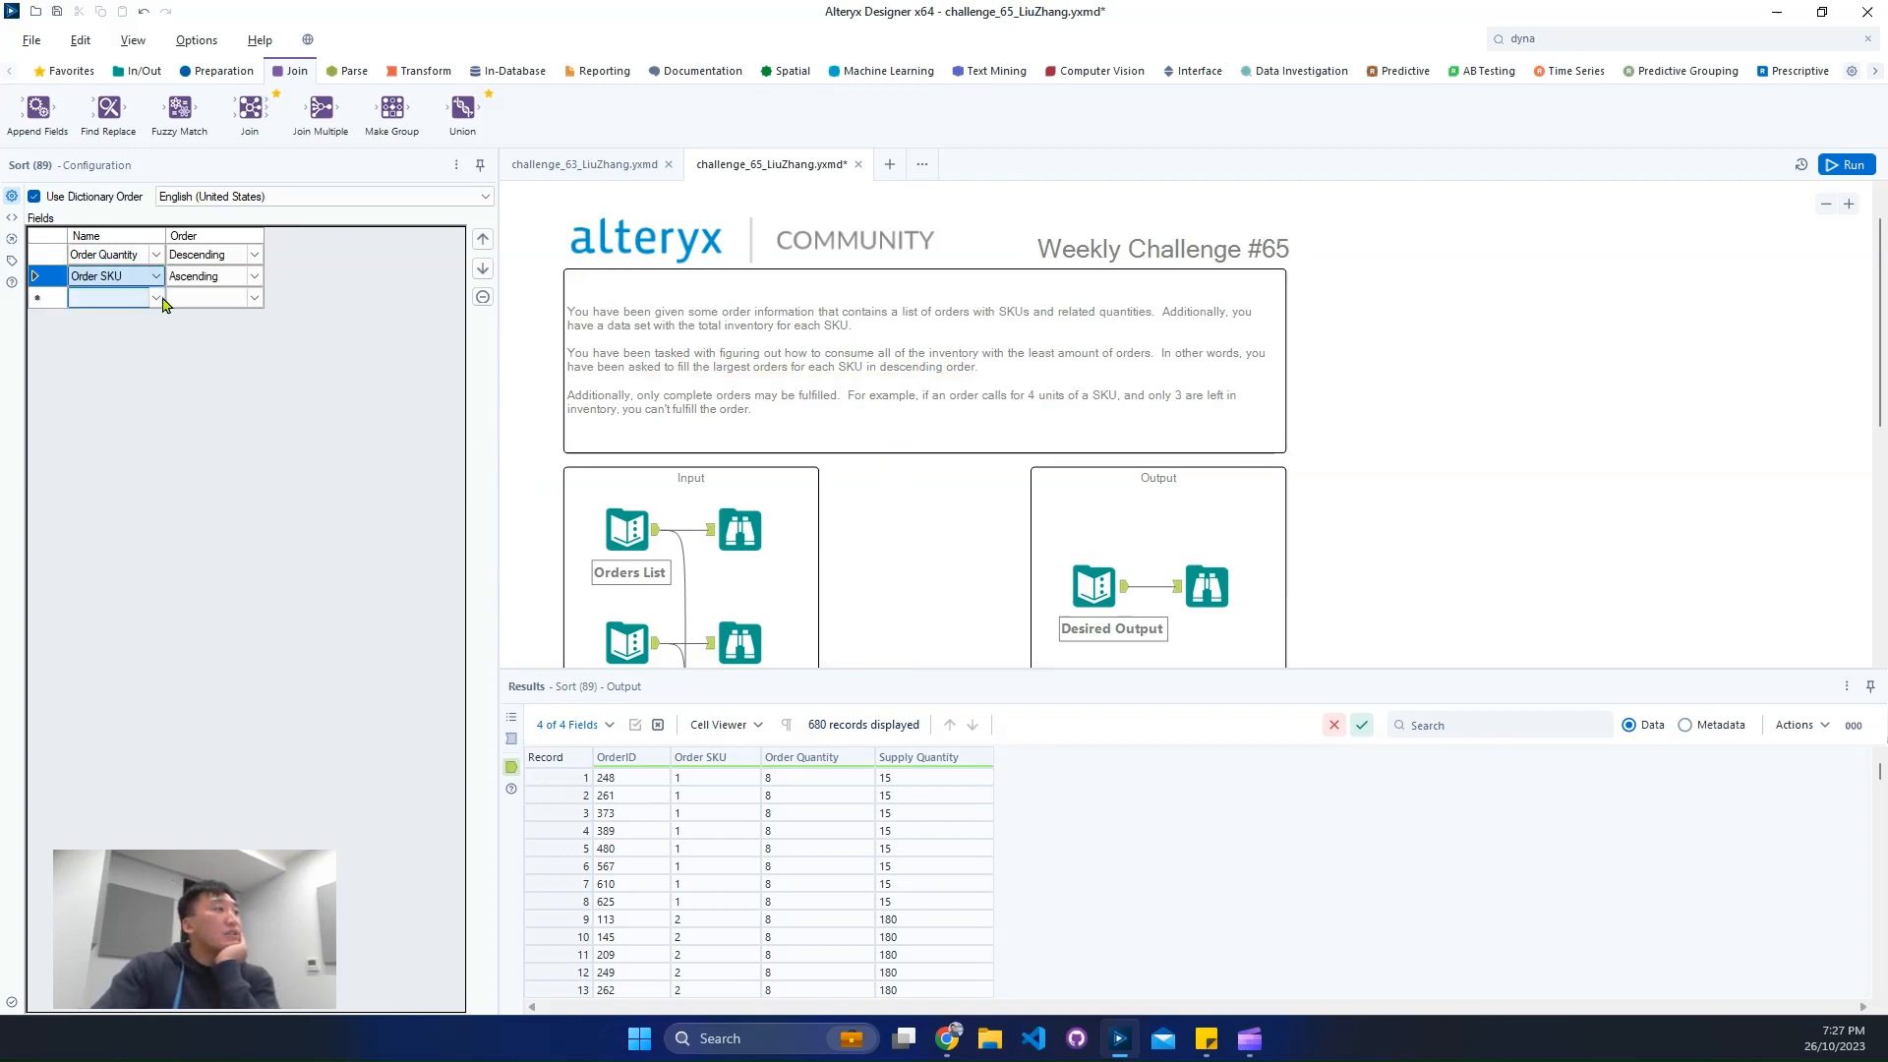
pyautogui.click(134, 280)
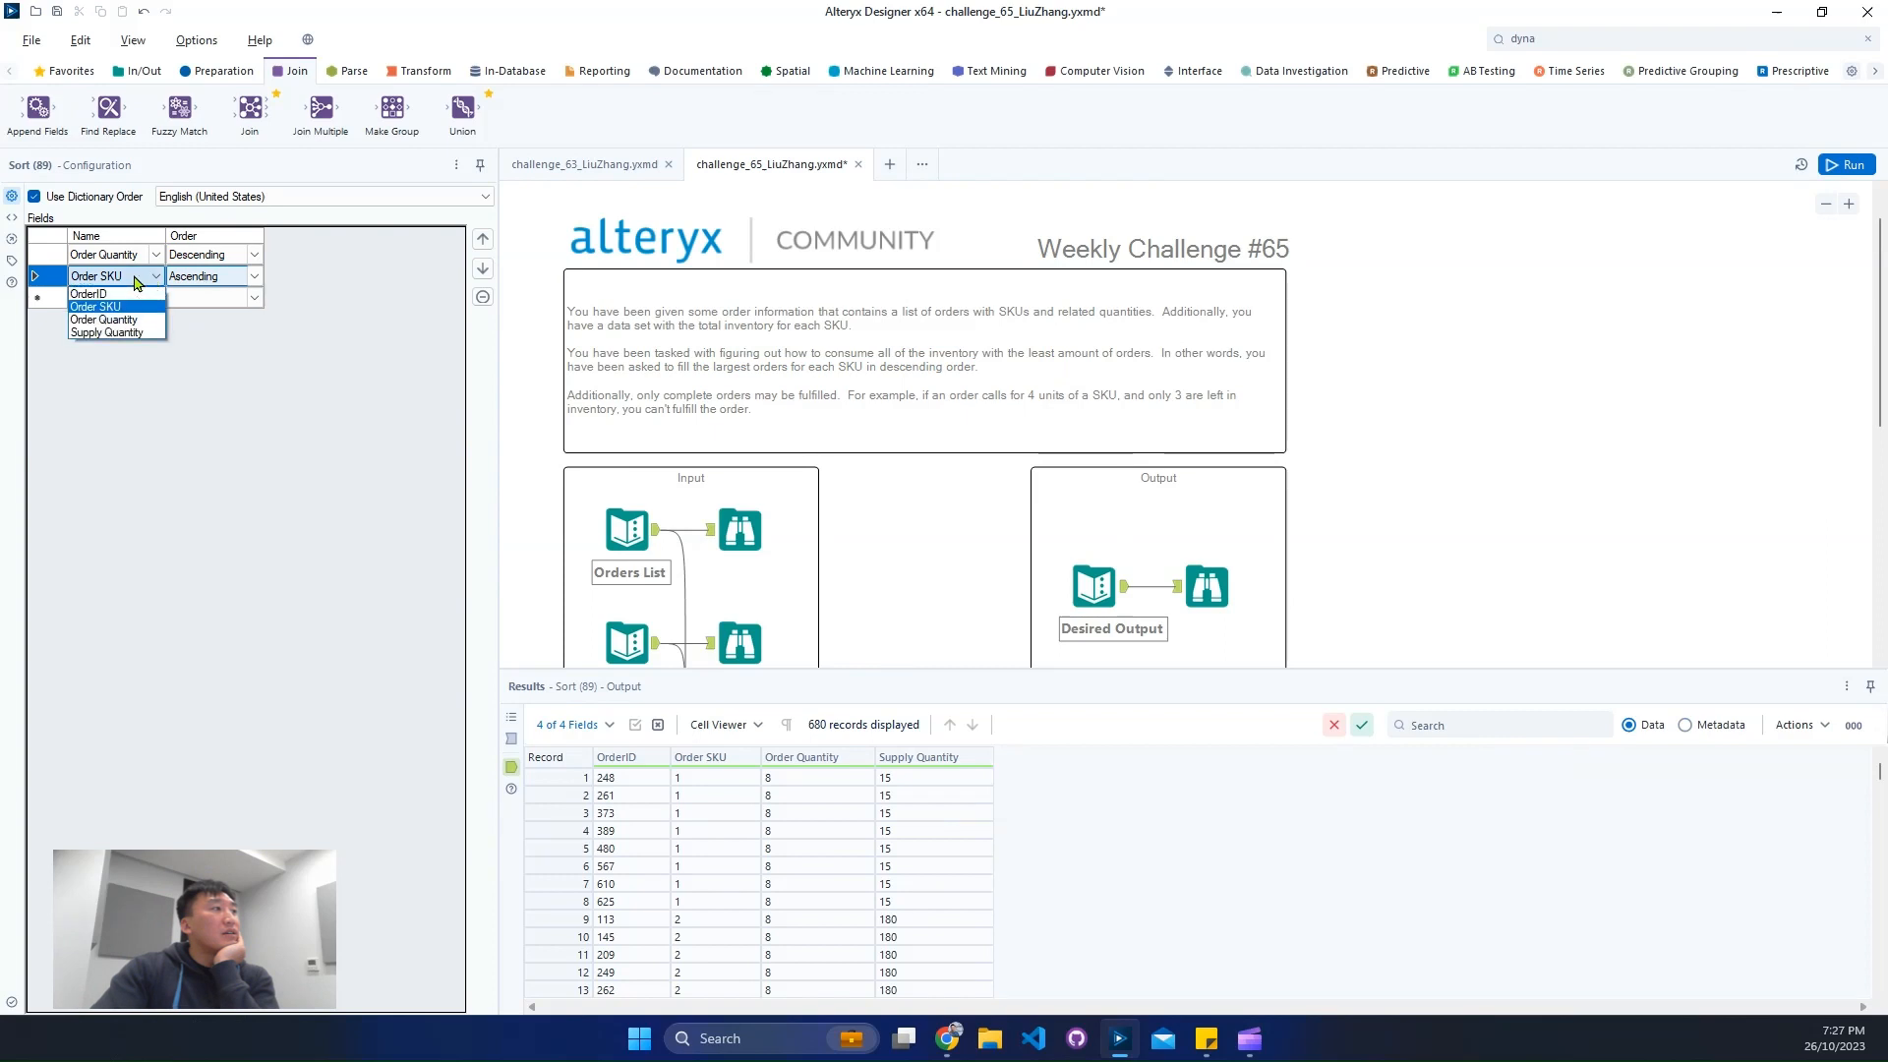
pyautogui.click(135, 282)
pyautogui.click(482, 244)
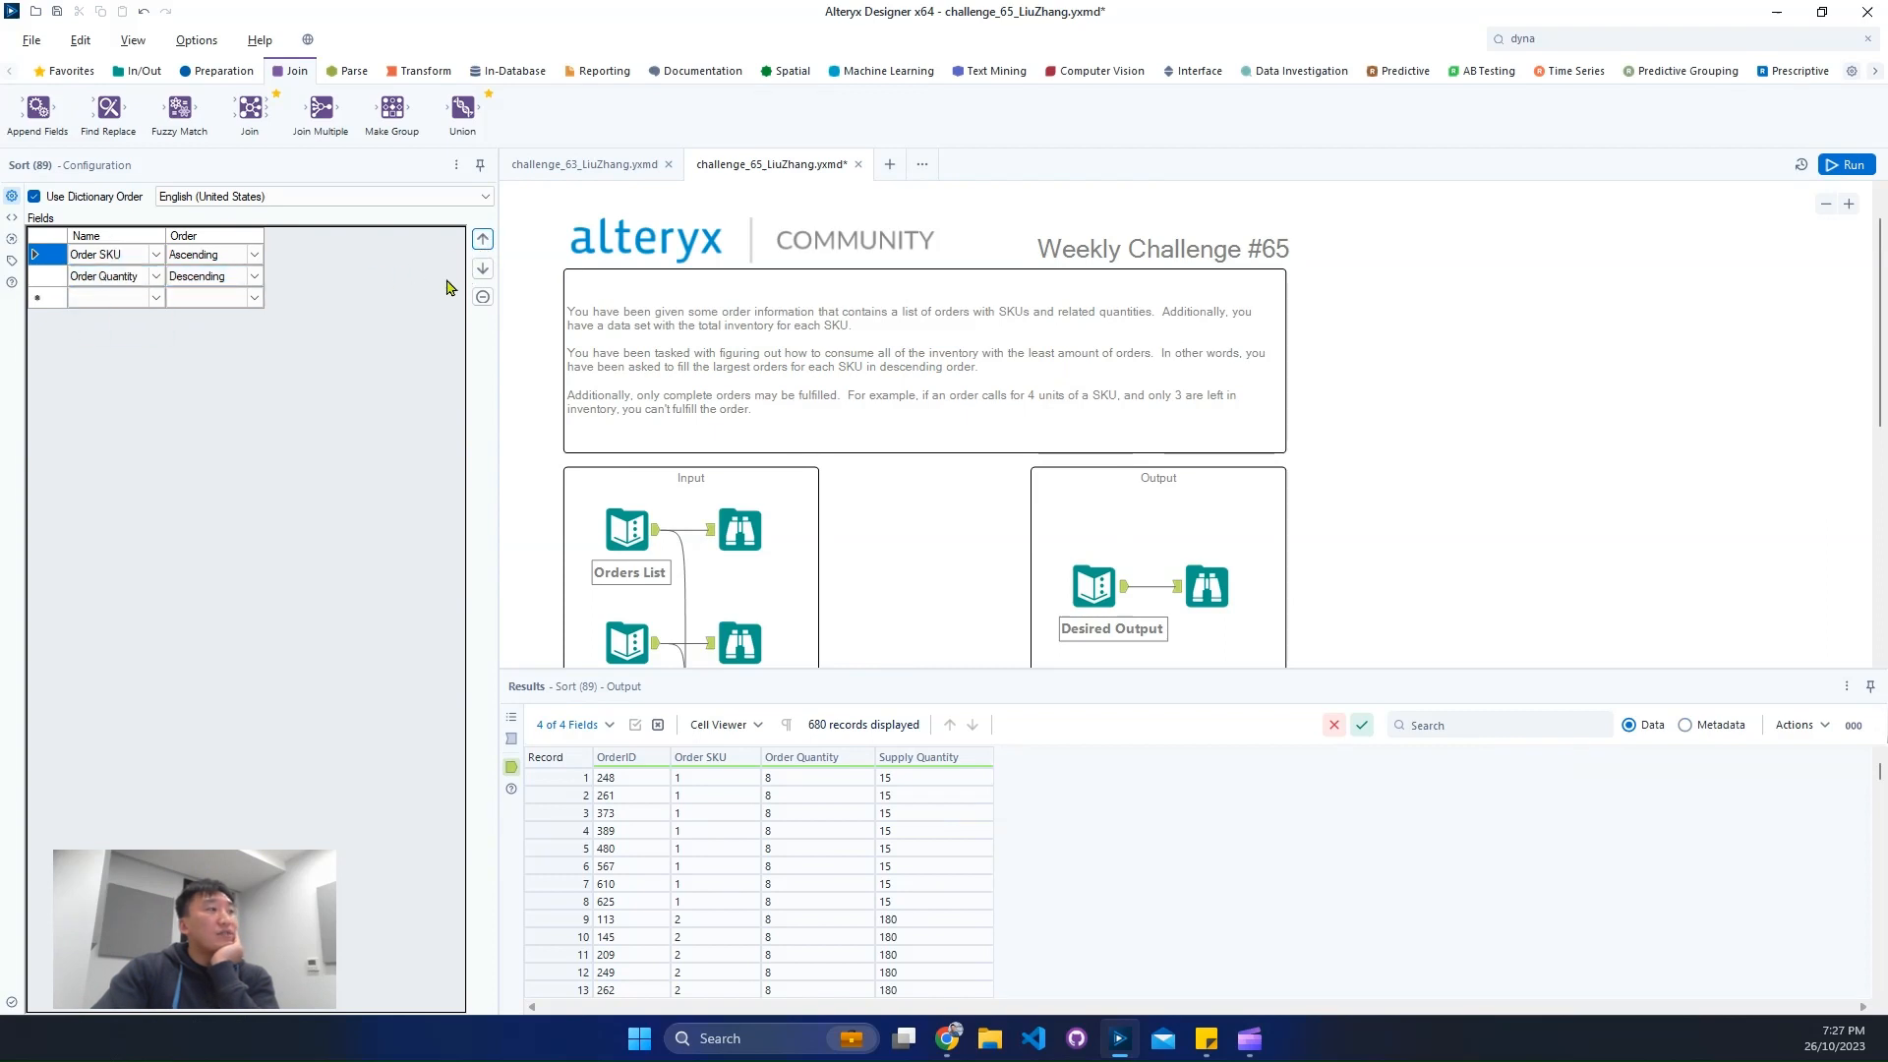
pyautogui.scroll(-2, 953, 553)
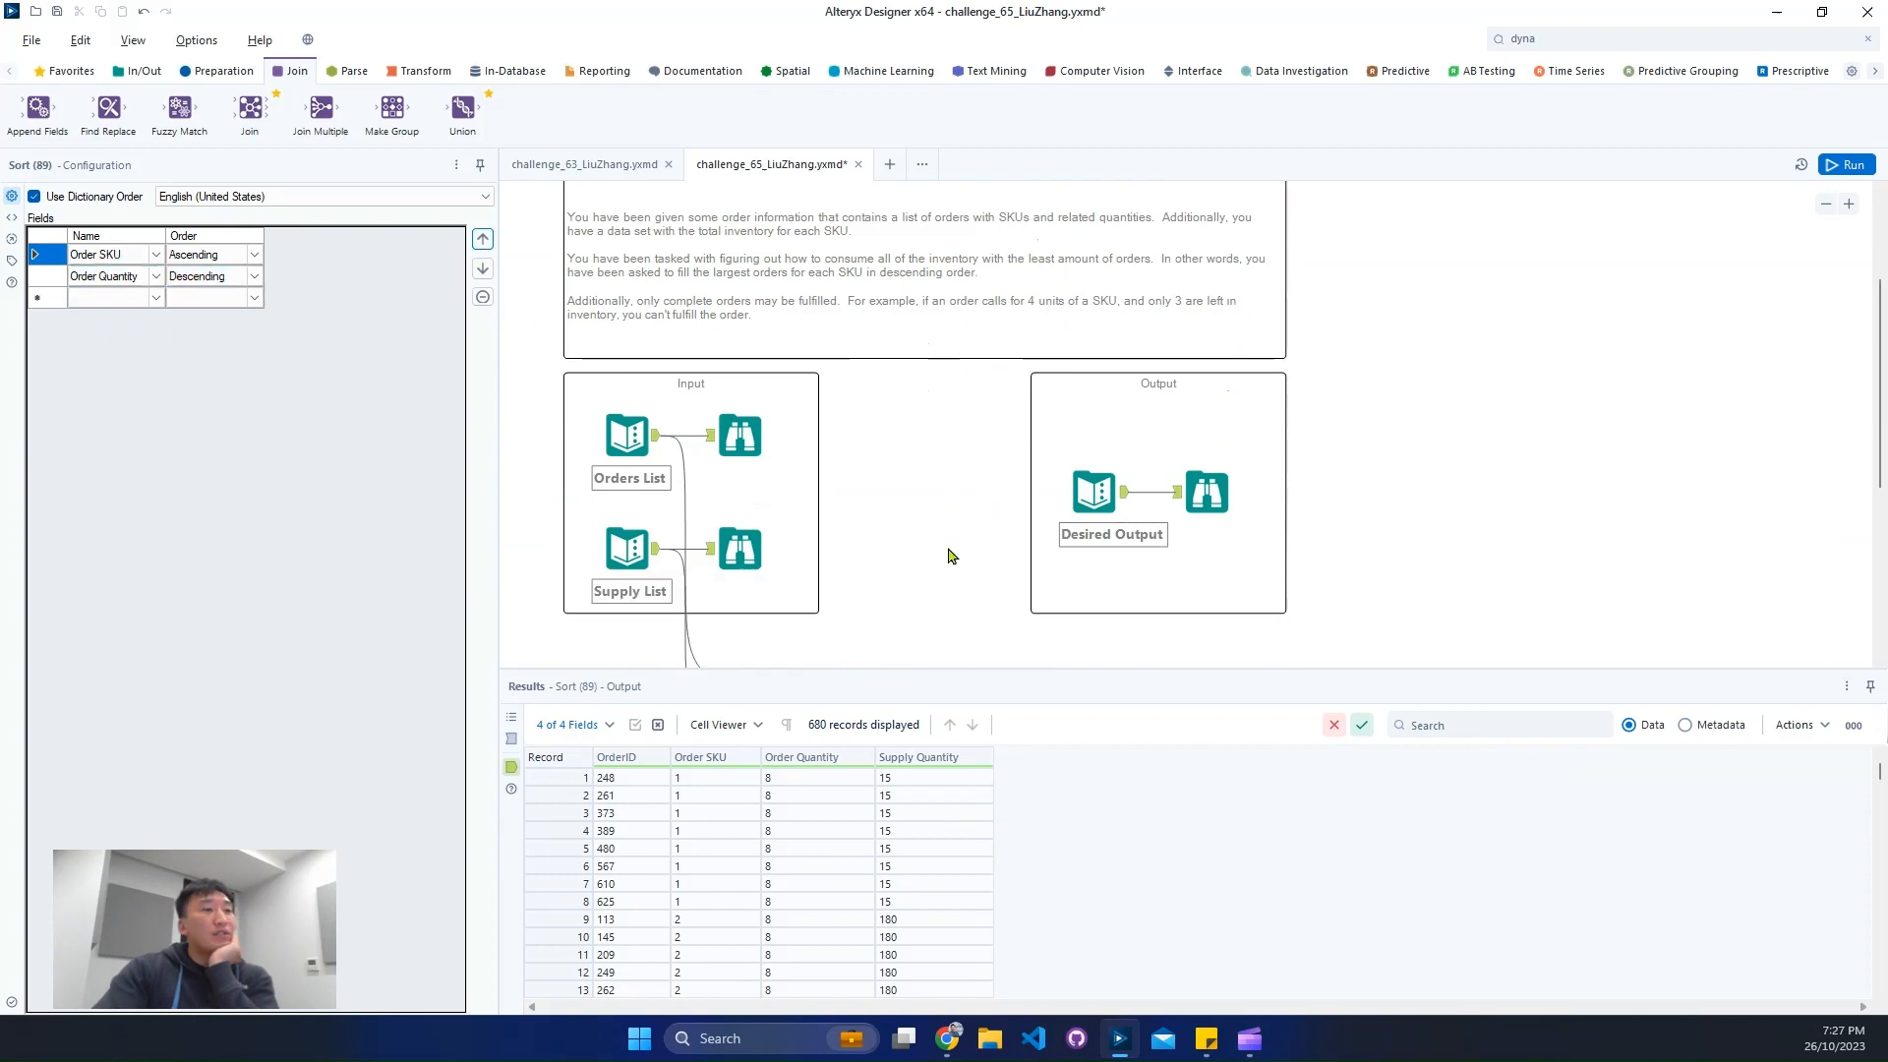
pyautogui.click(1873, 167)
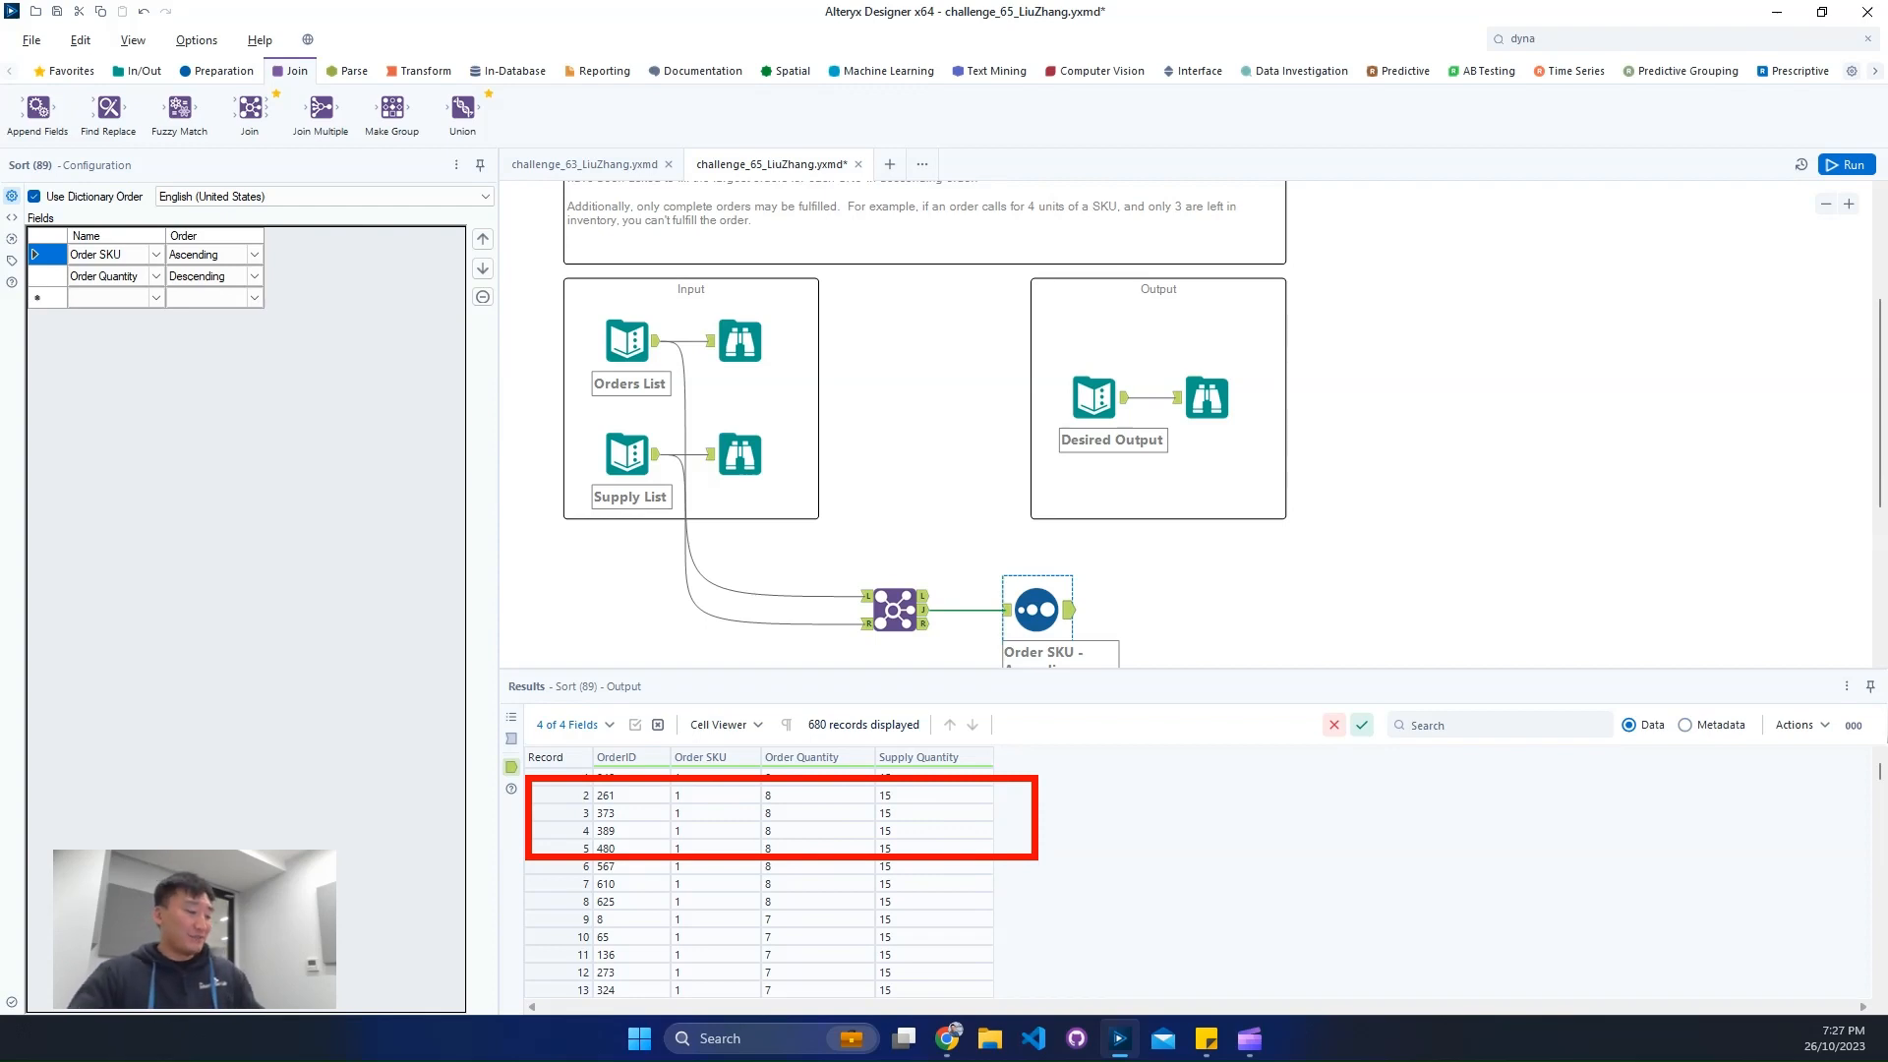
# - Find the Multi-Row Formula tool and connect it to the Sort tool's output
pyautogui.scroll(-3, 1391, 578)
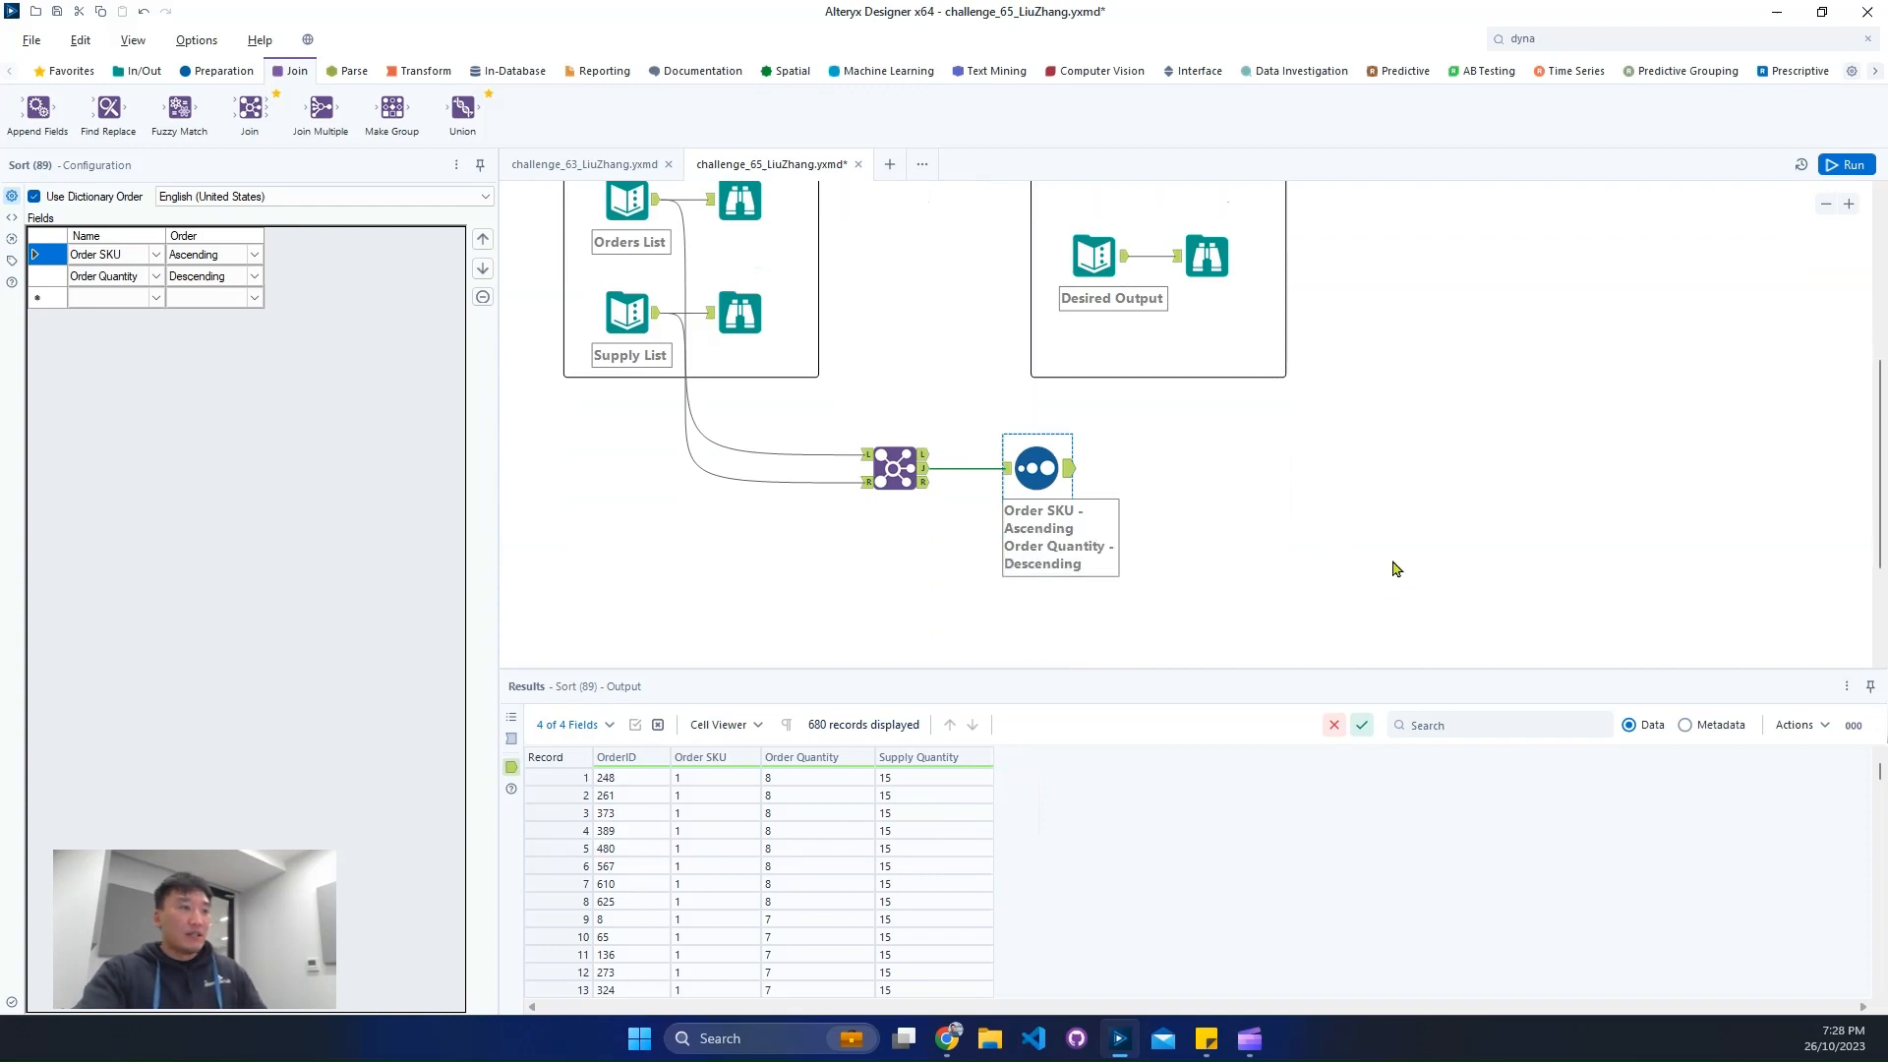
pyautogui.click(1570, 40)
pyautogui.write('mul')
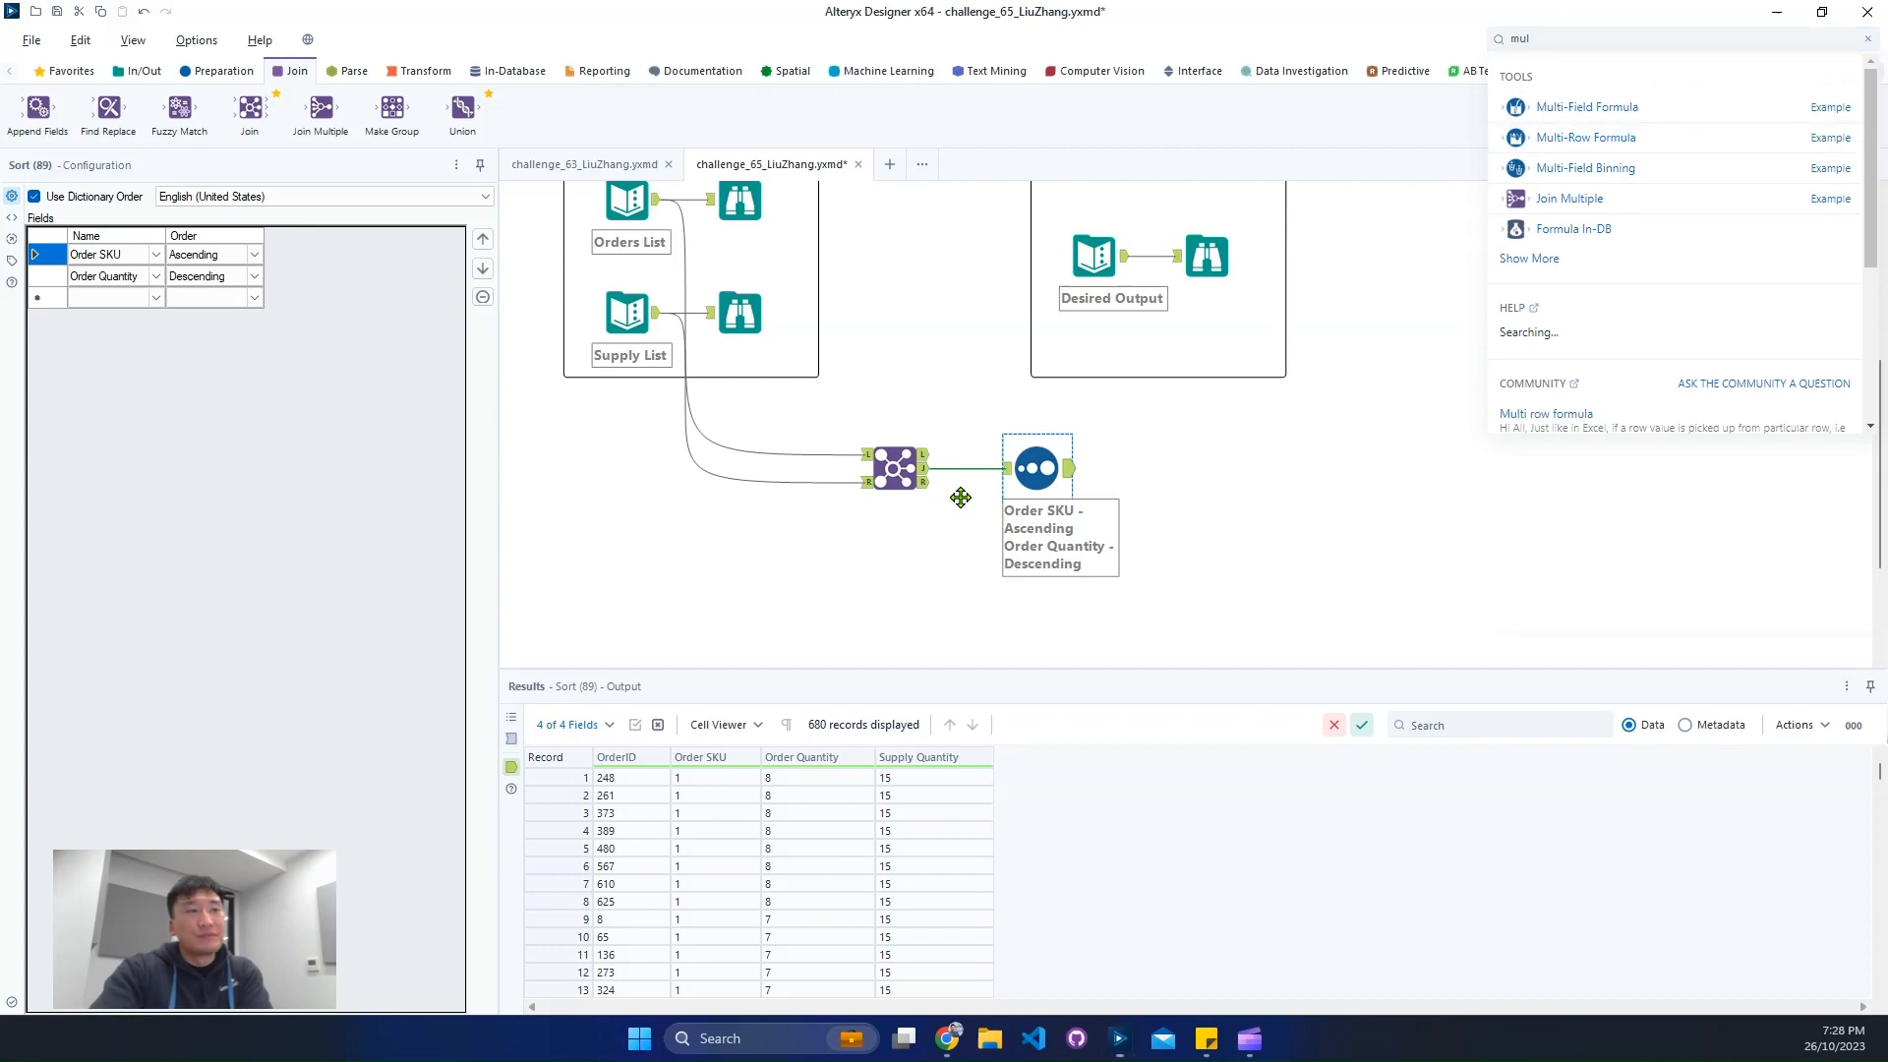
pyautogui.moveTo(1627, 128); pyautogui.dragTo(1165, 468)
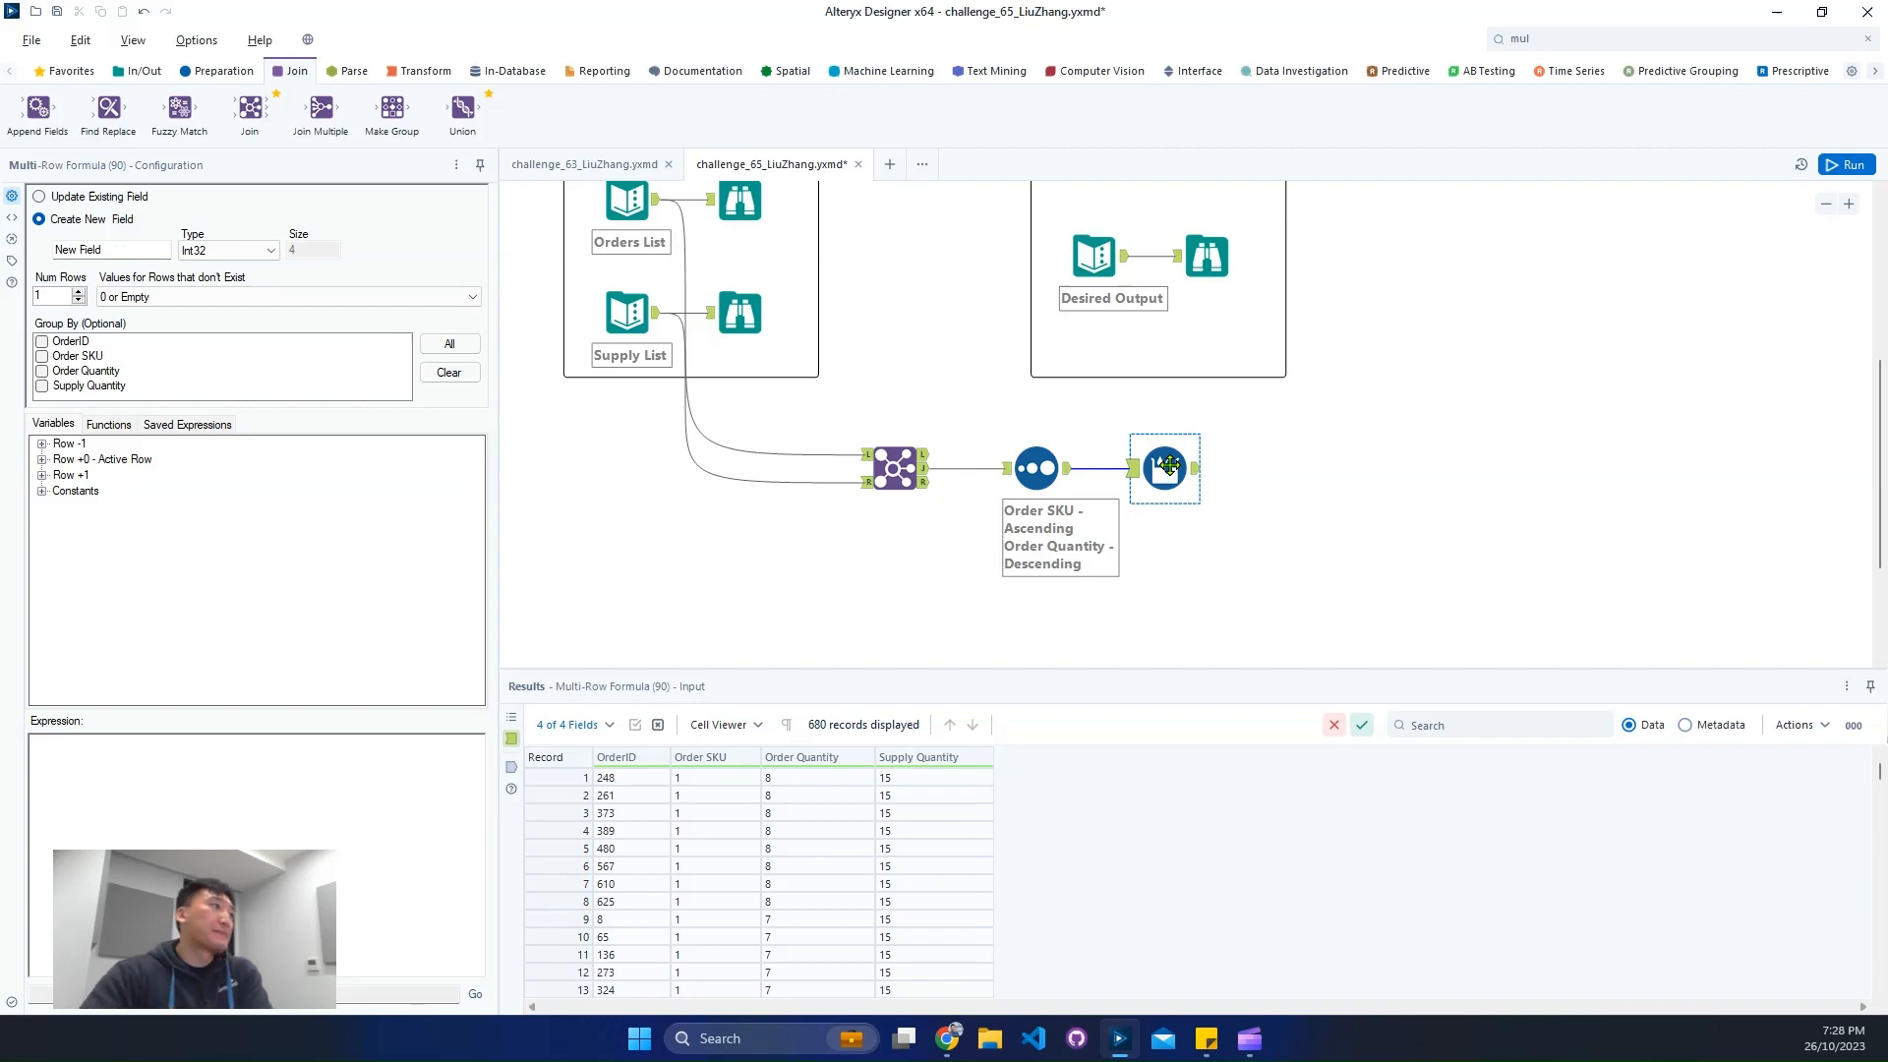
# - Name the Multi-Row Formula's new field Left Over and group the calculation by Order SKU
pyautogui.click(114, 248)
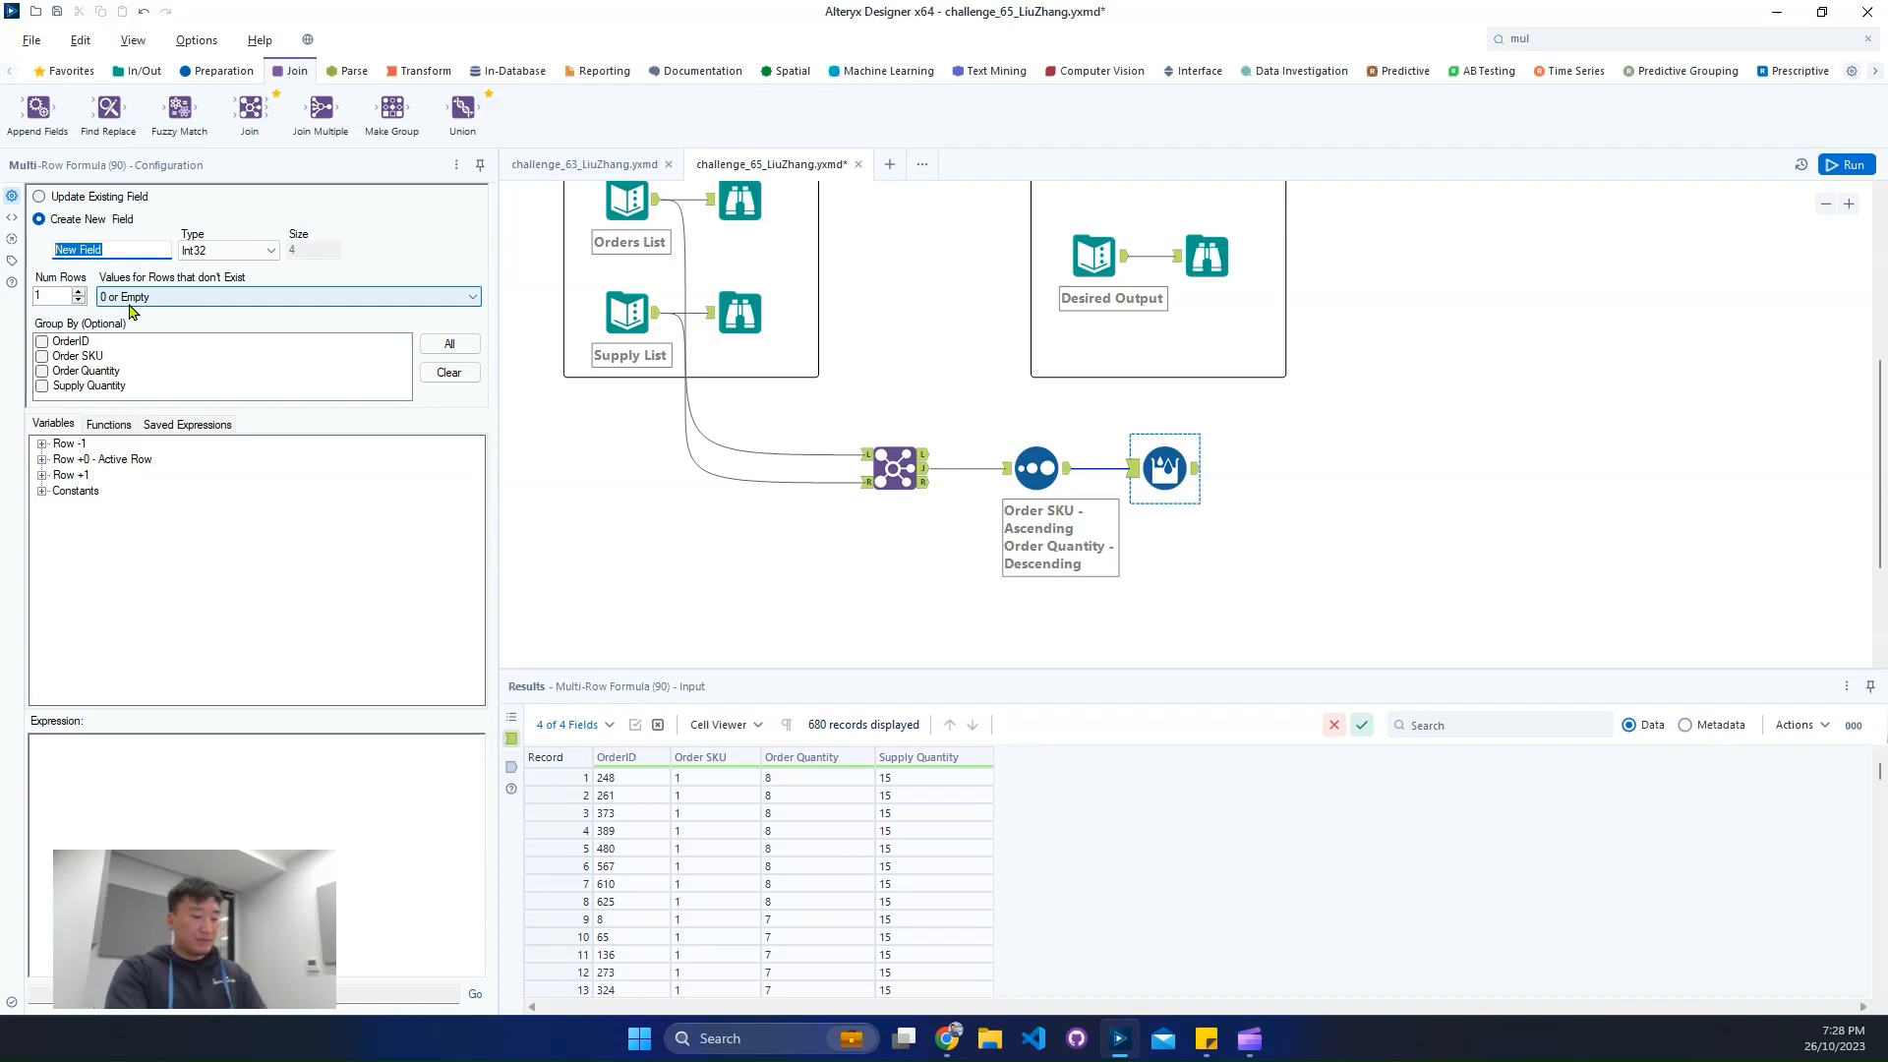
pyautogui.write('Left Over')
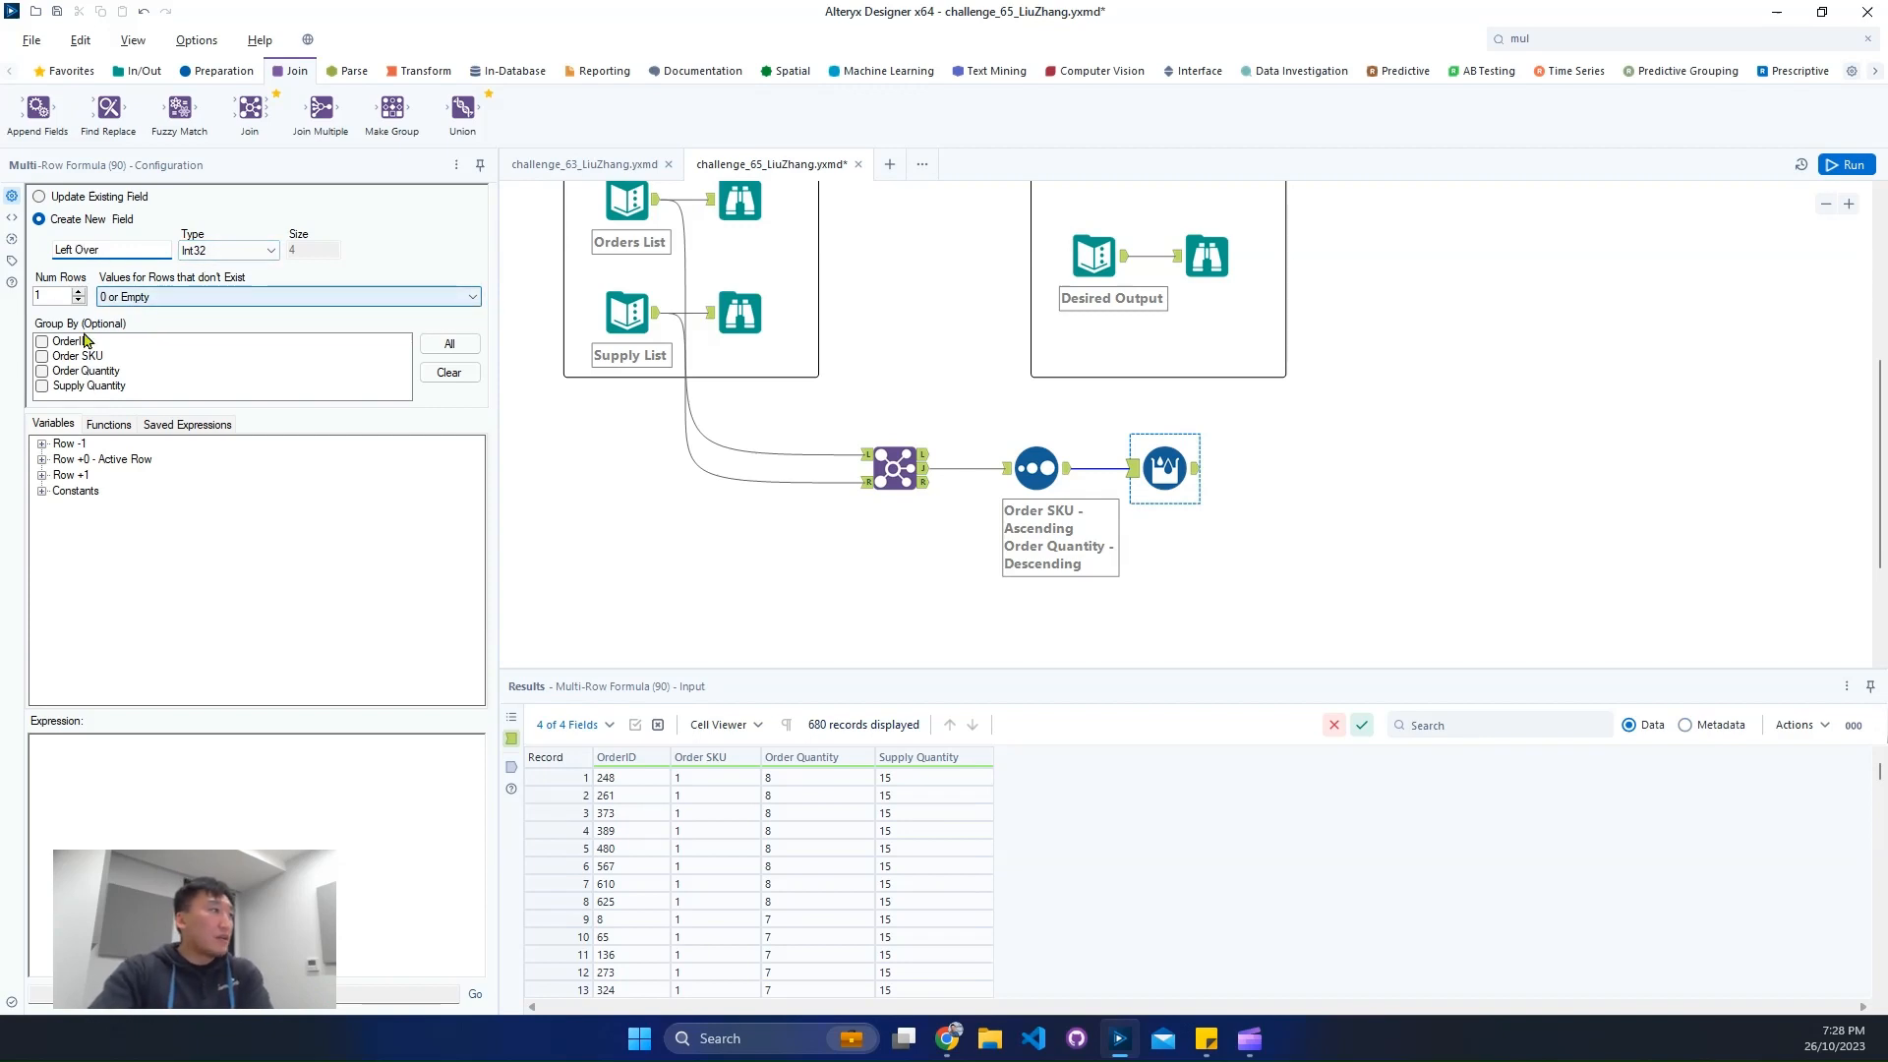
pyautogui.click(41, 357)
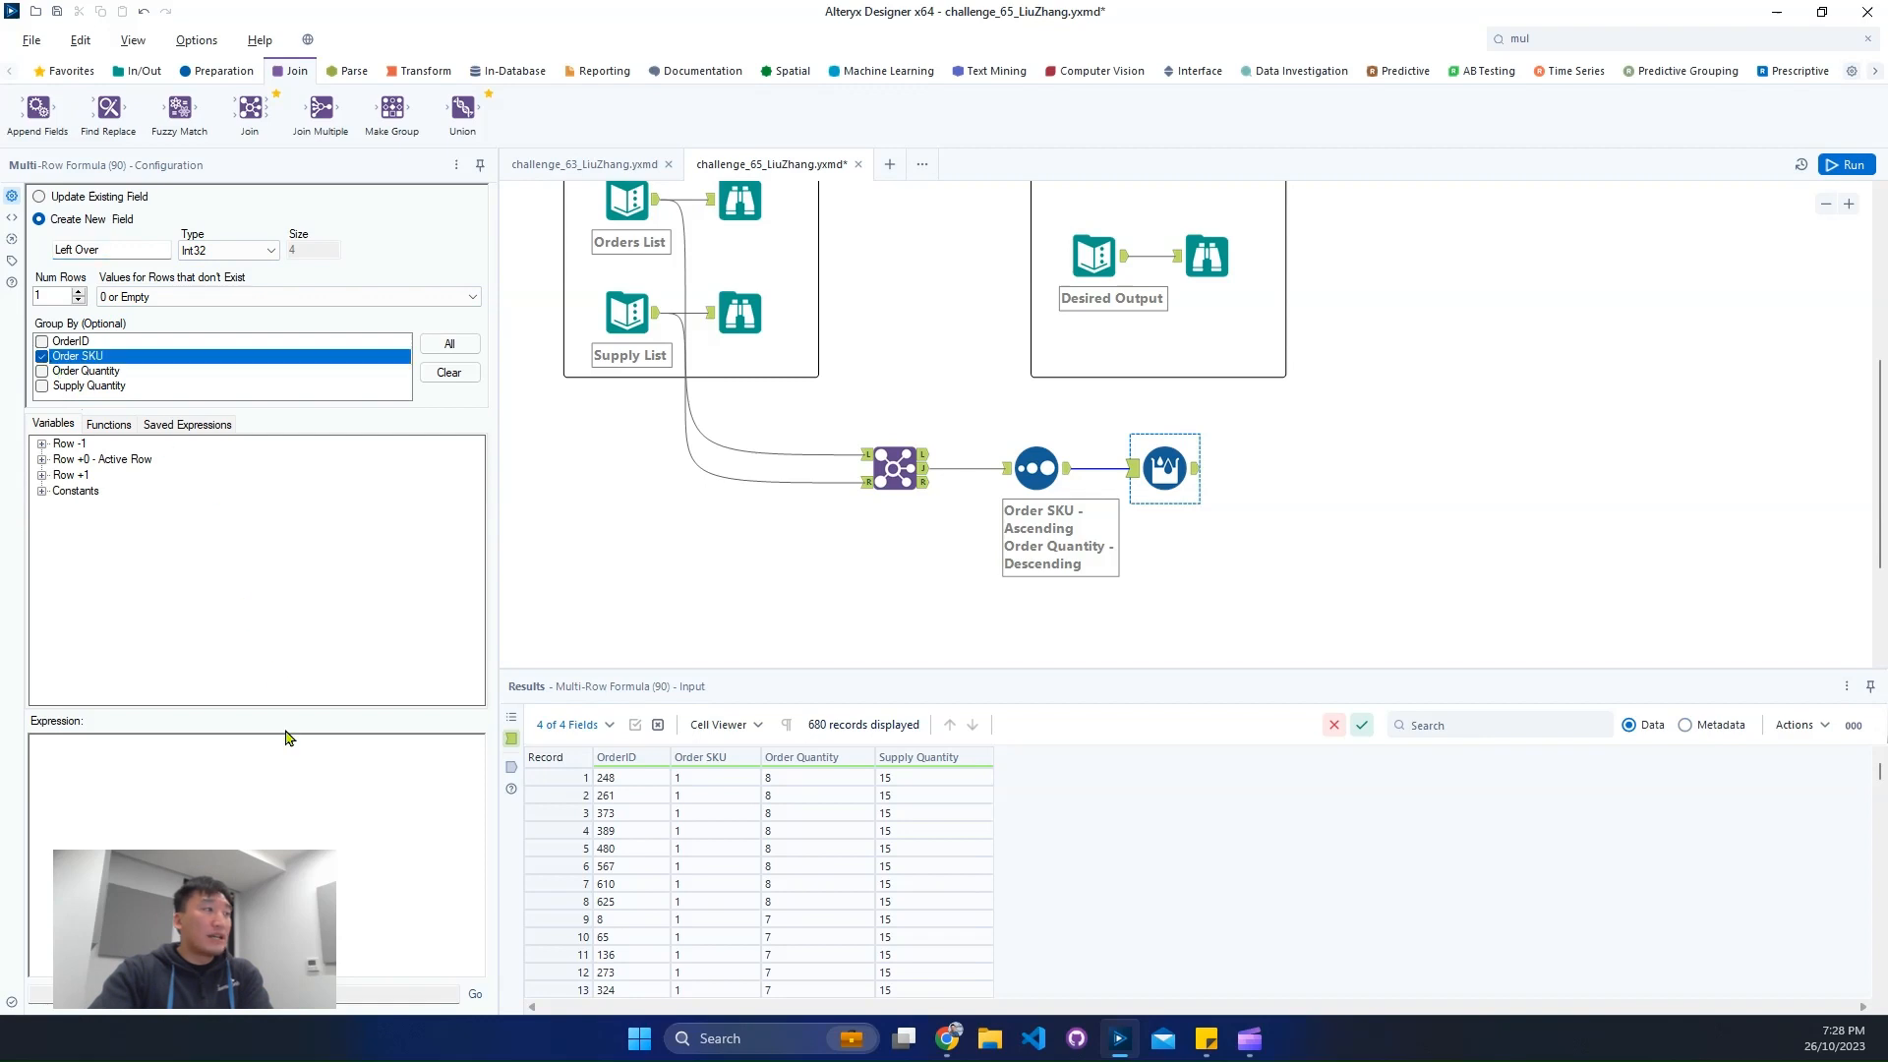
# - Set the values for rows that don't exist to NULL and begin the expression with if isnull([Row-1:Left Over])
pyautogui.click(289, 791)
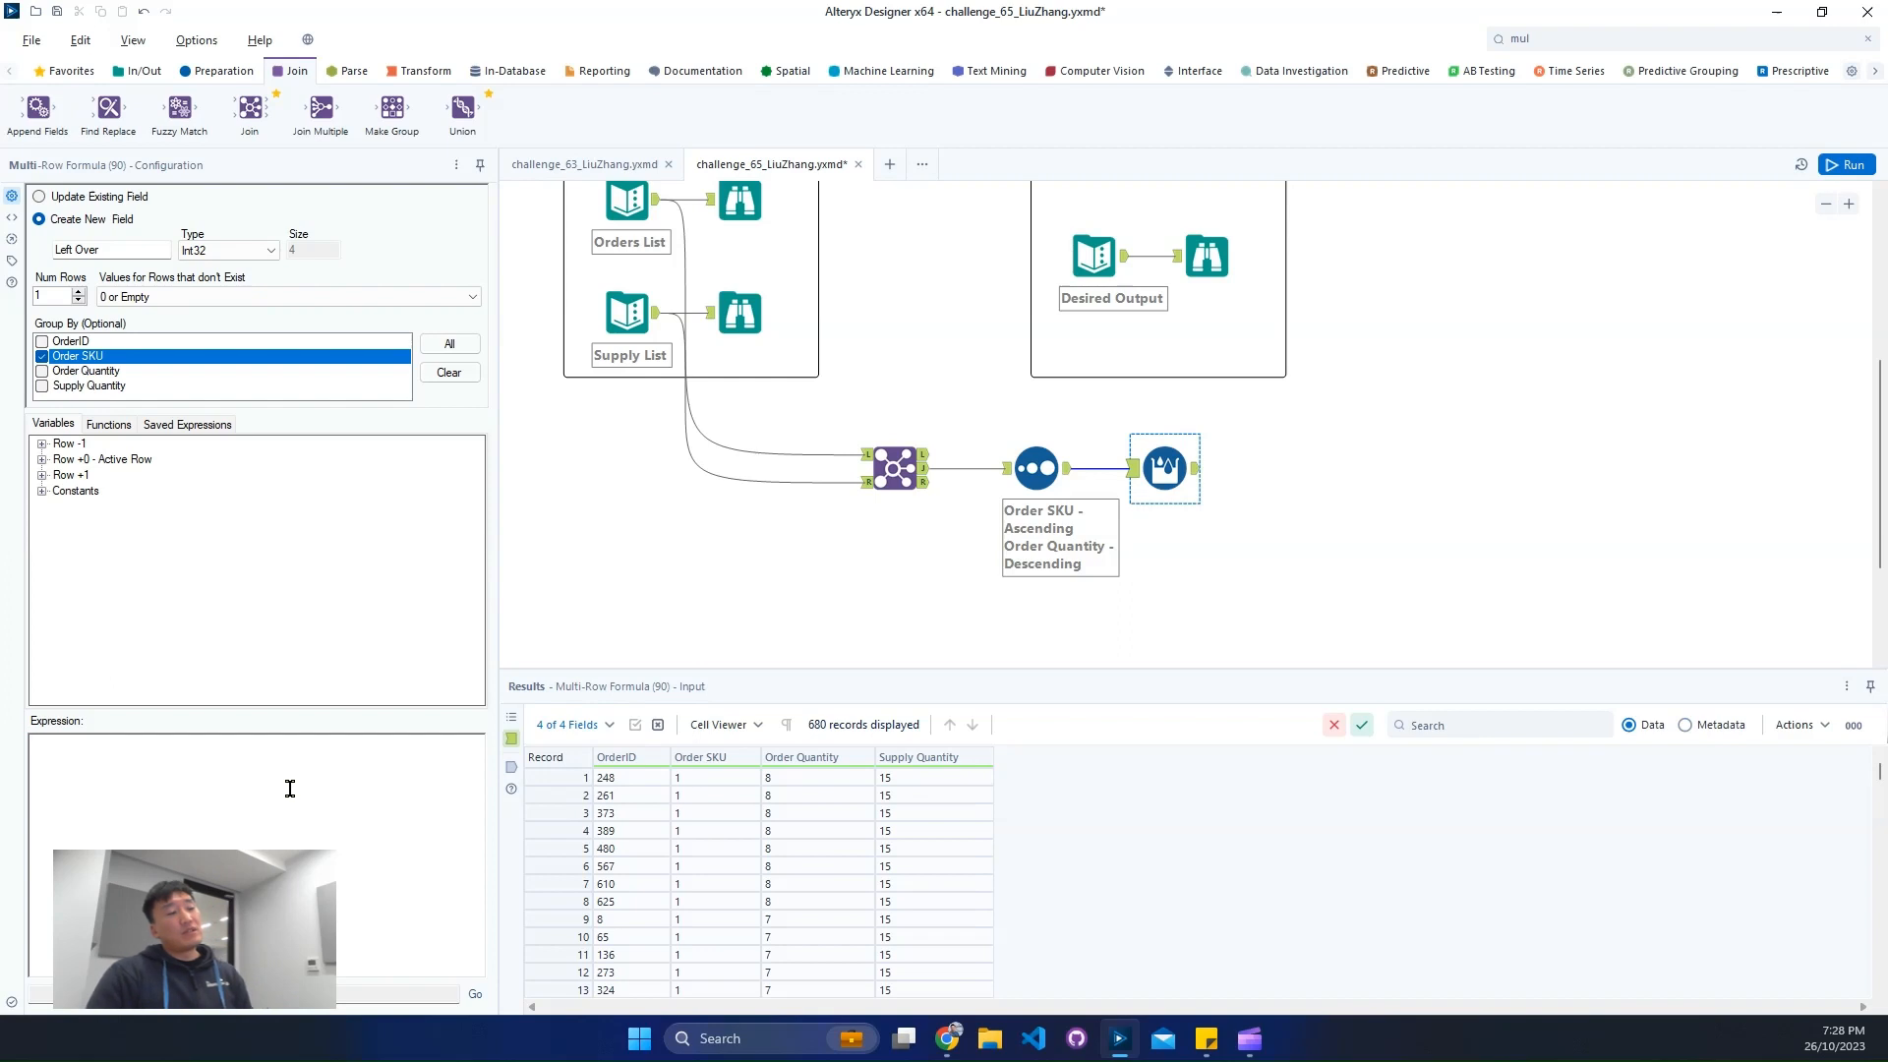
pyautogui.write('if')
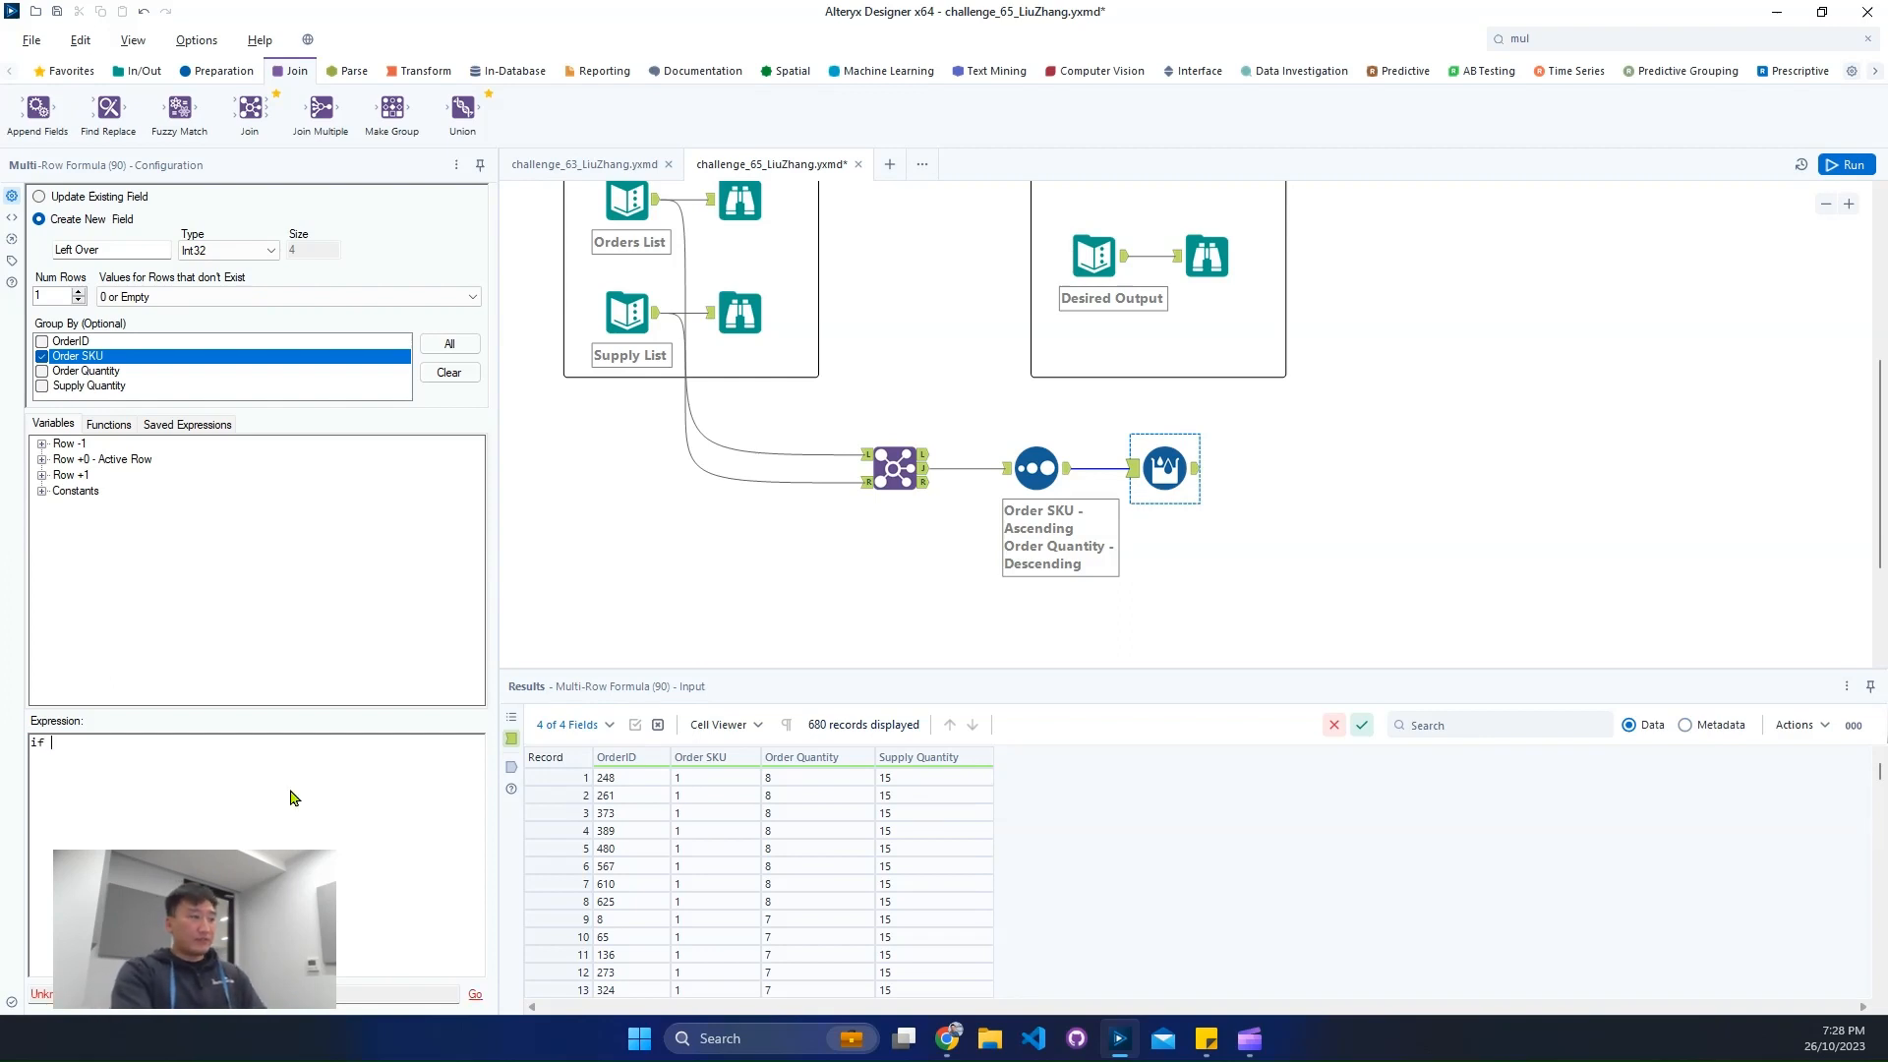
pyautogui.click(257, 296)
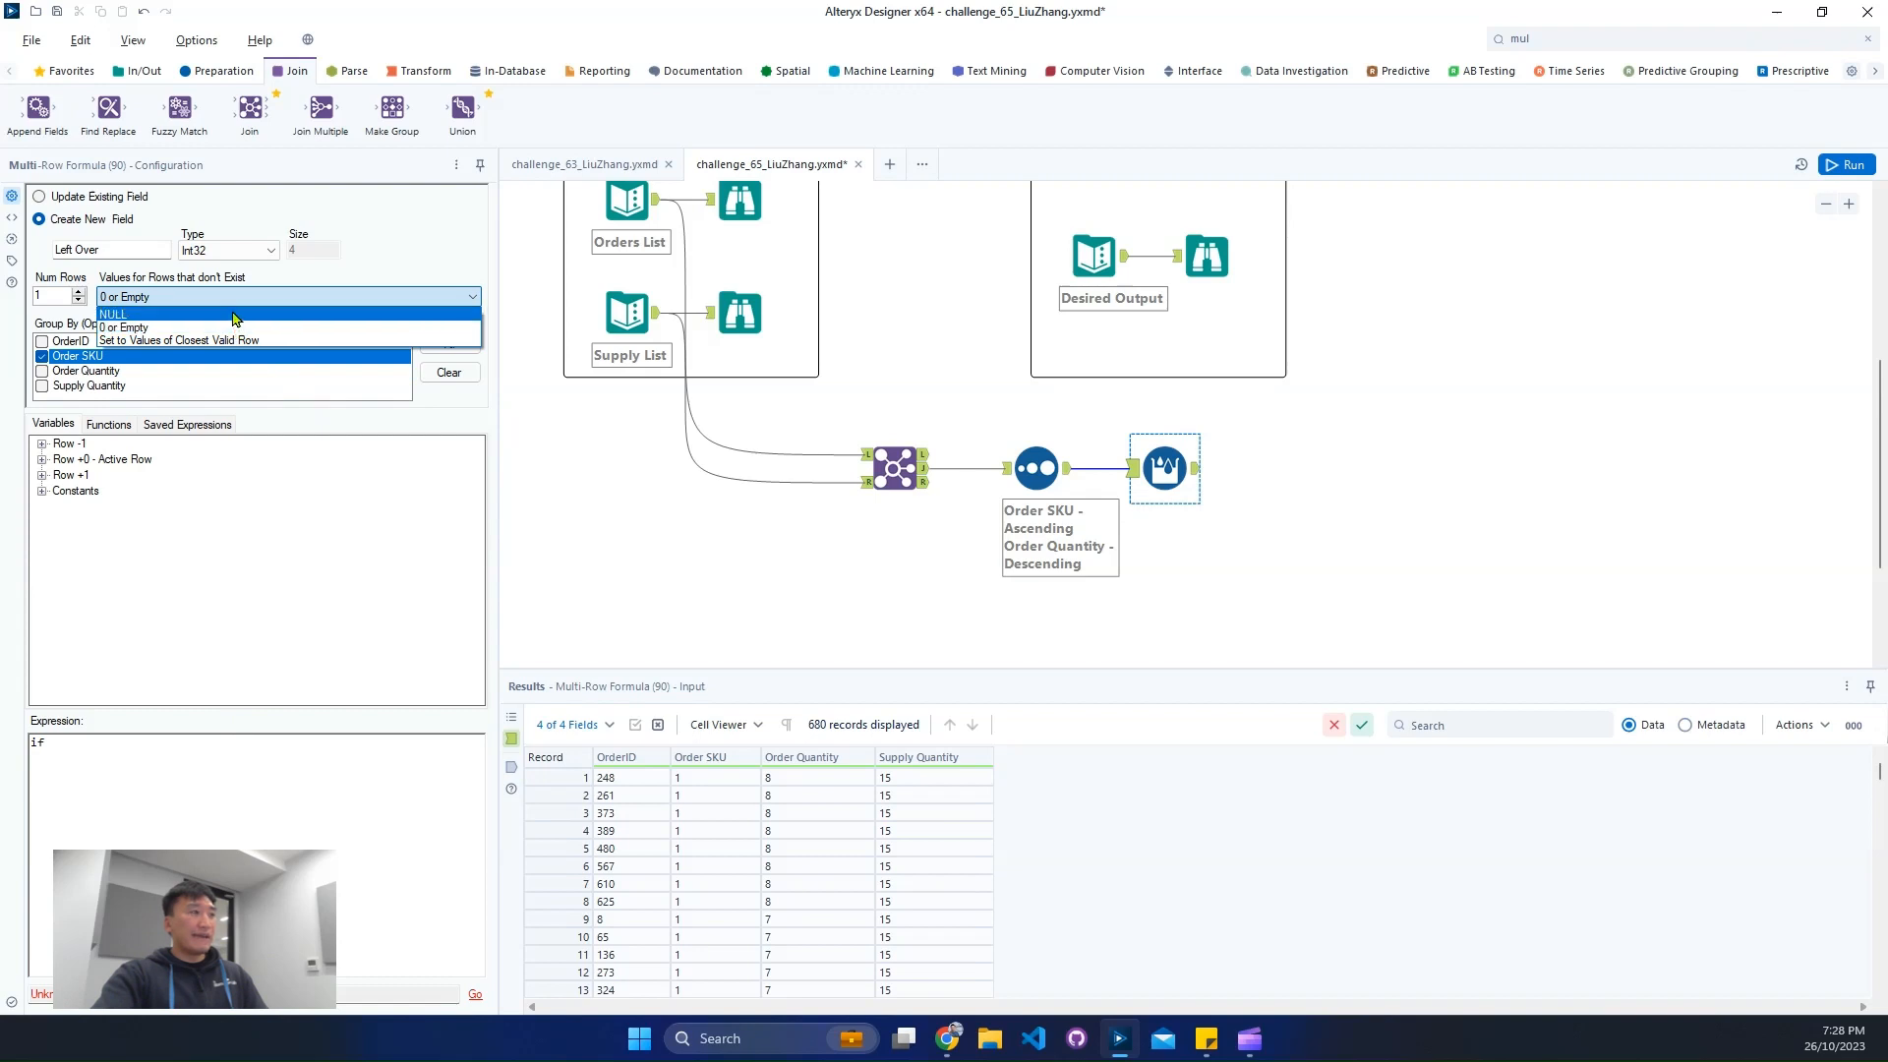
pyautogui.click(237, 314)
pyautogui.click(322, 824)
pyautogui.write('isnull(')
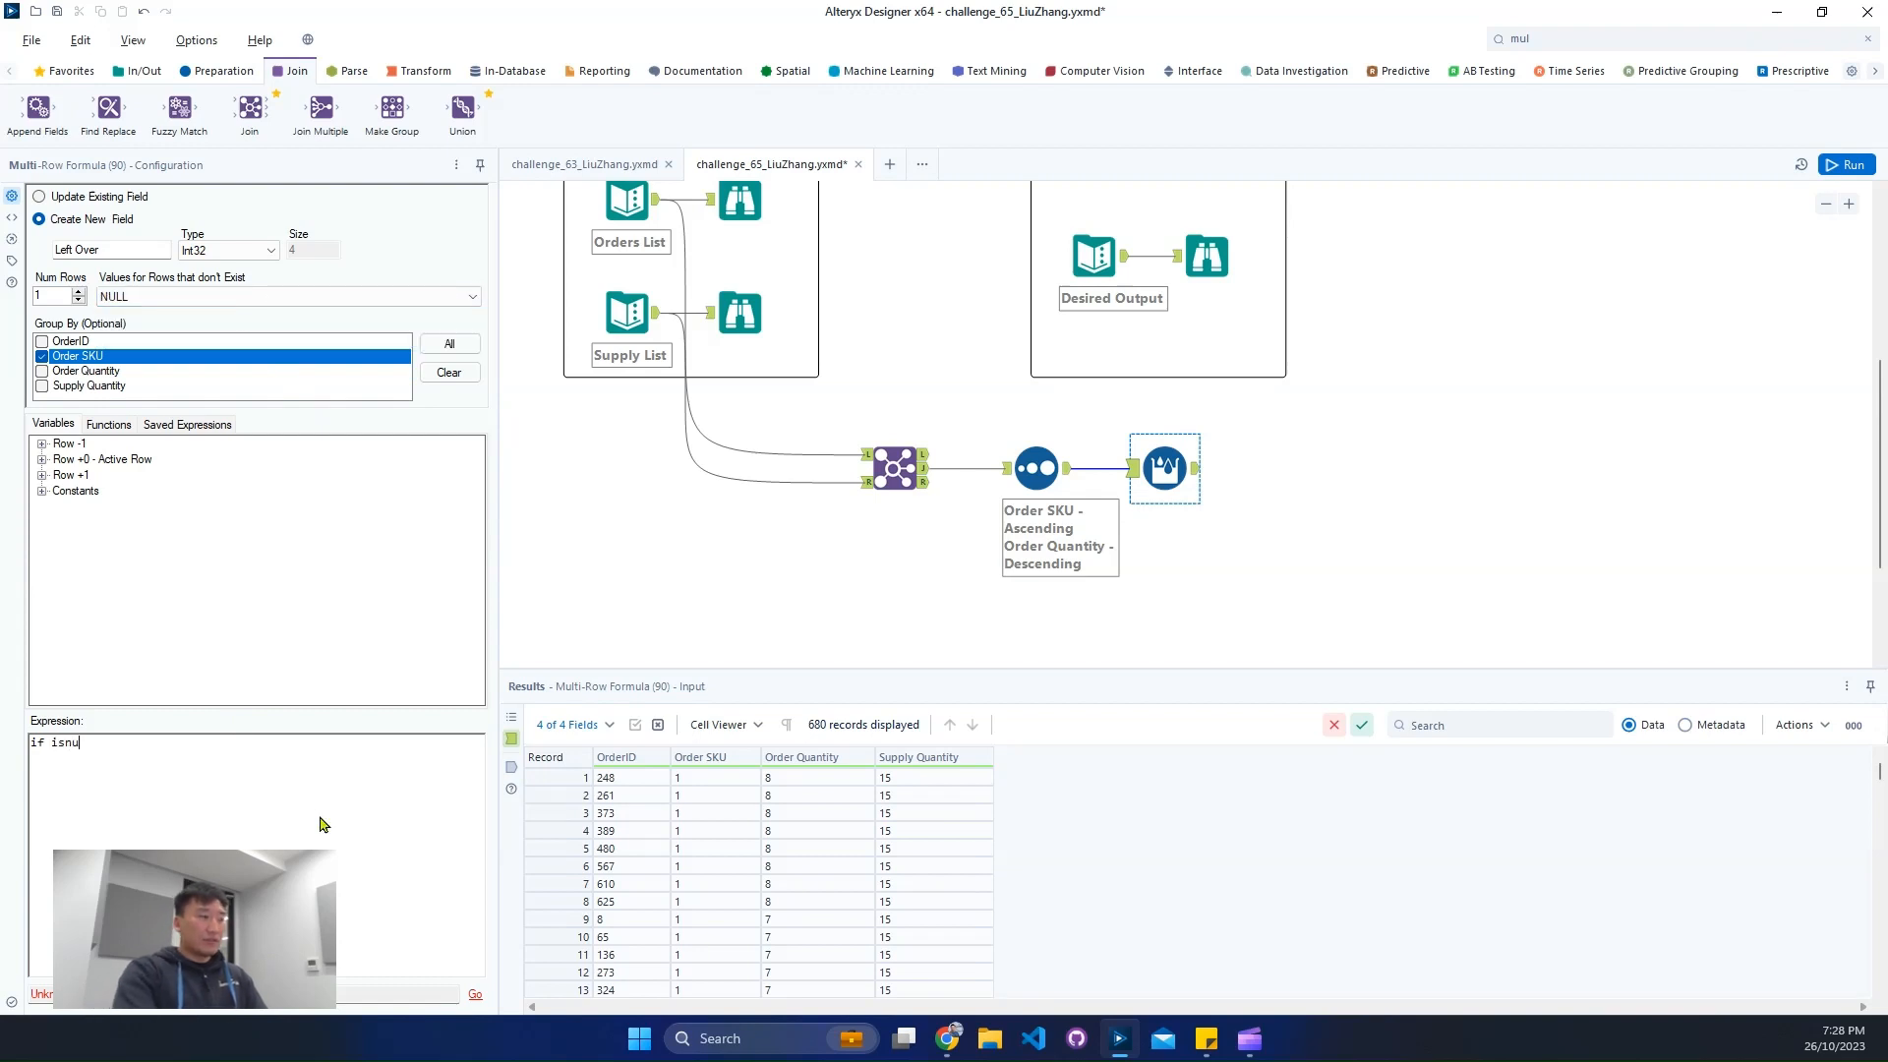
pyautogui.click(42, 444)
pyautogui.doubleClick(134, 522)
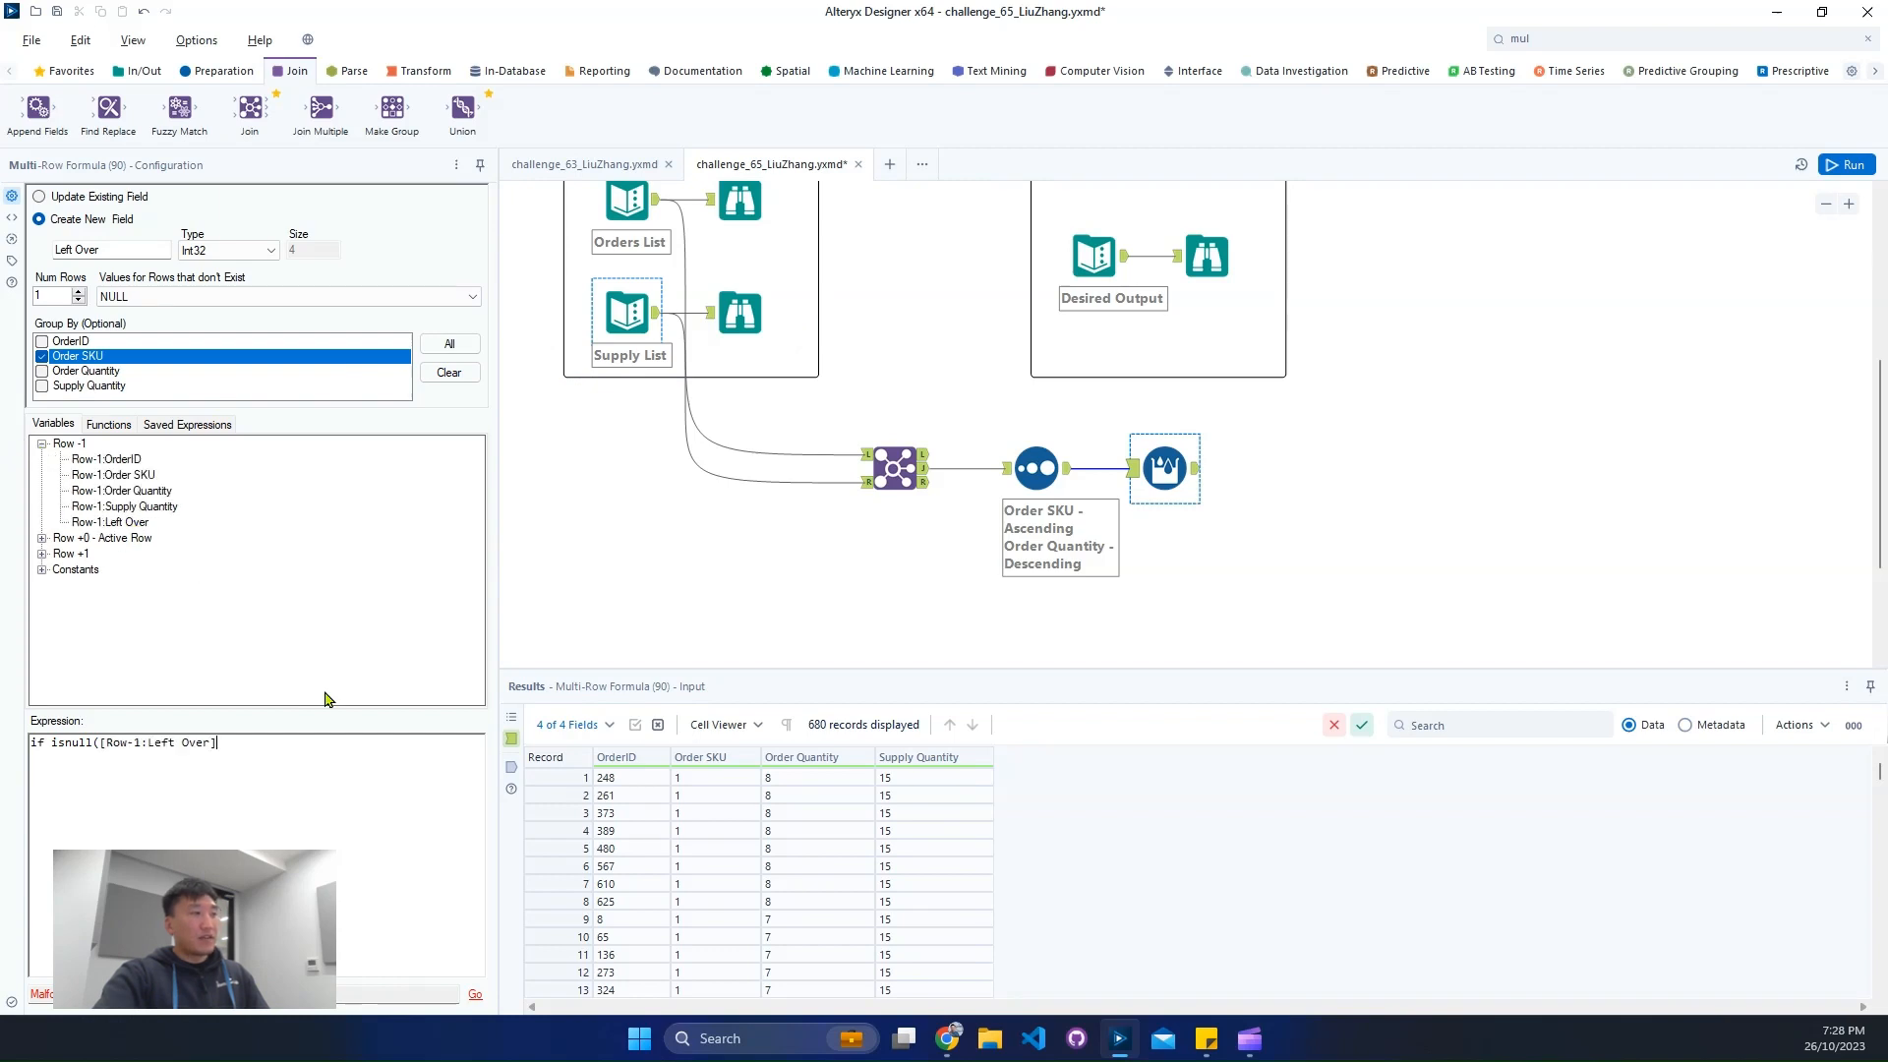
pyautogui.write(')')
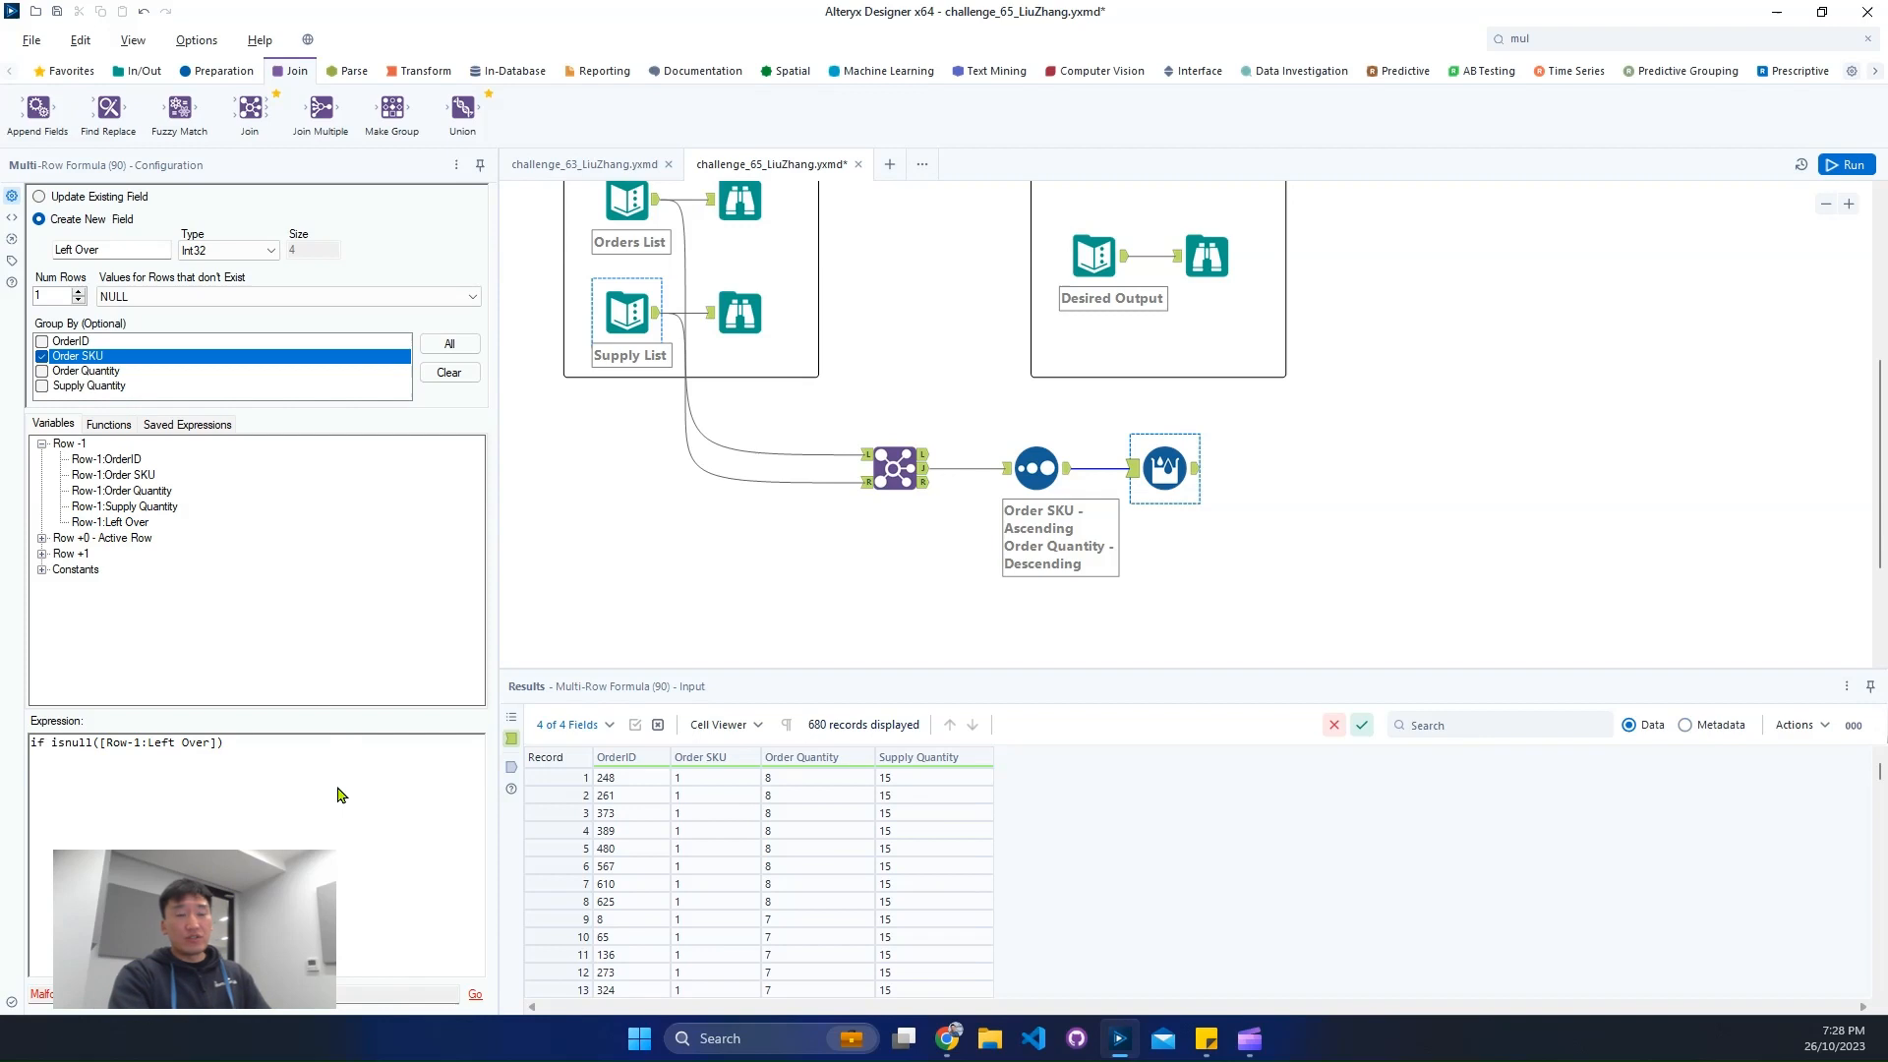
pyautogui.write(' and')
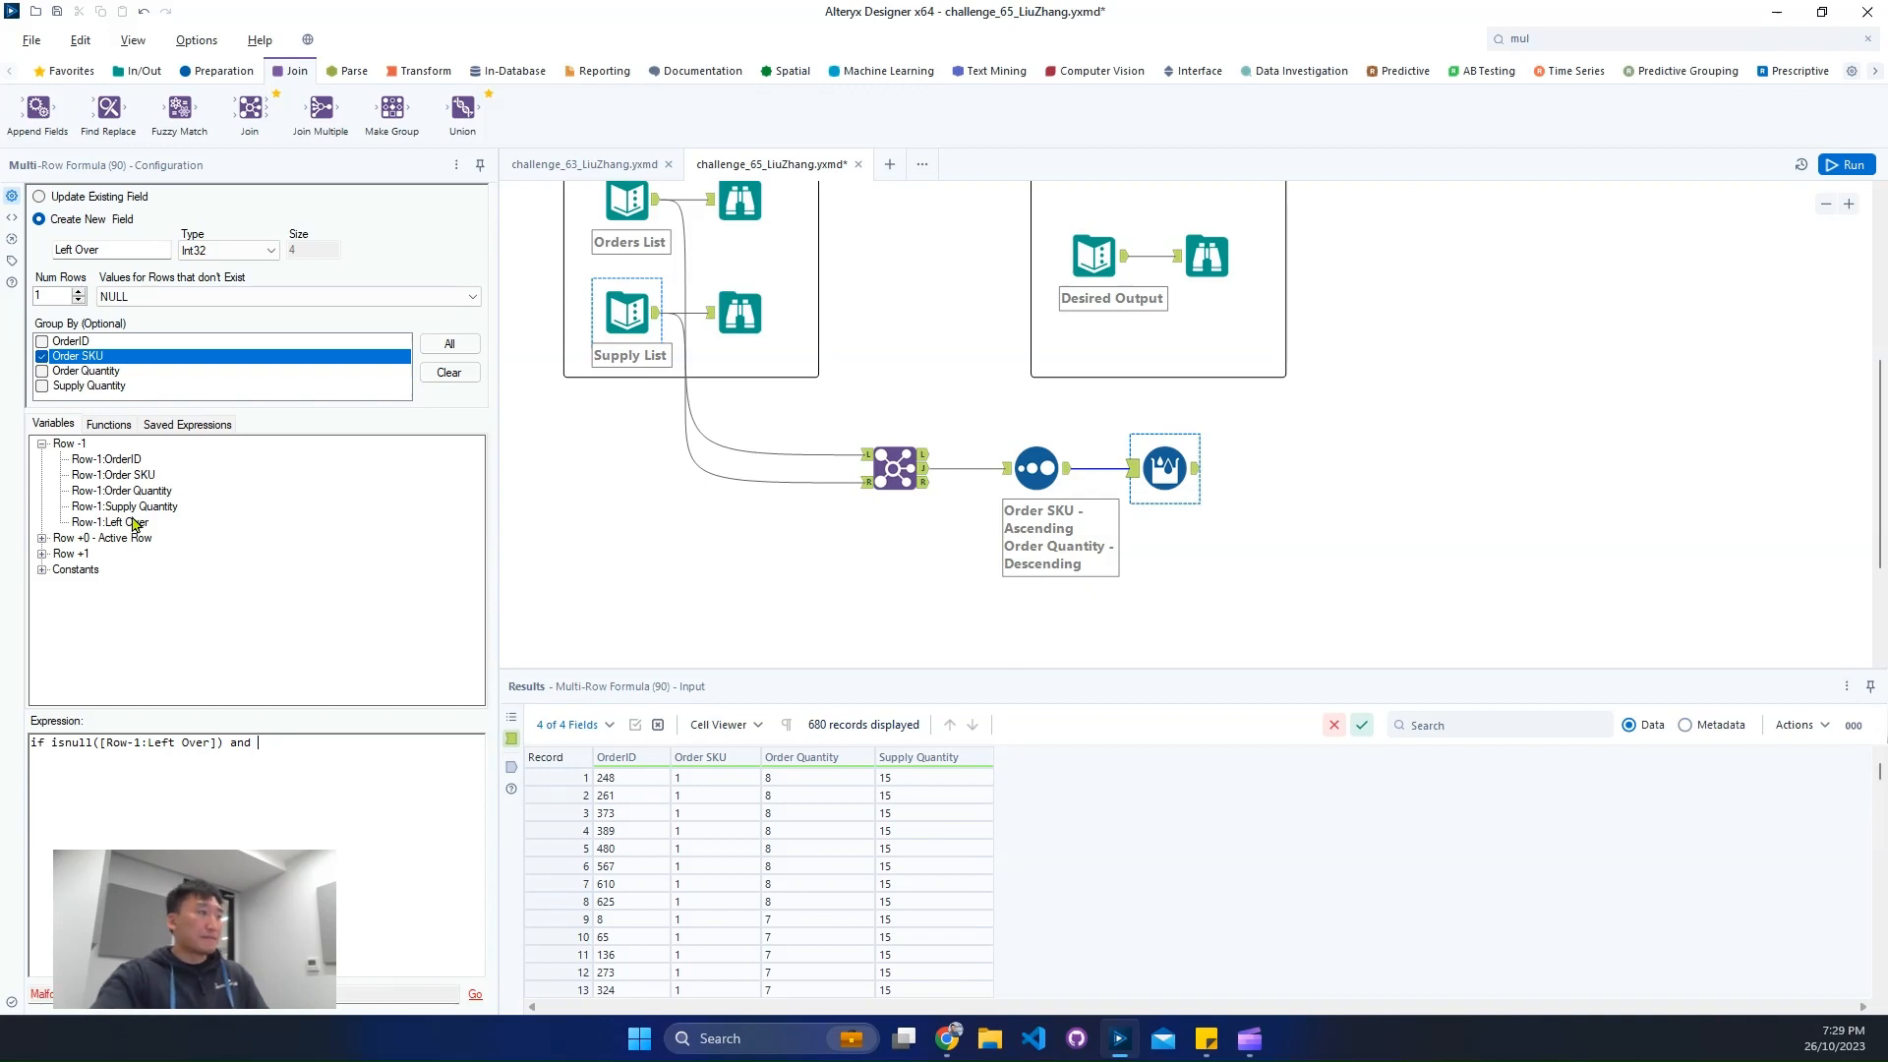
# - Extend the expression's condition with and [Supply Quantity]>=[Order Quantity], using the active row's fields
pyautogui.click(43, 539)
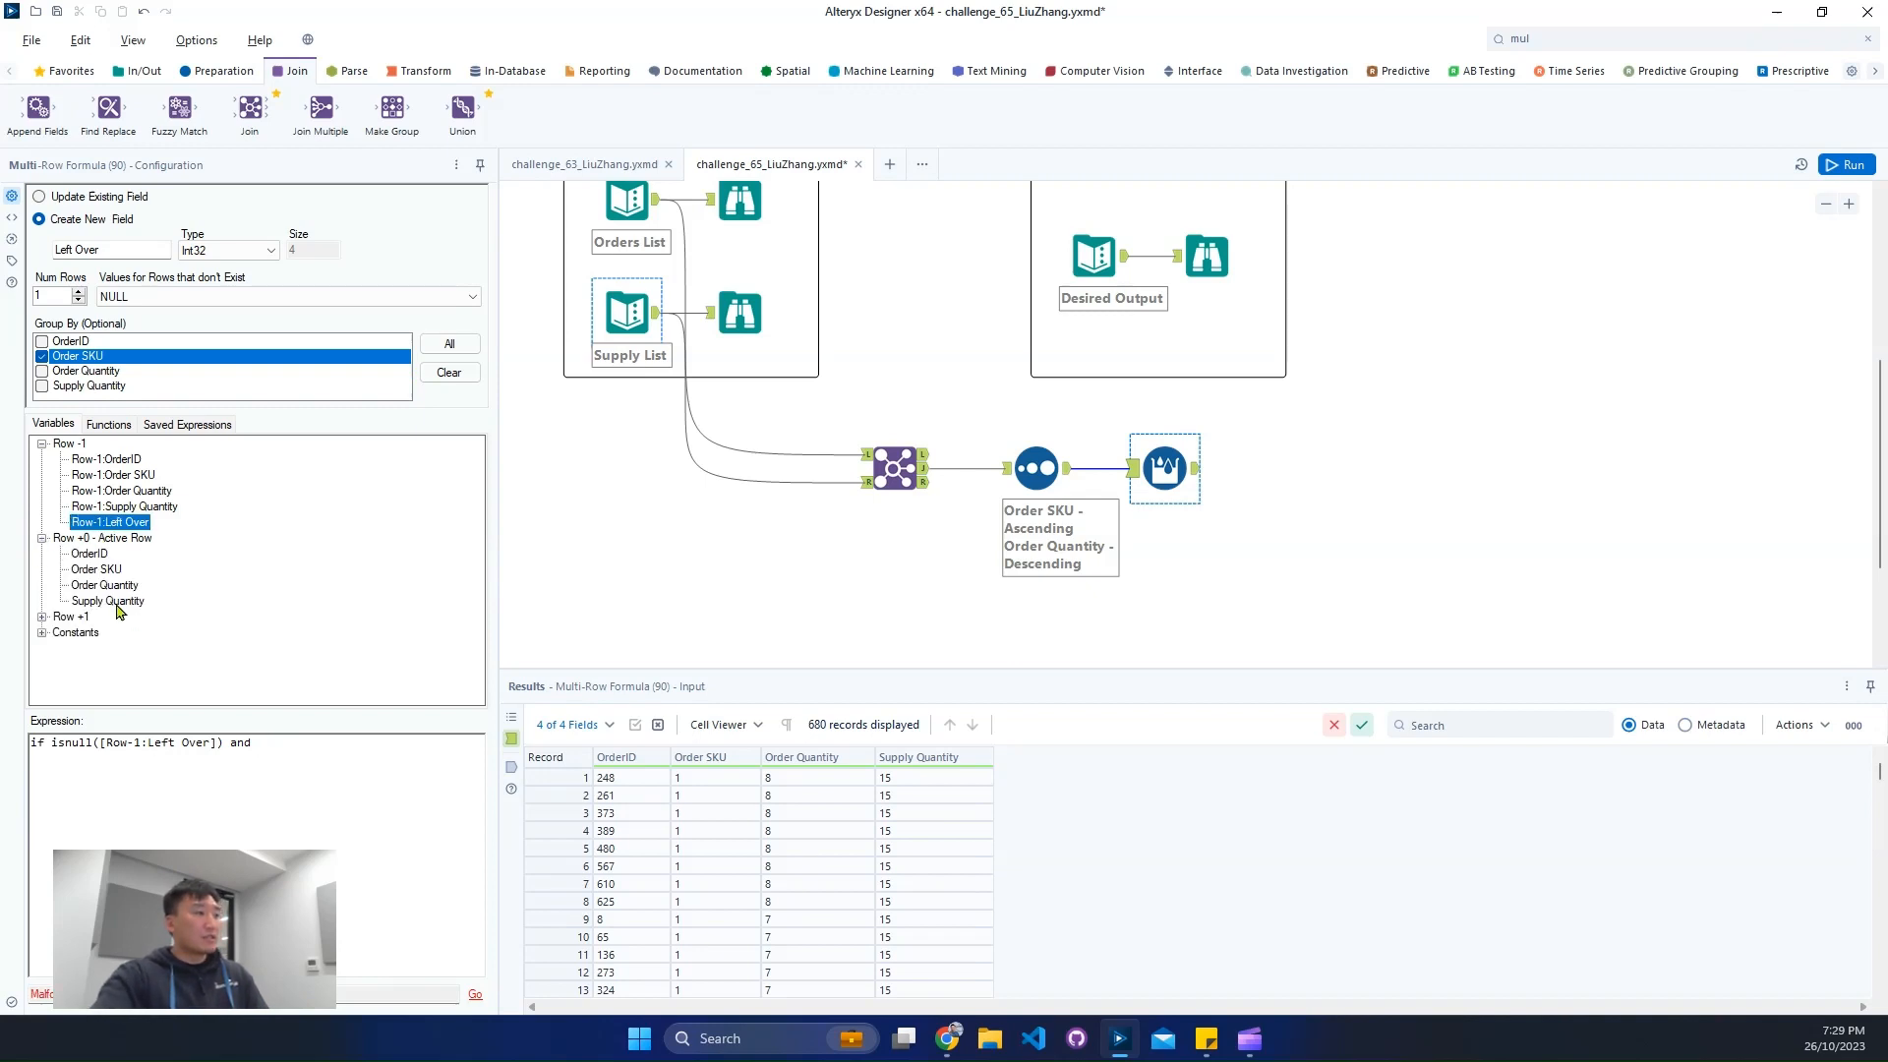
pyautogui.doubleClick(108, 600)
pyautogui.write('>=')
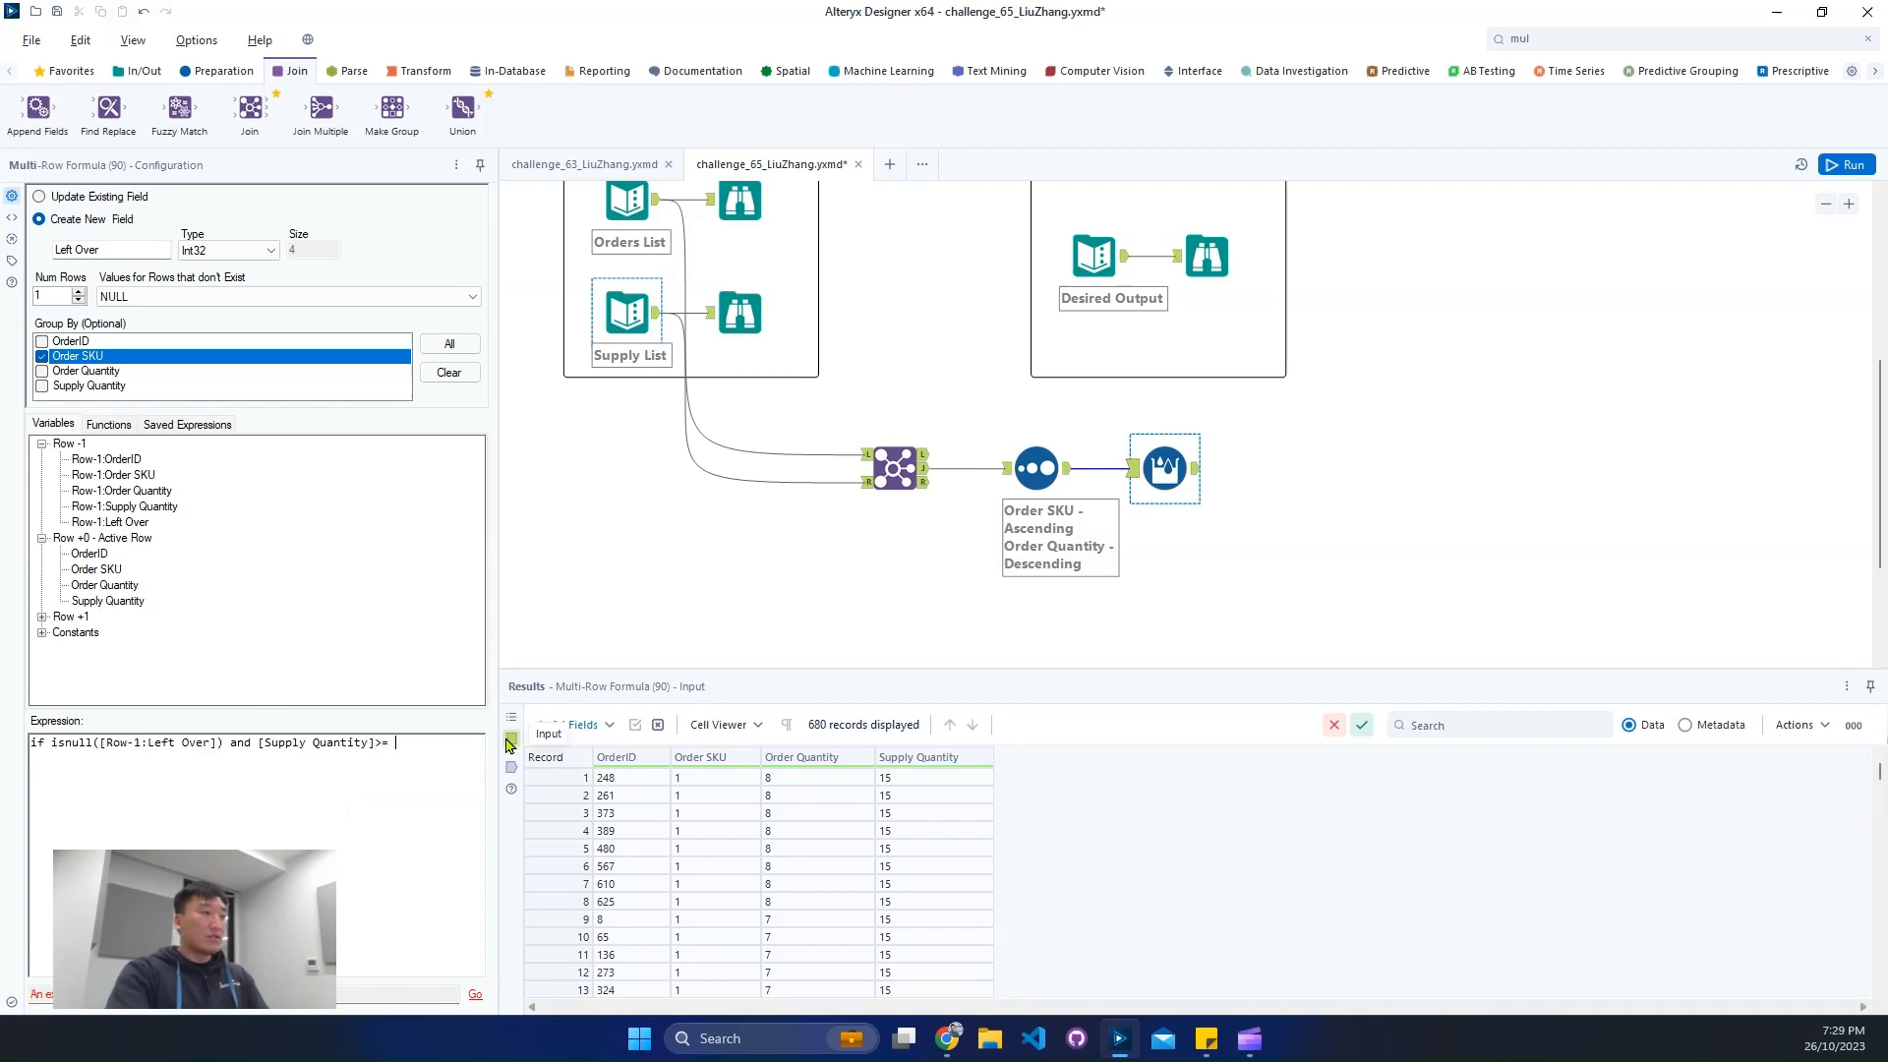
pyautogui.doubleClick(116, 587)
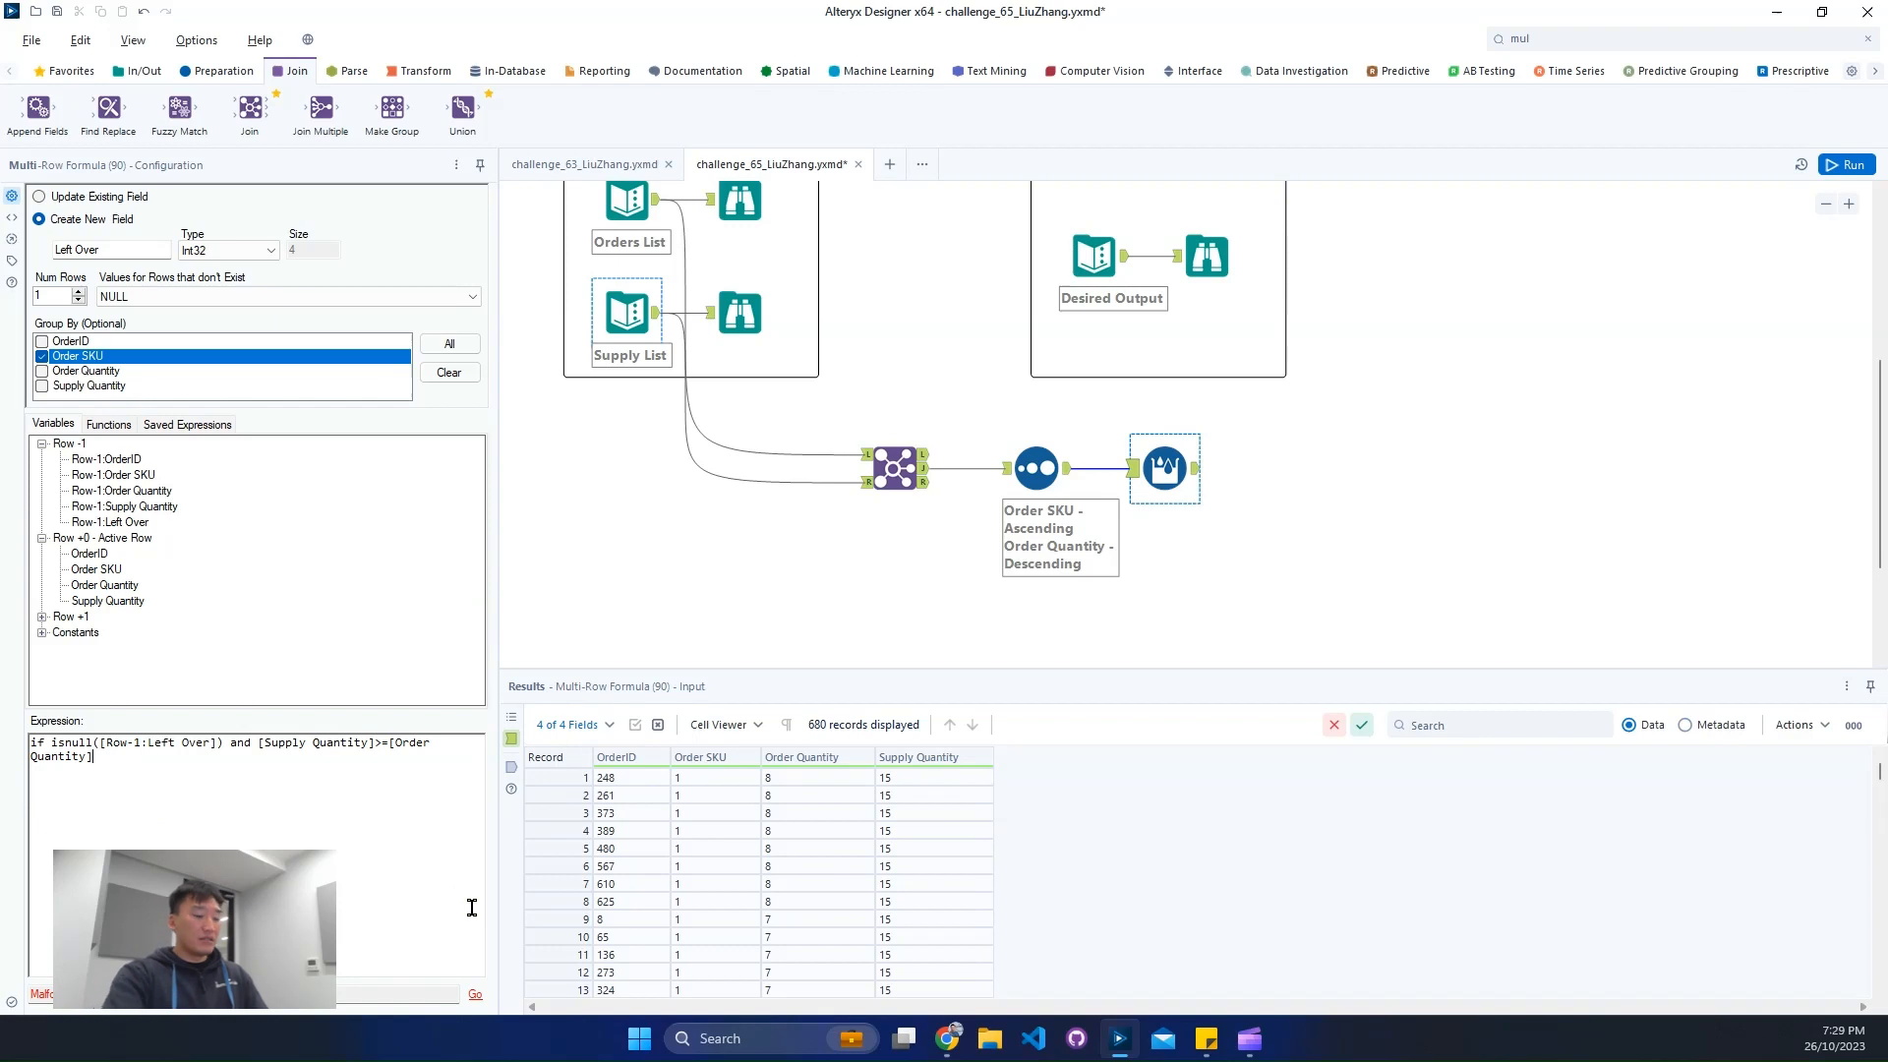
# - Add the branch then [Supply Quantity]-[Order Quantity] to the expression and start a new line below it
pyautogui.write('then')
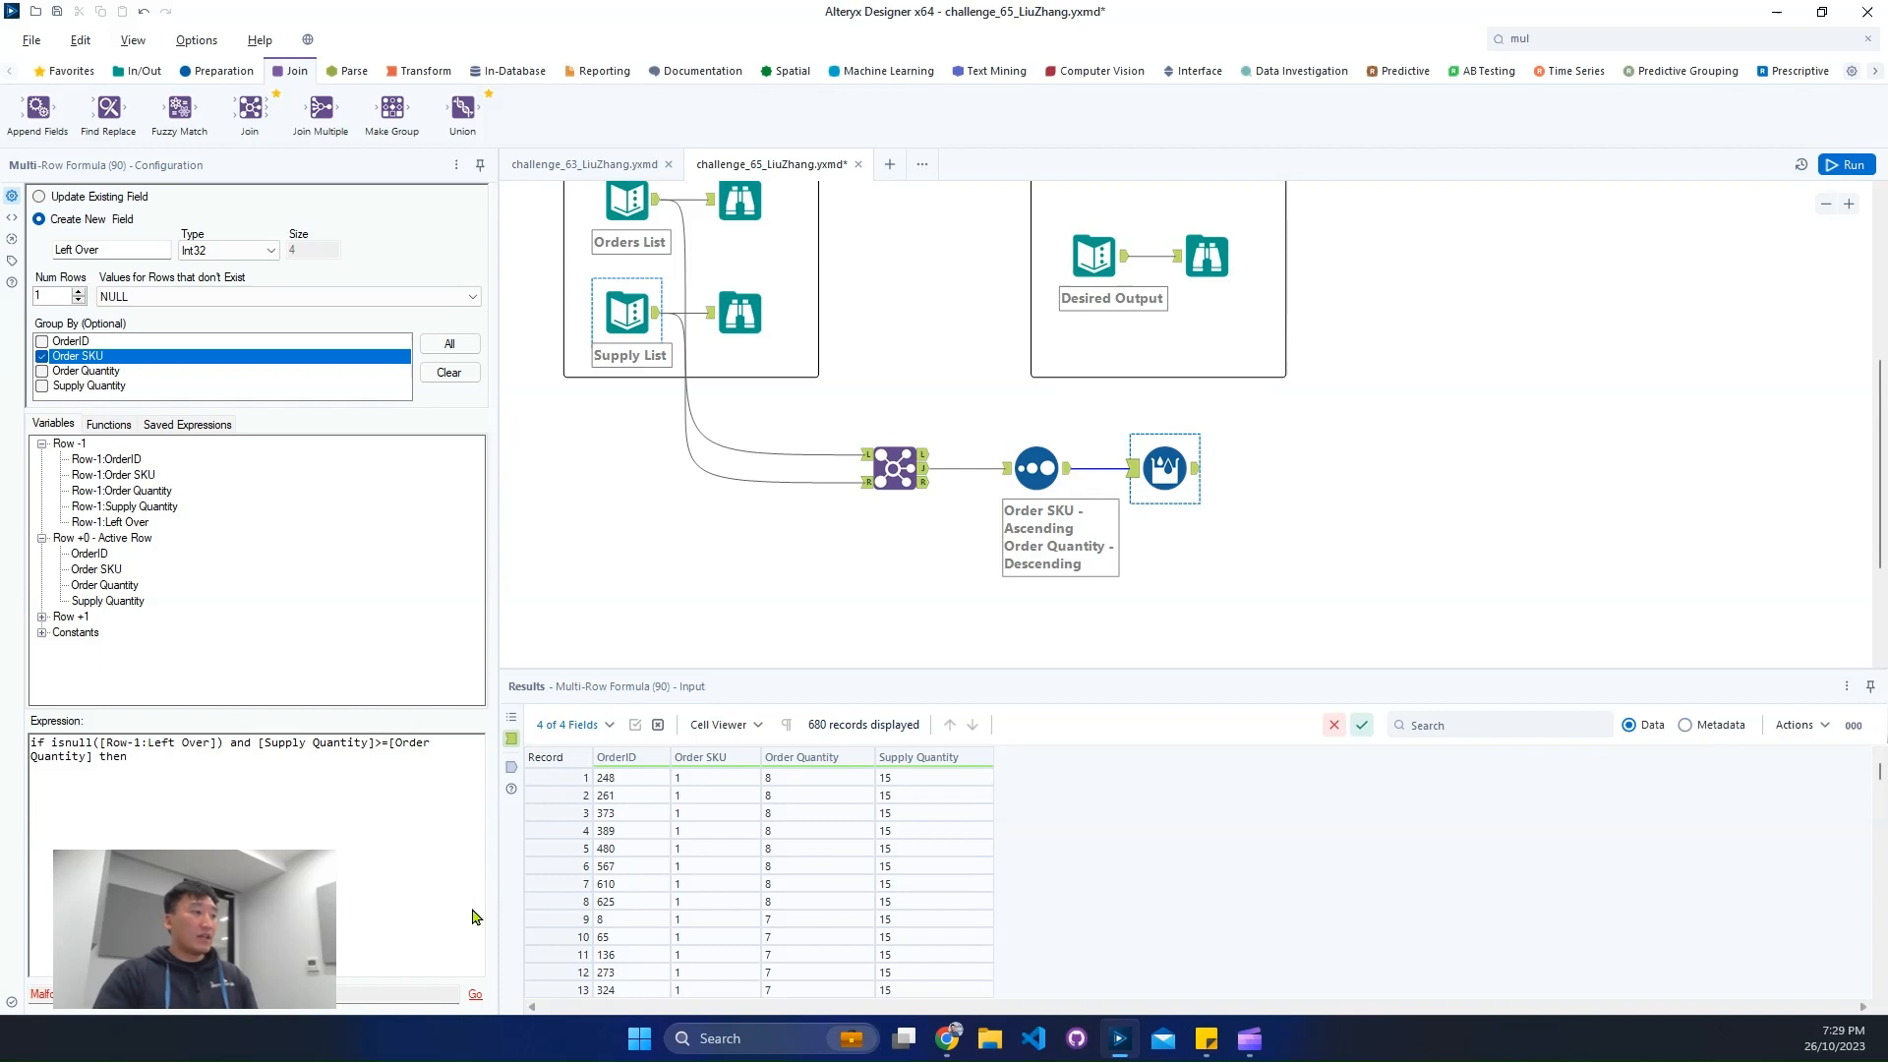
pyautogui.doubleClick(105, 585)
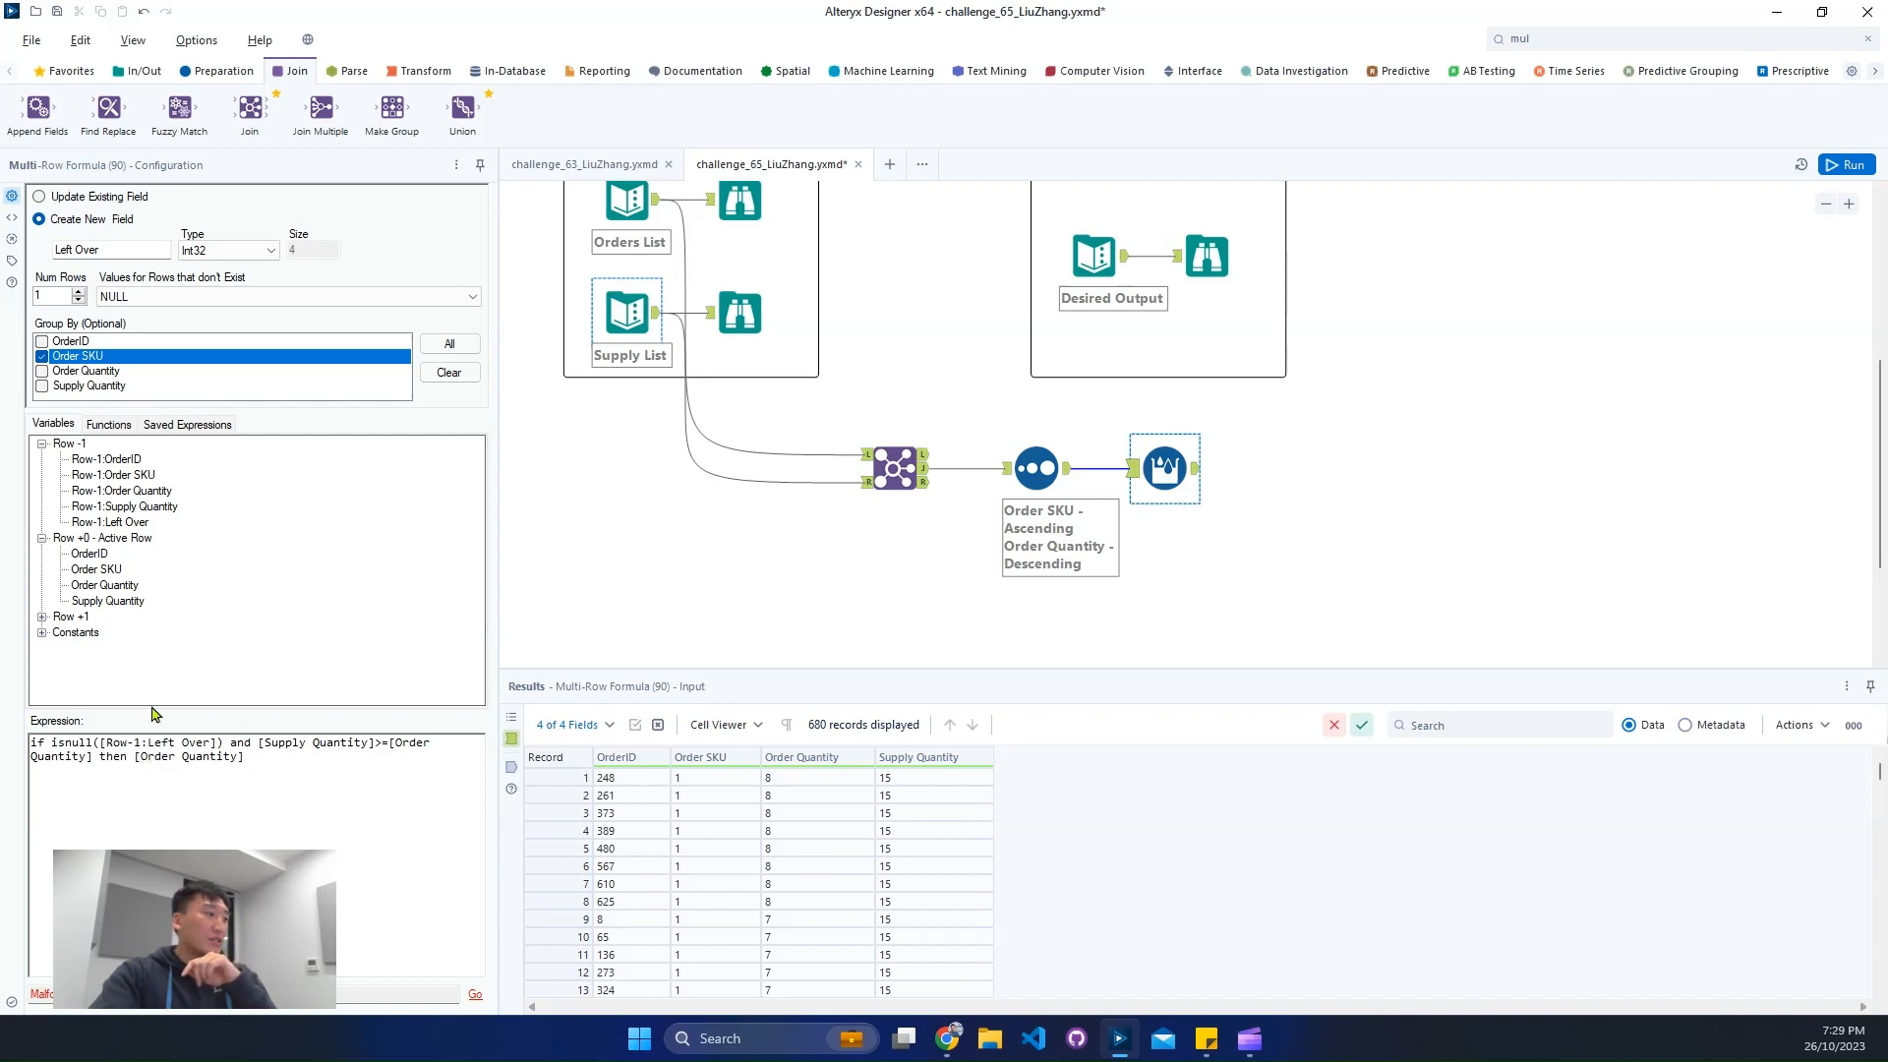
pyautogui.doubleClick(116, 601)
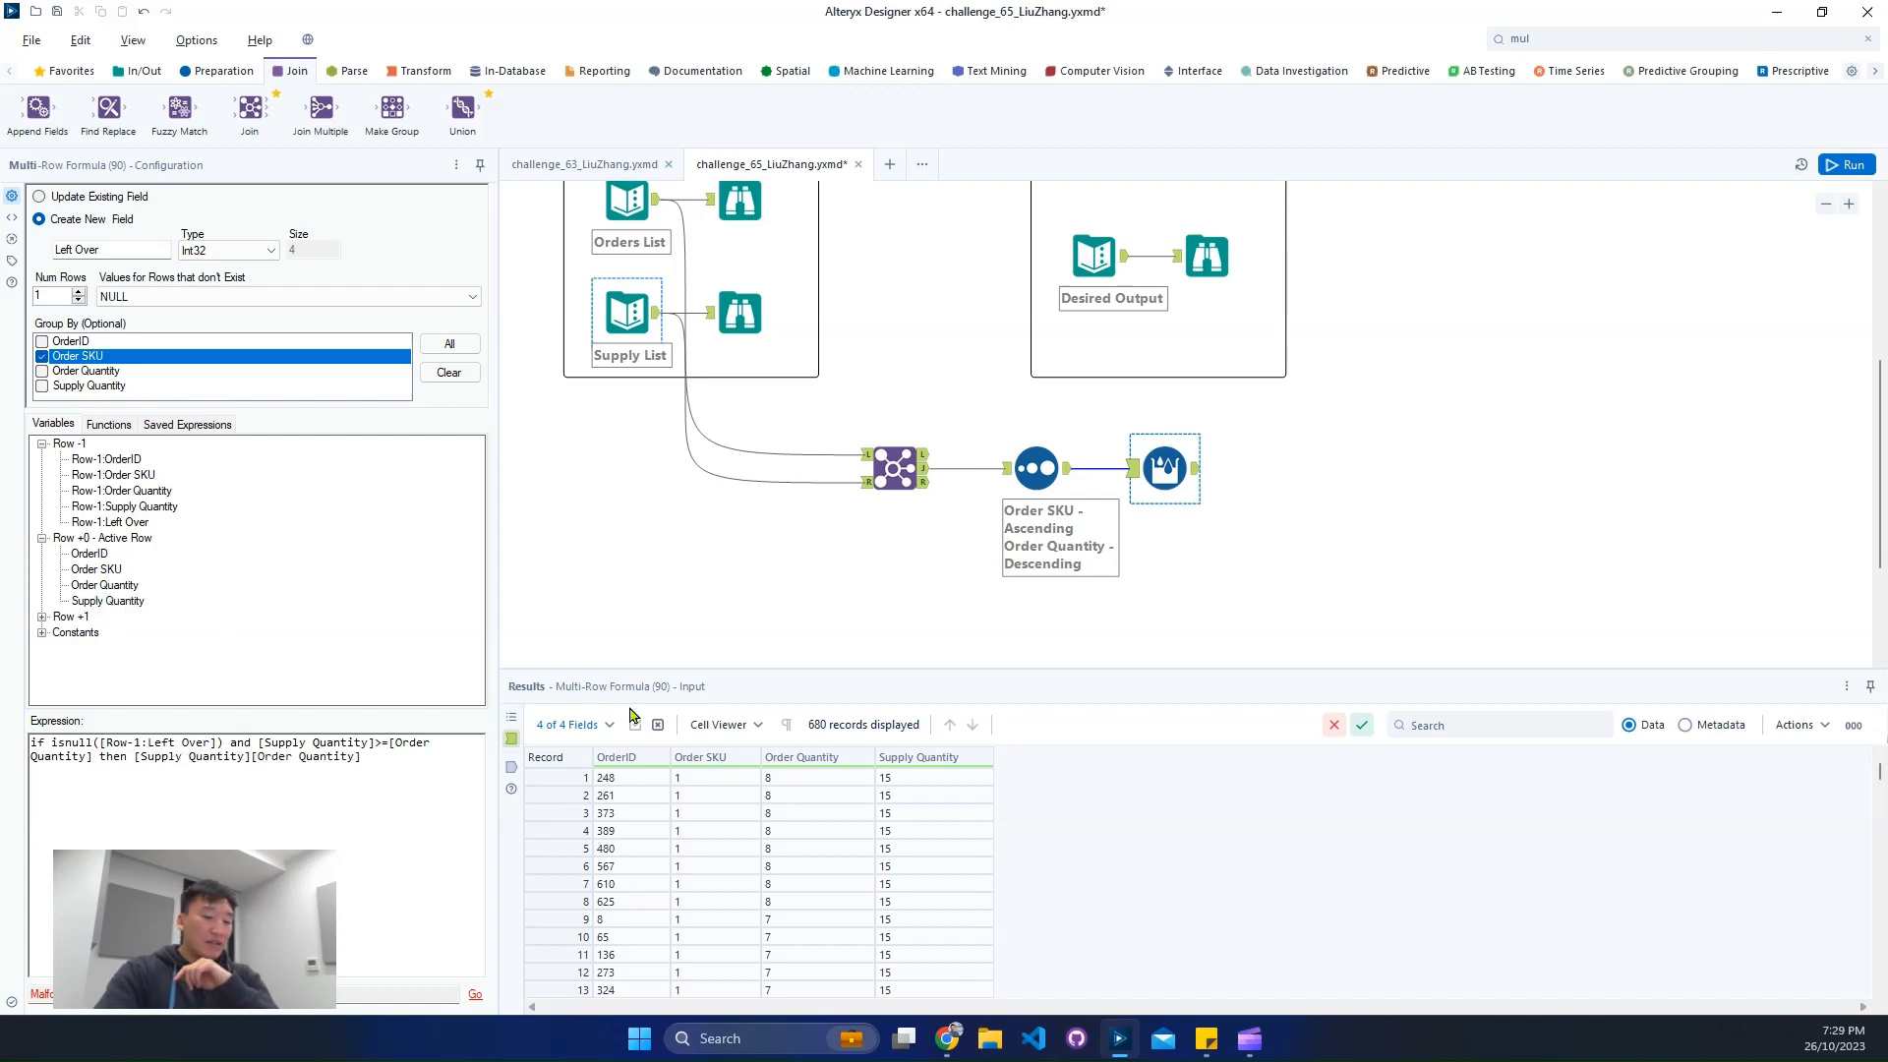
pyautogui.write('-')
pyautogui.click(414, 772)
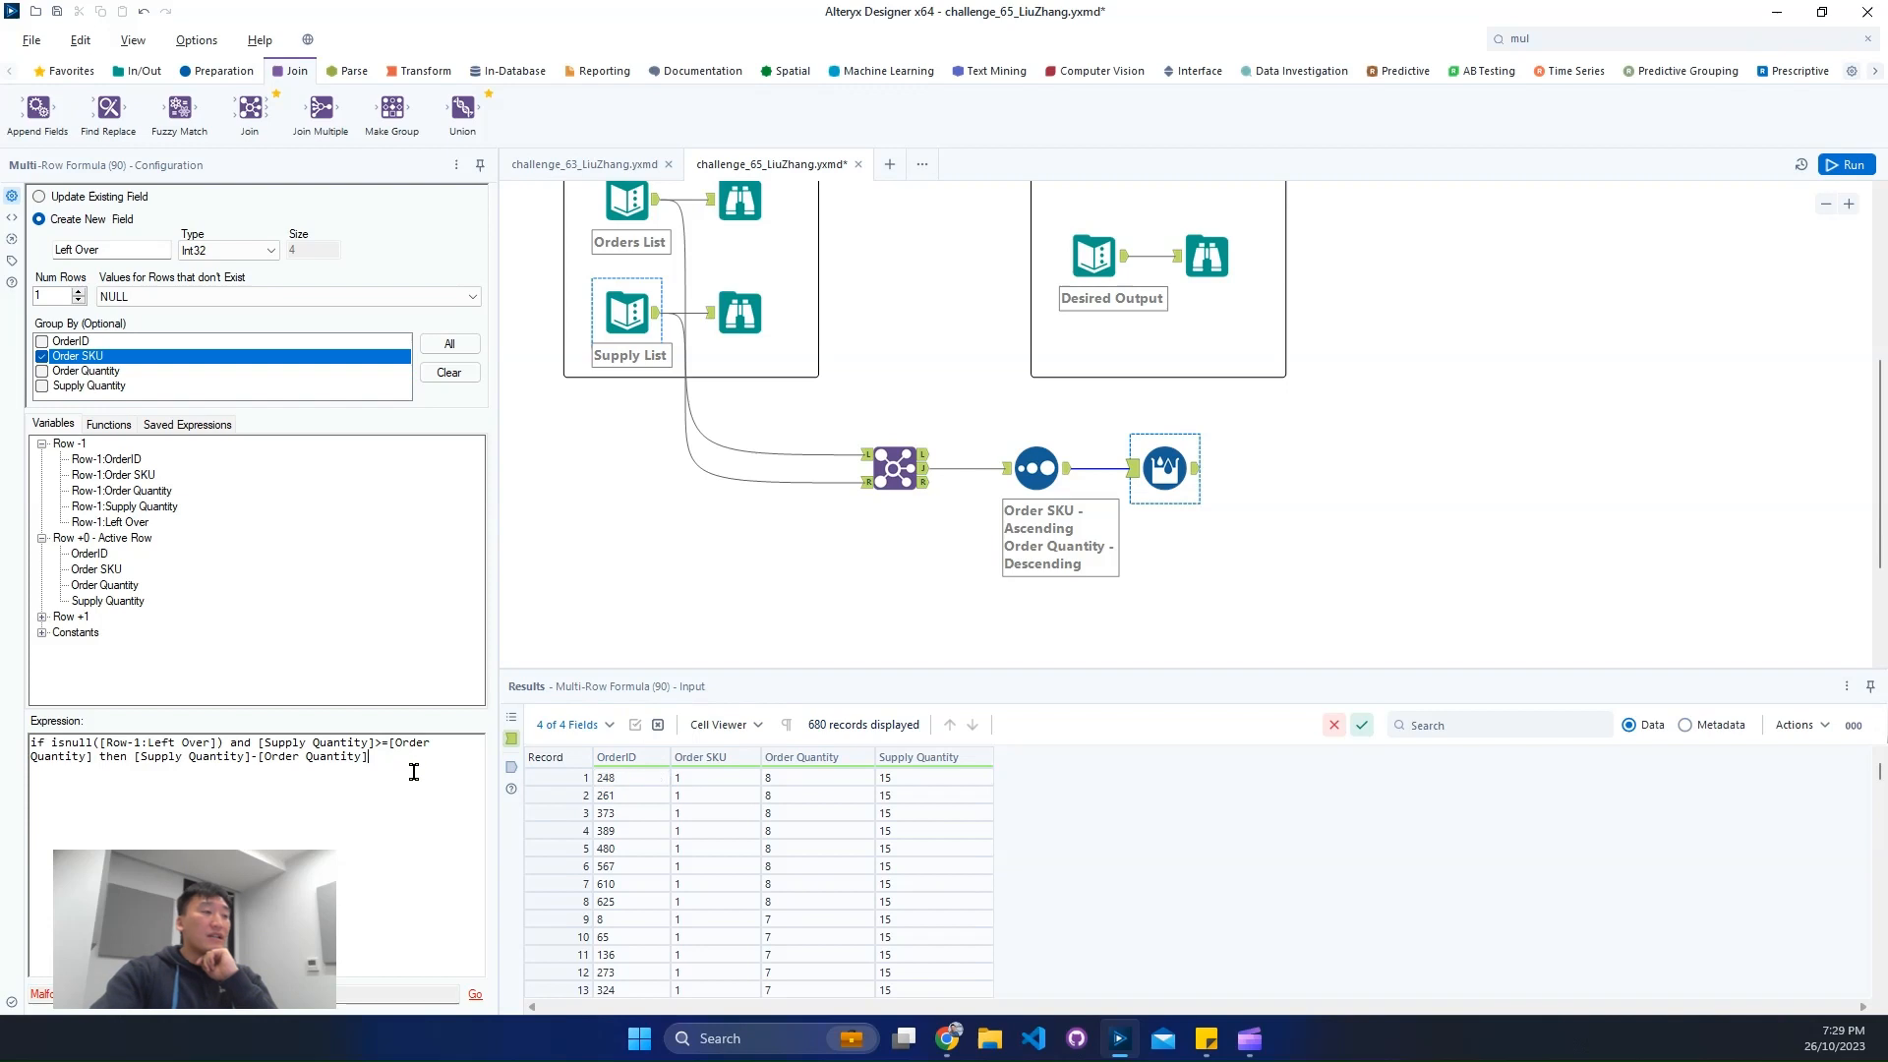
pyautogui.press('Return')
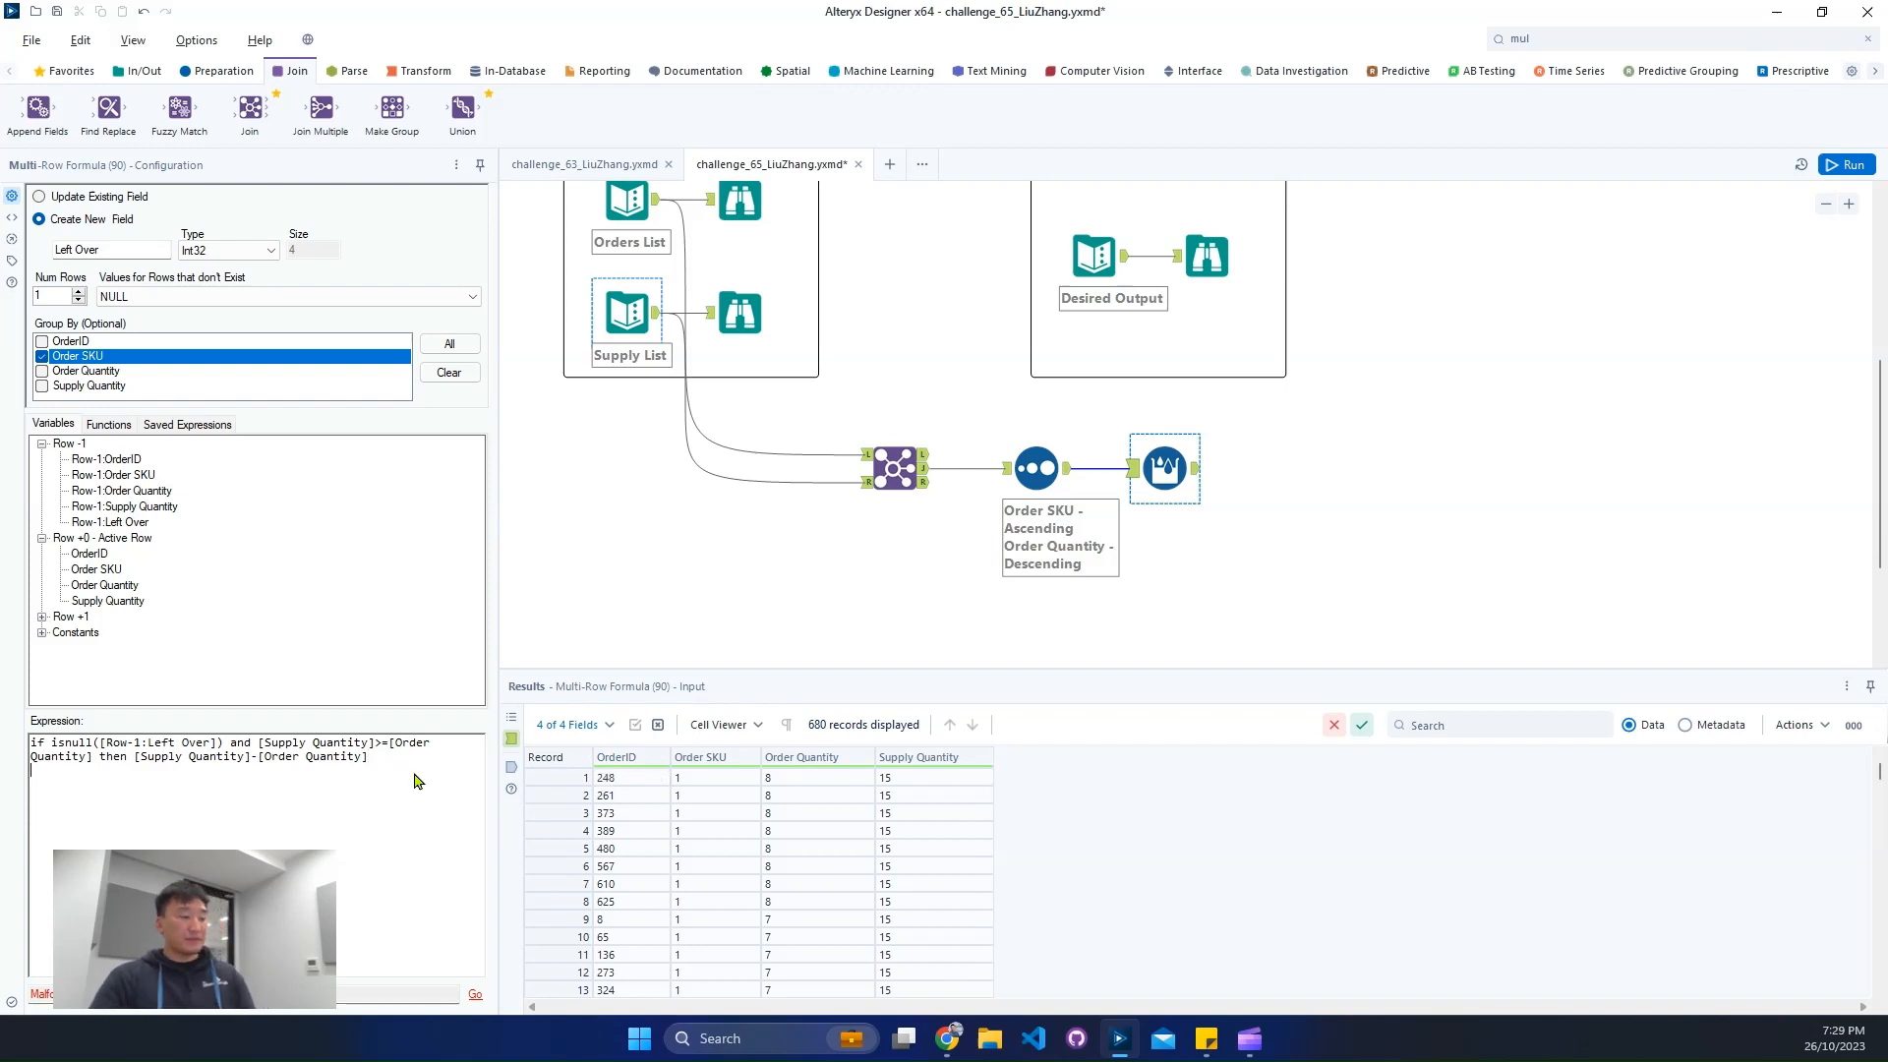
# - Add the condition elseif [Row-1:Left Over] >= [Order Quantity] then as the expression's next line
pyautogui.write('else')
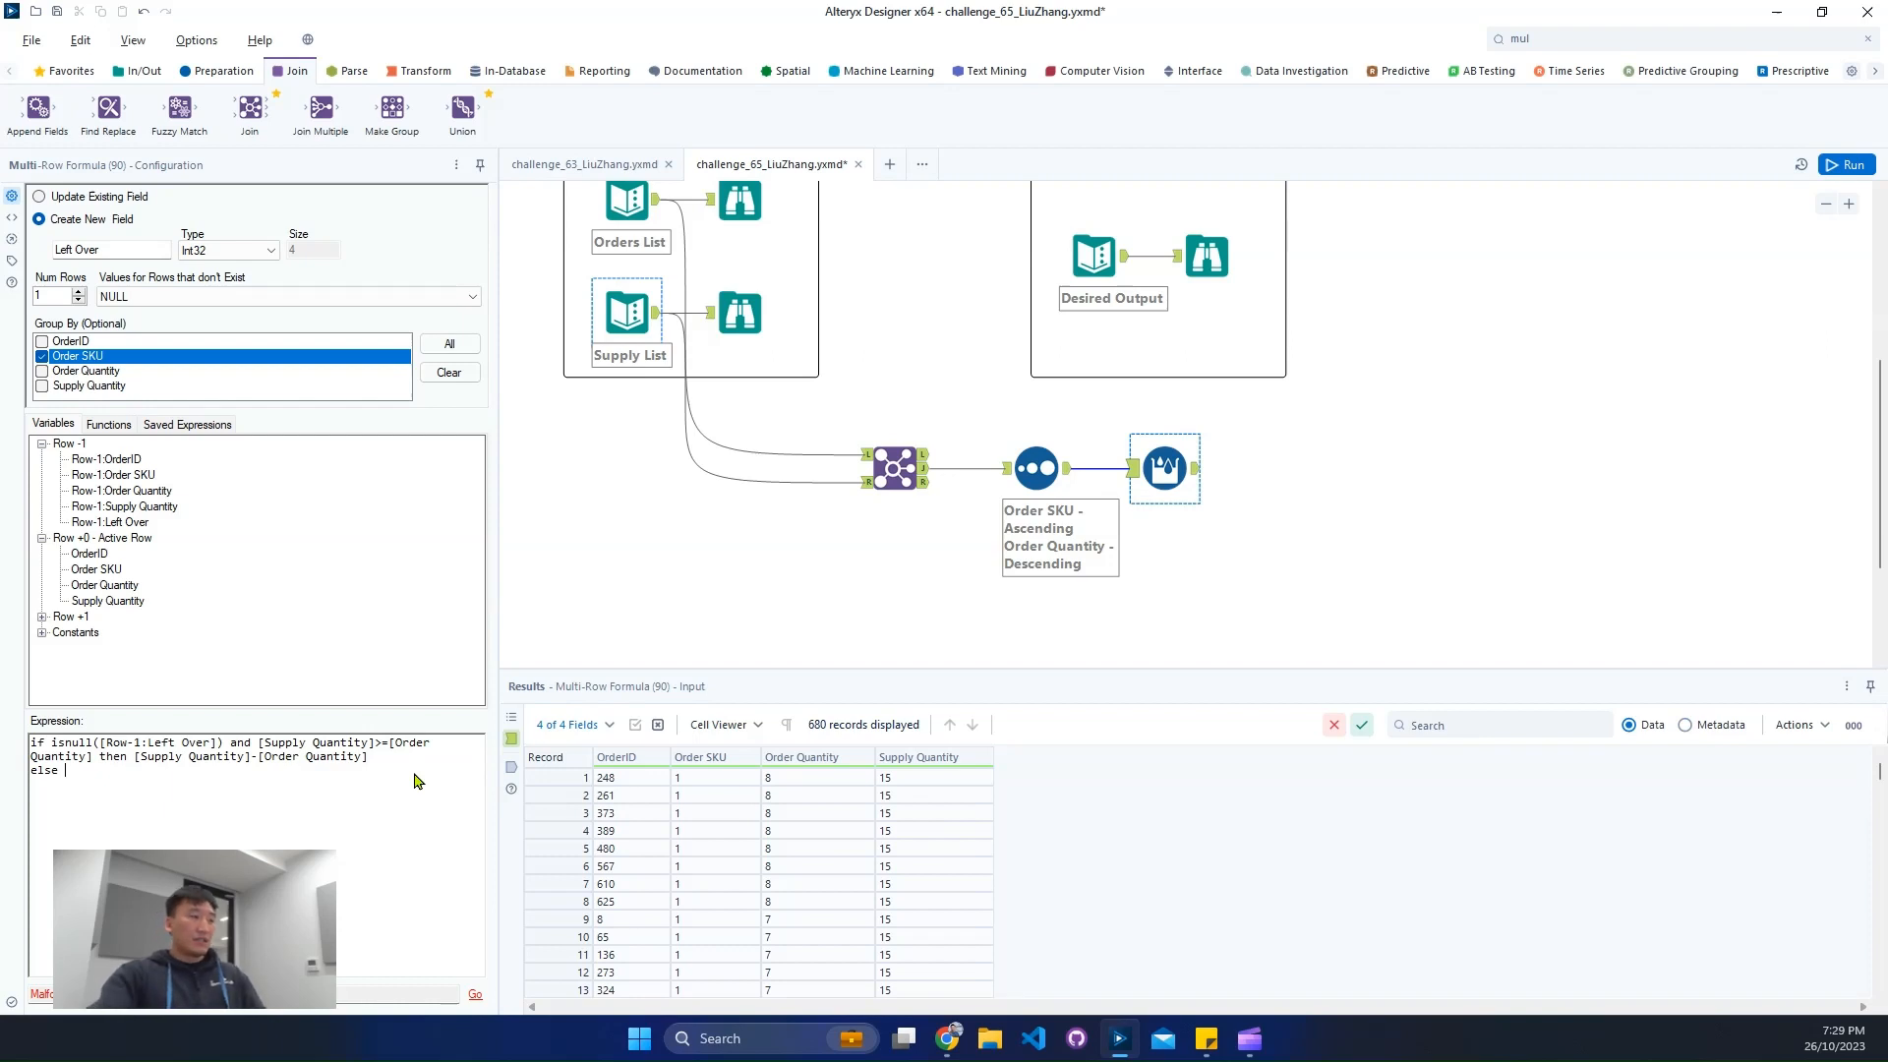
pyautogui.click(121, 524)
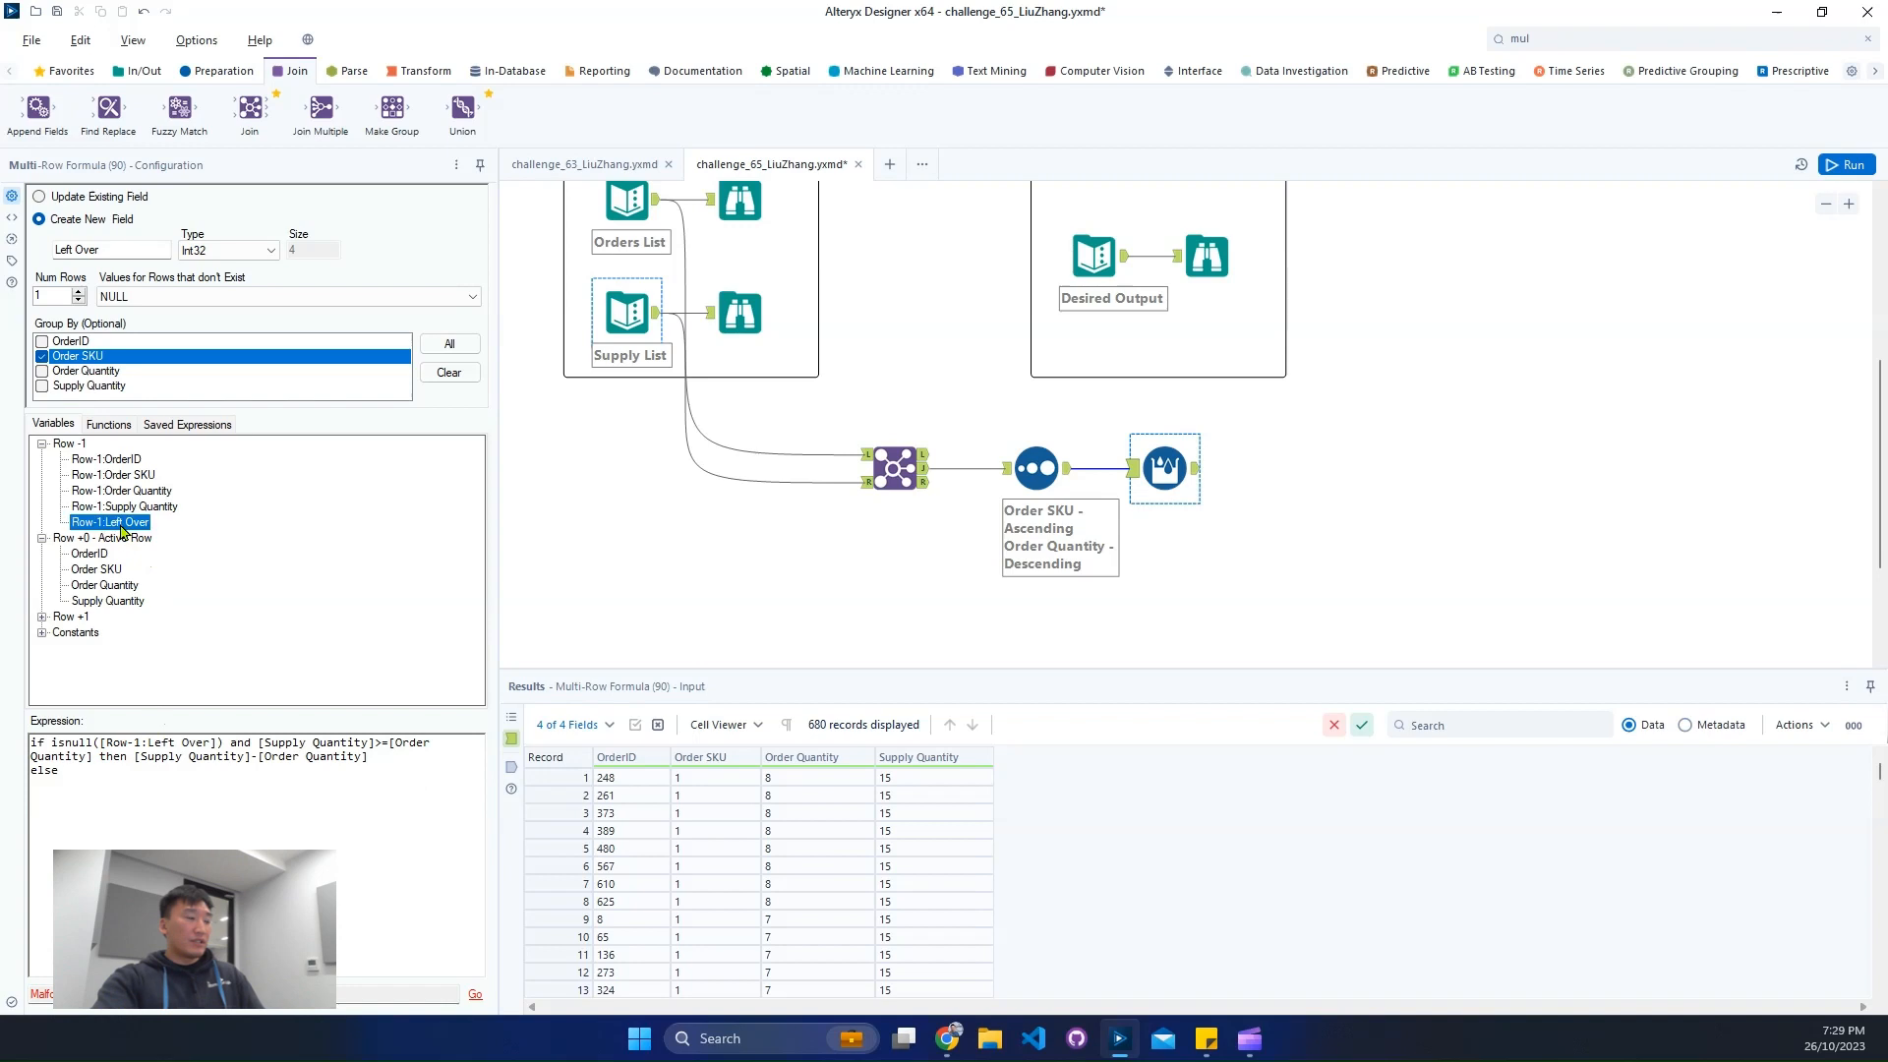
pyautogui.doubleClick(121, 525)
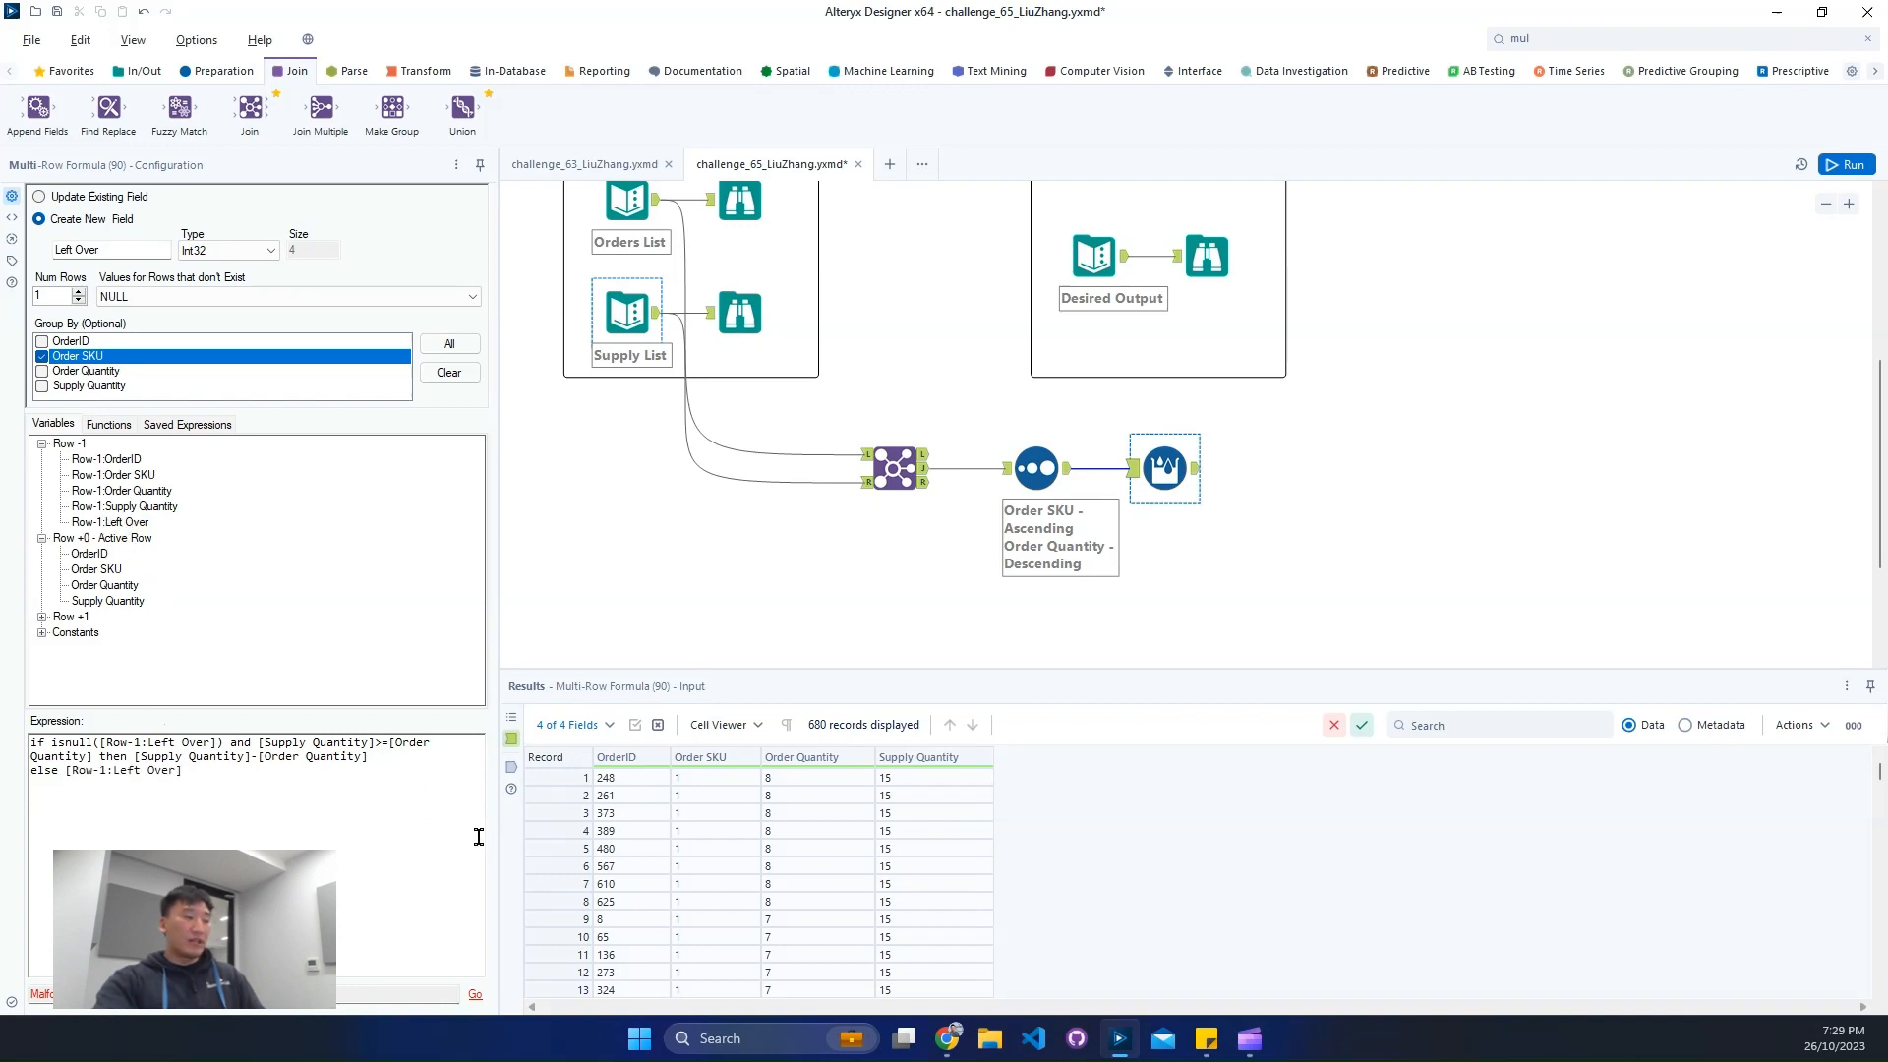
pyautogui.write('>=')
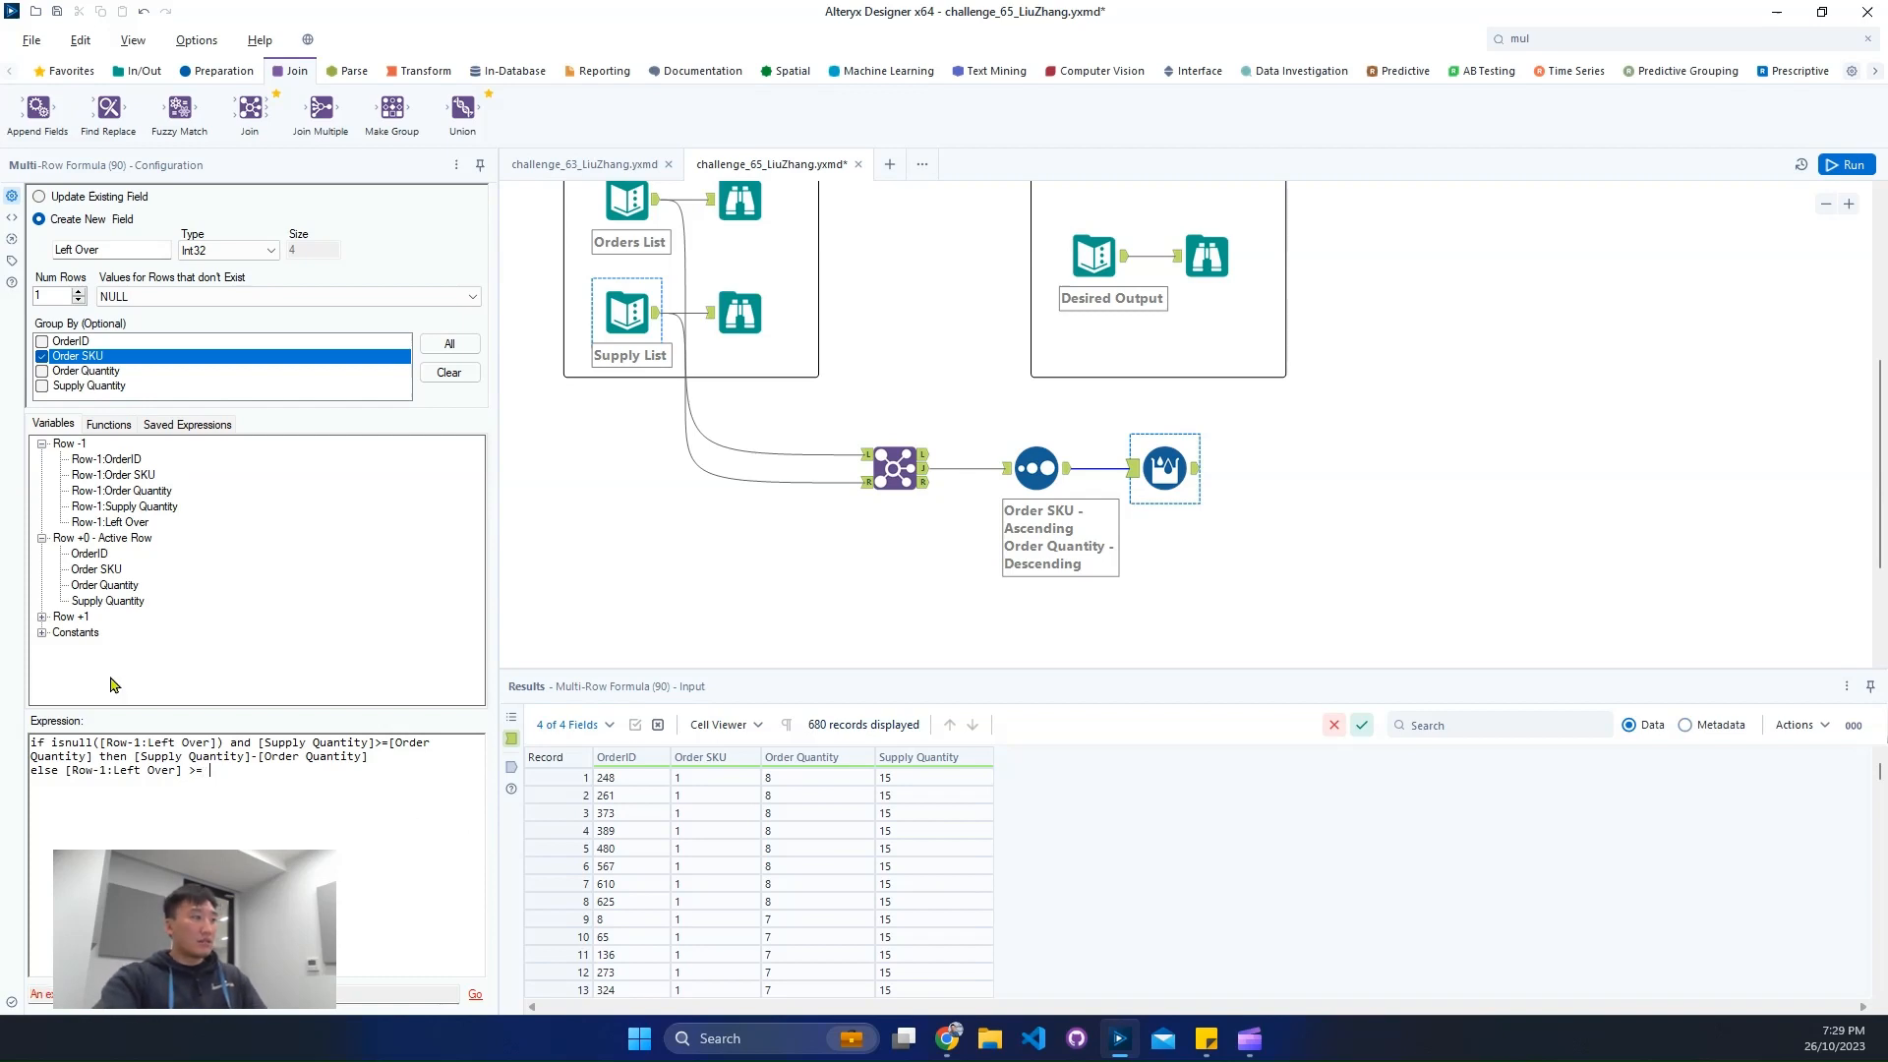
pyautogui.doubleClick(104, 585)
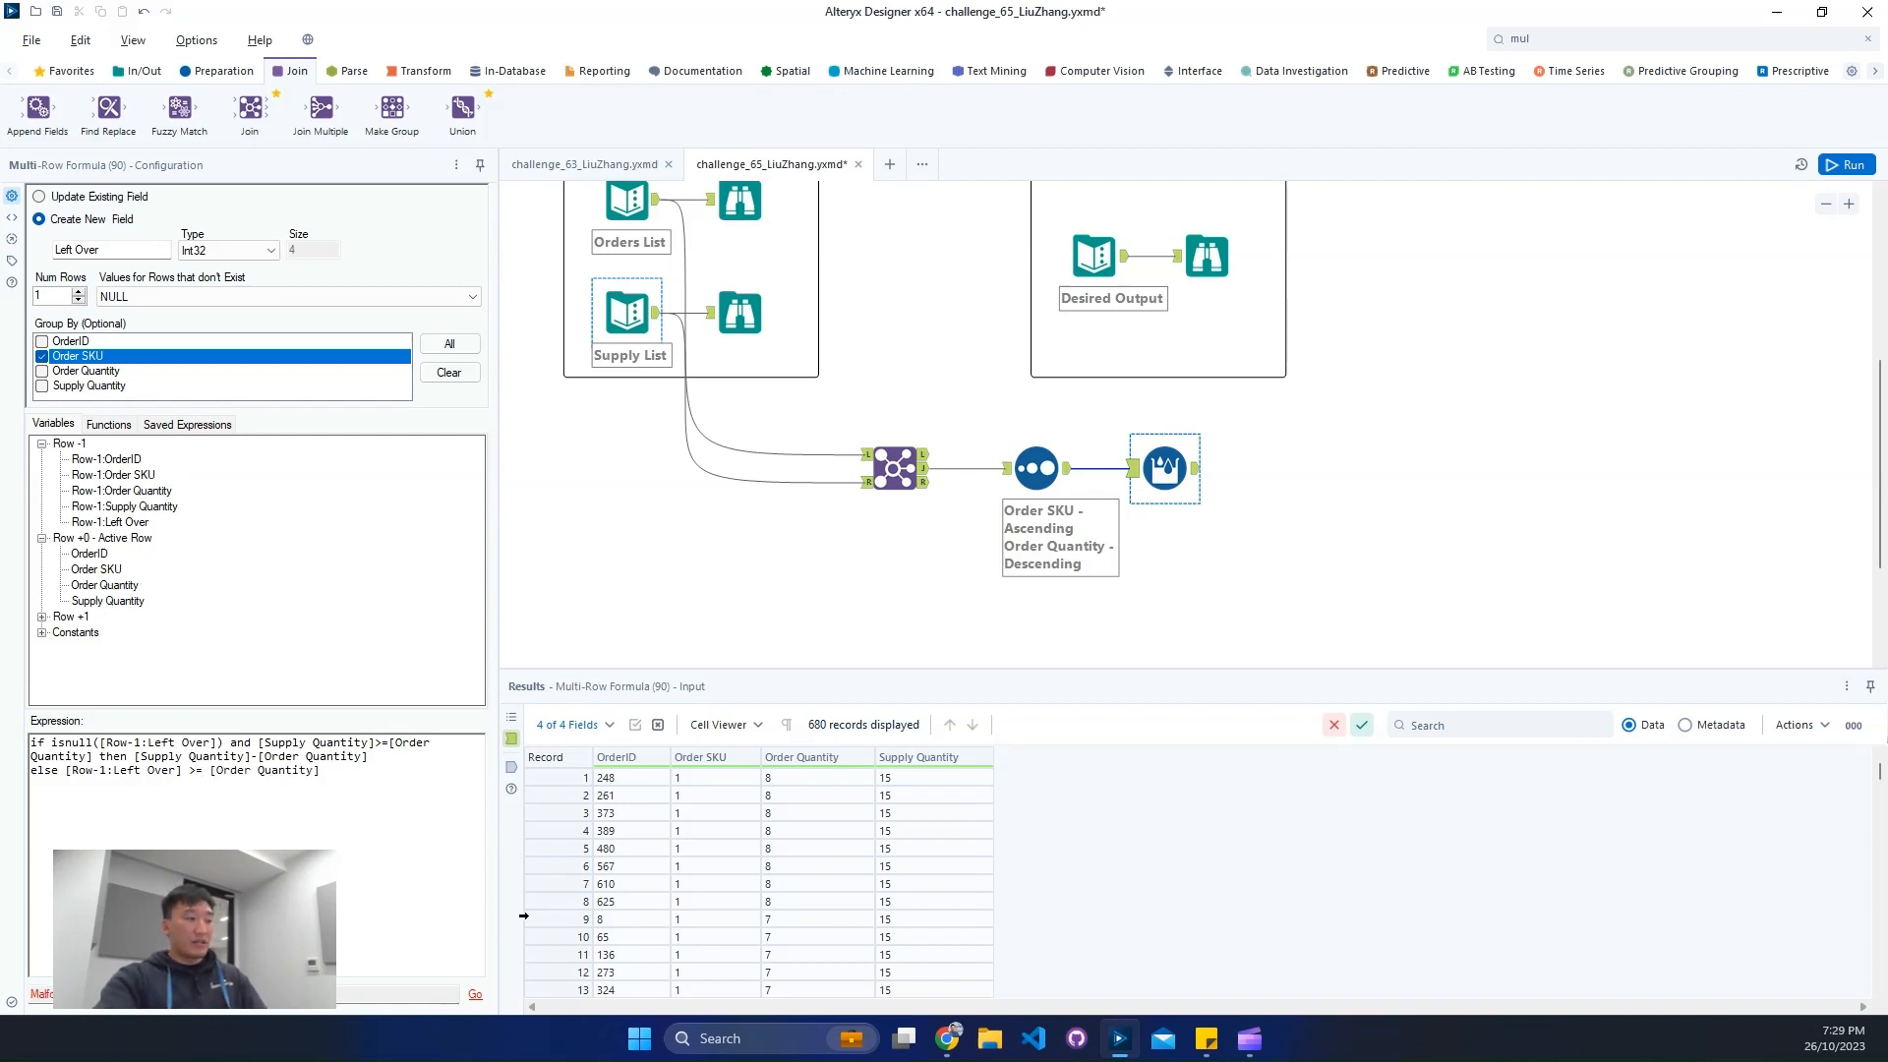
pyautogui.write('then')
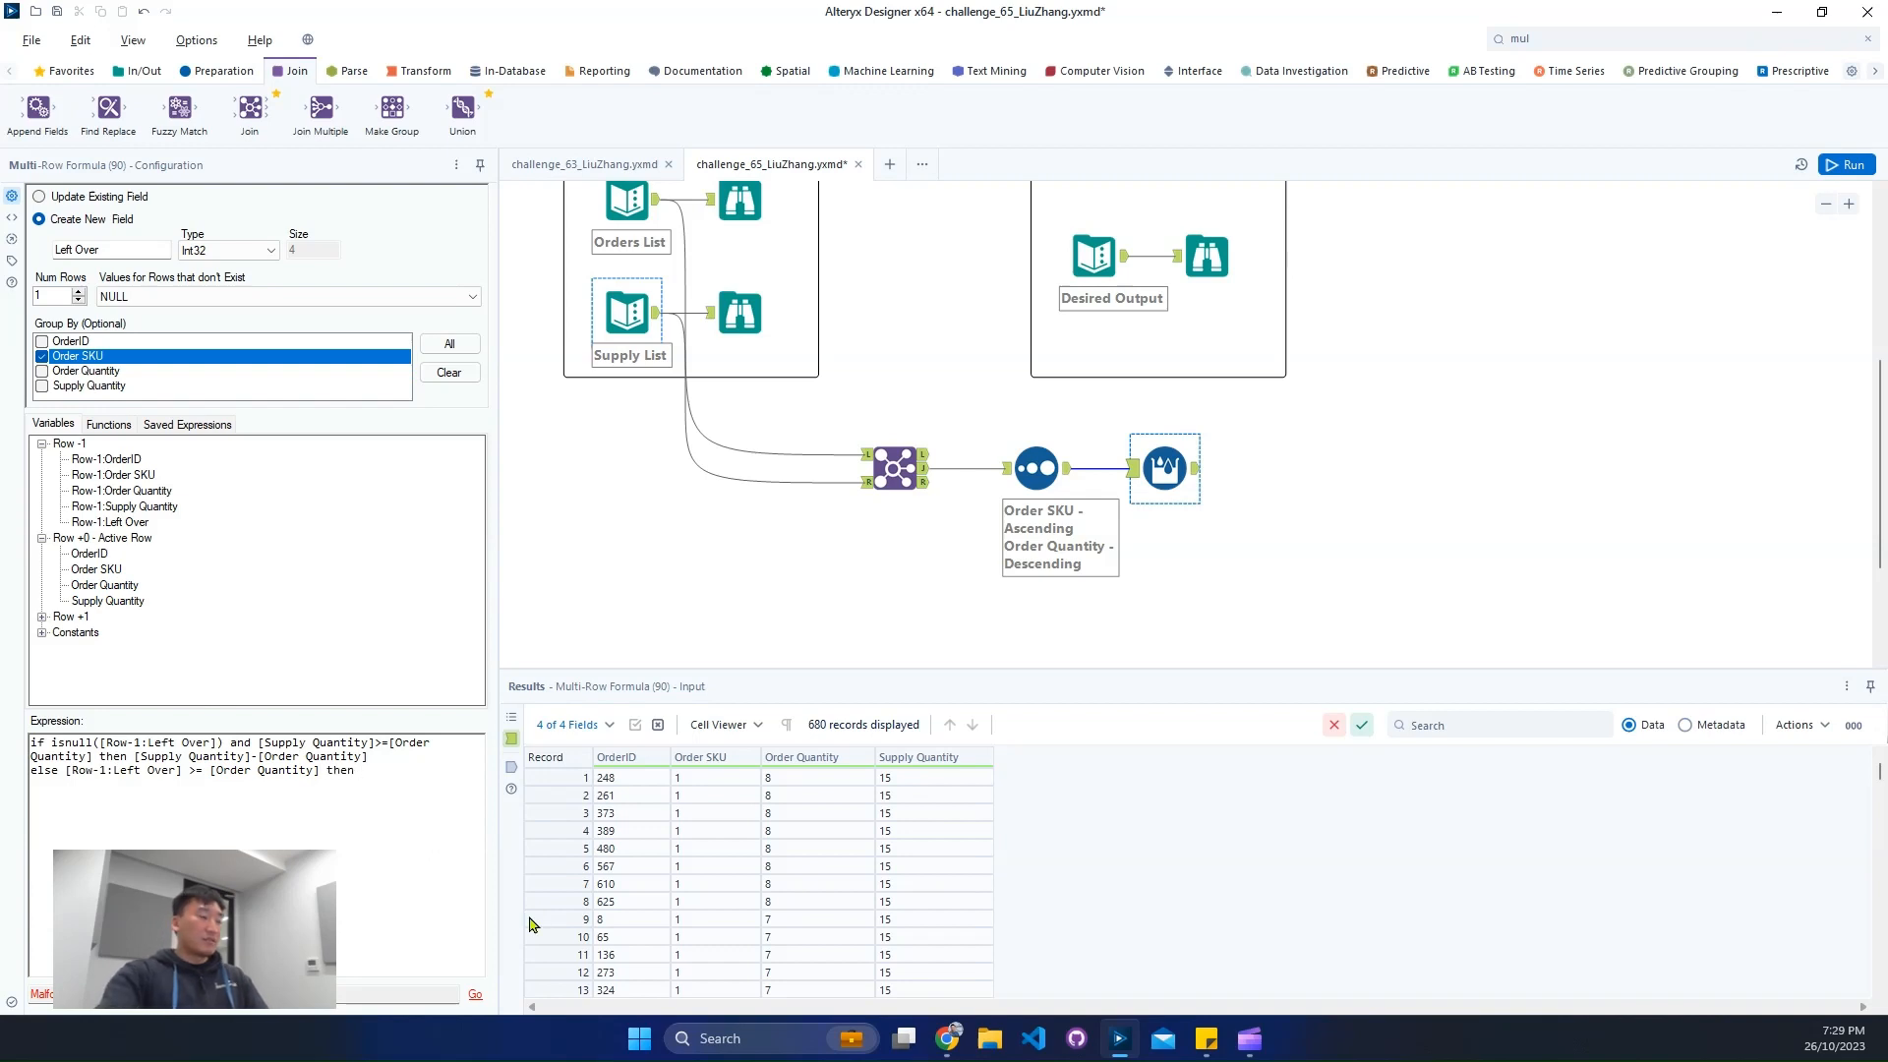
pyautogui.click(58, 770)
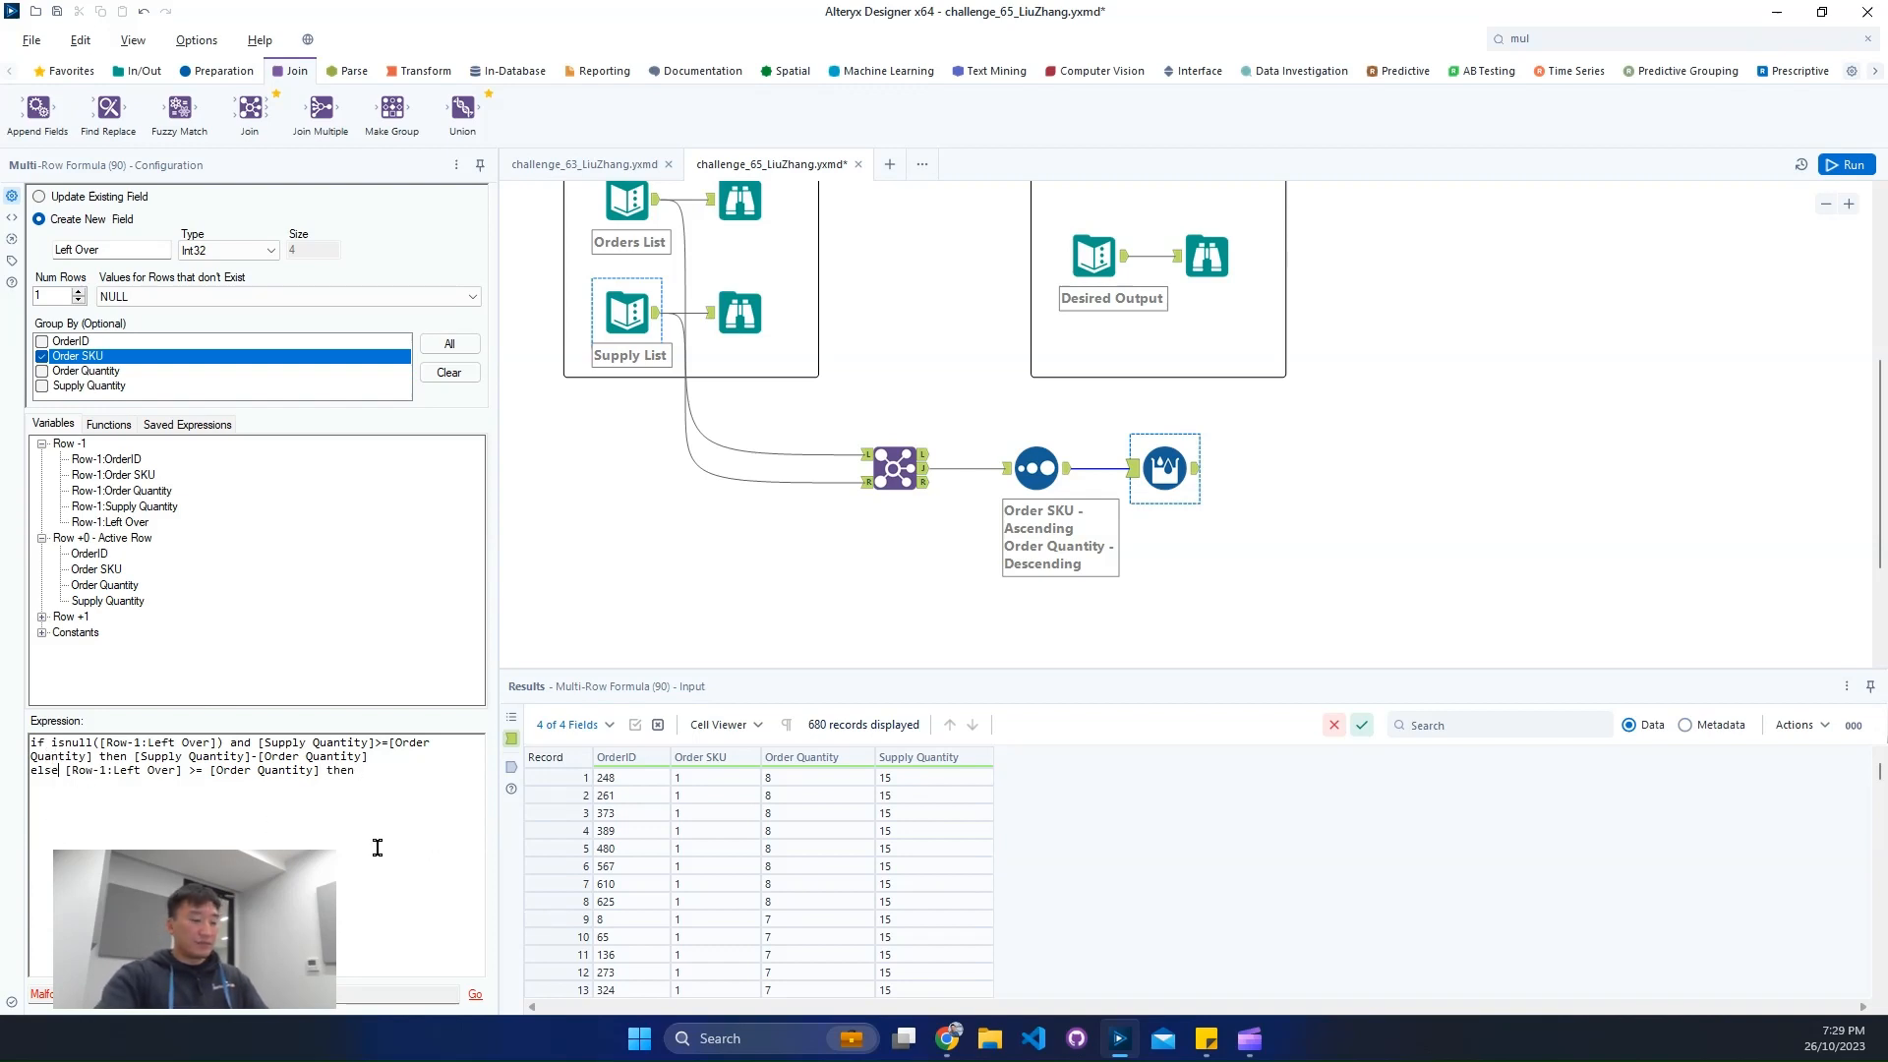
pyautogui.write('if')
pyautogui.click(398, 823)
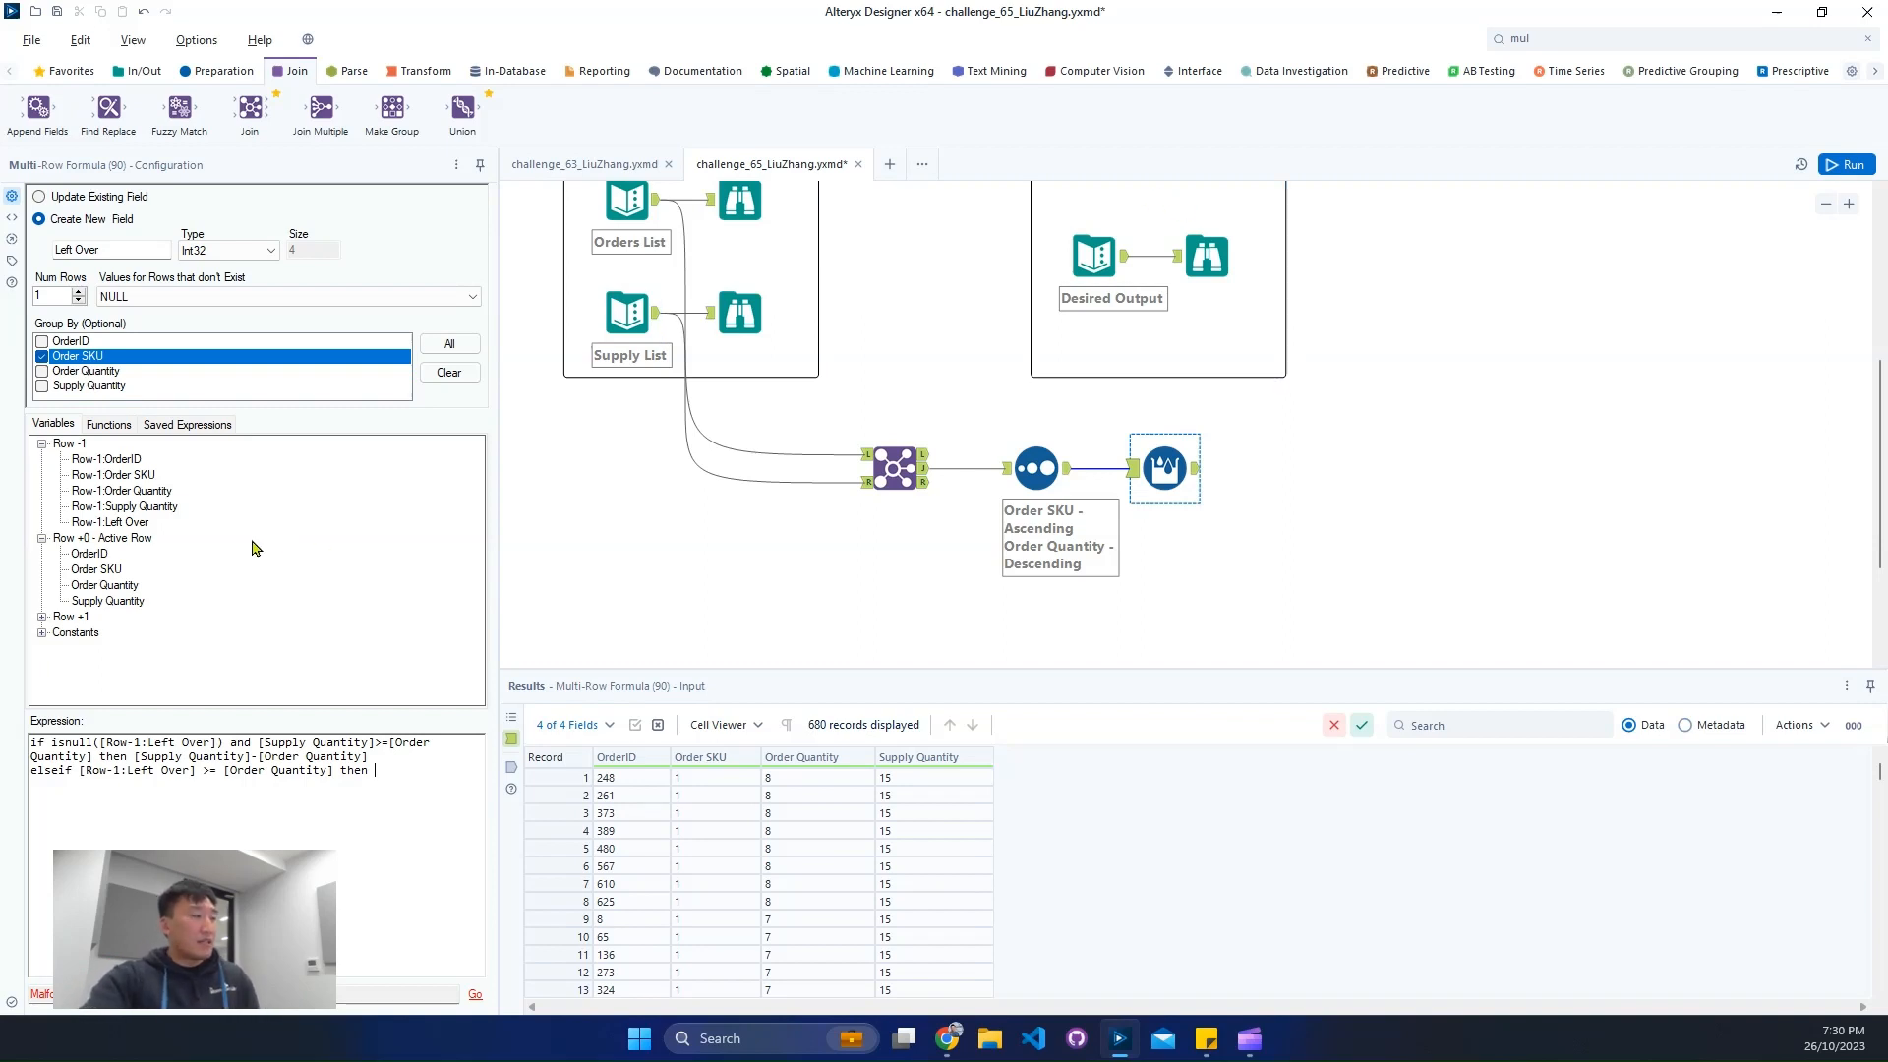
# - Make the elseif branch return [Row-1:Left Over]-[Order Quantity], using the active row's order quantity
pyautogui.click(134, 524)
pyautogui.doubleClick(134, 524)
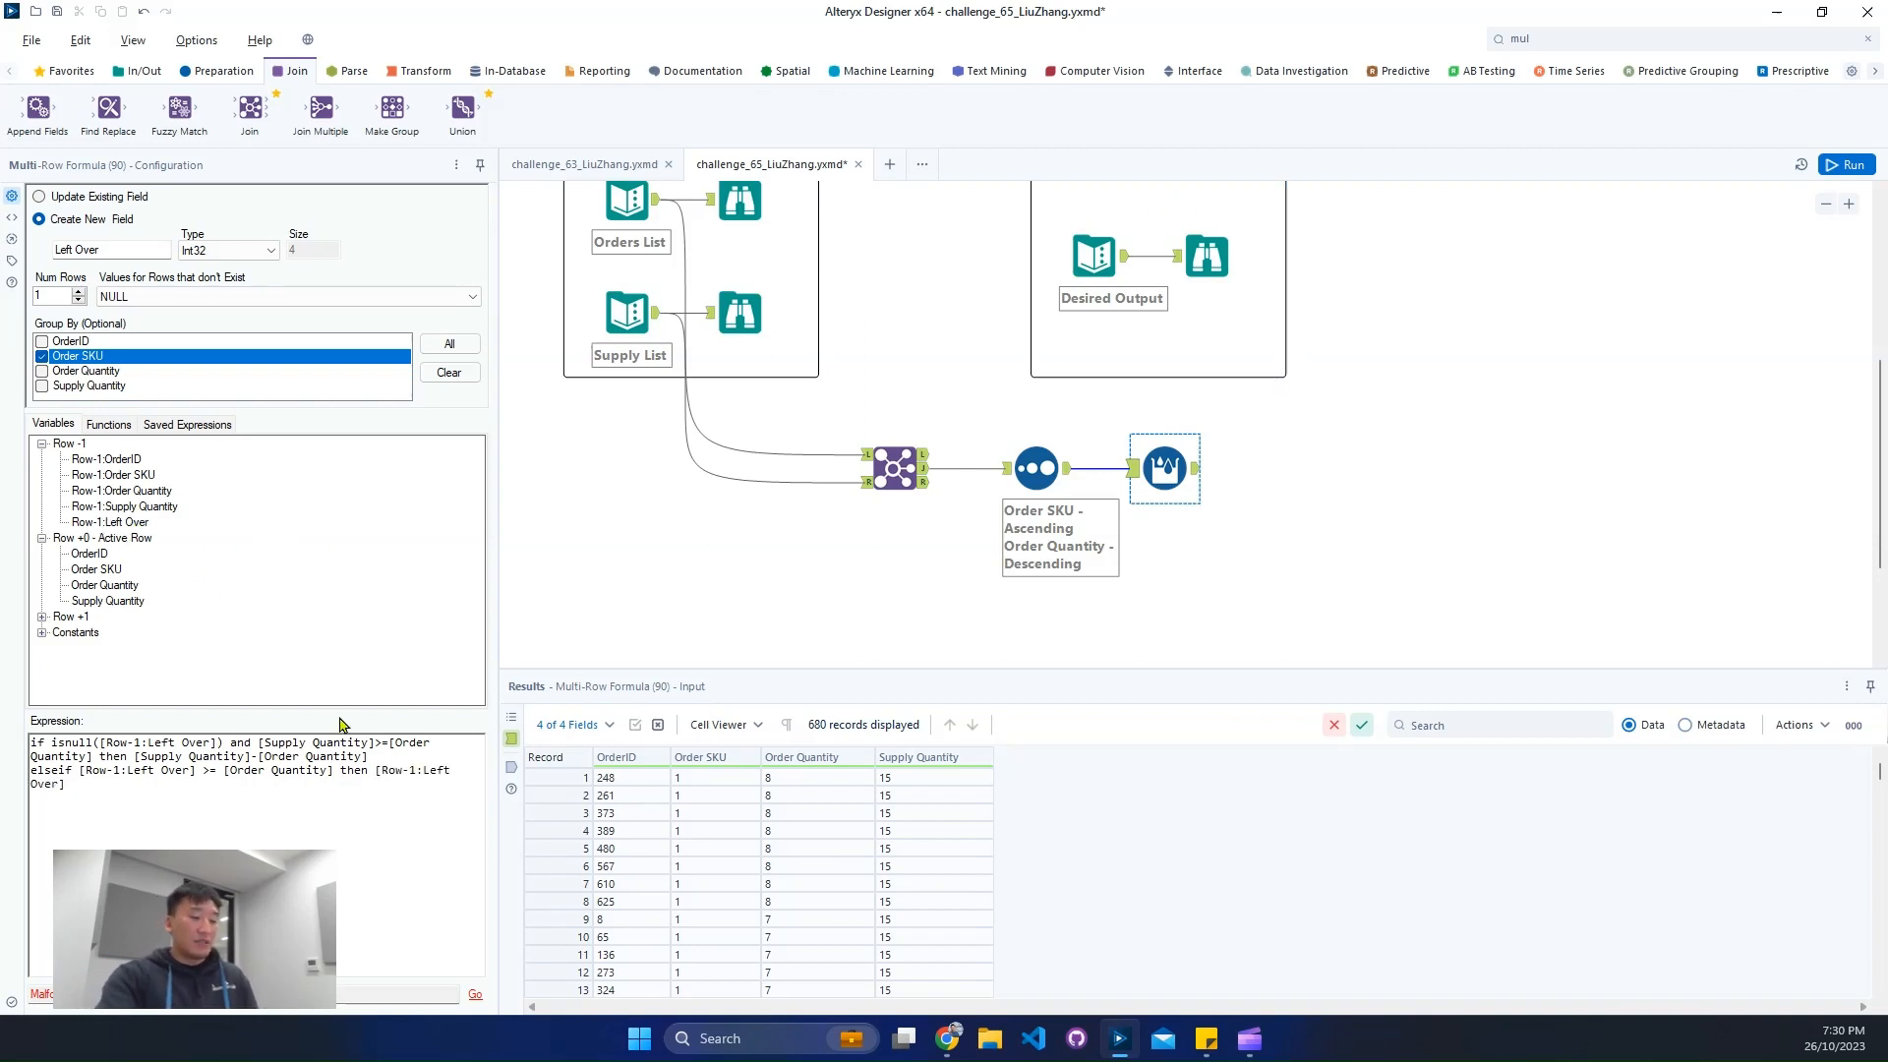
pyautogui.write('-')
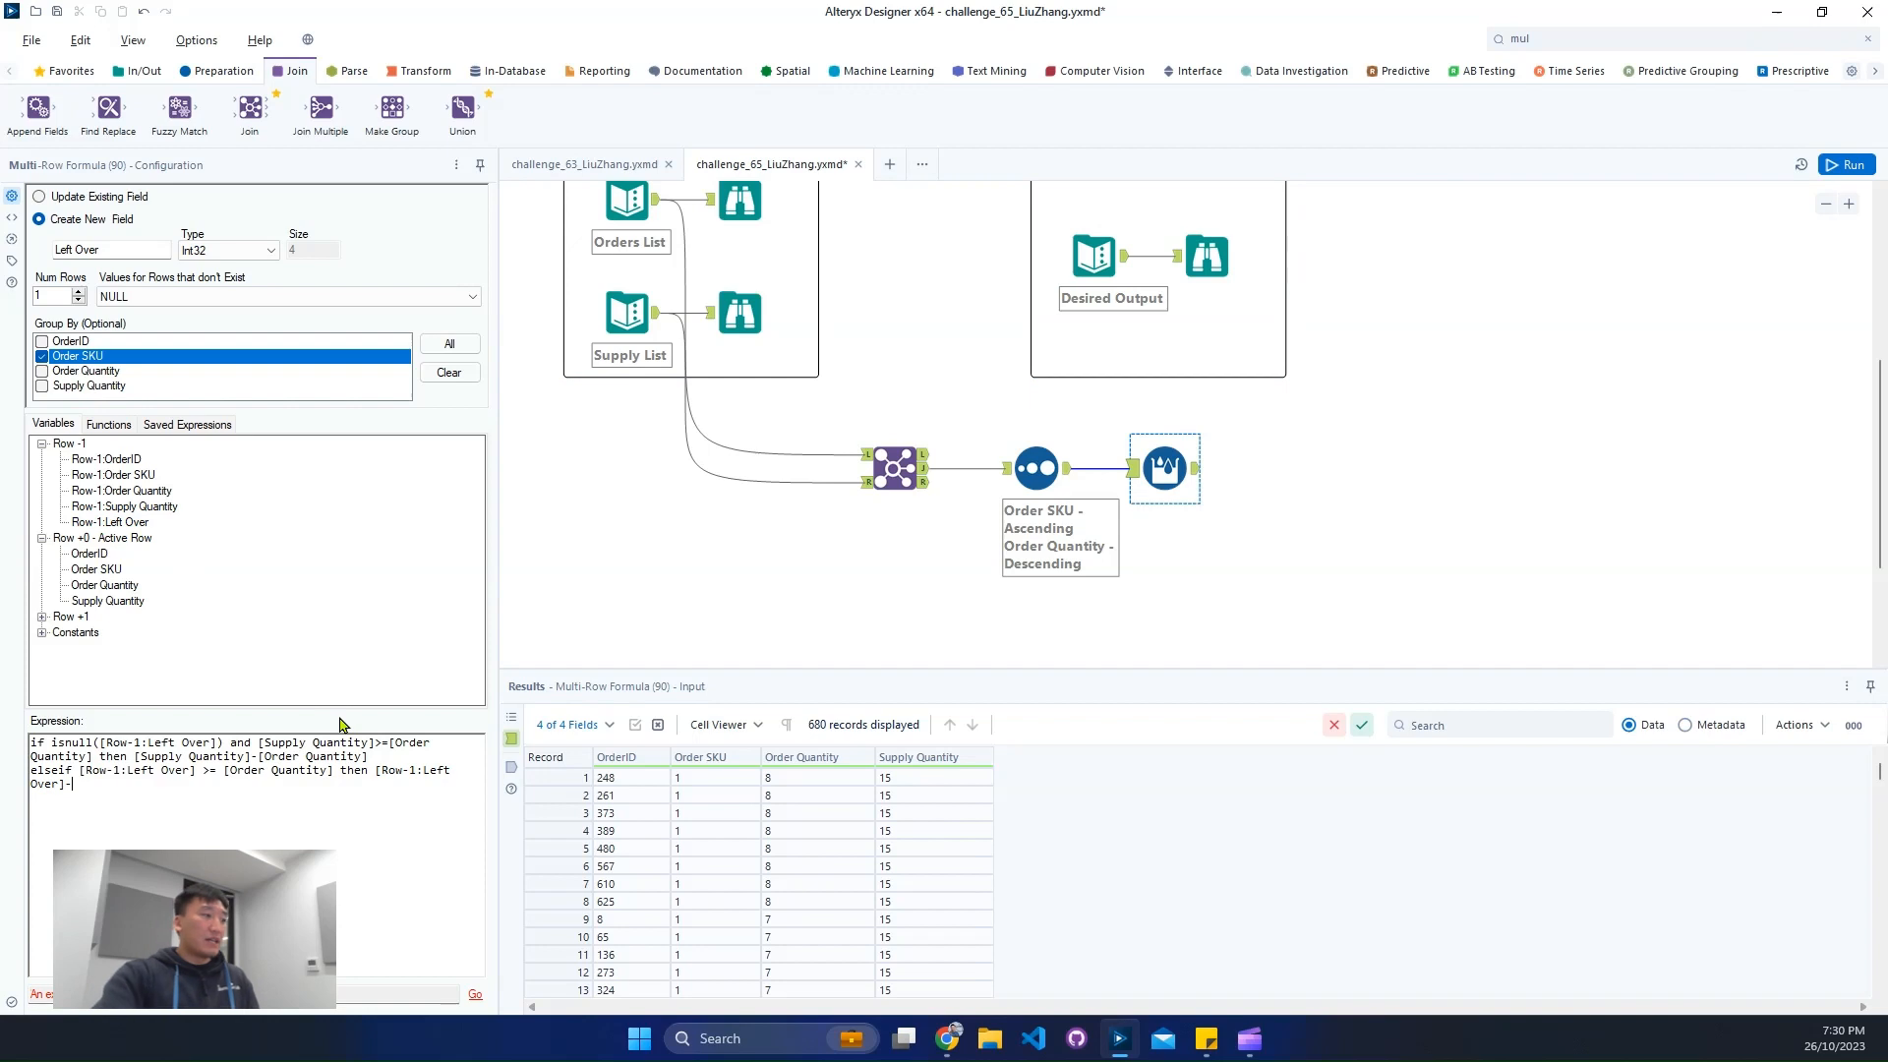
pyautogui.doubleClick(110, 586)
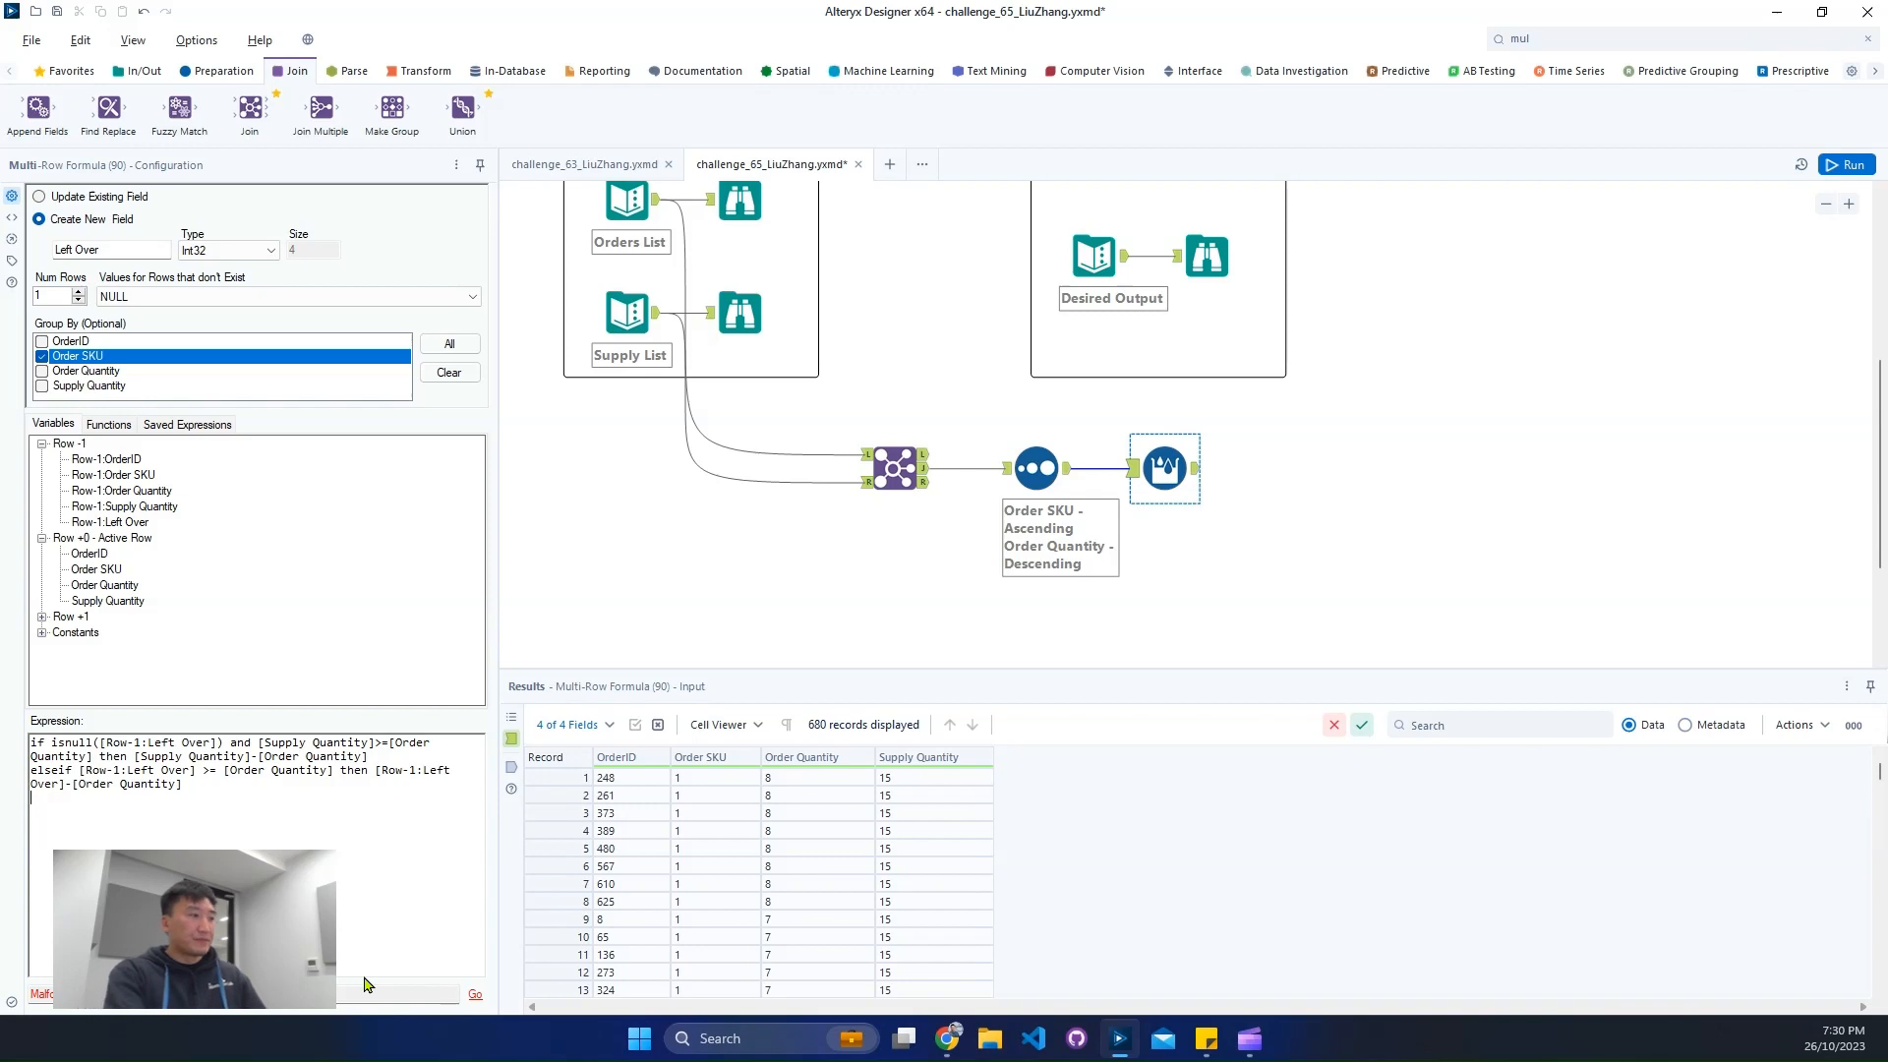
# - Finish the expression with else 0 and endif lines, and clear the 0 from the else branch
pyautogui.write('else 0')
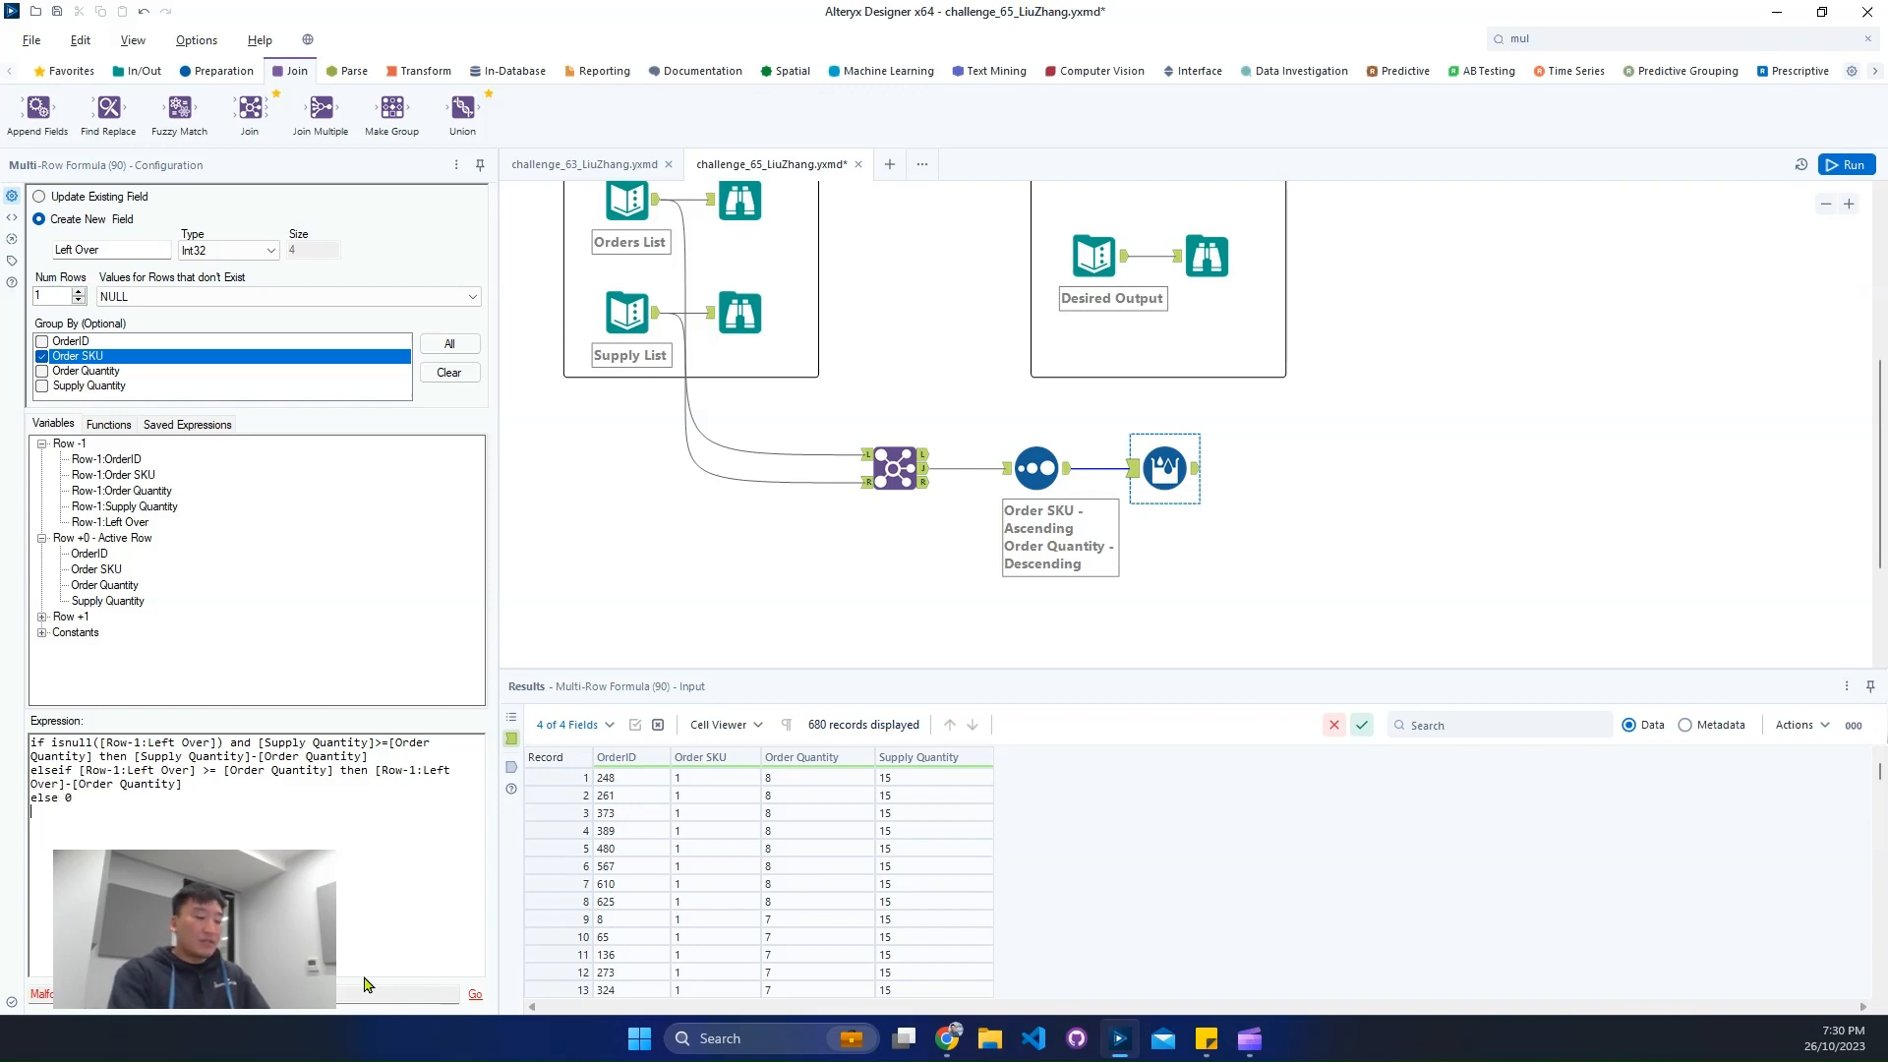
pyautogui.press('Return')
pyautogui.write('endif')
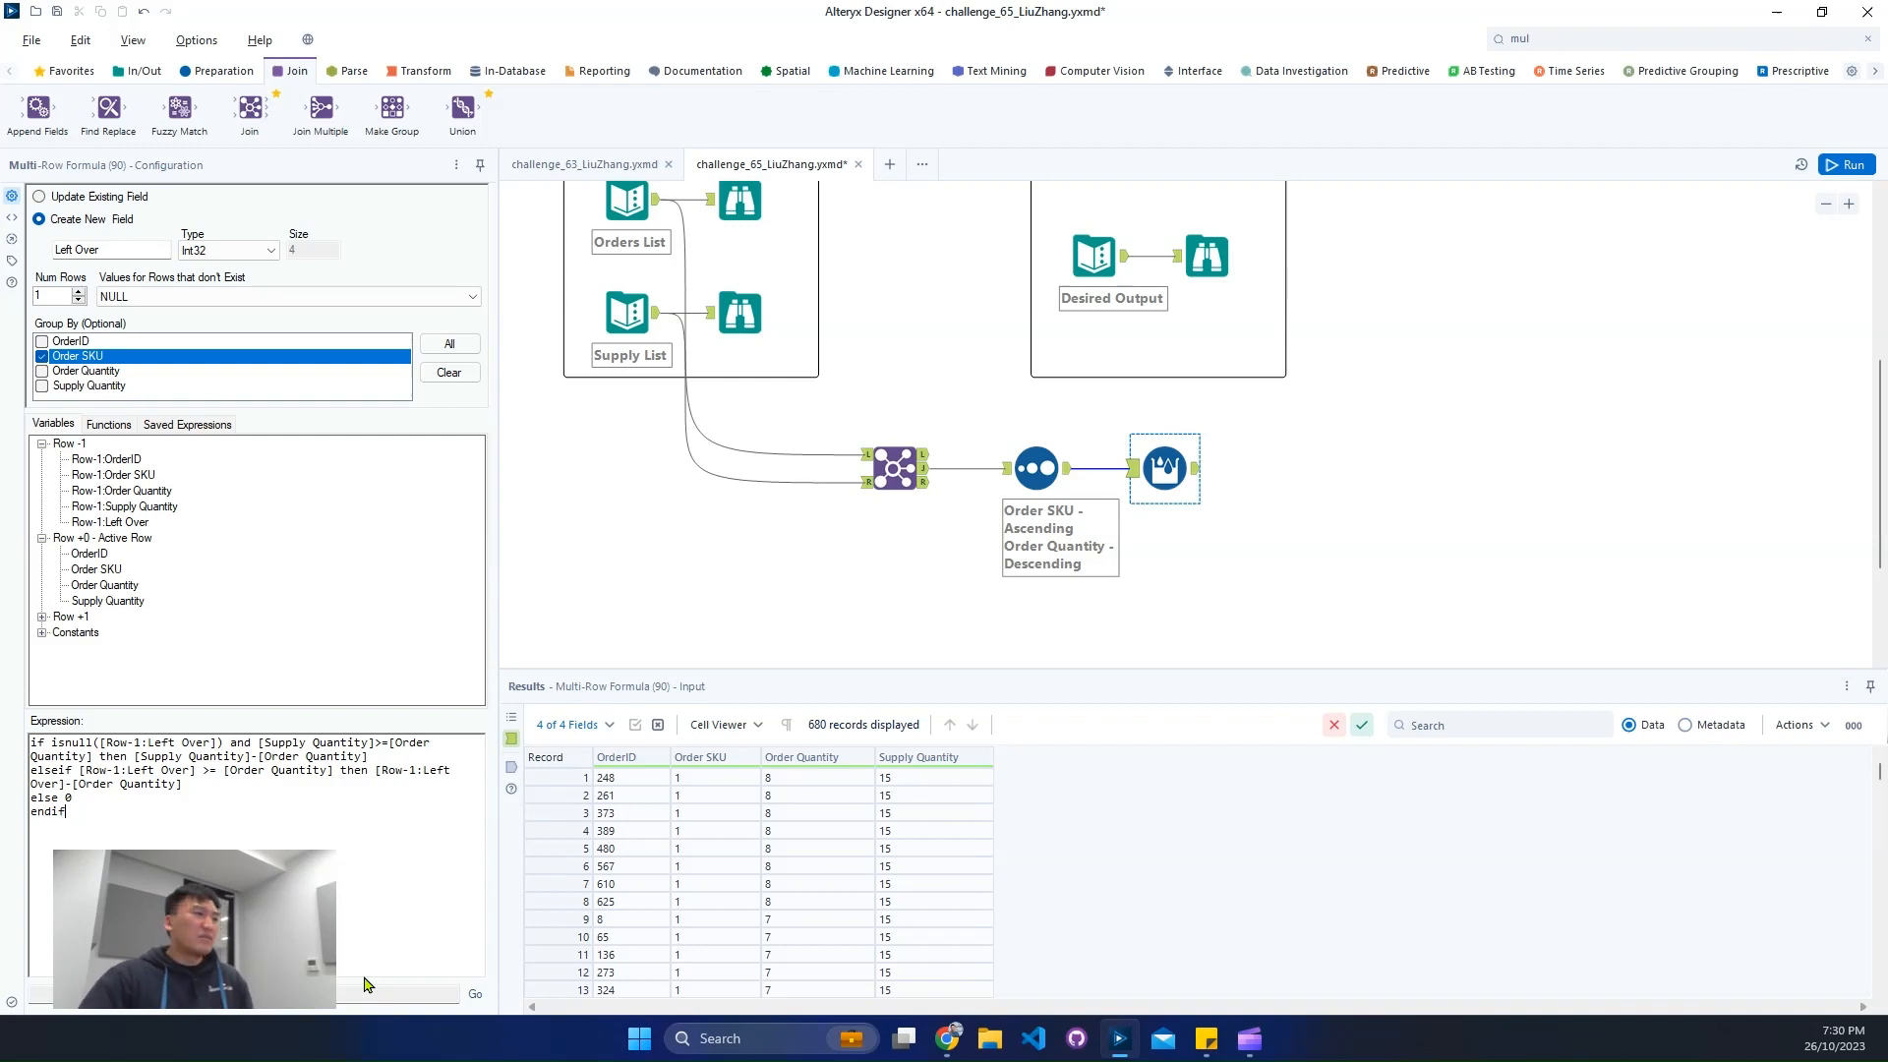
pyautogui.click(127, 797)
pyautogui.press('BackSpace')
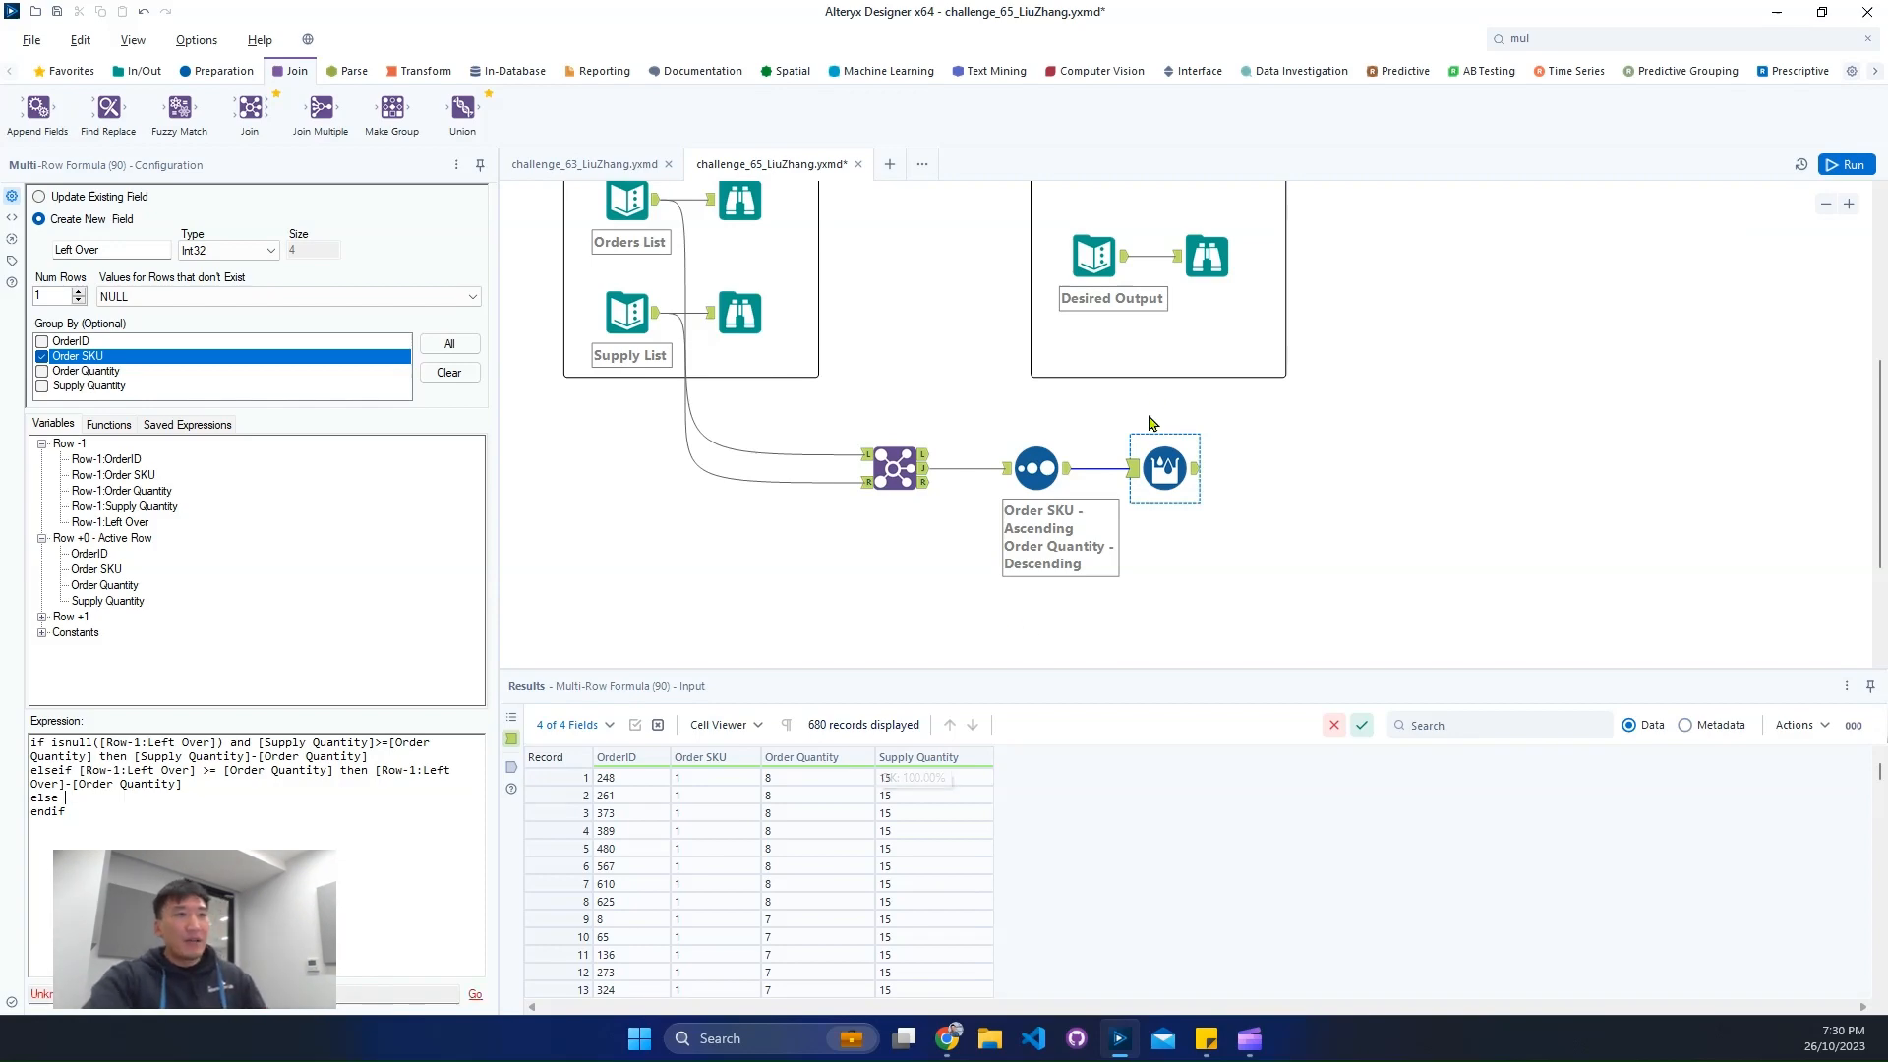
# - Examine the demand, supply and remaining values of the first records in the Desired Output
pyautogui.click(1192, 269)
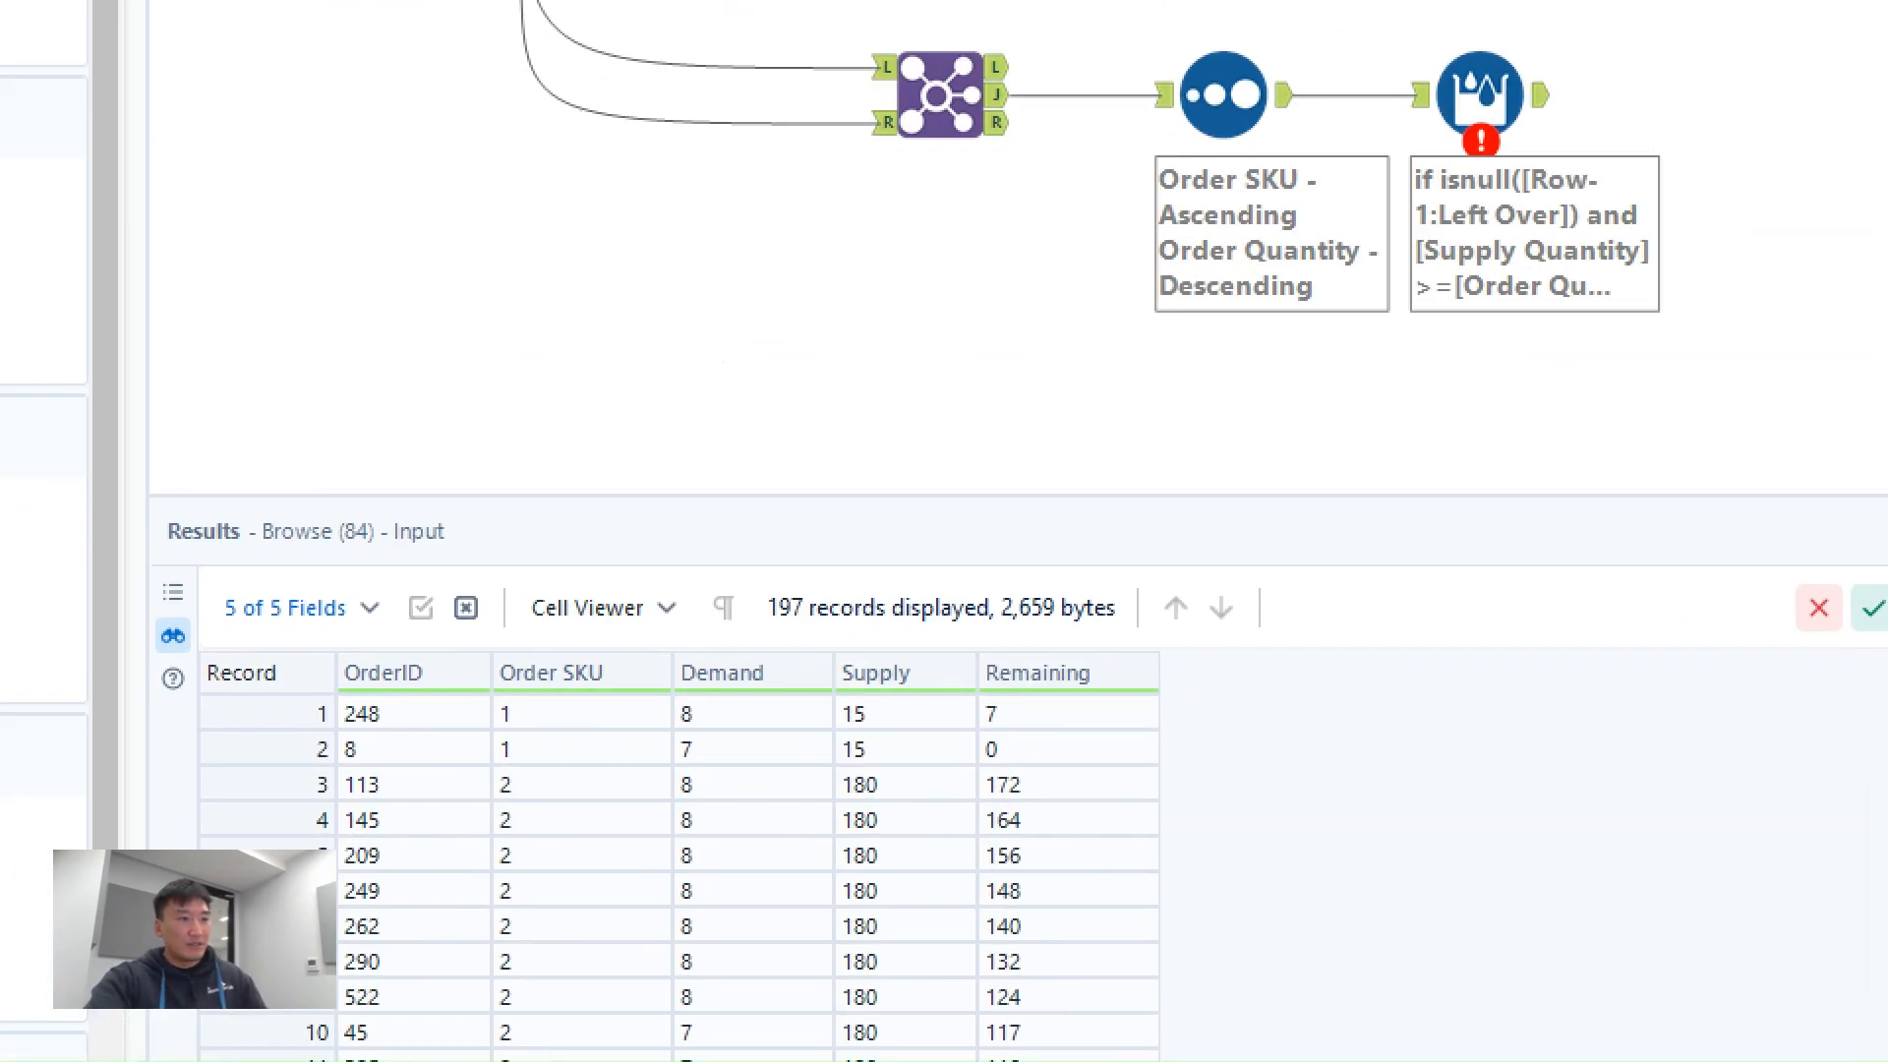
pyautogui.click(813, 846)
pyautogui.moveTo(294, 626)
pyautogui.mouseDown()
pyautogui.moveTo(417, 701)
pyautogui.moveTo(1283, 776)
pyautogui.mouseUp()
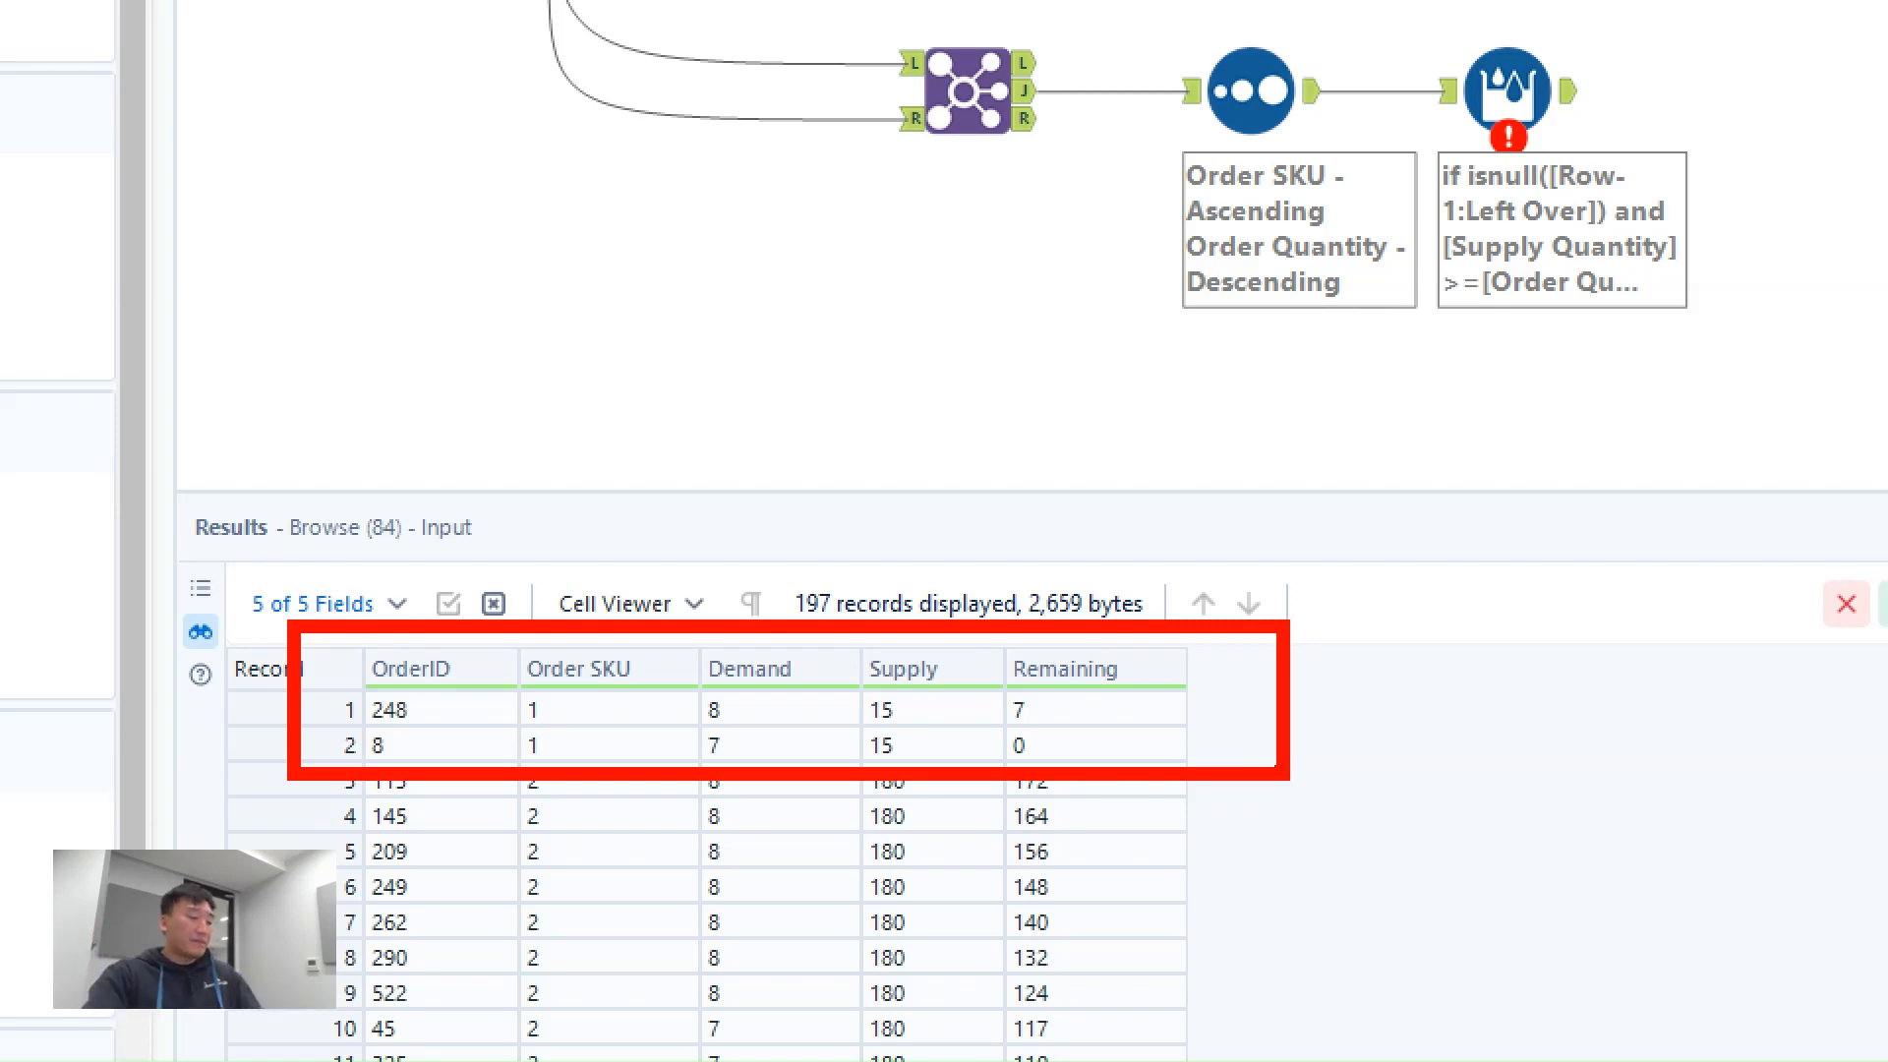
# - Complete the Multi-Row Formula's else branch with [Row-1:Left Over] and run the workflow
pyautogui.click(1153, 464)
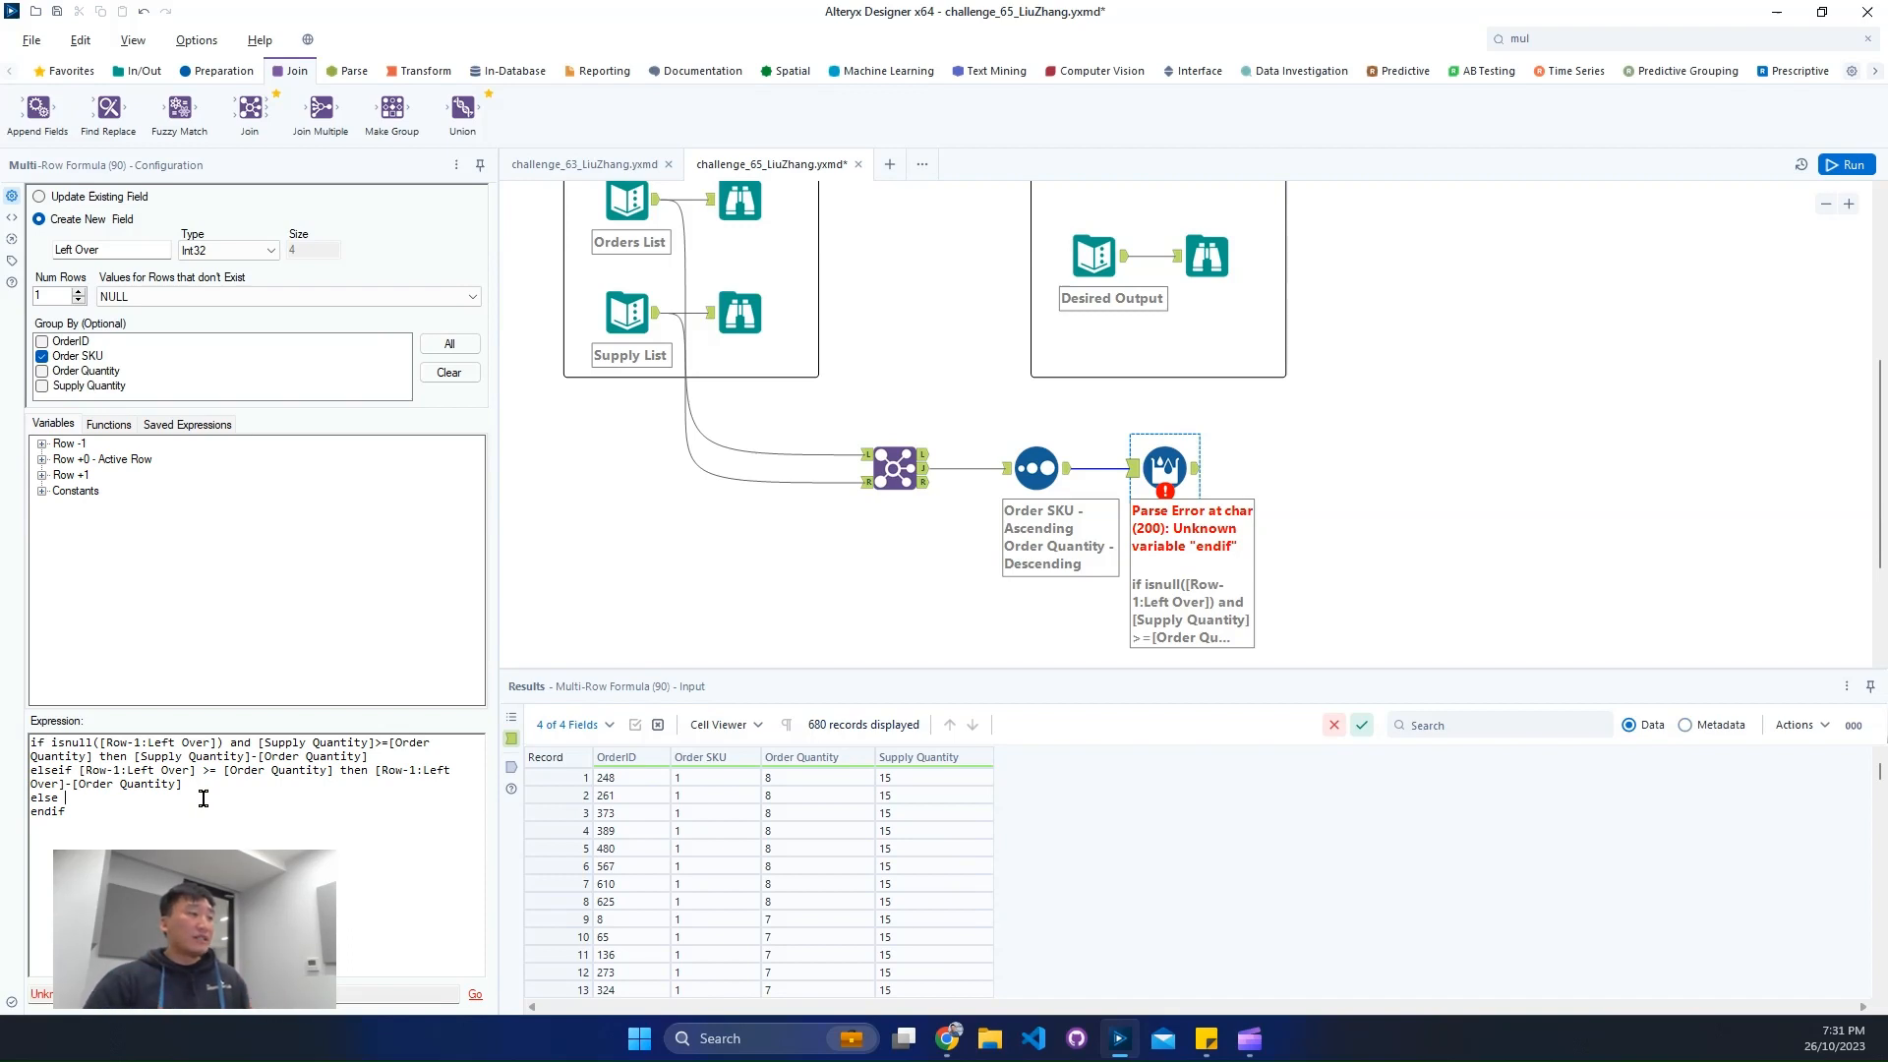
pyautogui.click(41, 443)
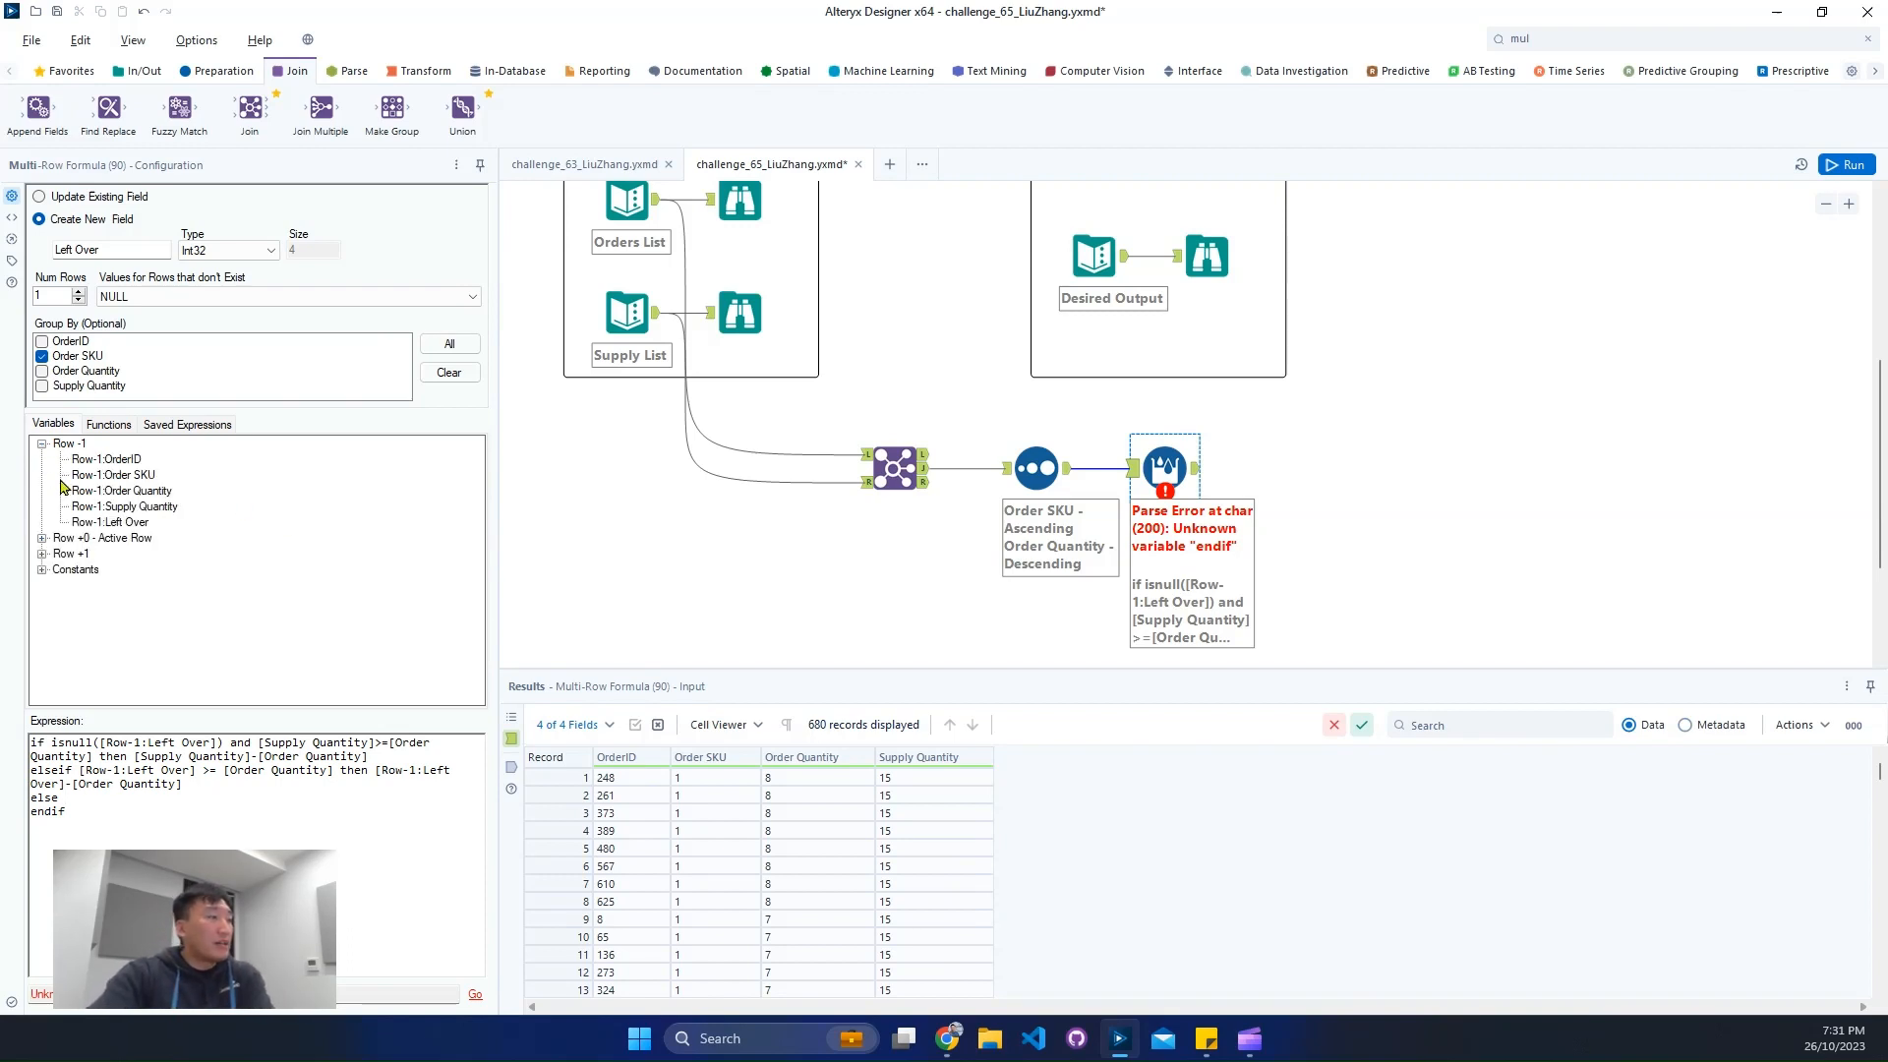
pyautogui.doubleClick(130, 524)
pyautogui.click(1827, 168)
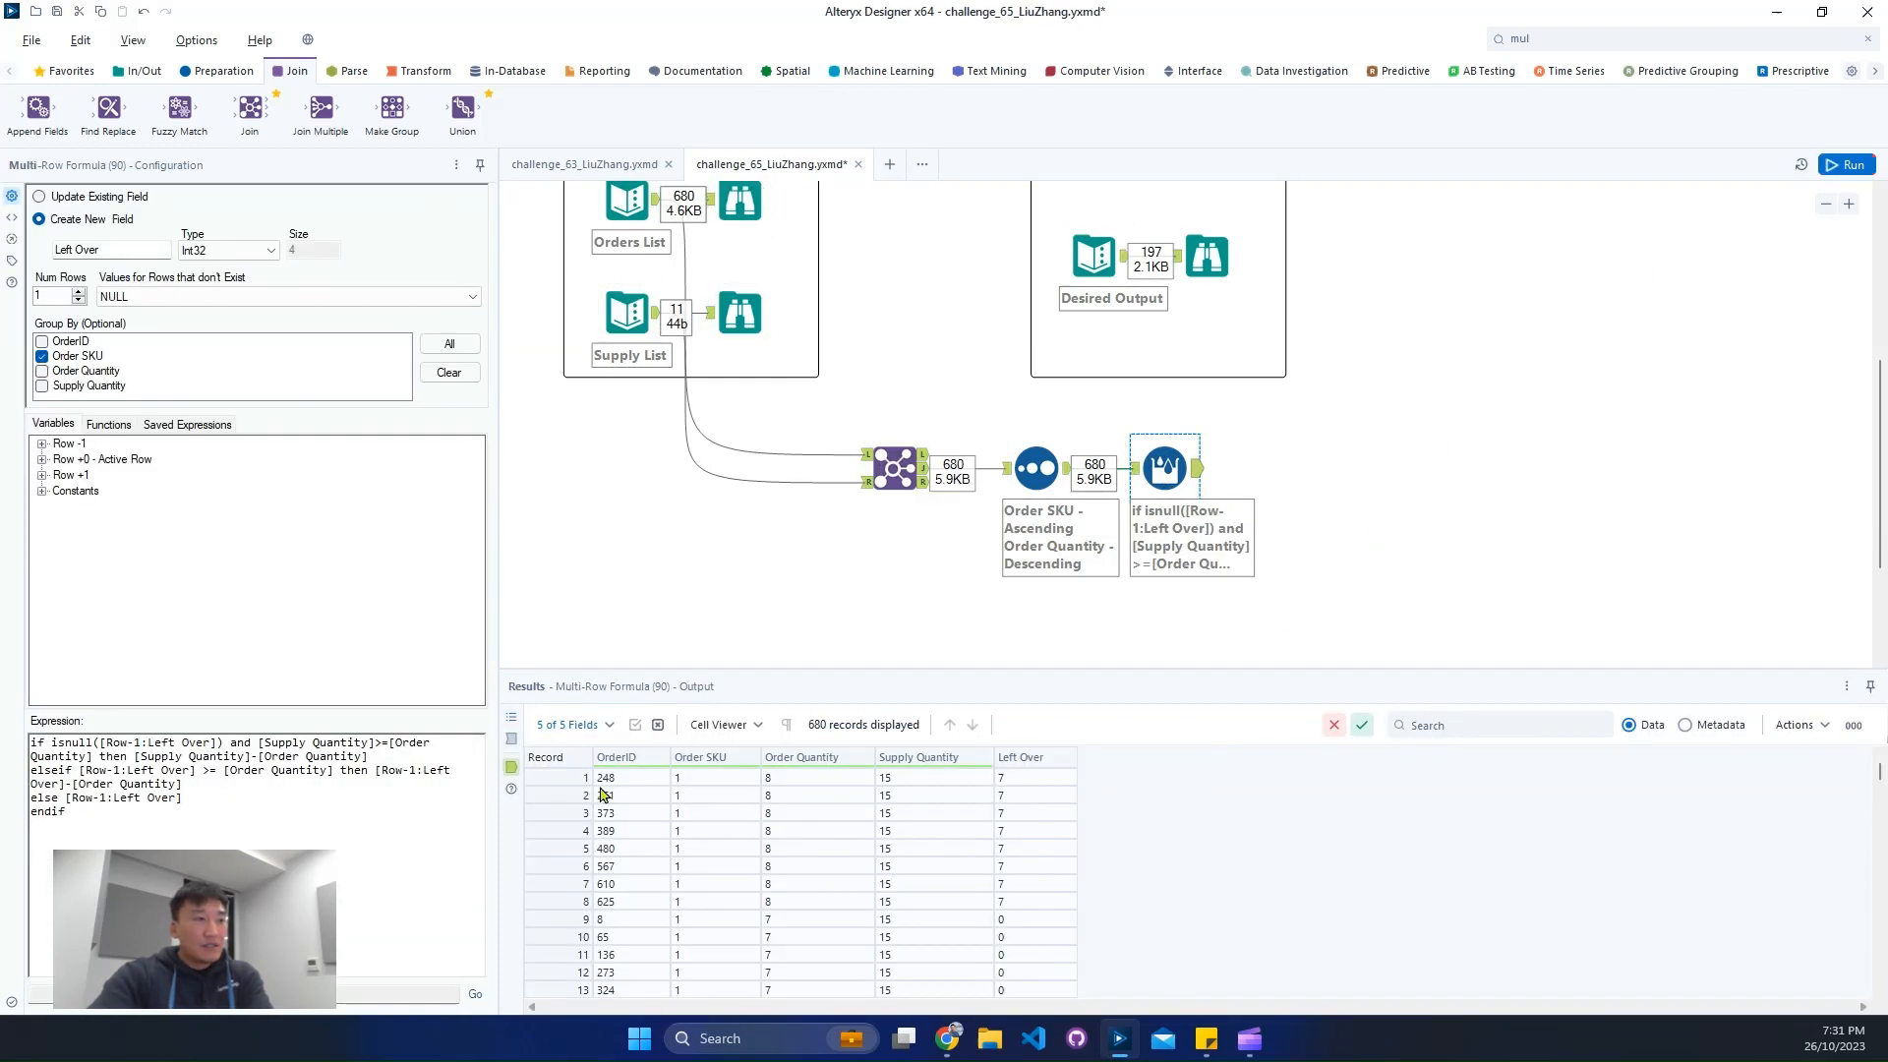
# - Inspect how the Left Over values change across the Order SKU 1 records in the Multi-Row Formula output
pyautogui.click(564, 777)
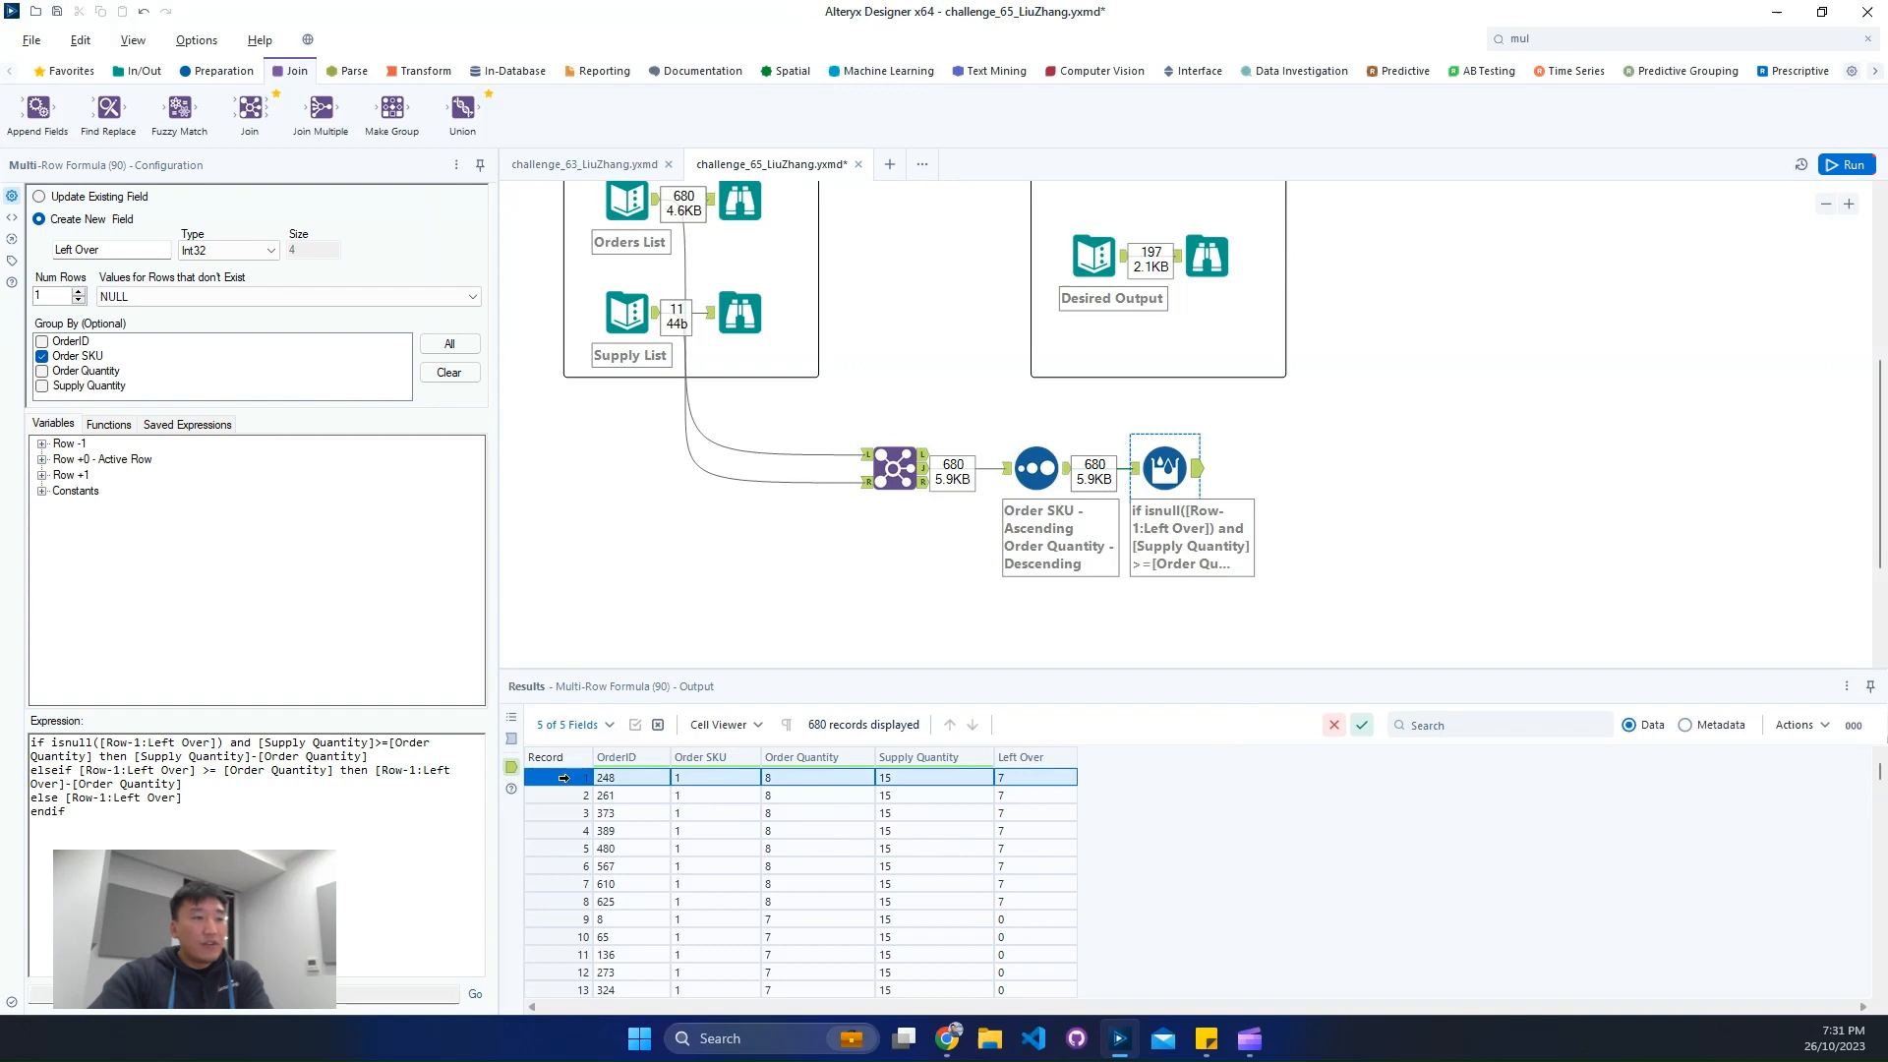
pyautogui.click(1033, 798)
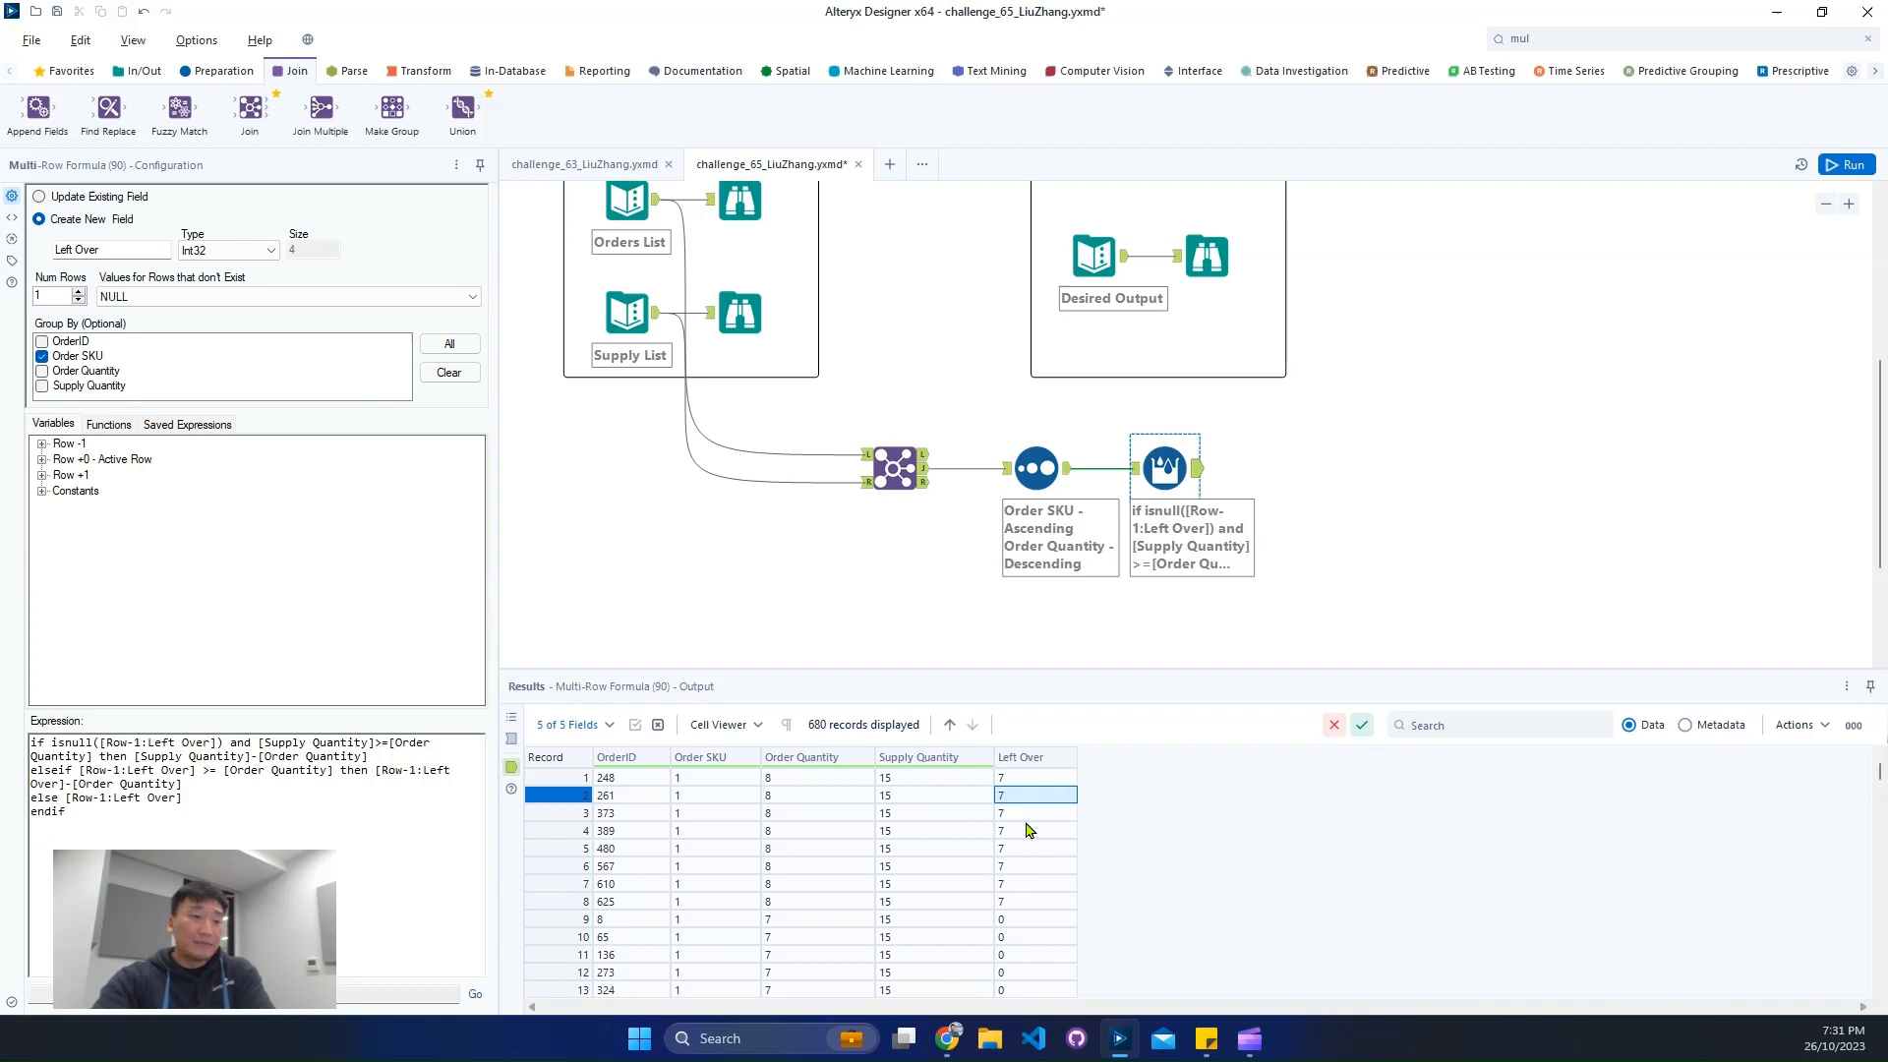
pyautogui.click(1040, 903)
pyautogui.click(1040, 921)
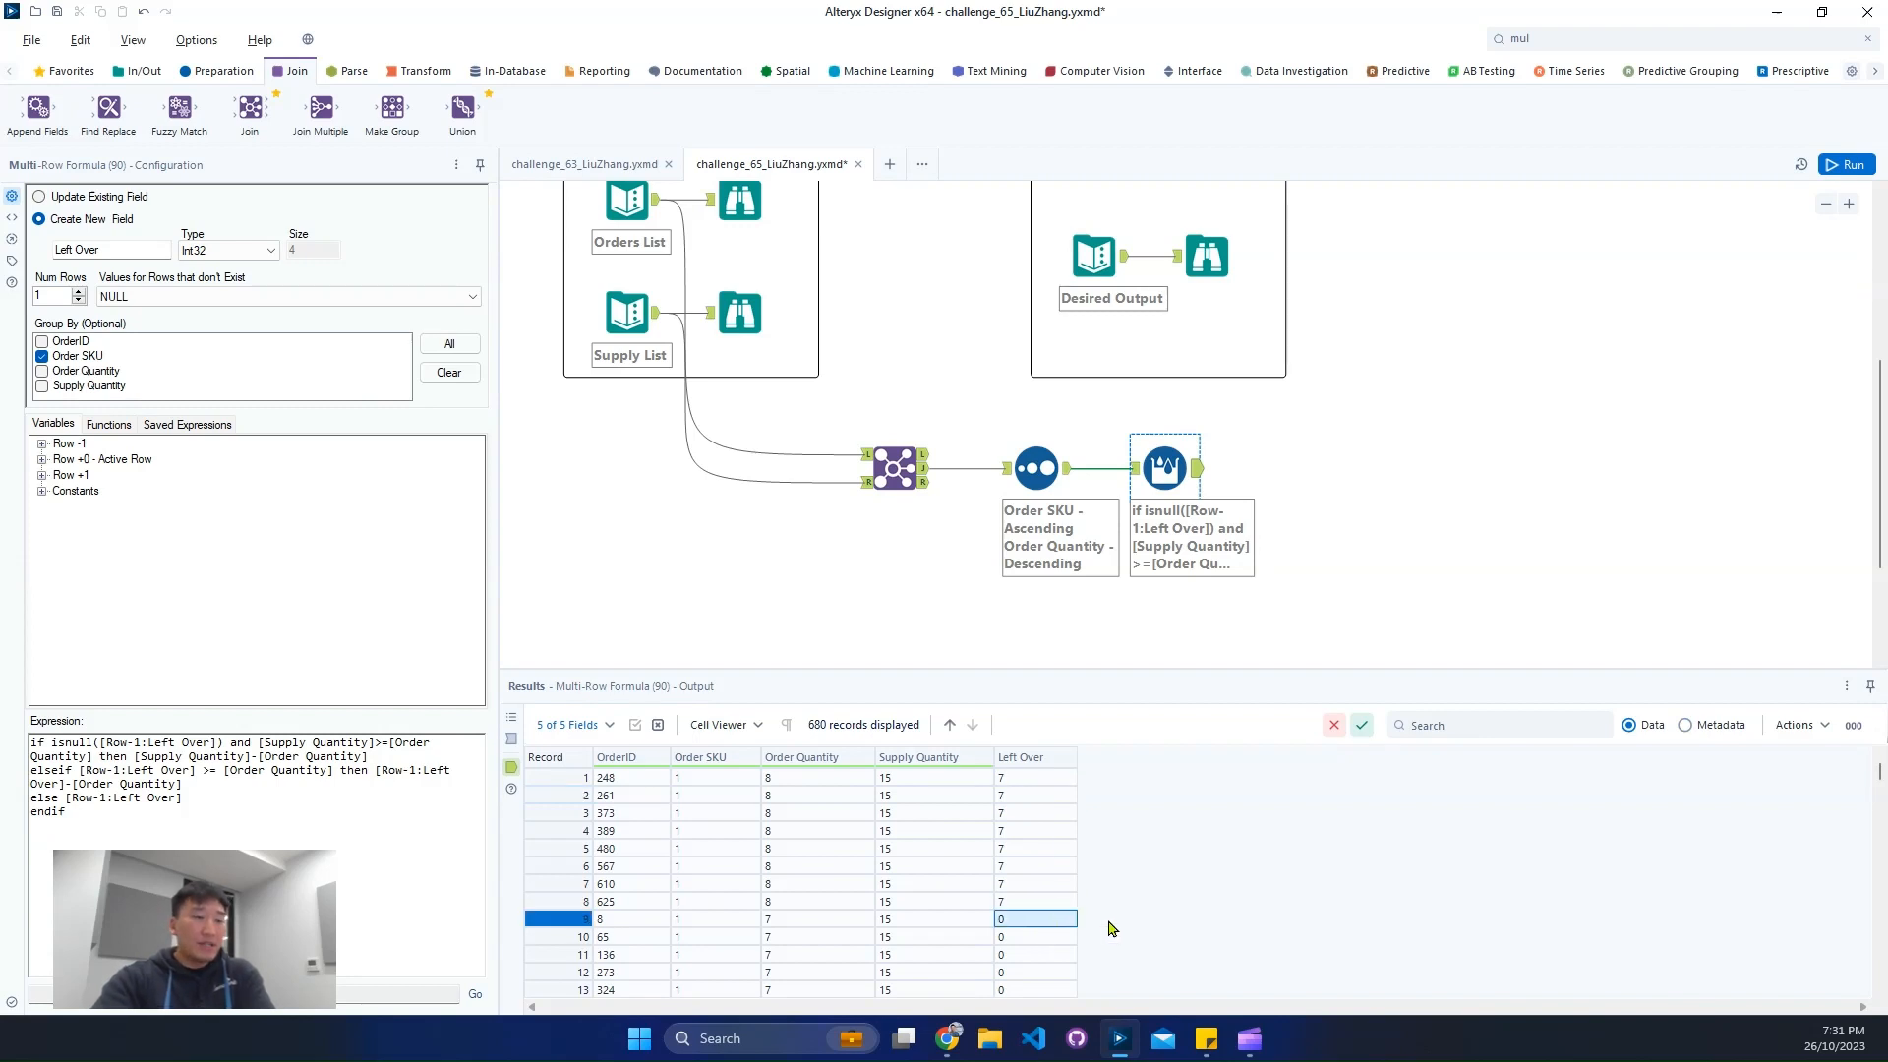
pyautogui.scroll(-8, 1049, 939)
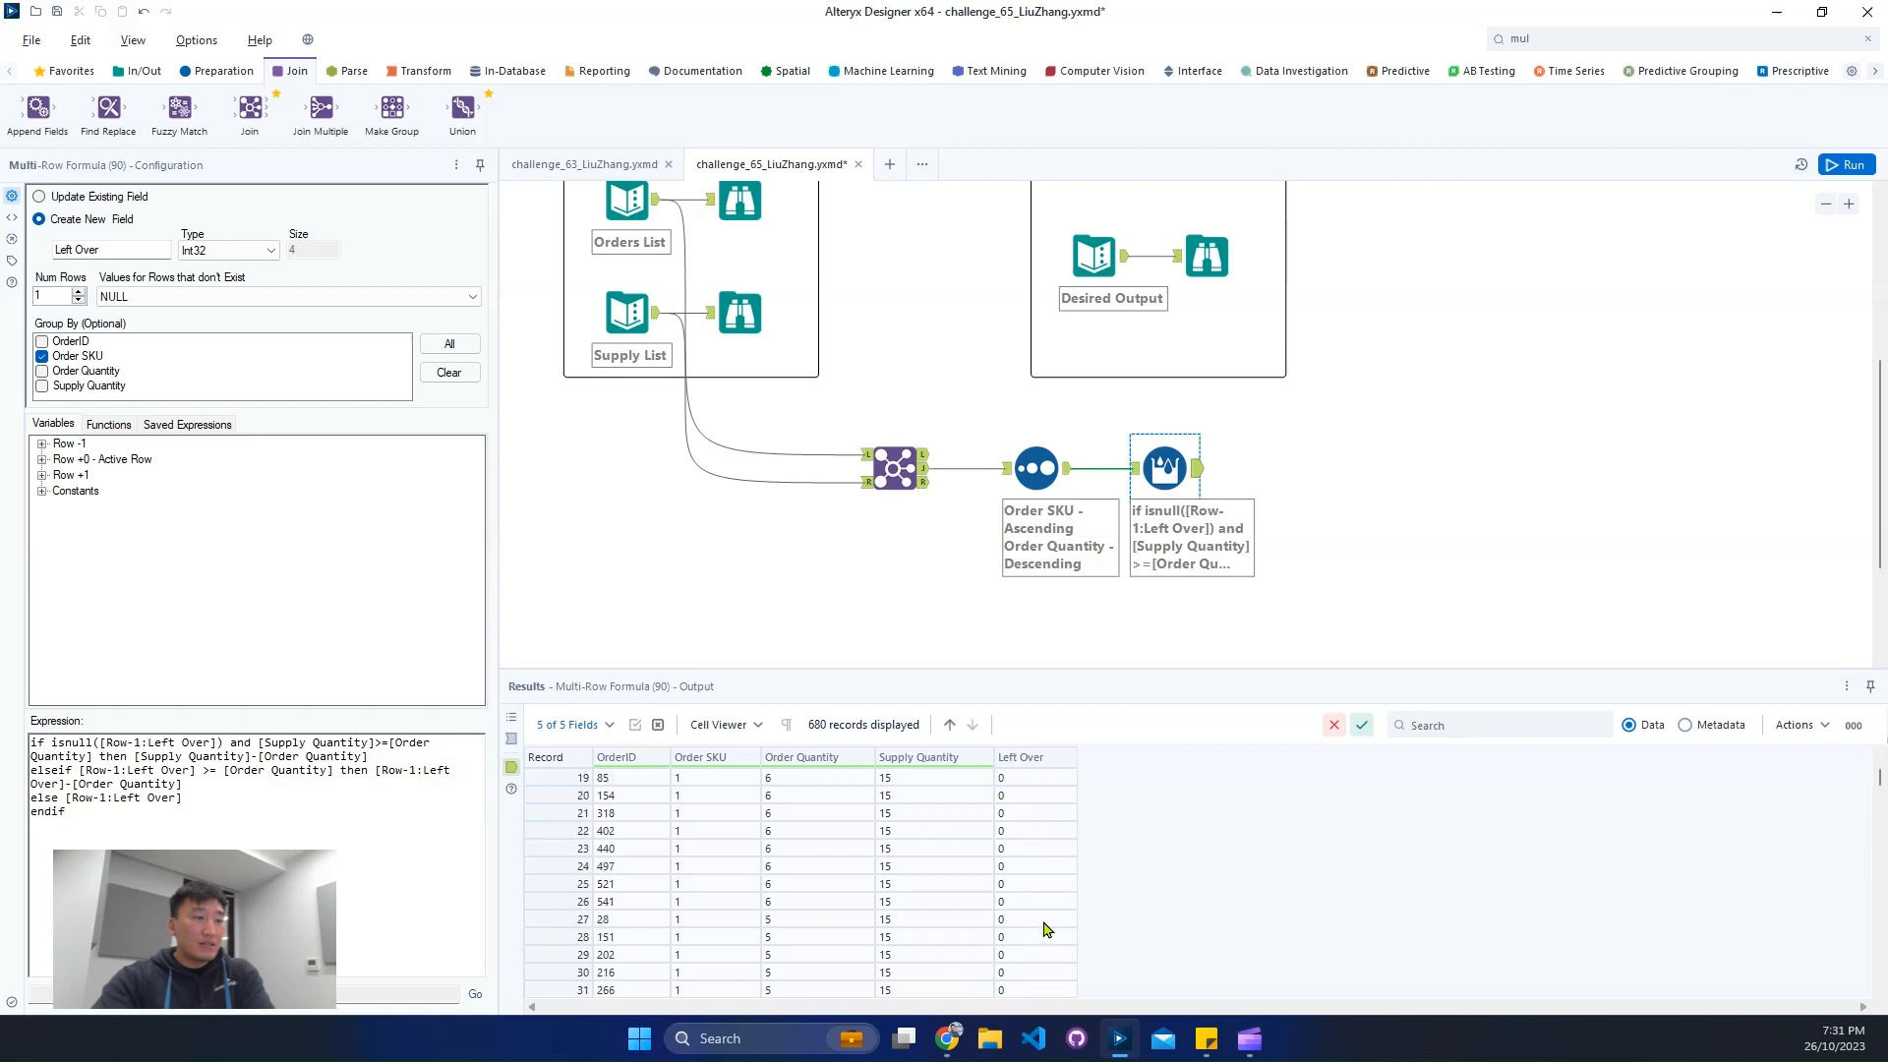
pyautogui.scroll(-3, 1045, 930)
# - Insert a Record ID tool between the Sort and Multi-Row Formula tools, clear the tool search and rerun the workflow
pyautogui.moveTo(1164, 470); pyautogui.dragTo(1217, 475)
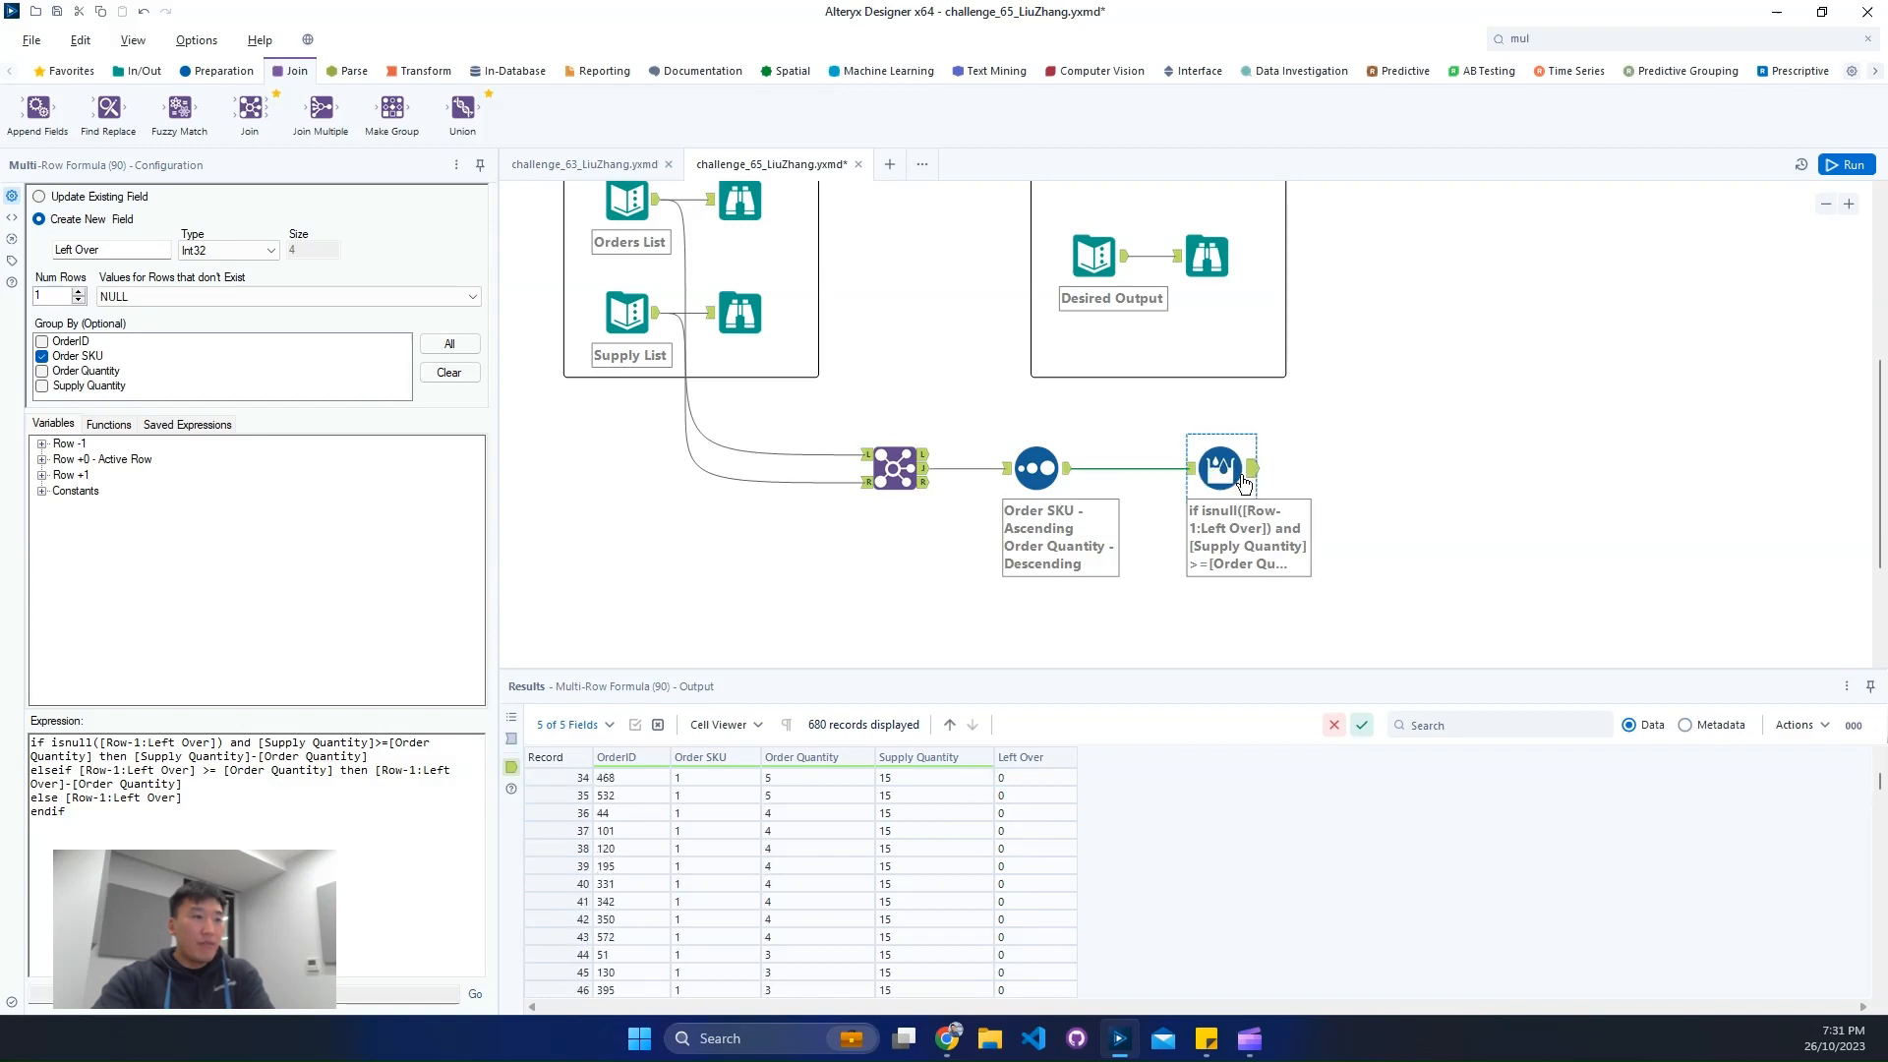
pyautogui.click(1581, 39)
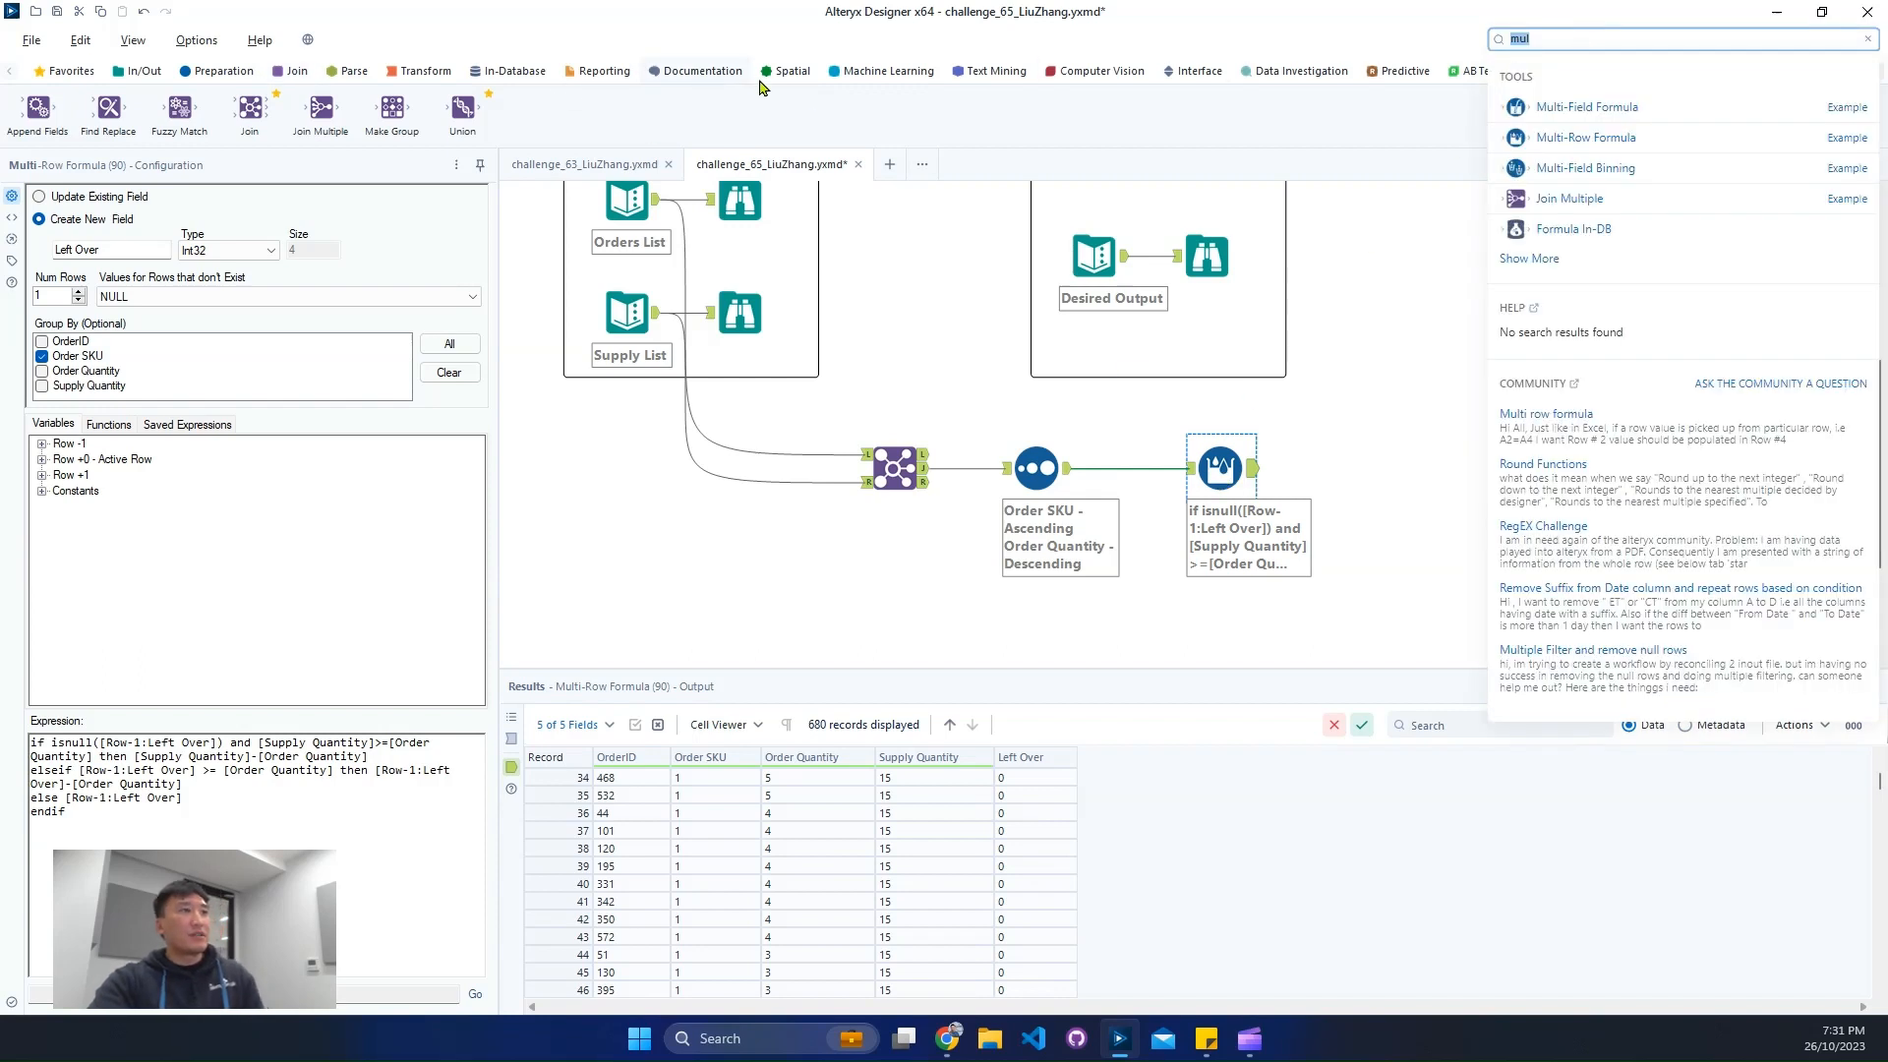
pyautogui.click(187, 71)
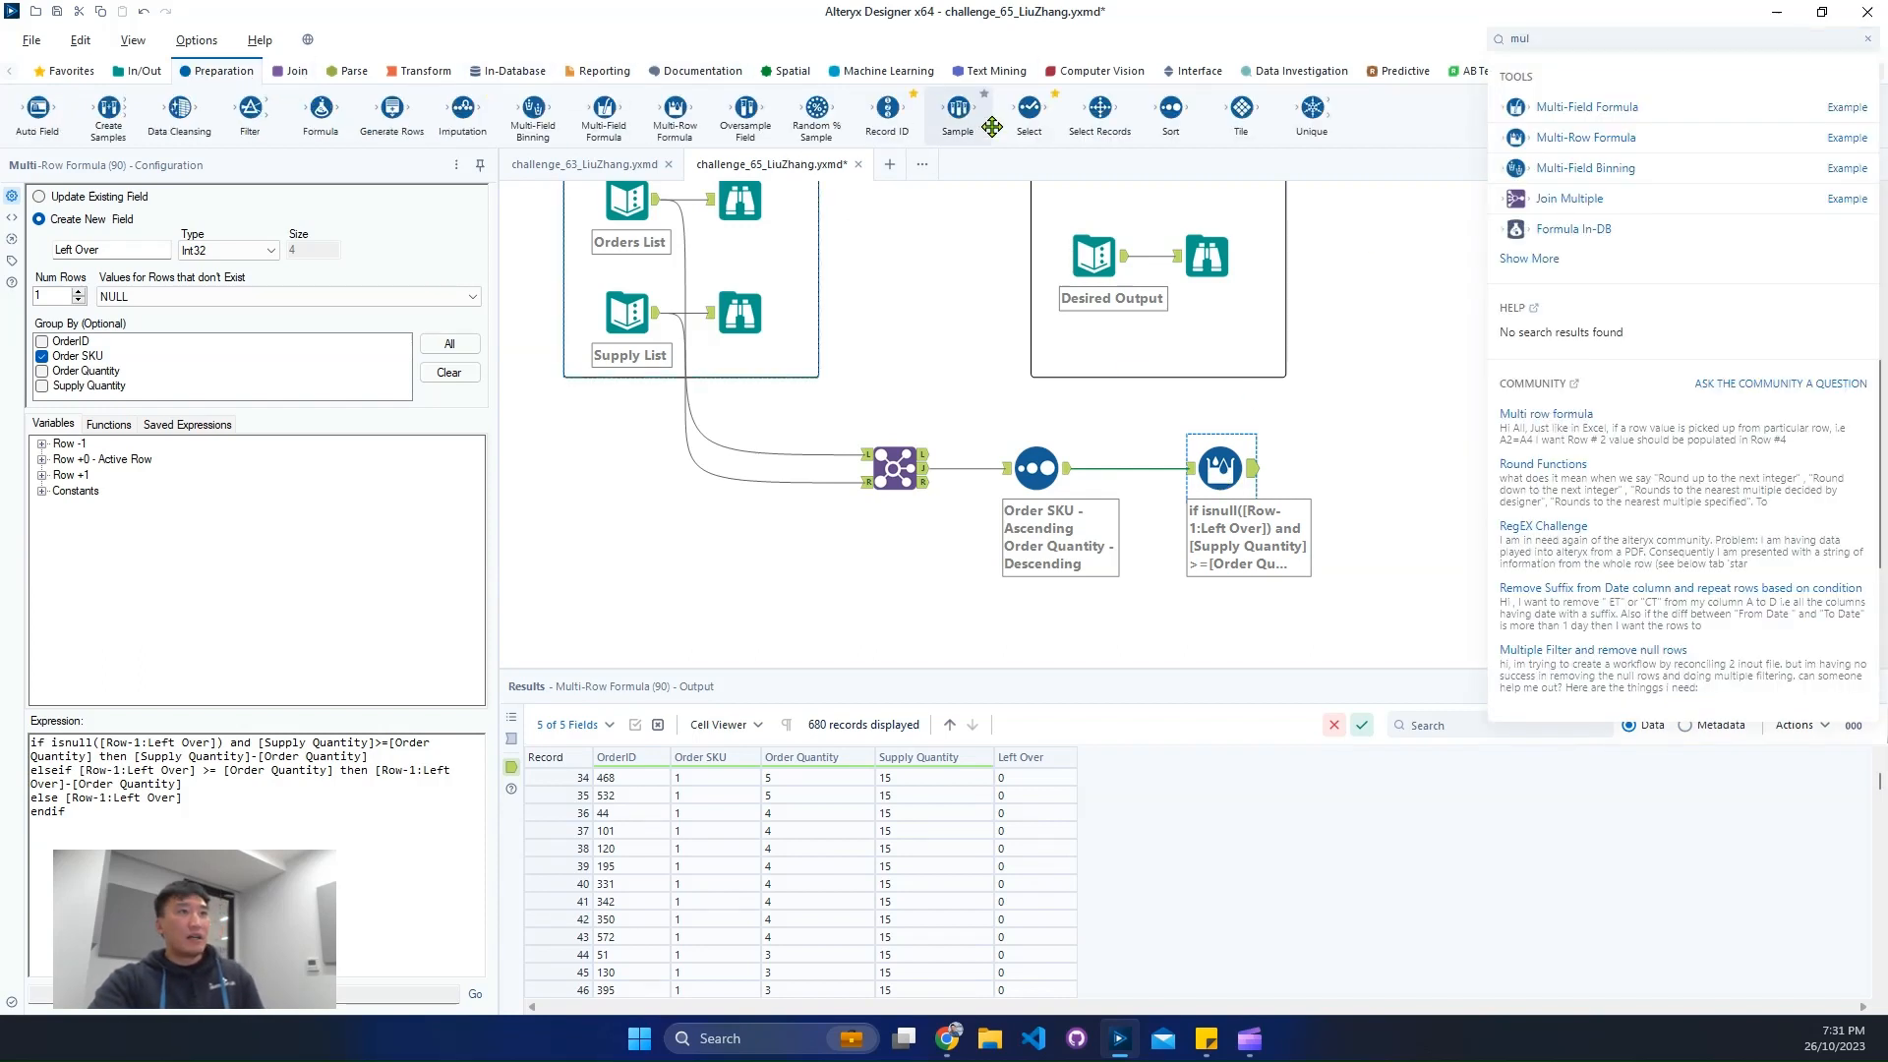
pyautogui.moveTo(888, 108); pyautogui.dragTo(1131, 470)
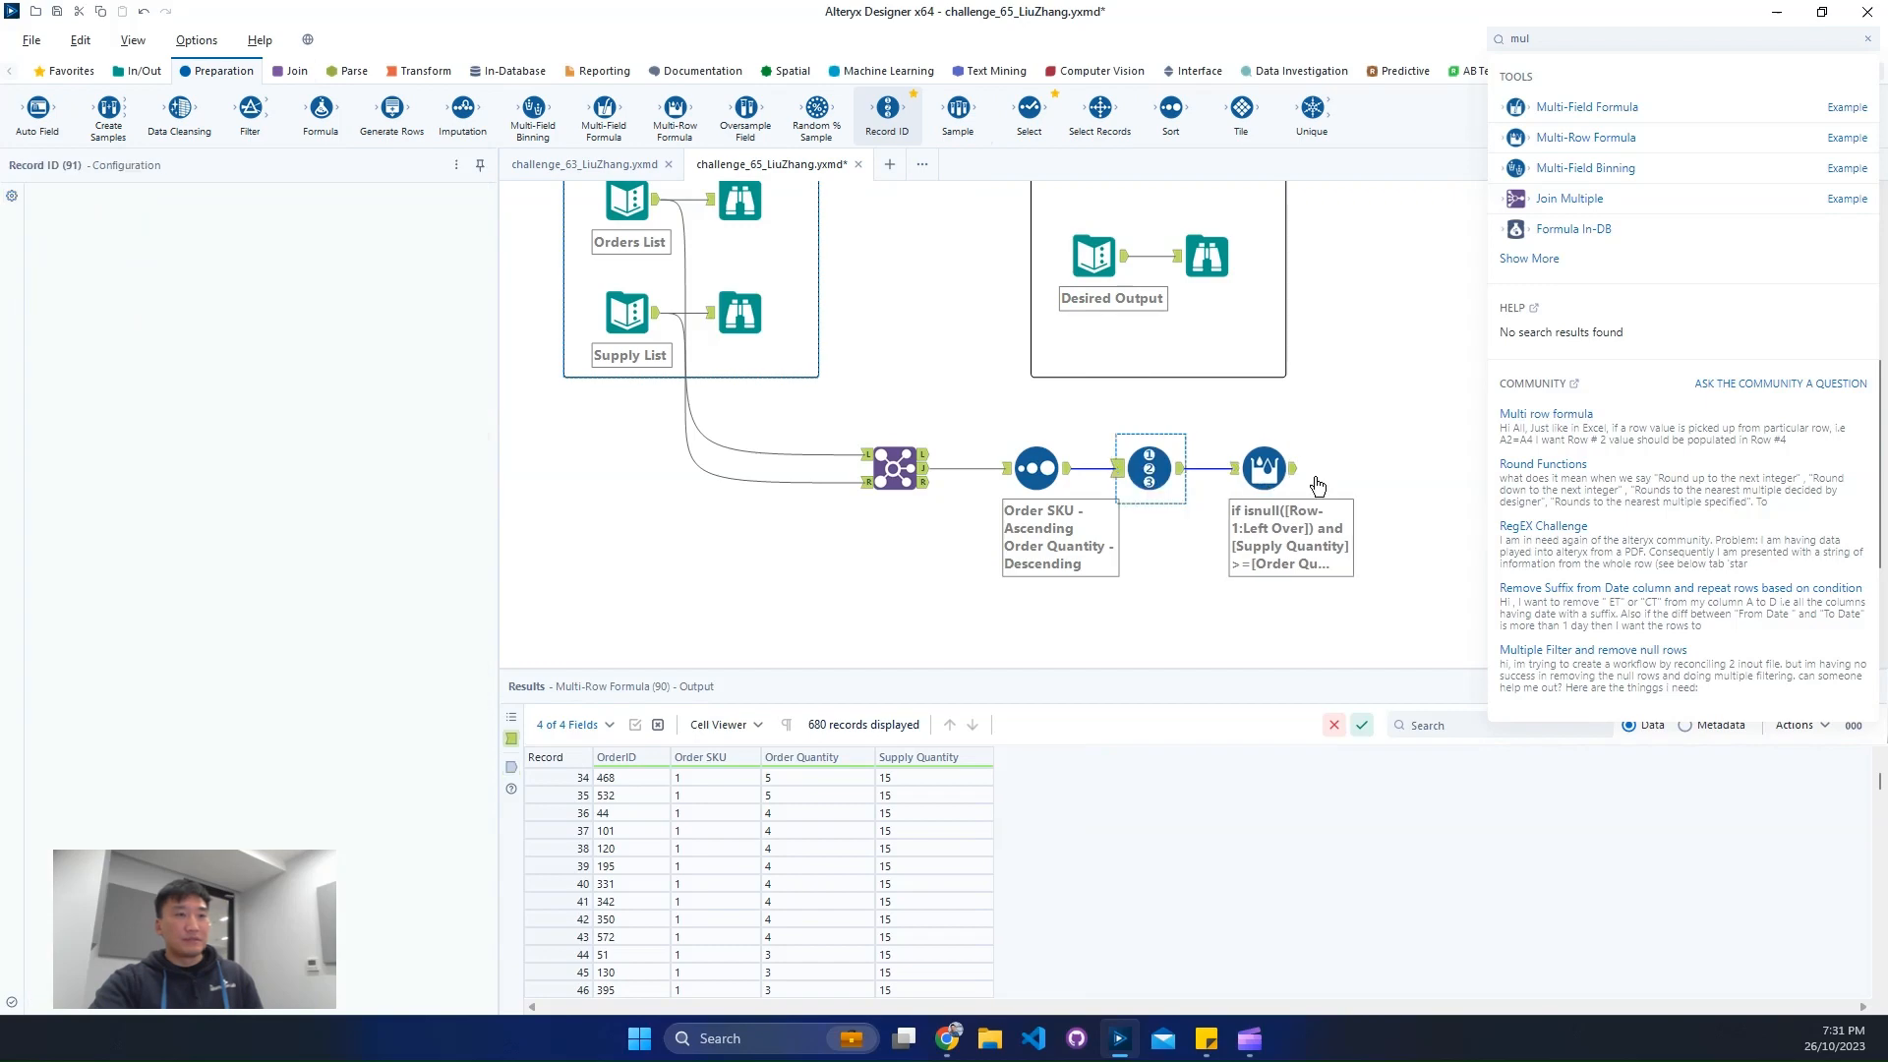
pyautogui.click(1357, 370)
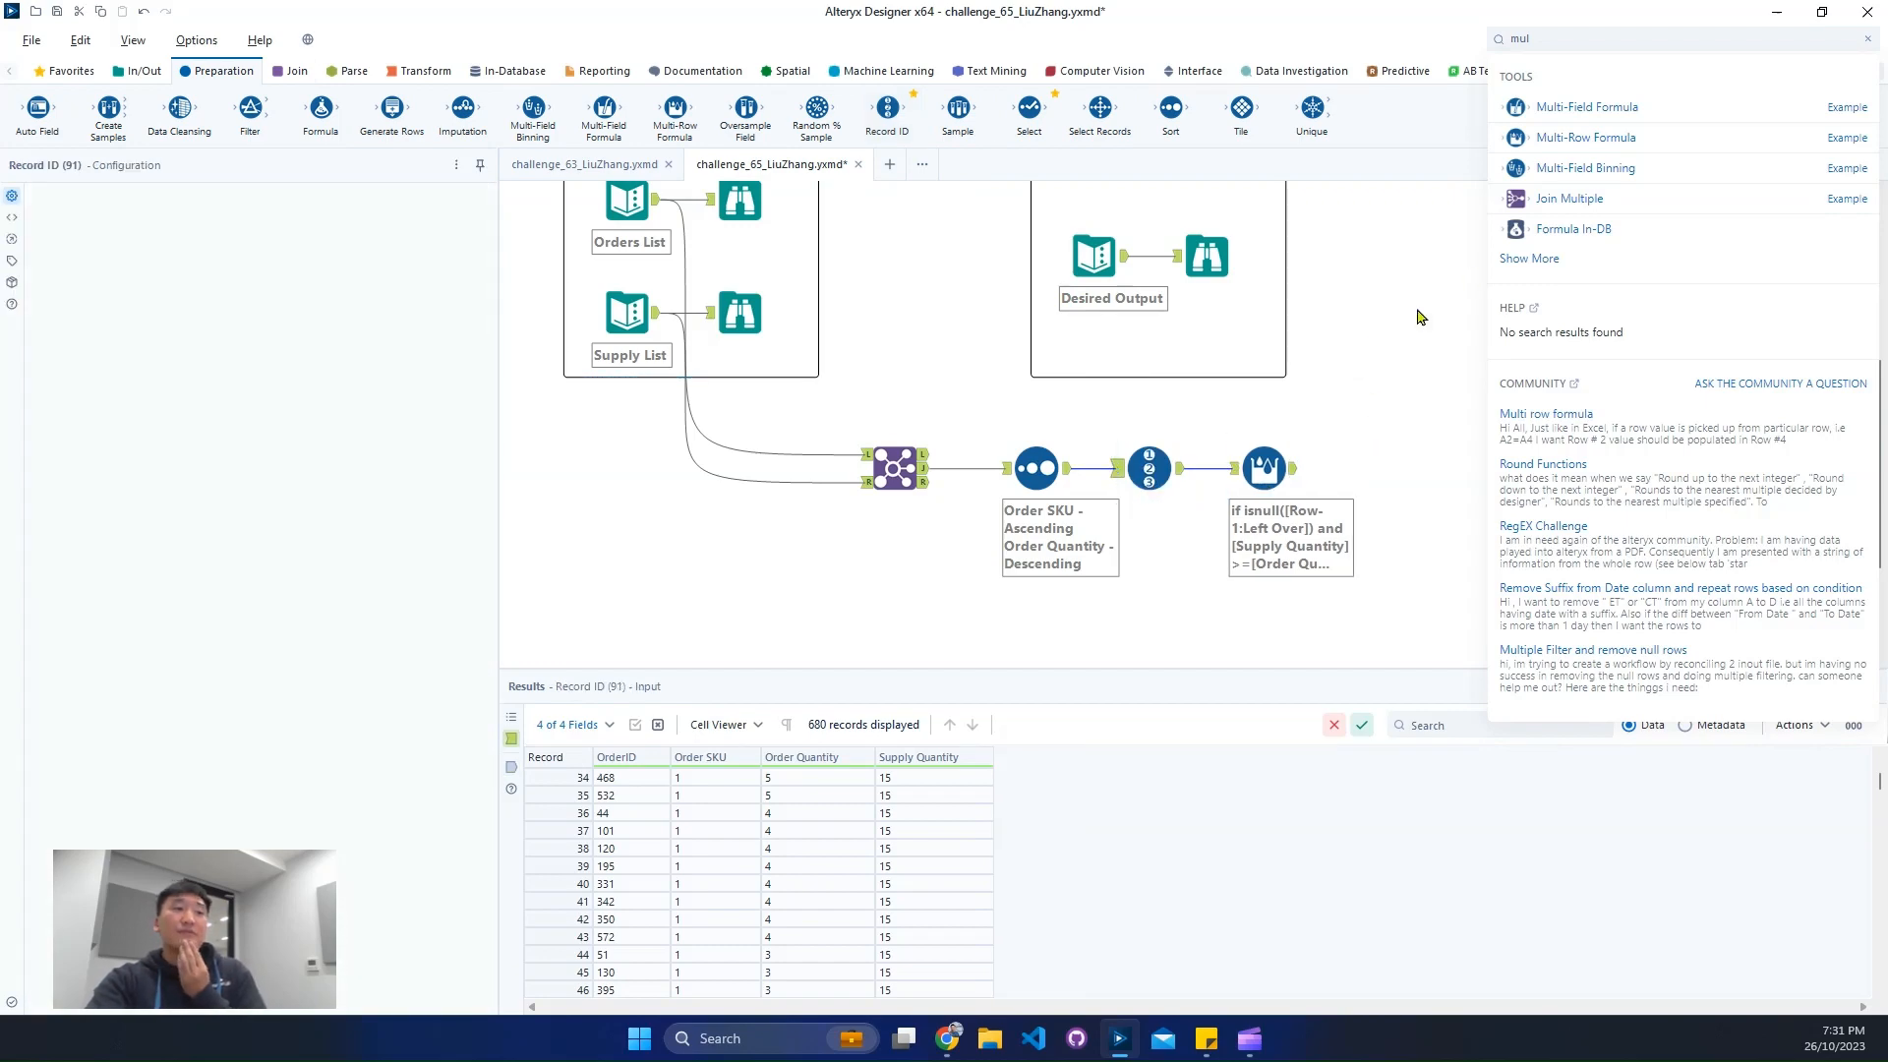
pyautogui.hotkey('ctrl', 'r')
pyautogui.click(1872, 47)
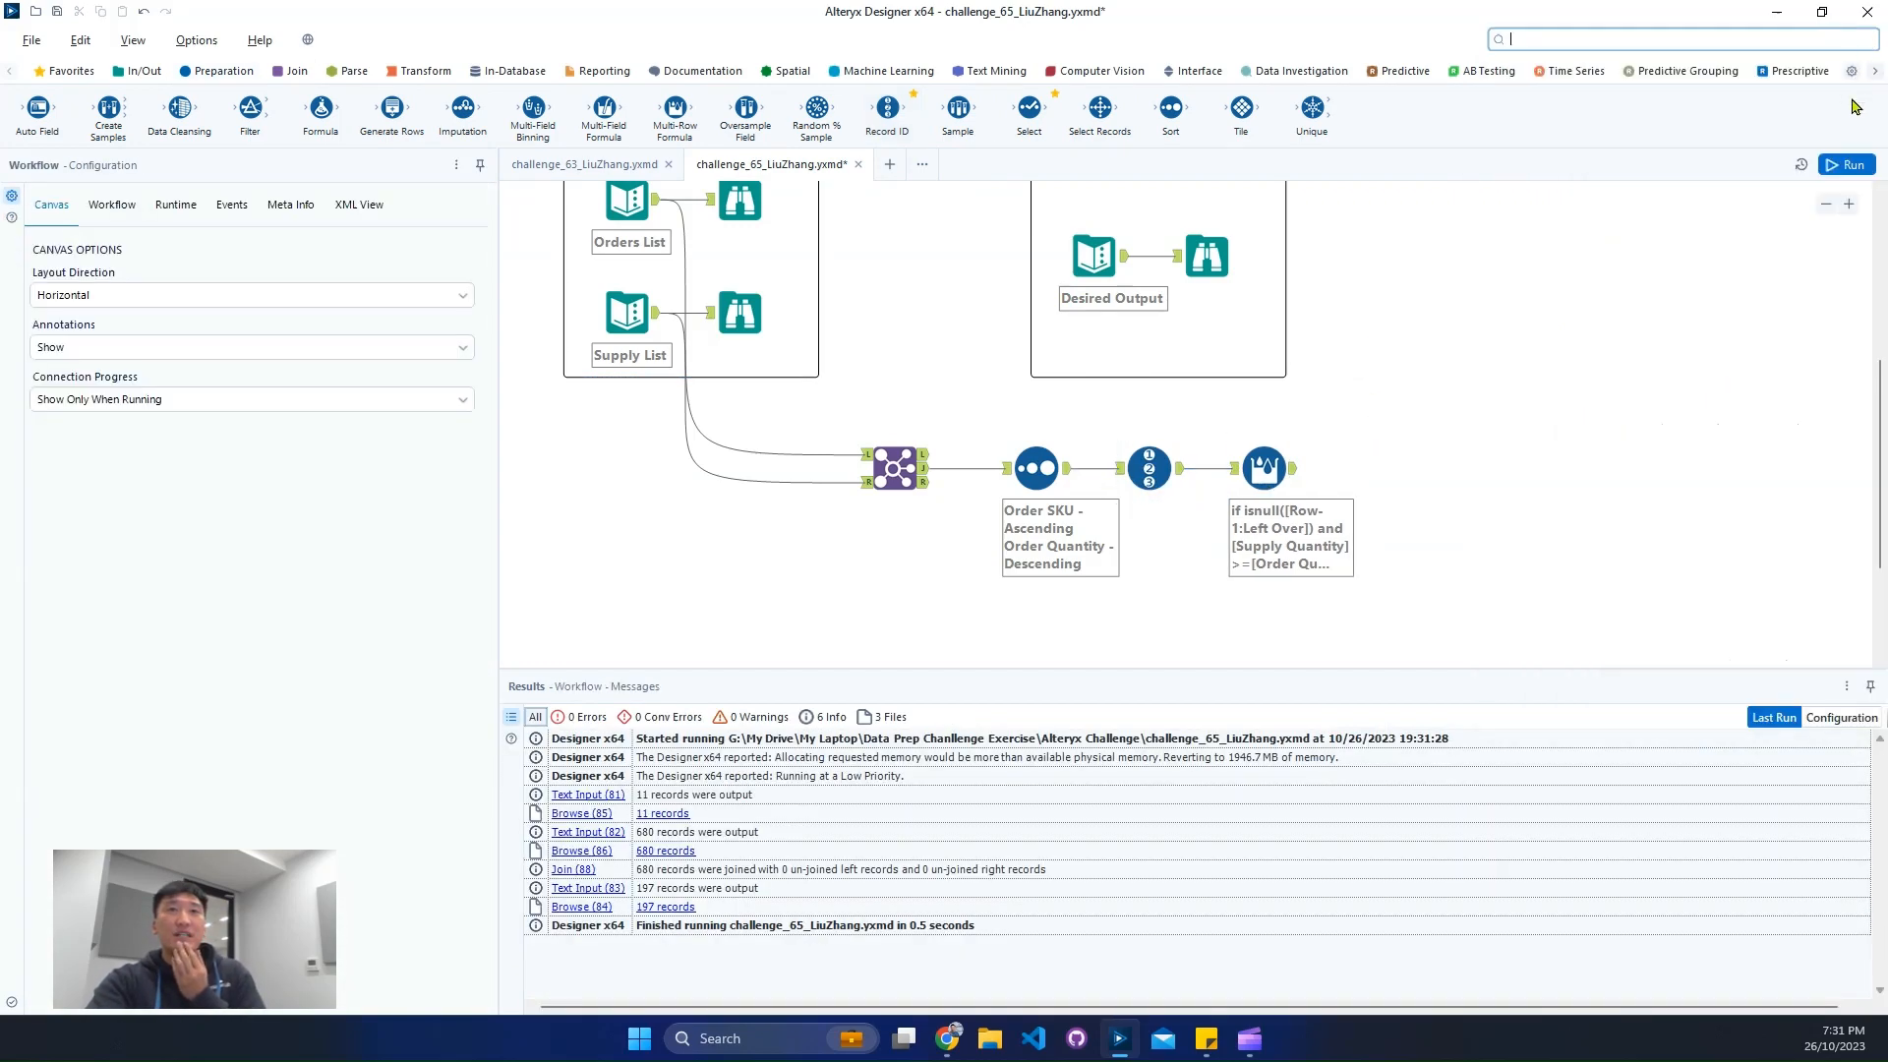
pyautogui.click(1845, 164)
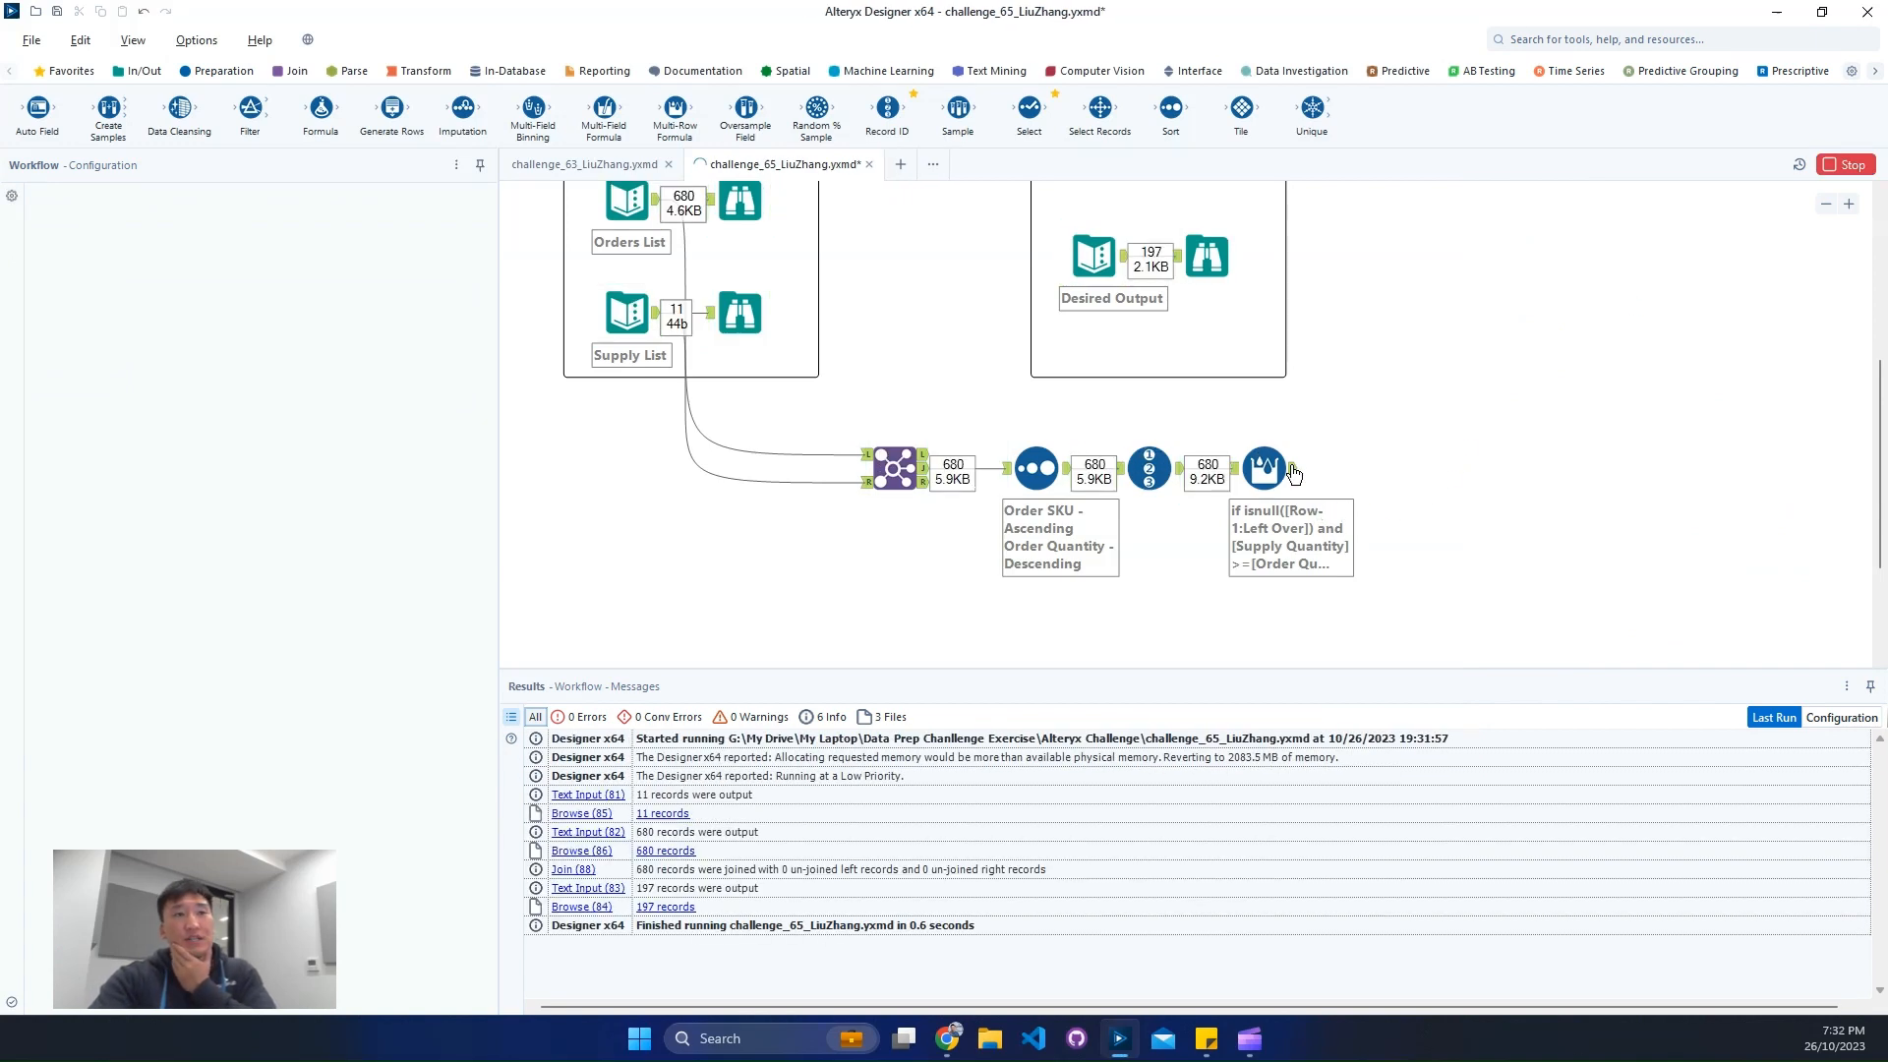
# - Examine the Multi-Row Formula output for repeated Left Over values within Order SKU 1 and the first record of Order SKU 2
pyautogui.click(1294, 474)
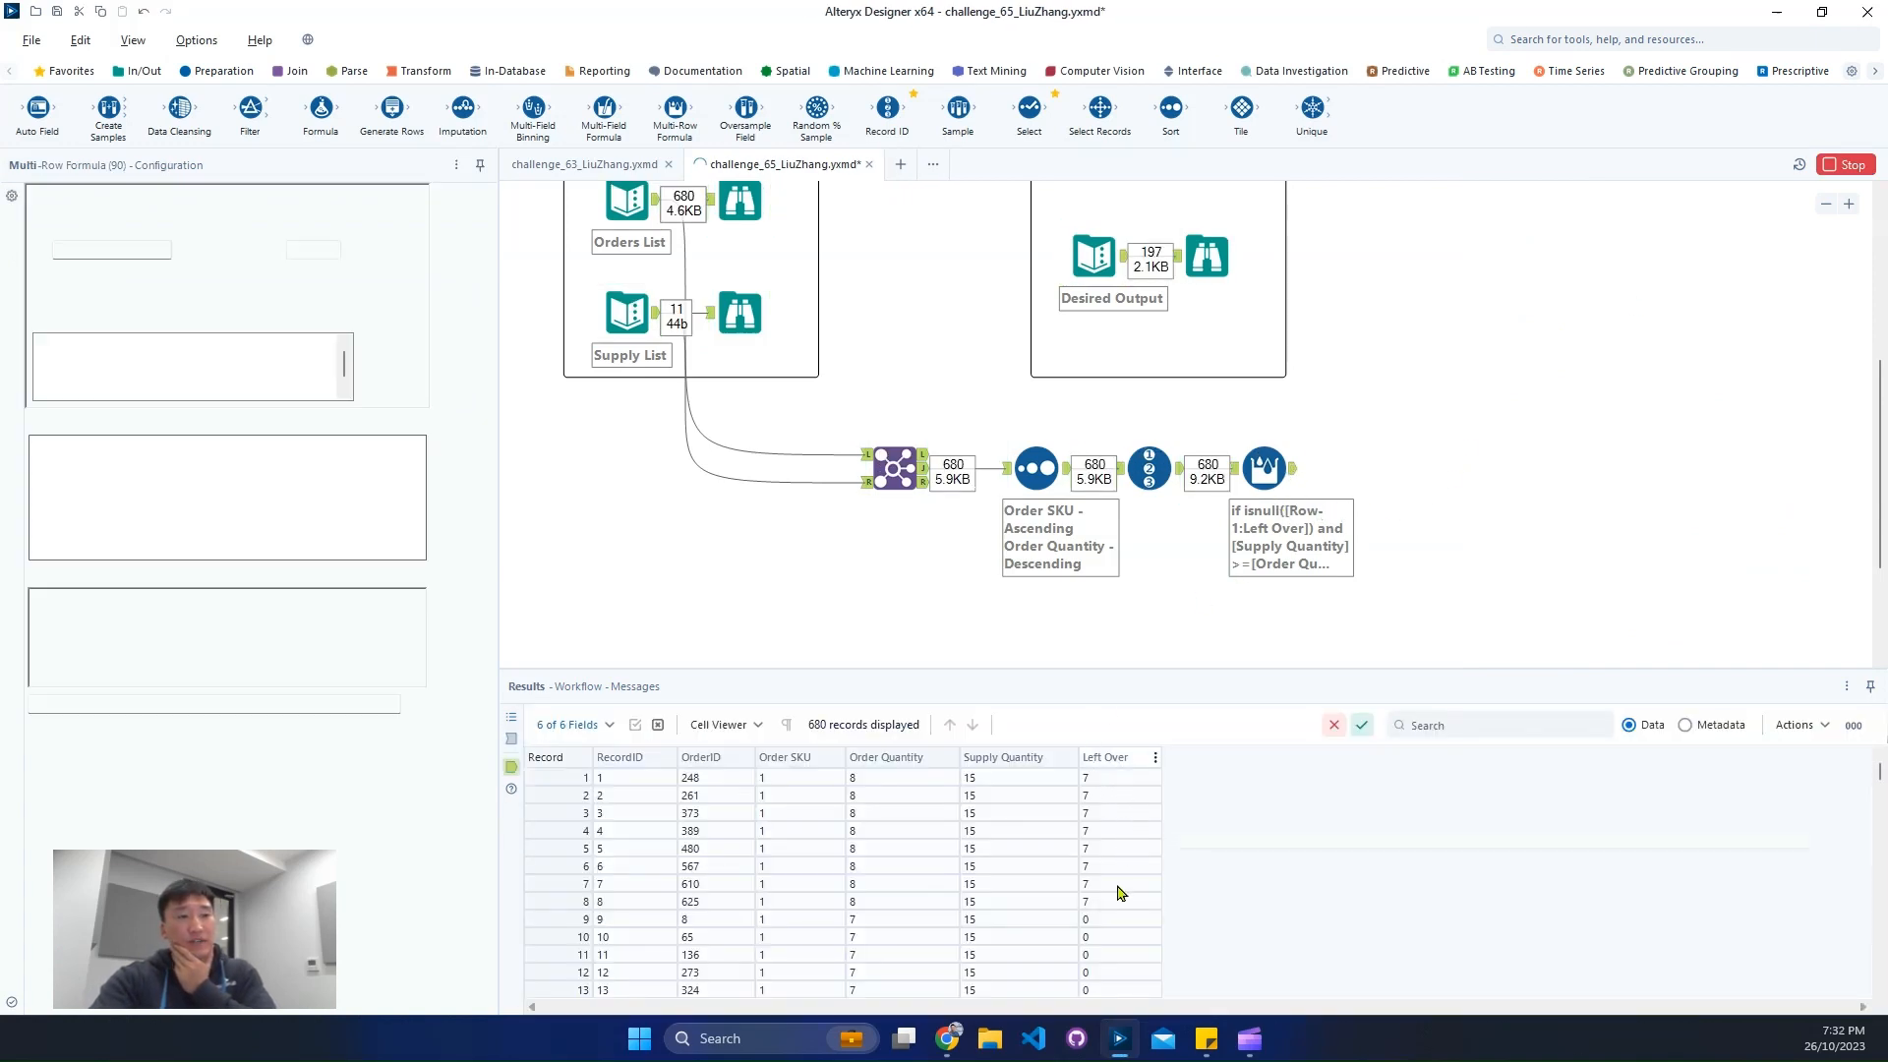
pyautogui.moveTo(1117, 778); pyautogui.dragTo(1116, 899)
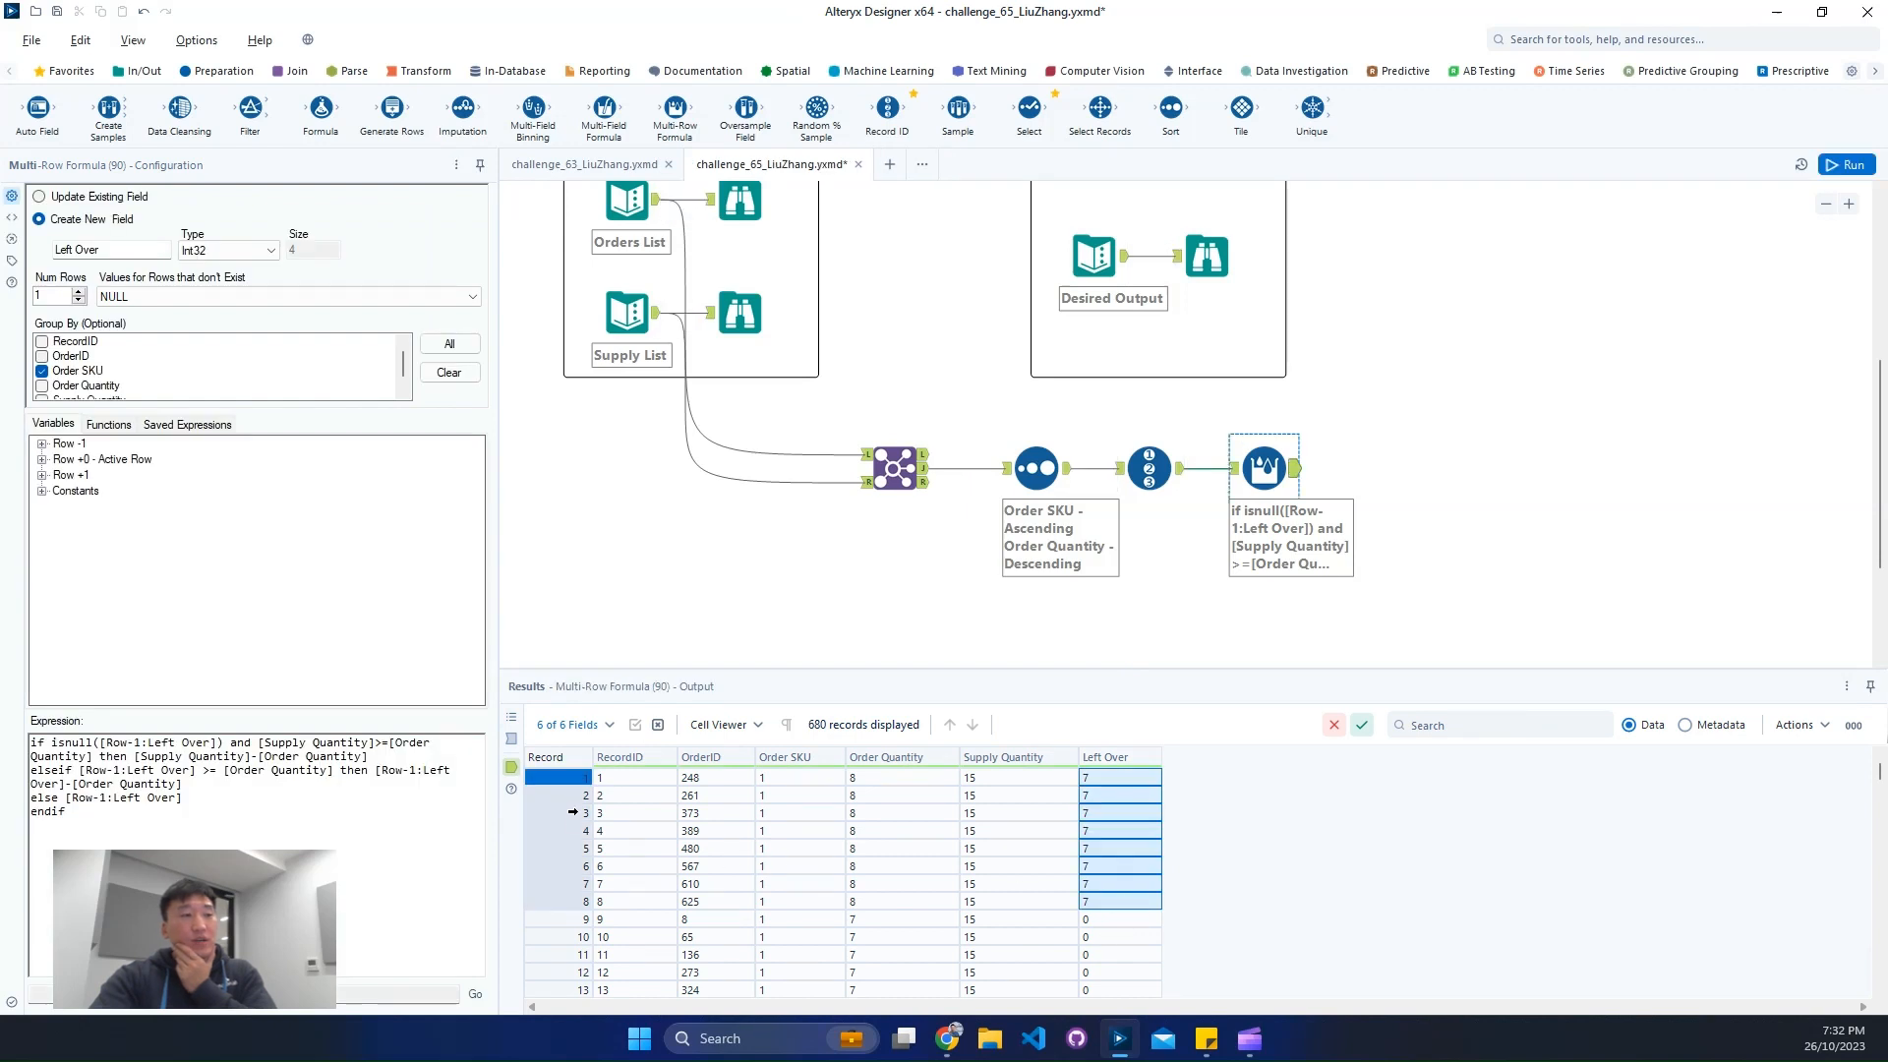
pyautogui.moveTo(573, 794); pyautogui.dragTo(575, 900)
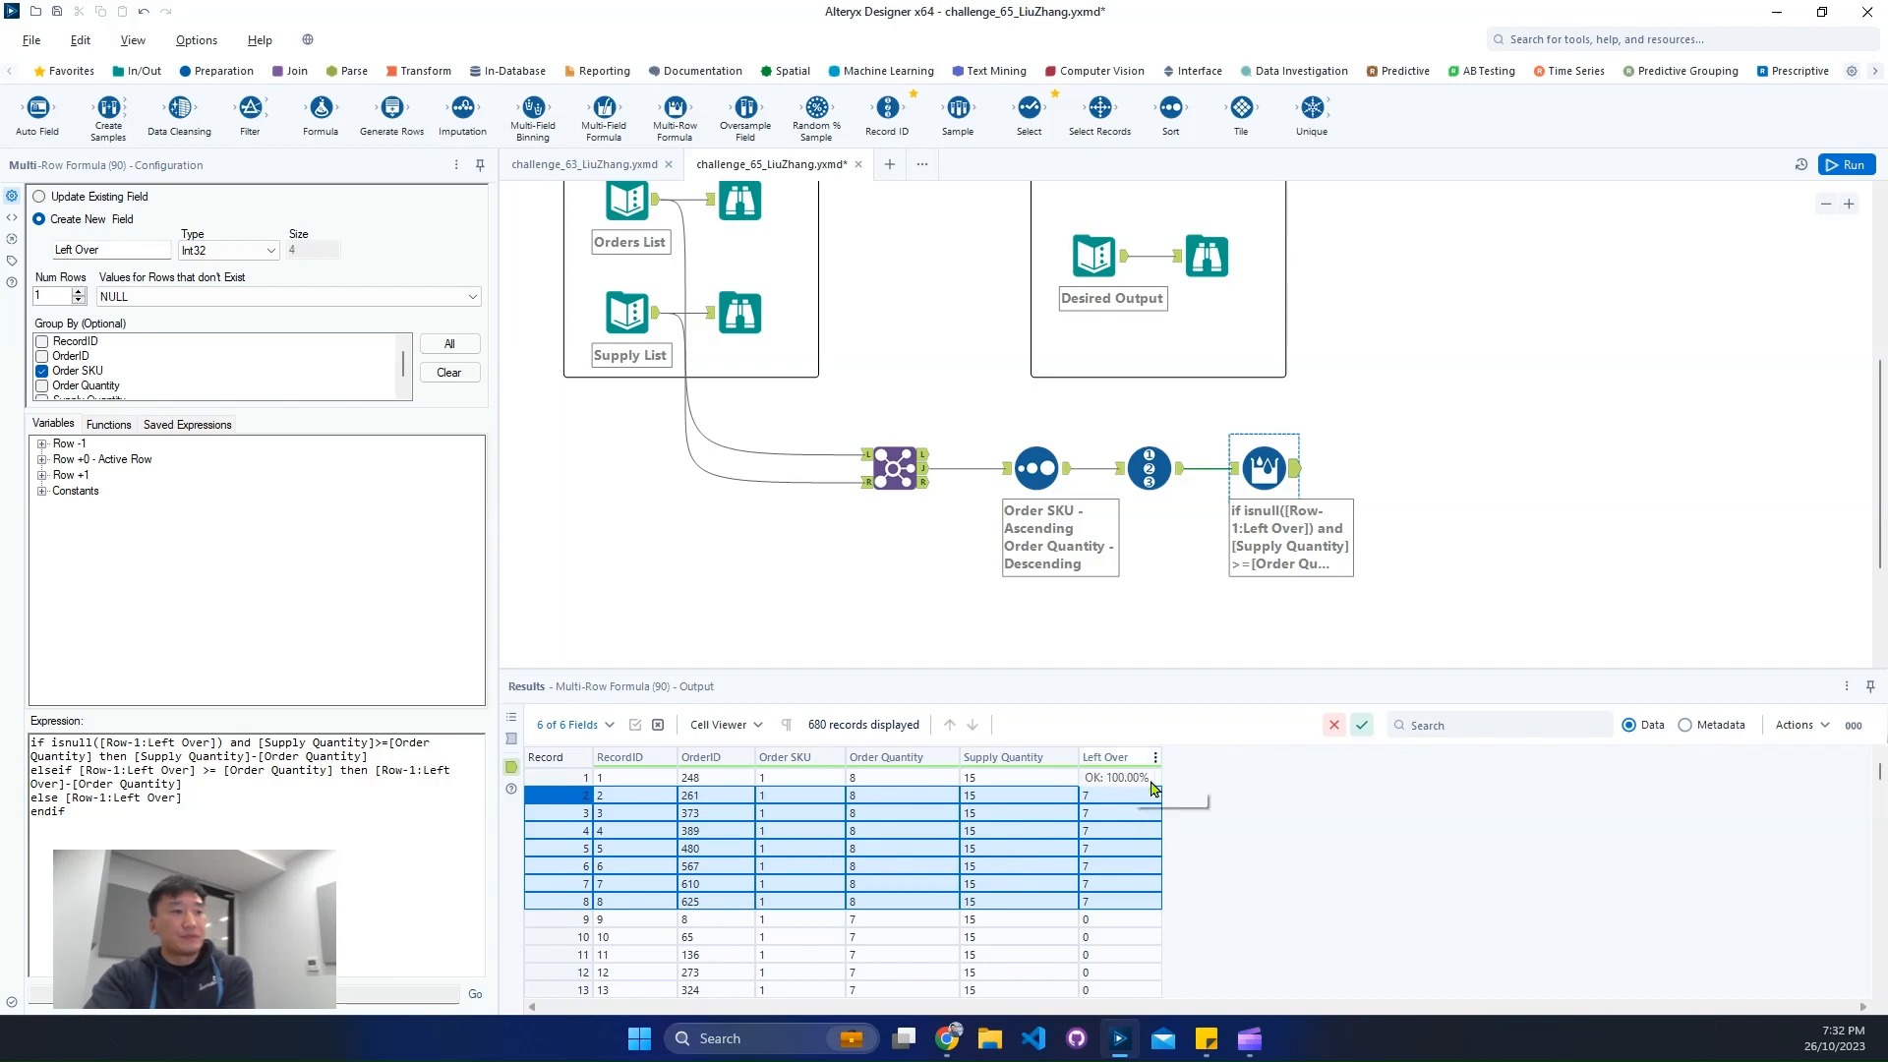
pyautogui.scroll(-3, 1138, 856)
pyautogui.scroll(-20, 1133, 873)
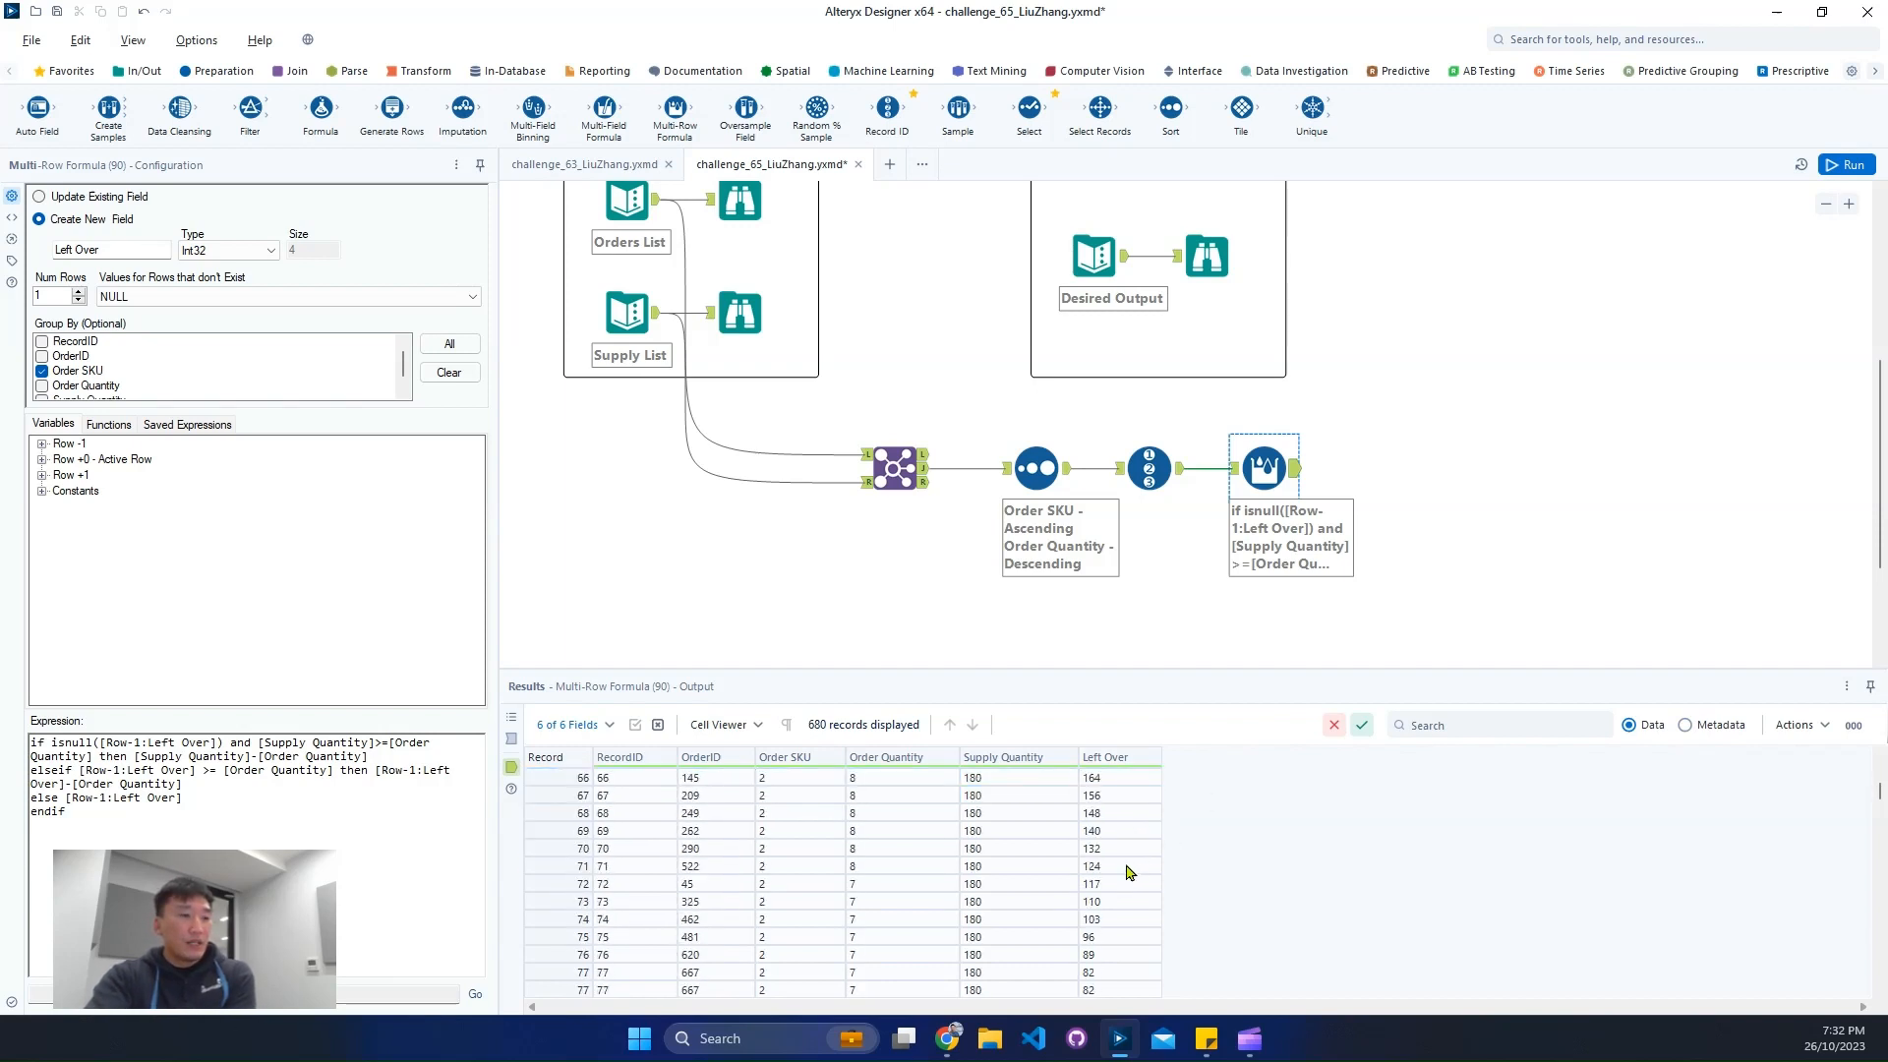
pyautogui.scroll(3, 1129, 870)
pyautogui.click(571, 796)
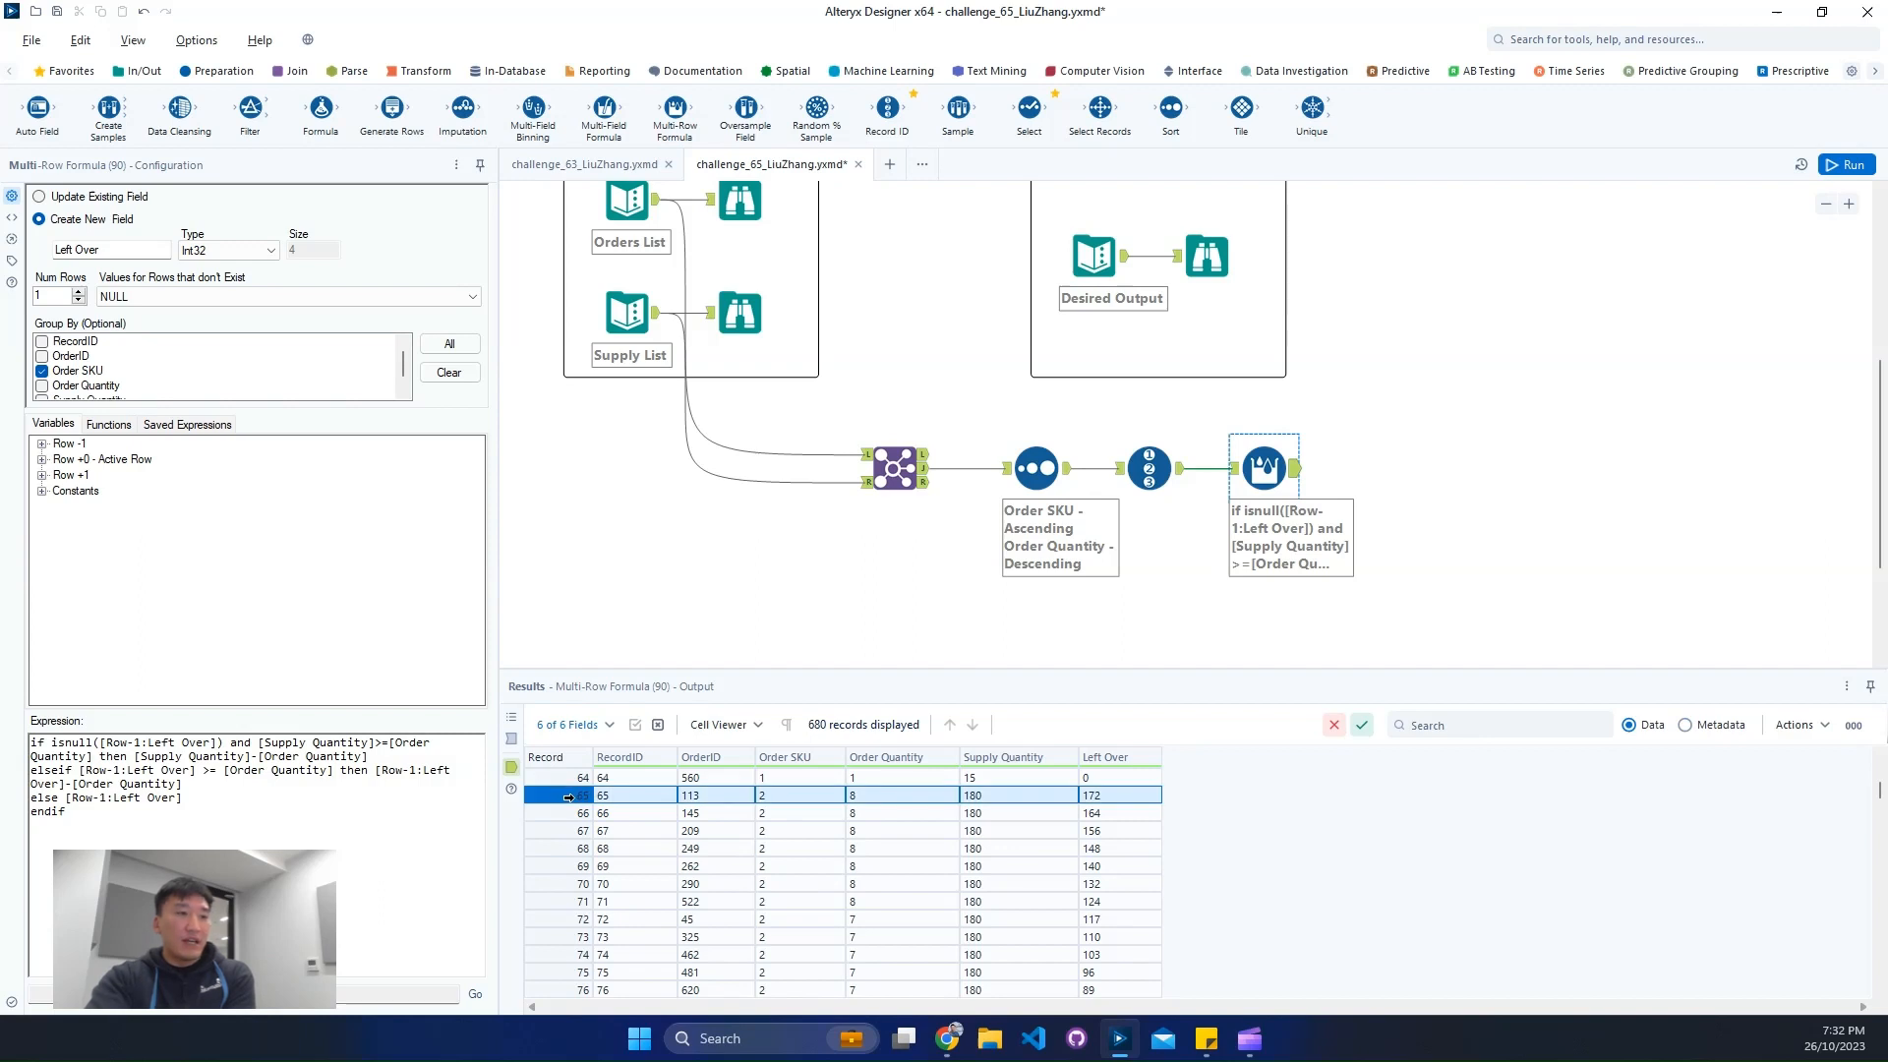
# - Examine how the Left Over values change across the Order SKU 2 records in the Multi-Row Formula output
pyautogui.press('Down')
pyautogui.press('Down')
pyautogui.press('Down')
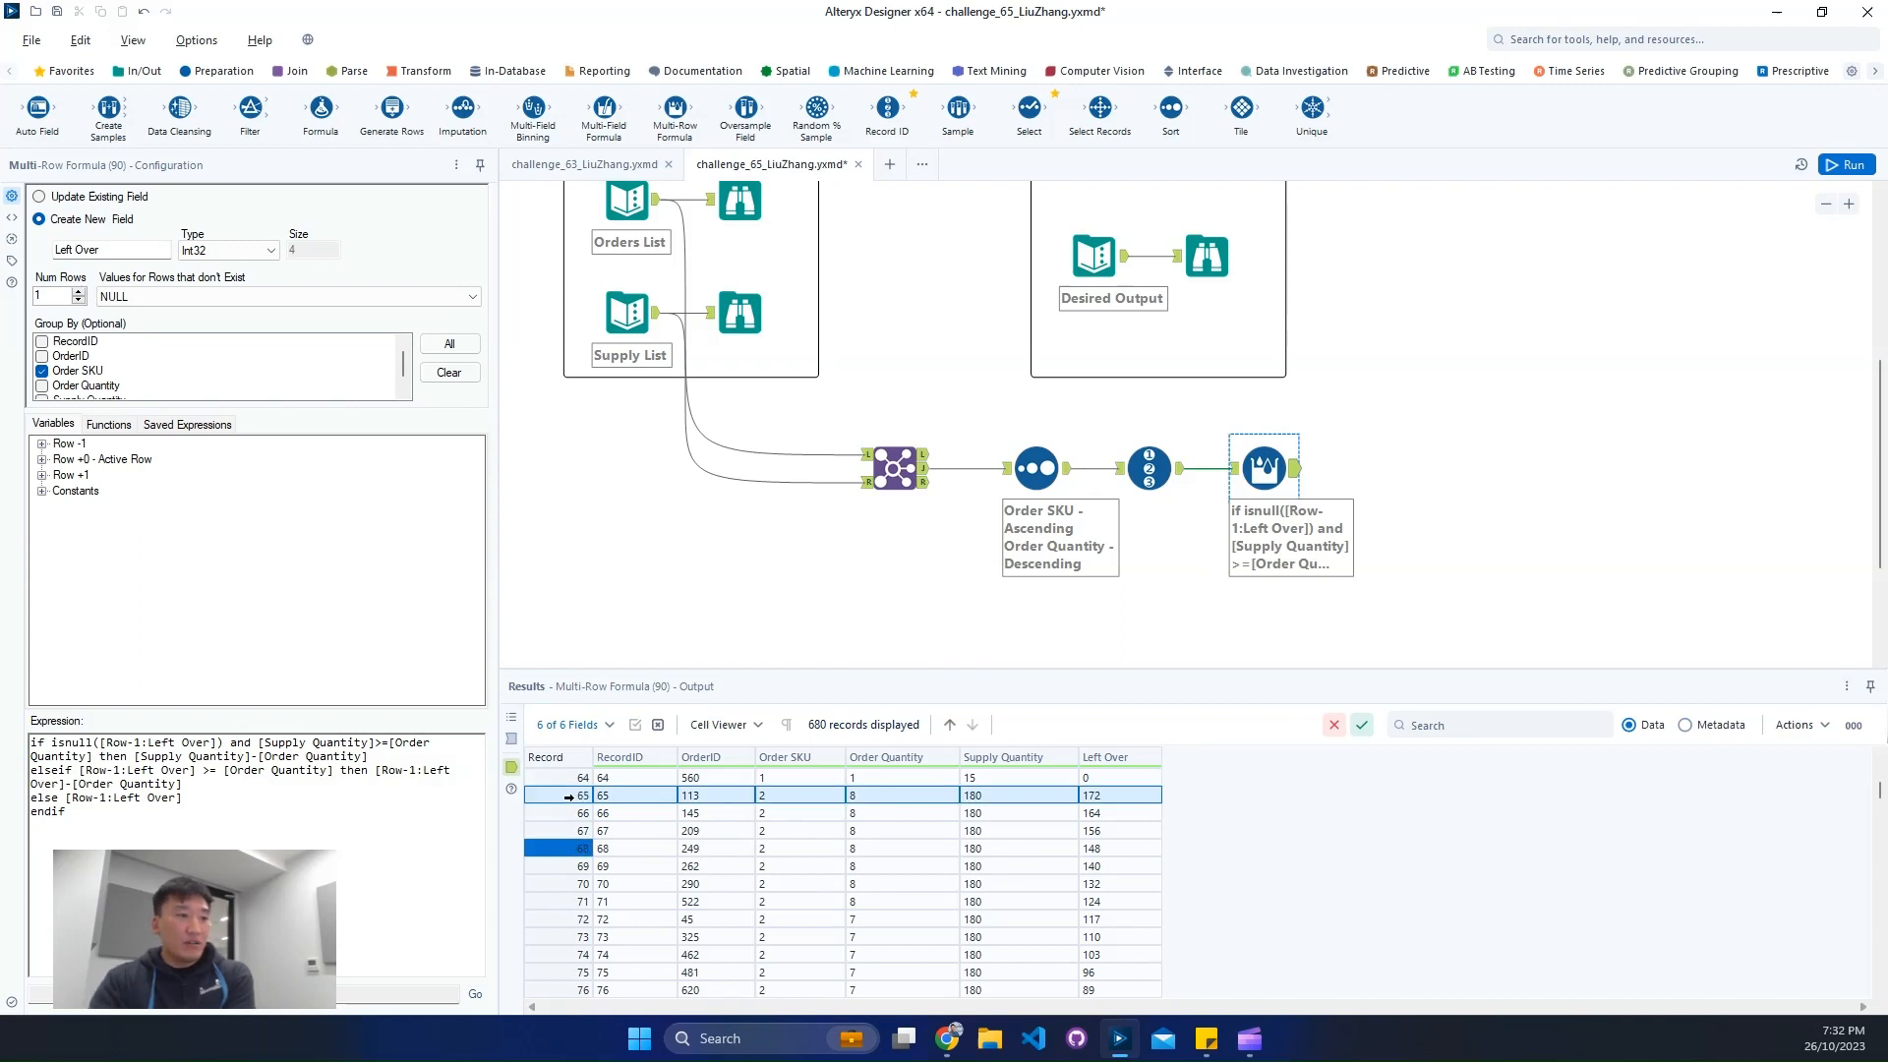
pyautogui.press('Down')
pyautogui.press('Down')
pyautogui.press('Down')
pyautogui.press('Down')
pyautogui.press('Down')
pyautogui.press('Down')
pyautogui.press('Down')
pyautogui.press('Down')
pyautogui.press('Down')
pyautogui.press('Down')
pyautogui.press('Down')
pyautogui.press('Down')
pyautogui.press('Down')
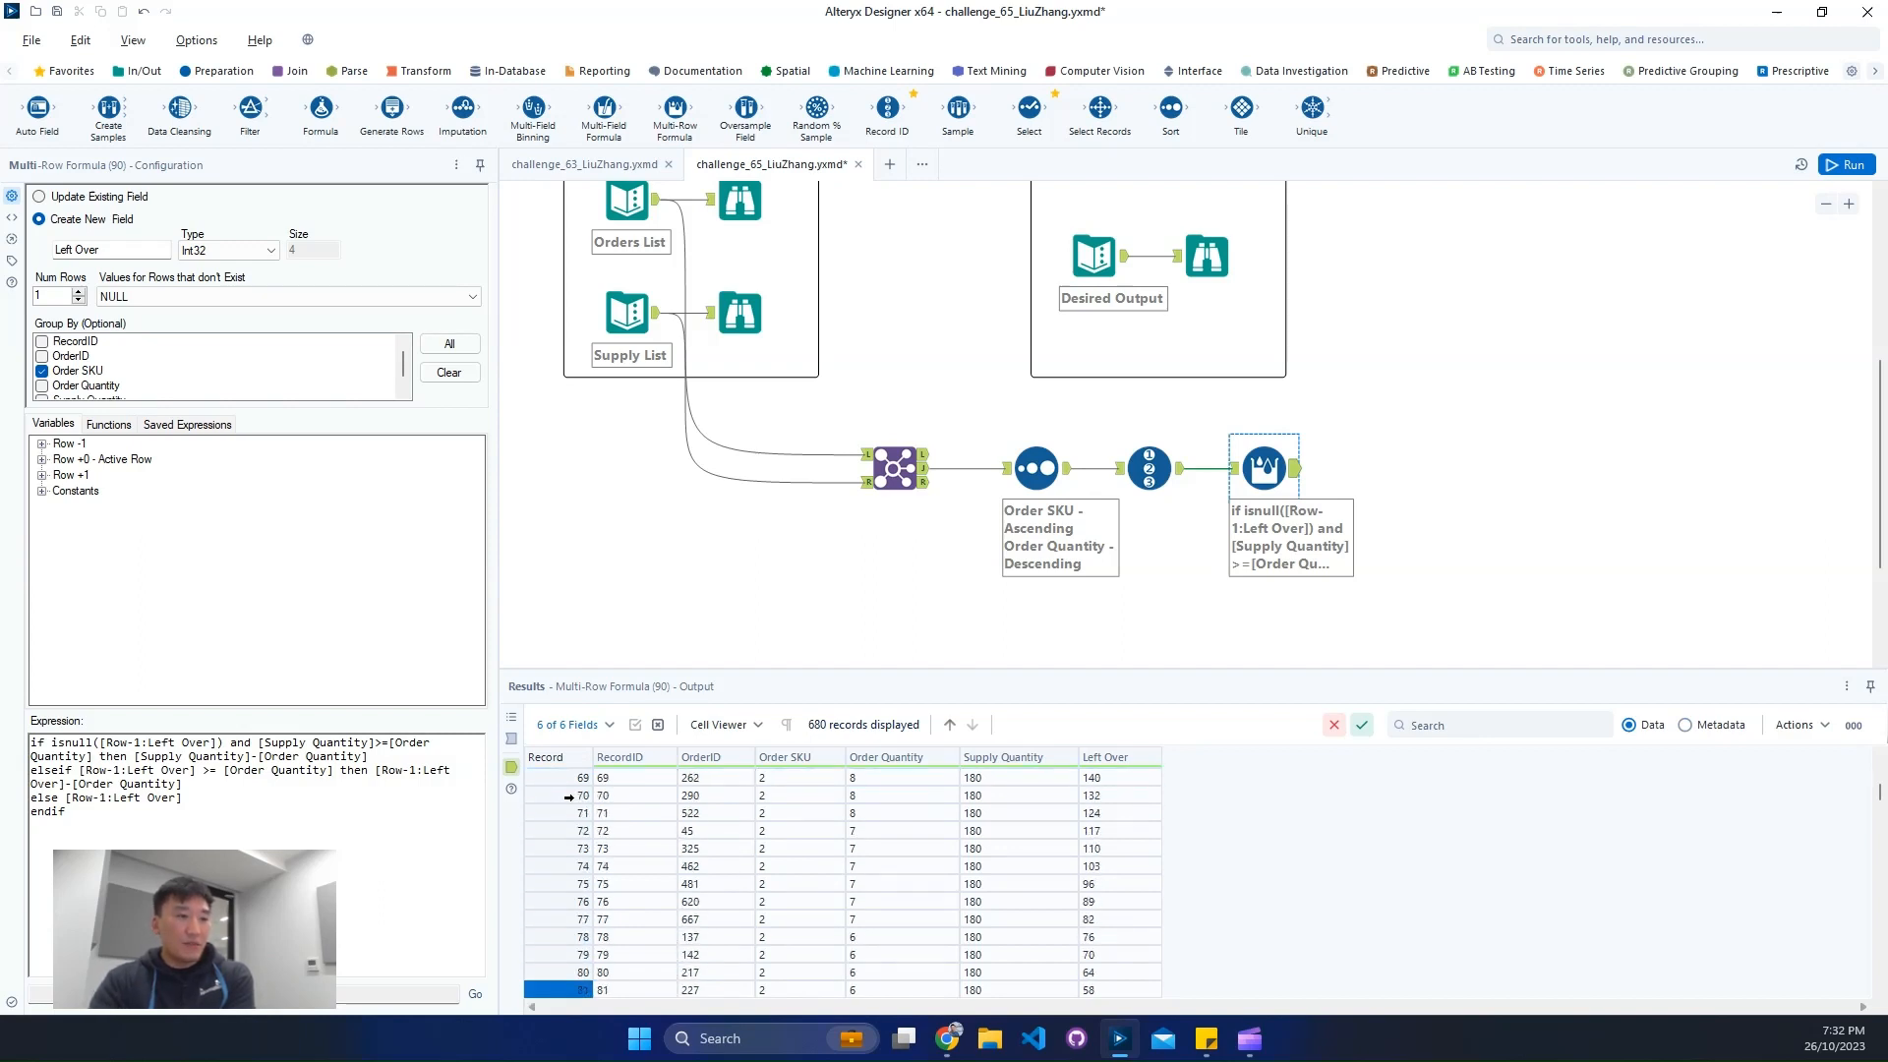
pyautogui.press('Down')
pyautogui.press('Down')
pyautogui.press('Down')
pyautogui.press('Down')
pyautogui.press('Down')
pyautogui.press('Down')
pyautogui.press('Down')
pyautogui.press('Down')
pyautogui.press('Down')
pyautogui.press('Up')
pyautogui.press('Up')
pyautogui.press('Up')
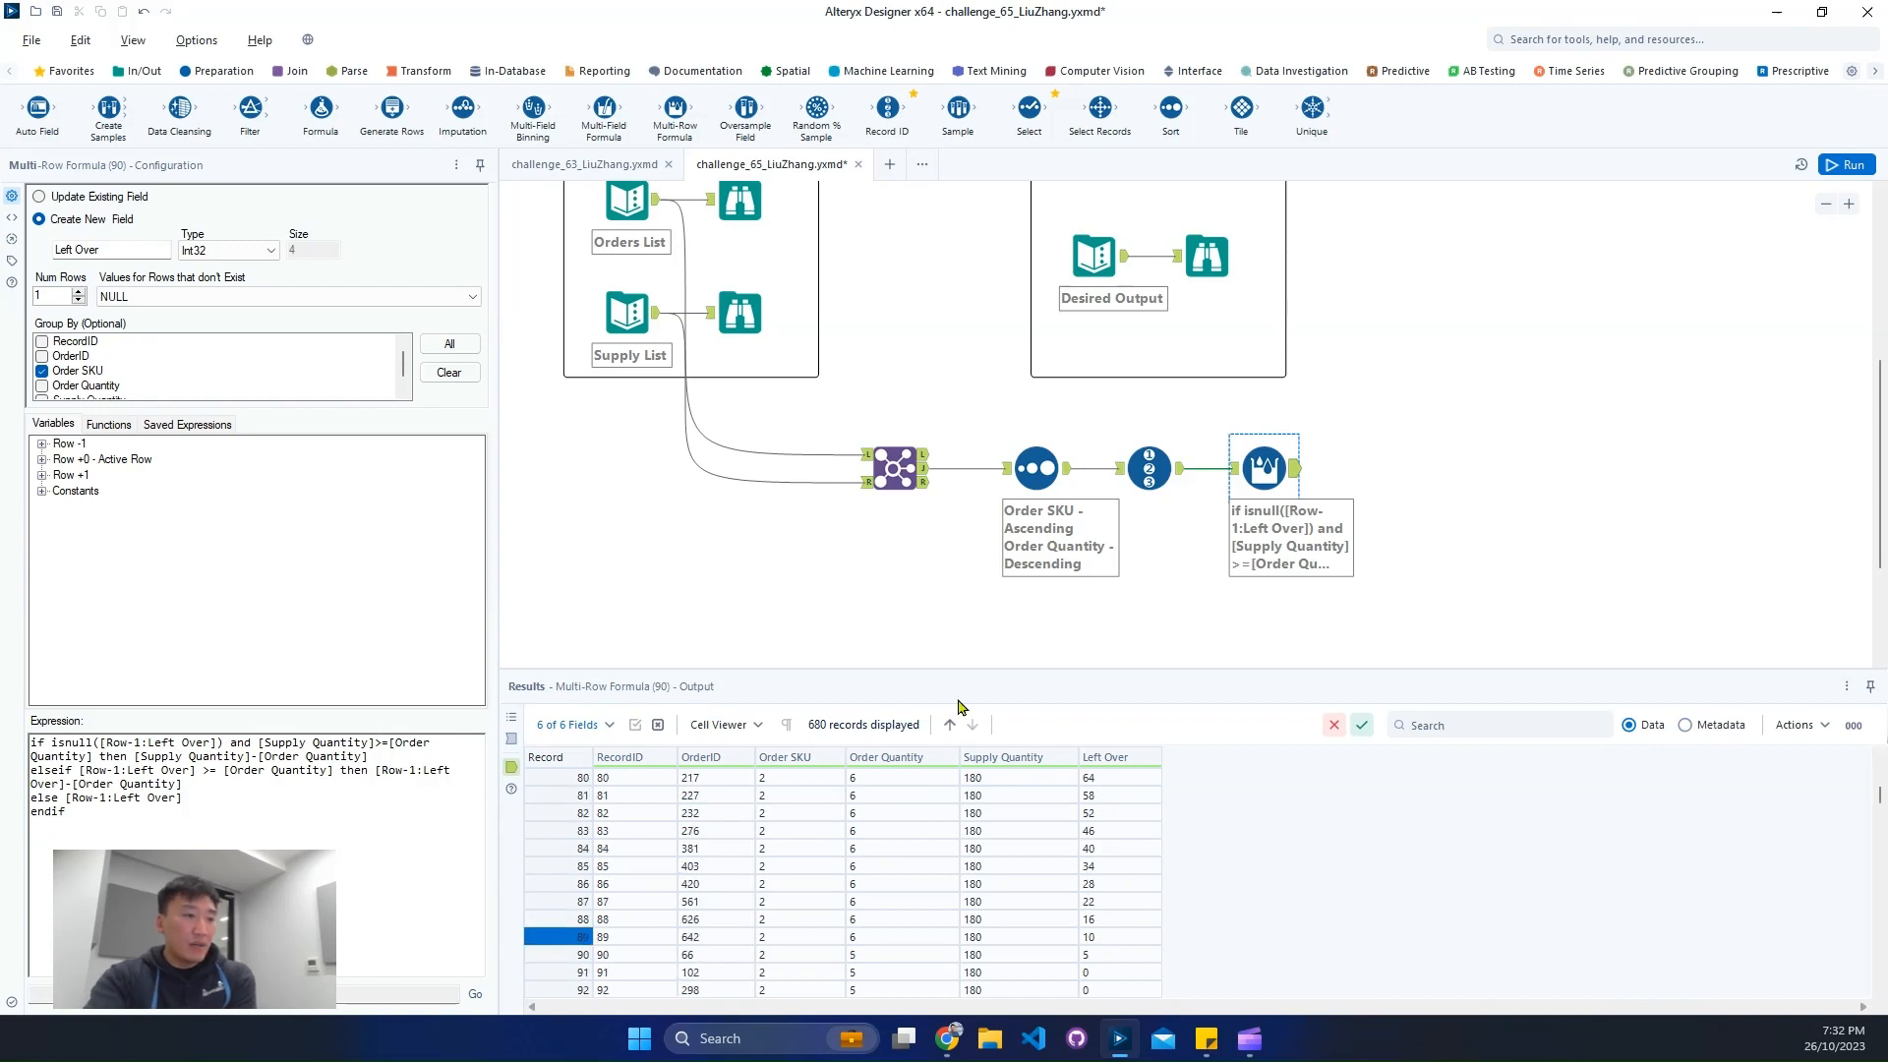
pyautogui.click(1086, 956)
pyautogui.click(851, 974)
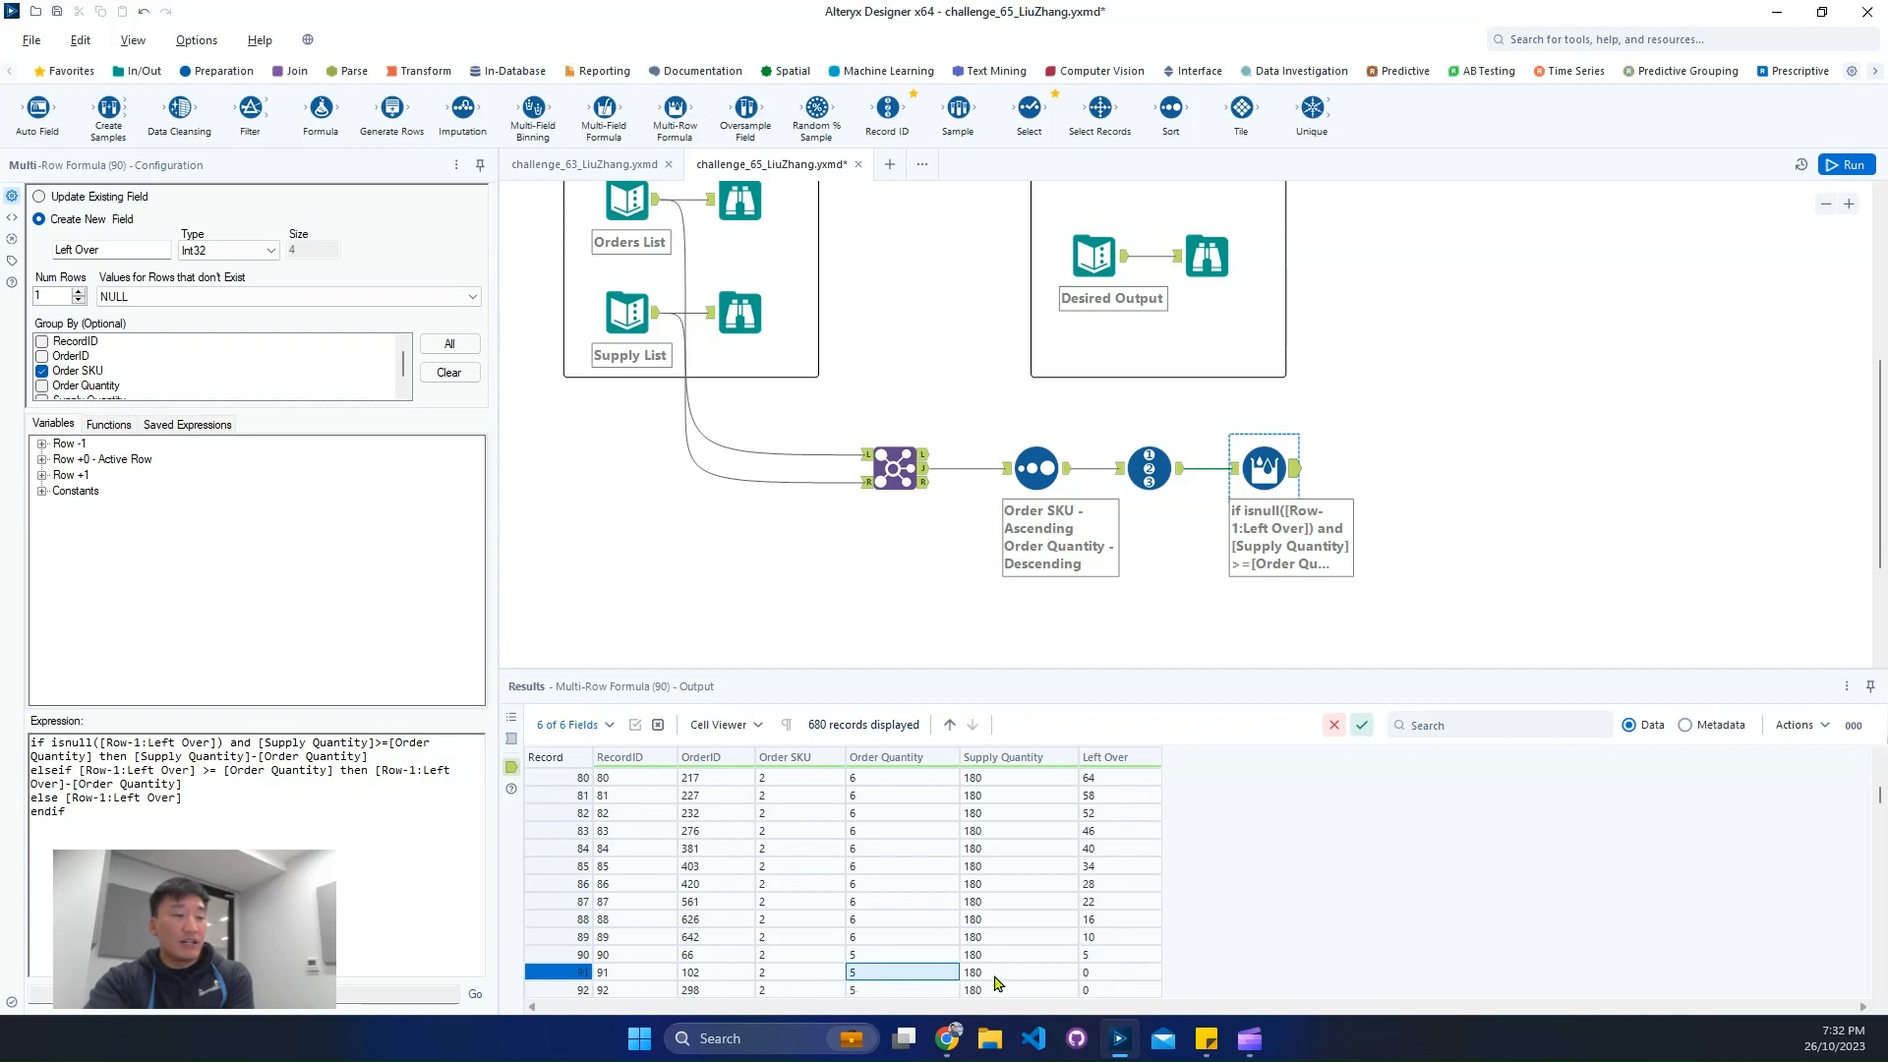
pyautogui.scroll(-1, 997, 979)
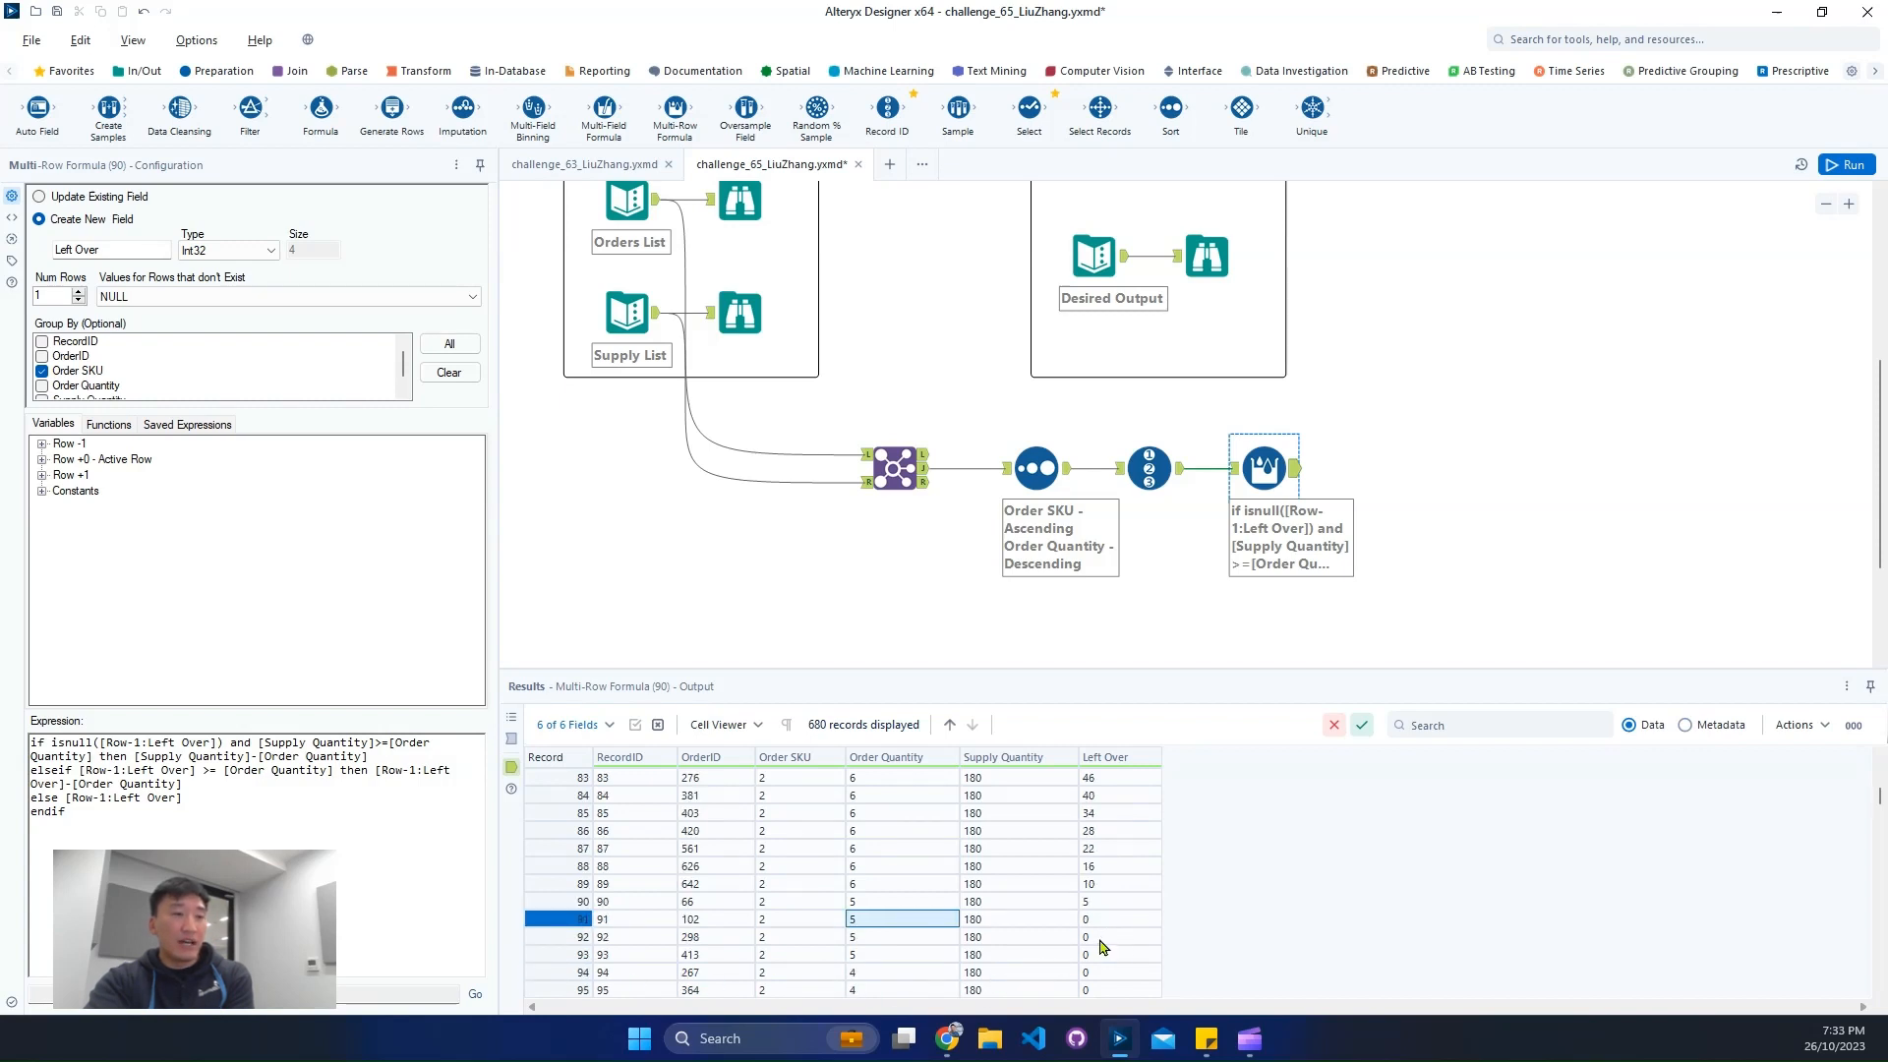
pyautogui.moveTo(1100, 940); pyautogui.dragTo(1101, 961)
pyautogui.scroll(-5, 1151, 949)
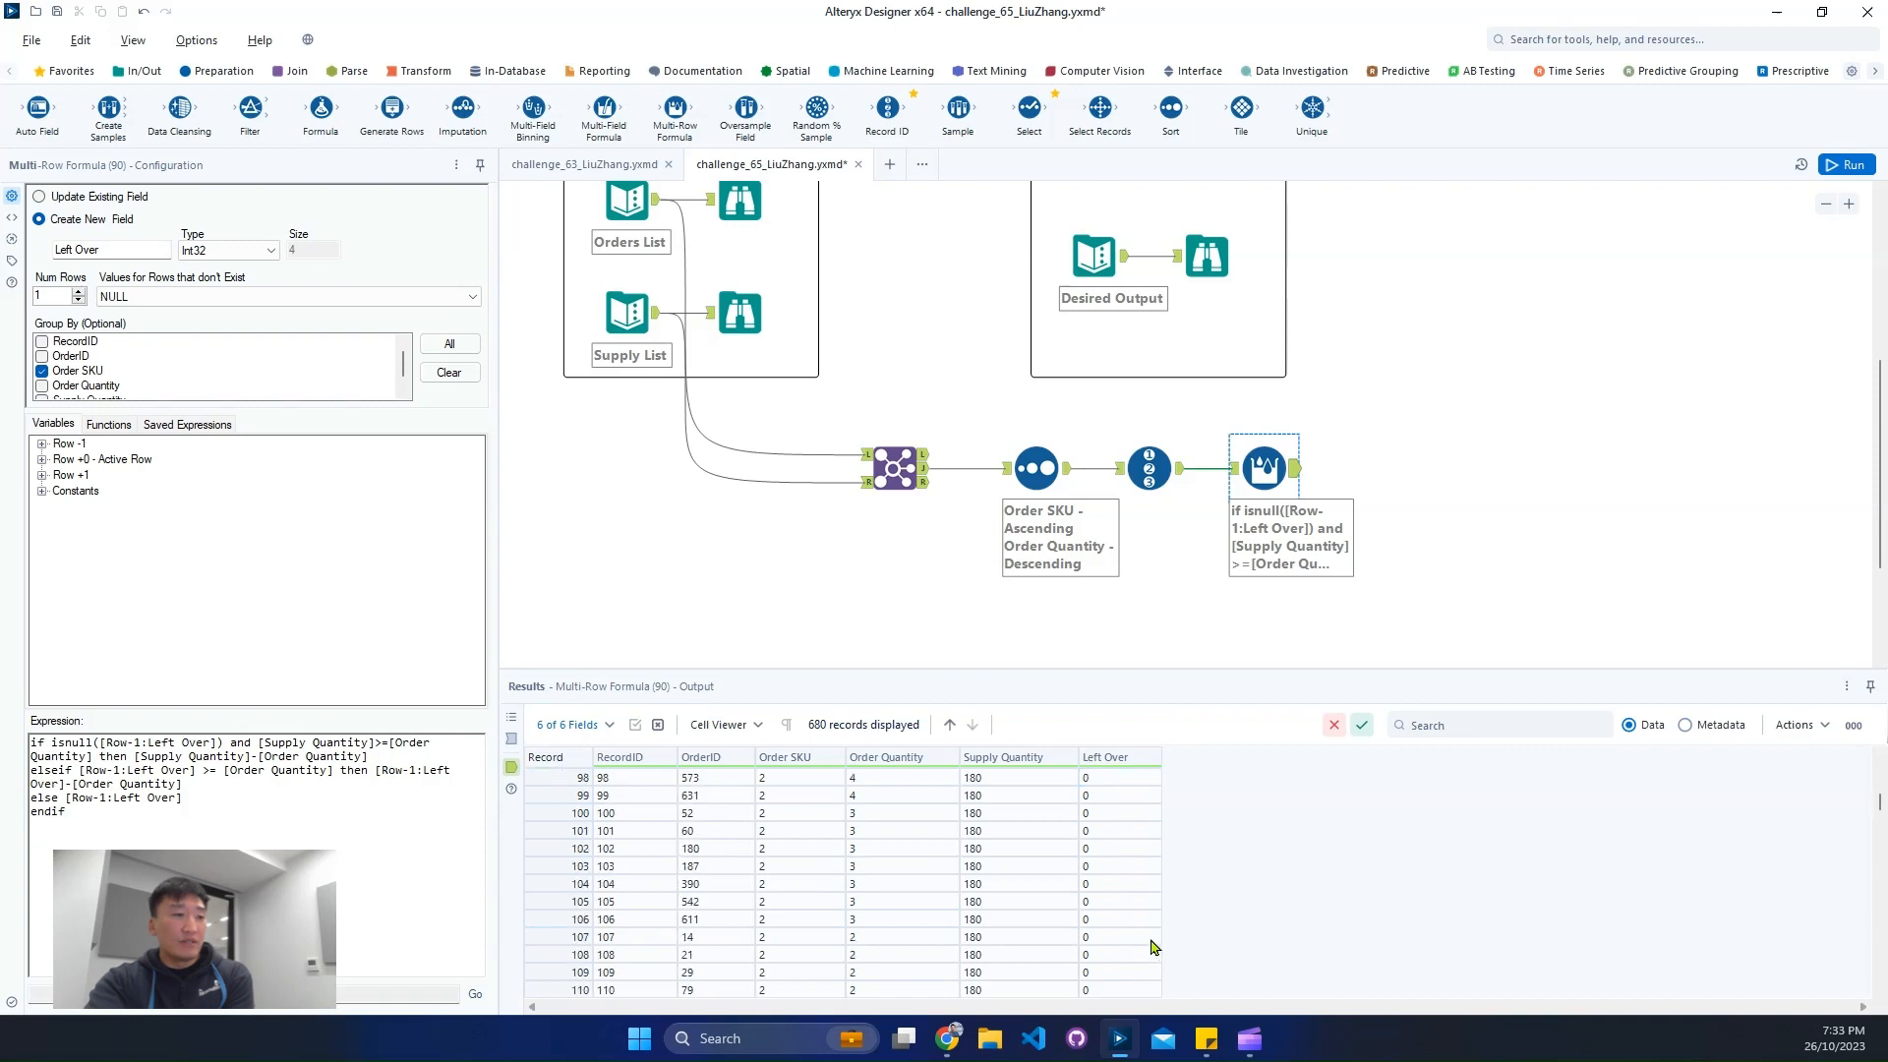
pyautogui.scroll(-2, 1155, 946)
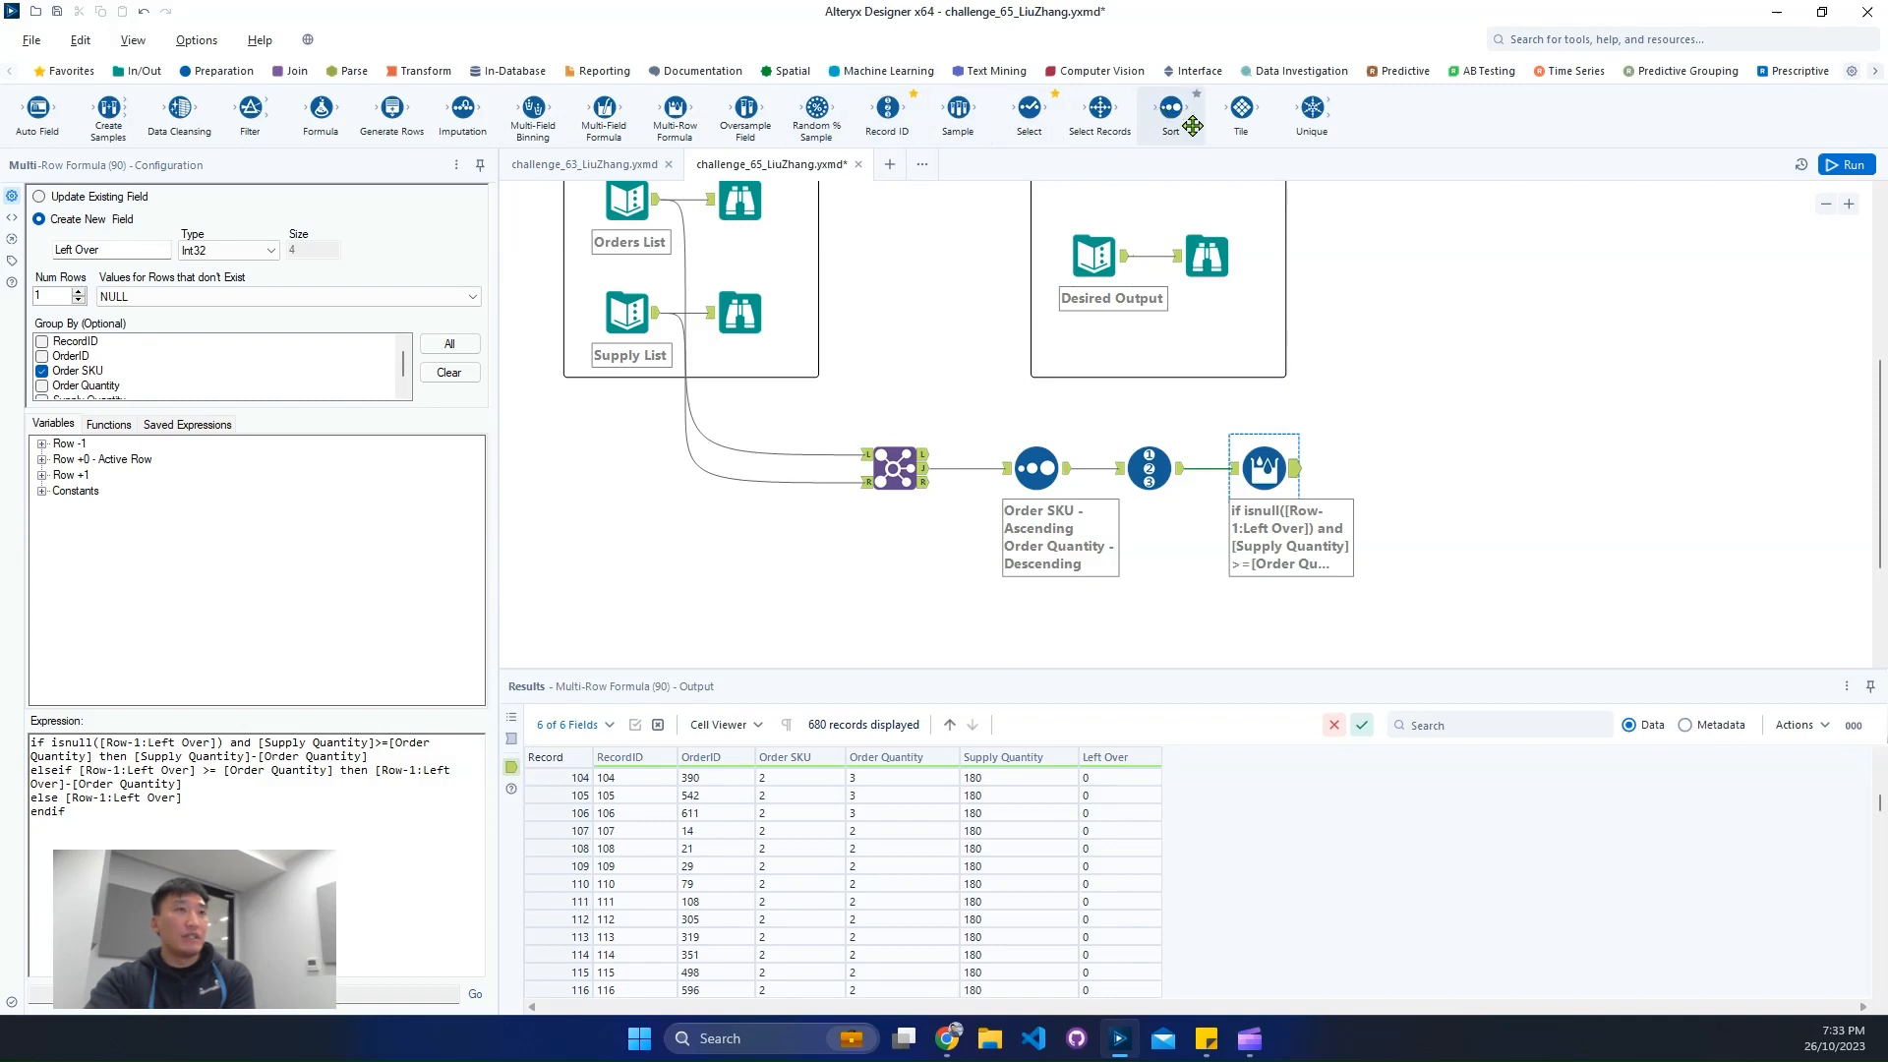
# - Add a Unique tool after the Multi-Row Formula, based on Order SKU and Left Over, and run the workflow
pyautogui.moveTo(1312, 108); pyautogui.dragTo(1397, 480)
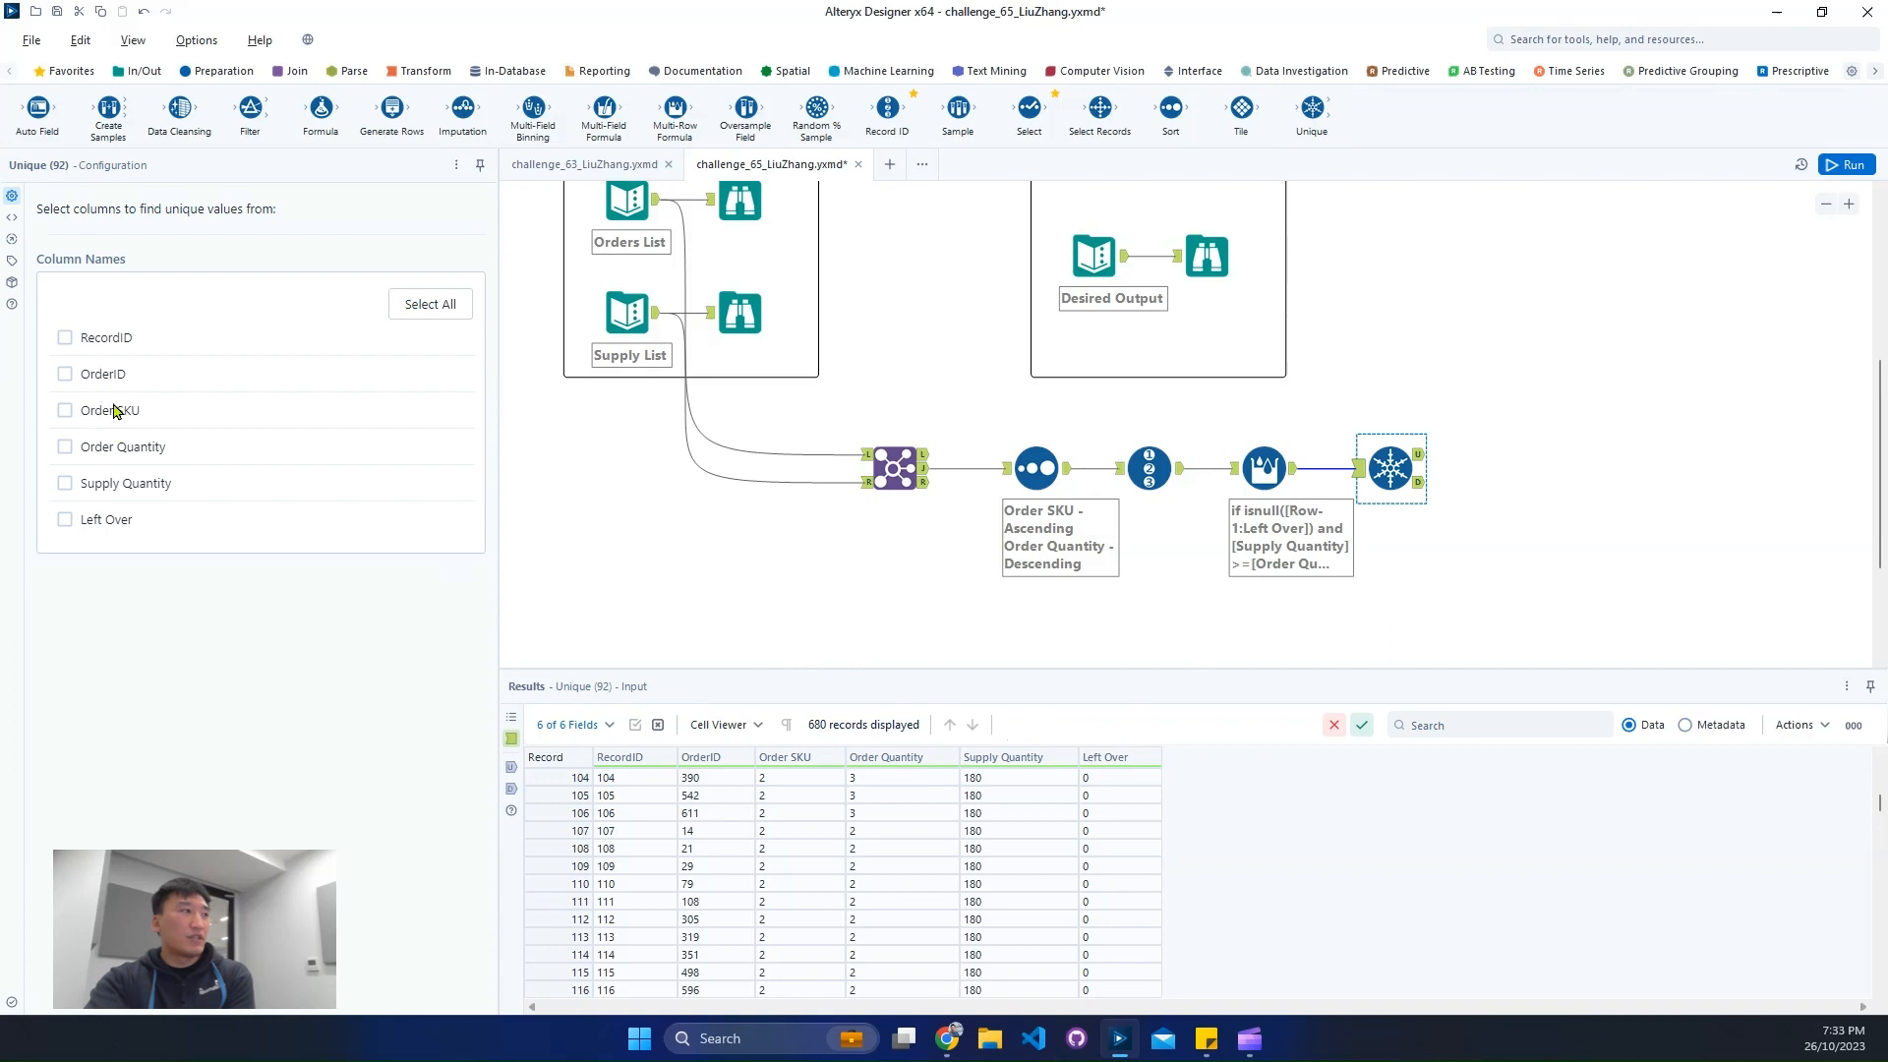
pyautogui.click(115, 410)
pyautogui.click(106, 521)
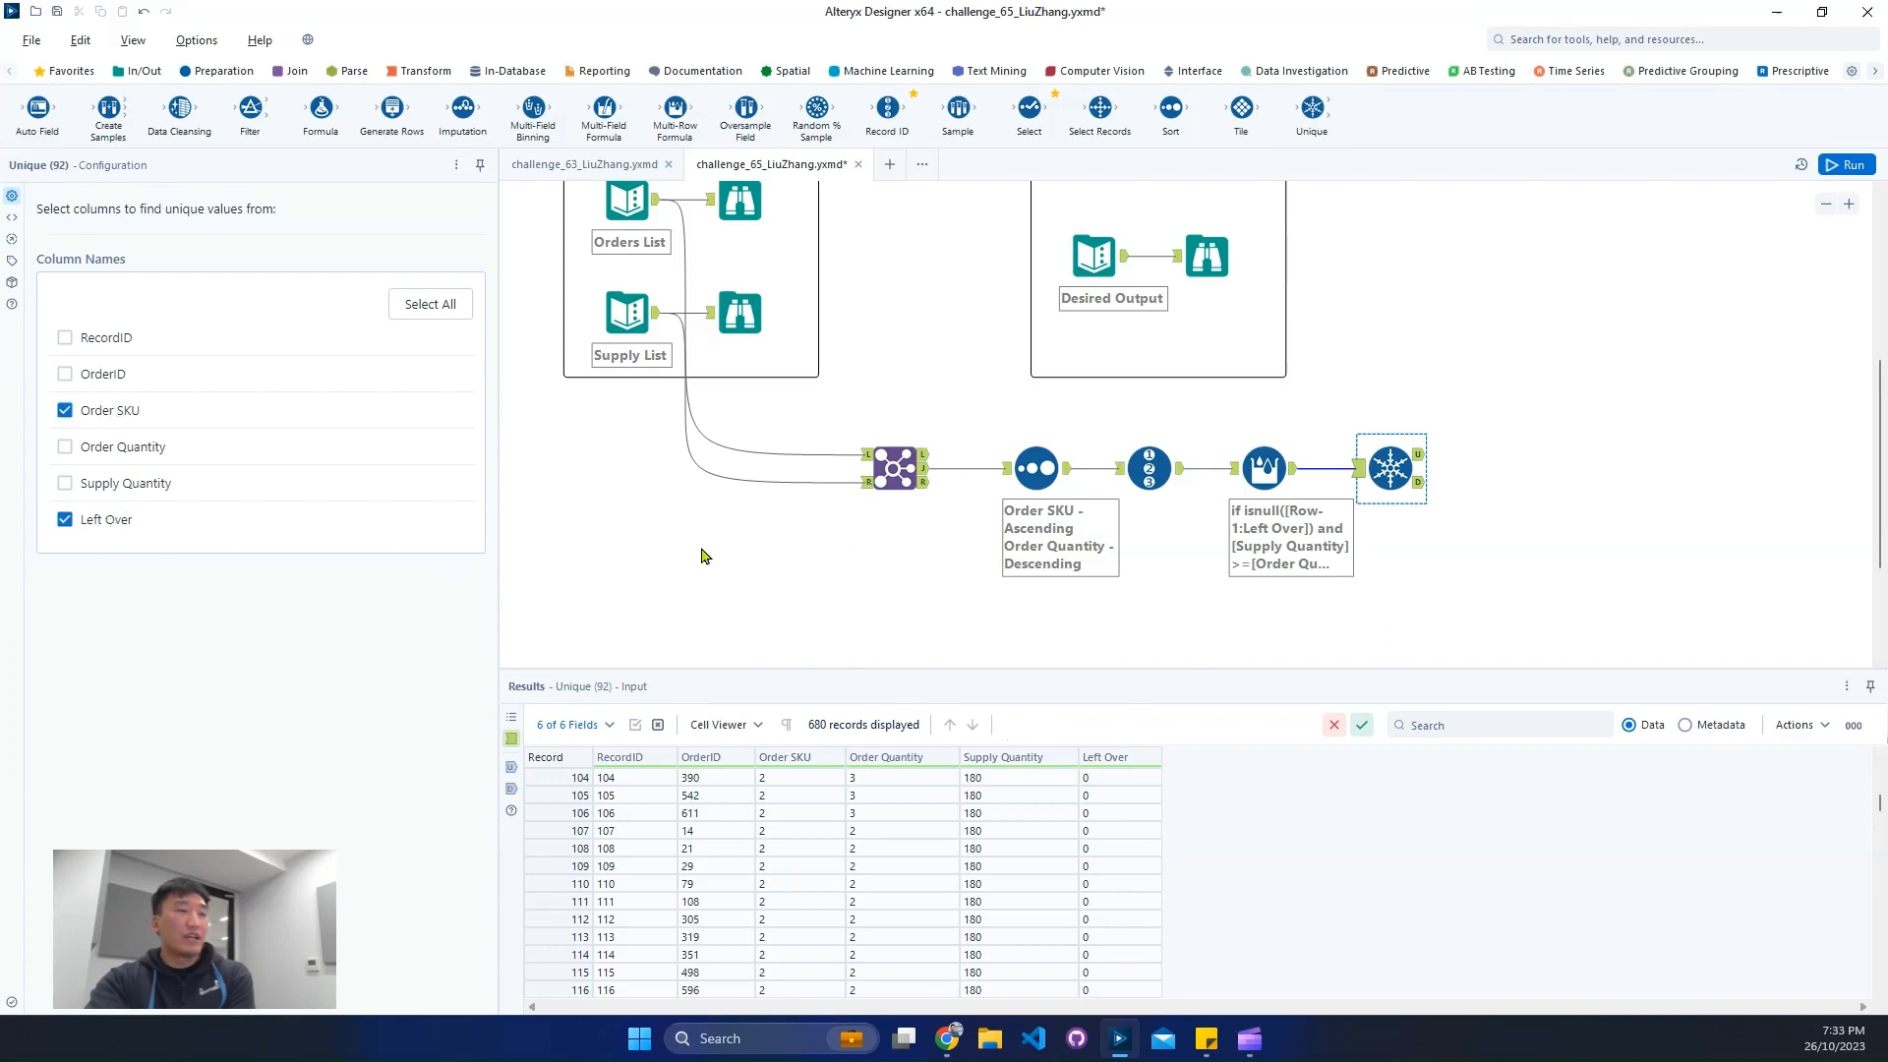
pyautogui.click(1846, 164)
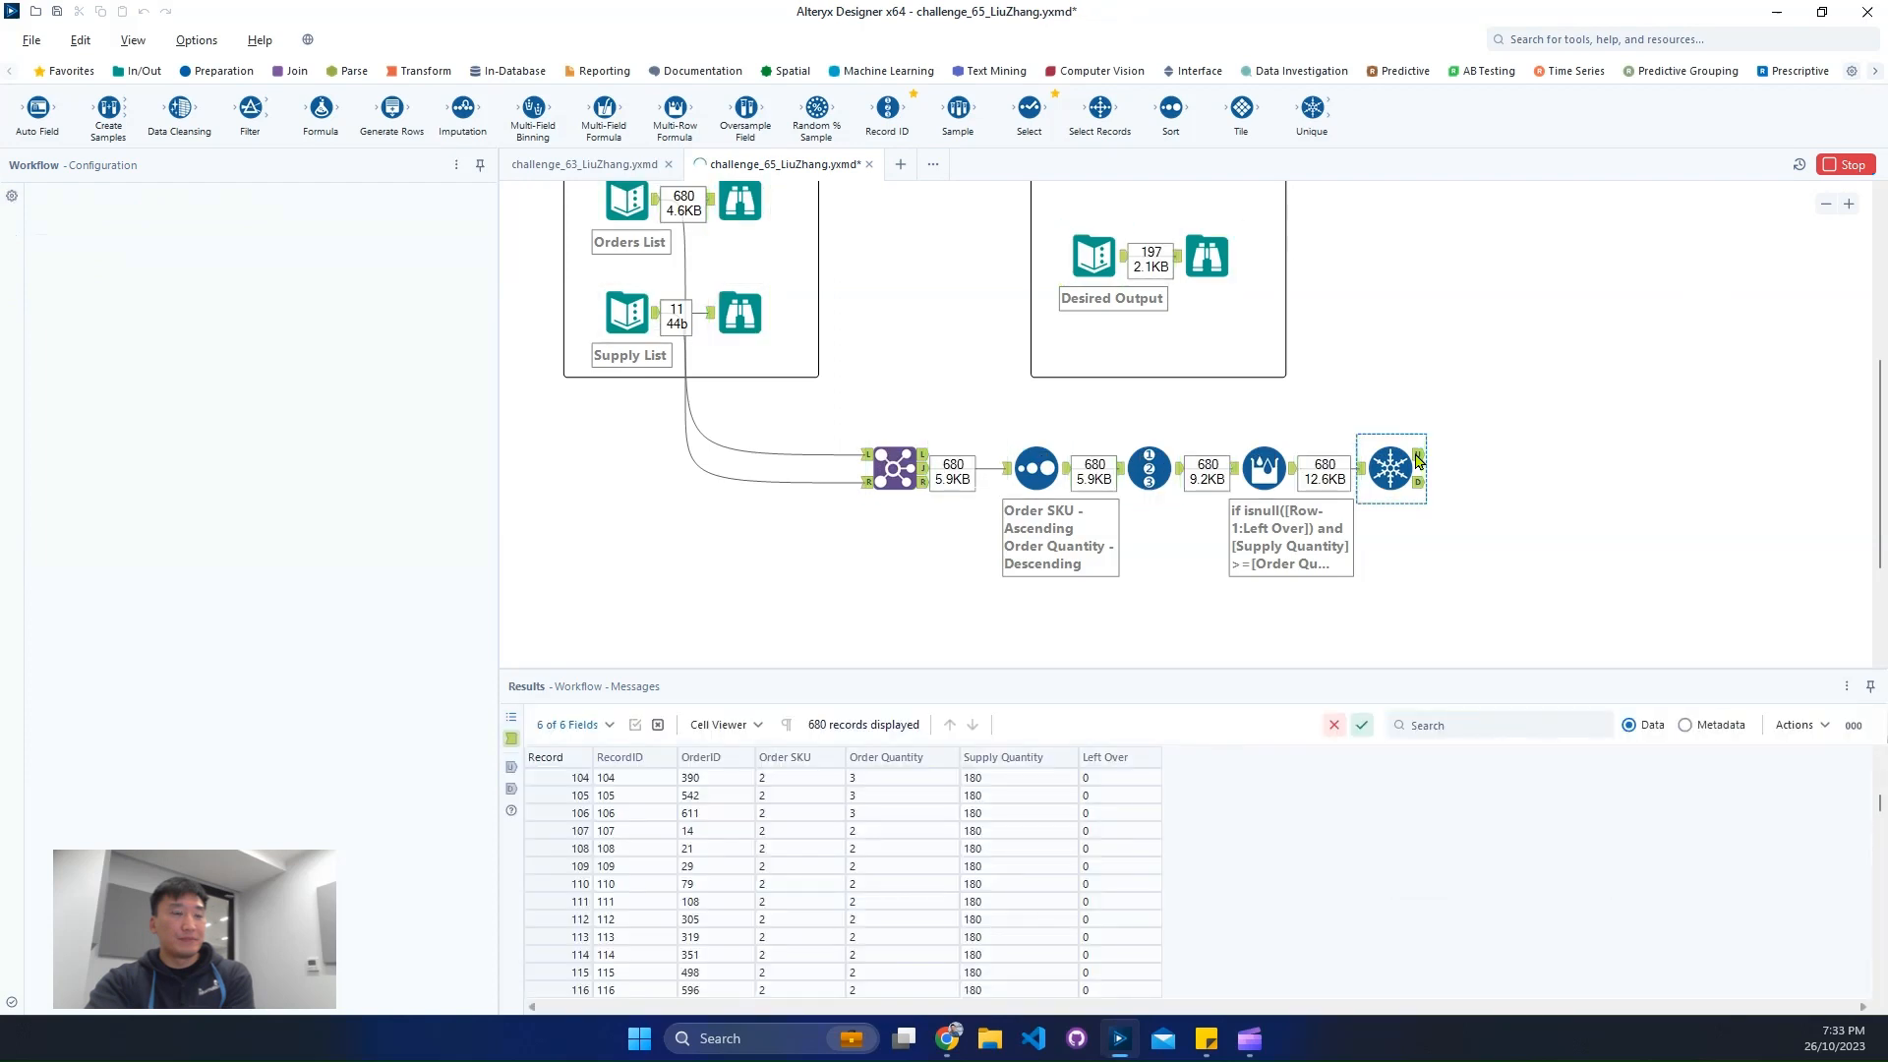
# - Compare the Desired Output's record order and Remaining values with the Unique tool's unique records
pyautogui.moveTo(1048, 234); pyautogui.dragTo(1363, 311)
pyautogui.press('Escape')
pyautogui.click(1208, 258)
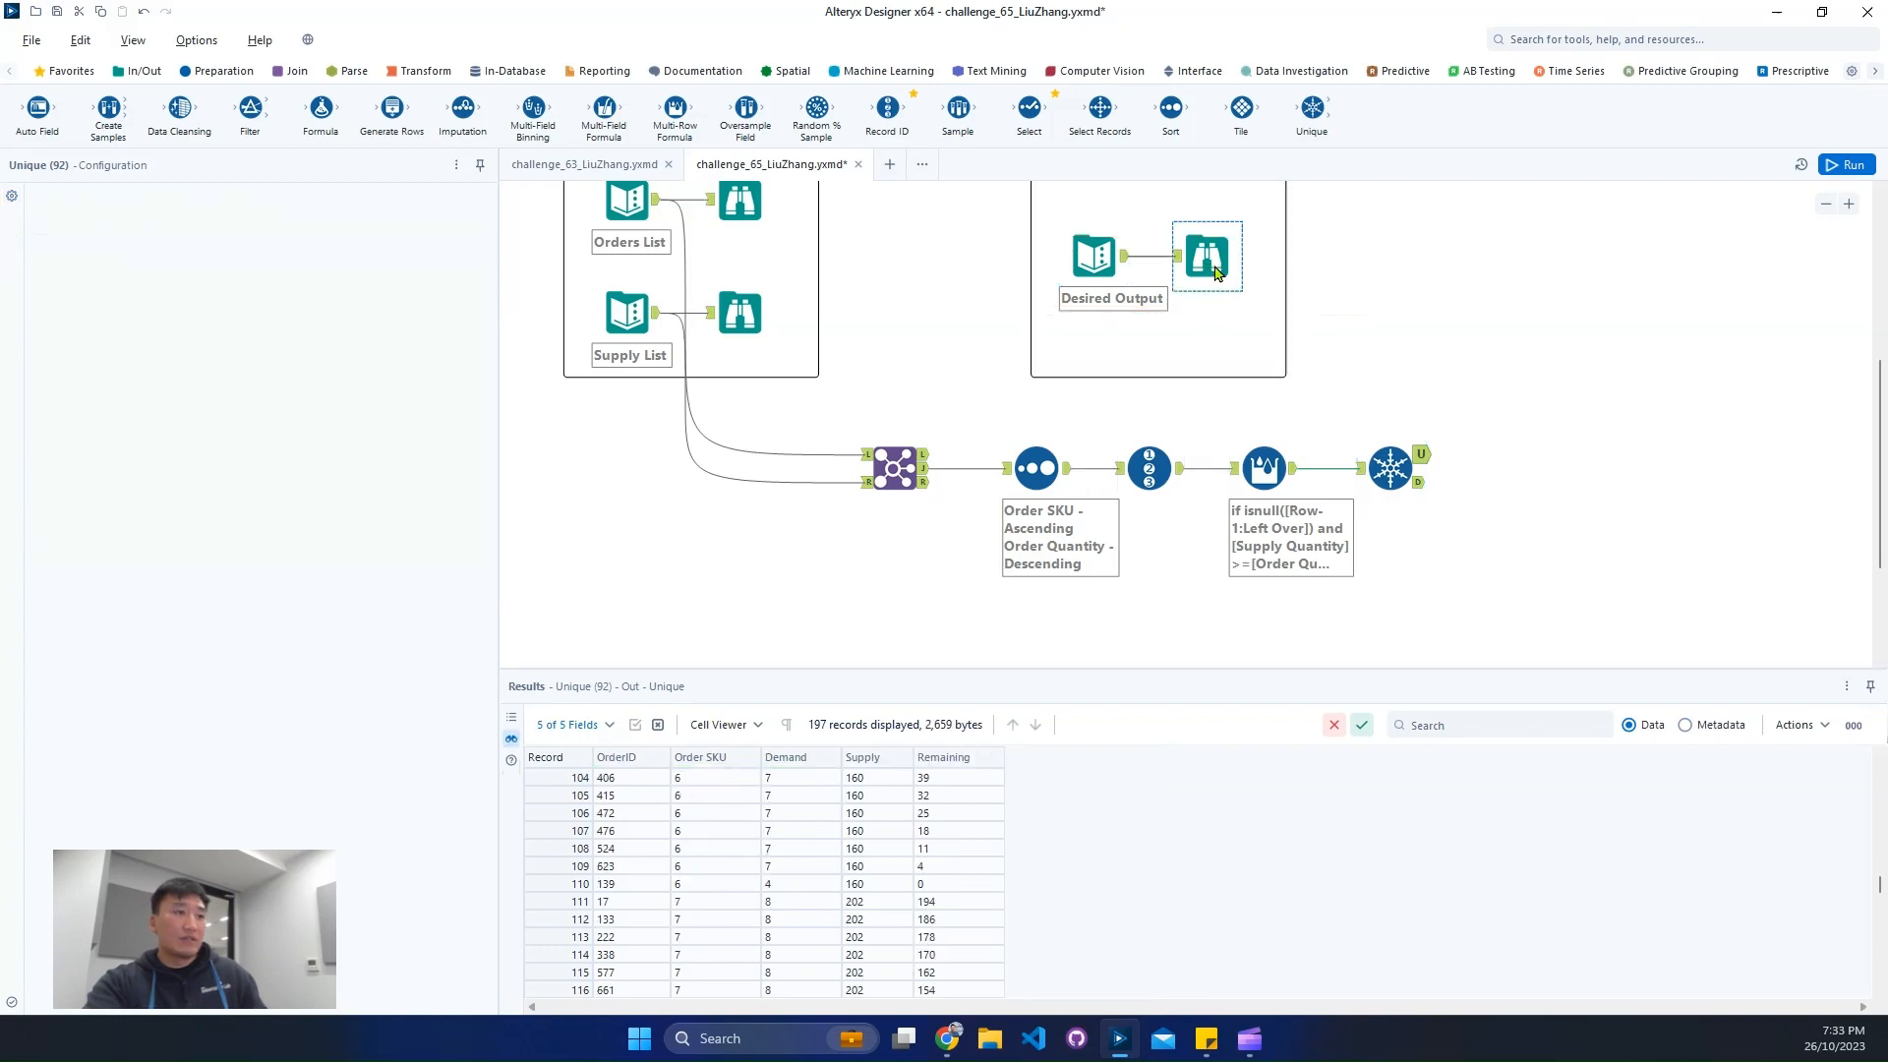
pyautogui.click(700, 778)
pyautogui.click(875, 778)
pyautogui.click(967, 779)
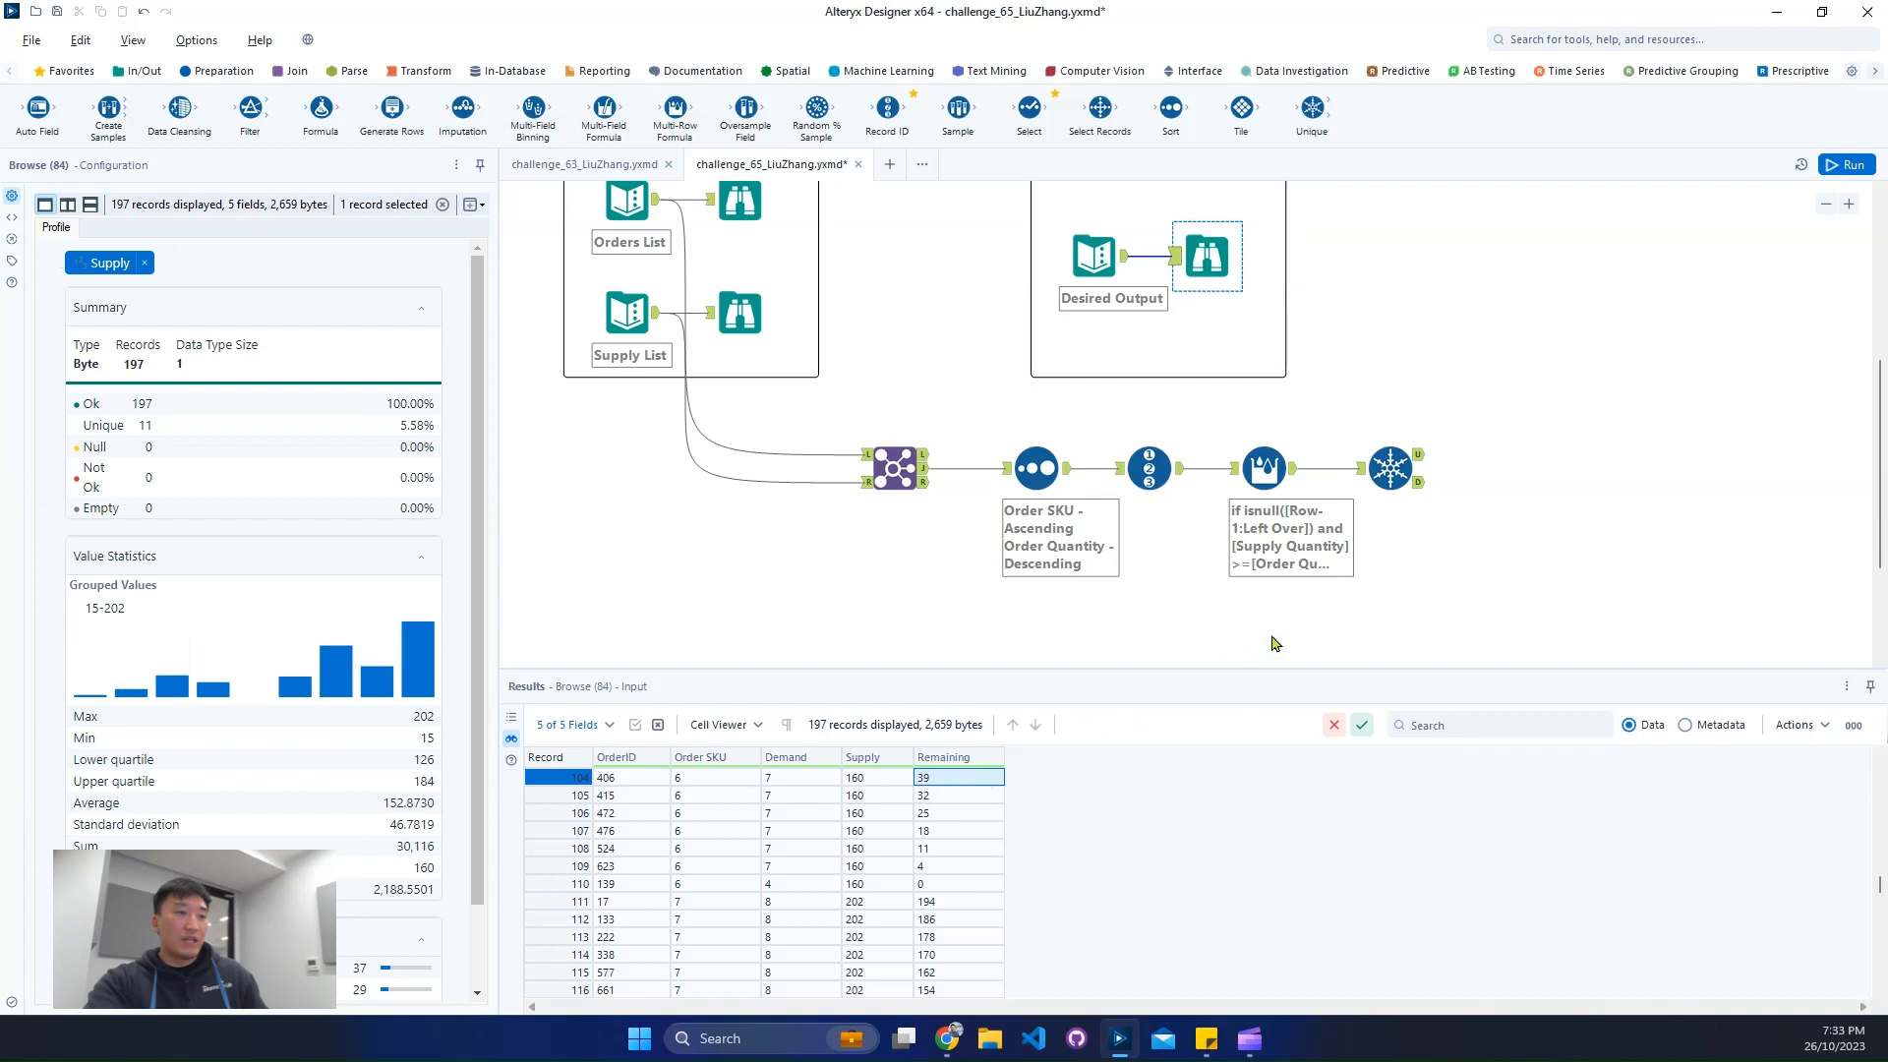
pyautogui.scroll(20, 991, 820)
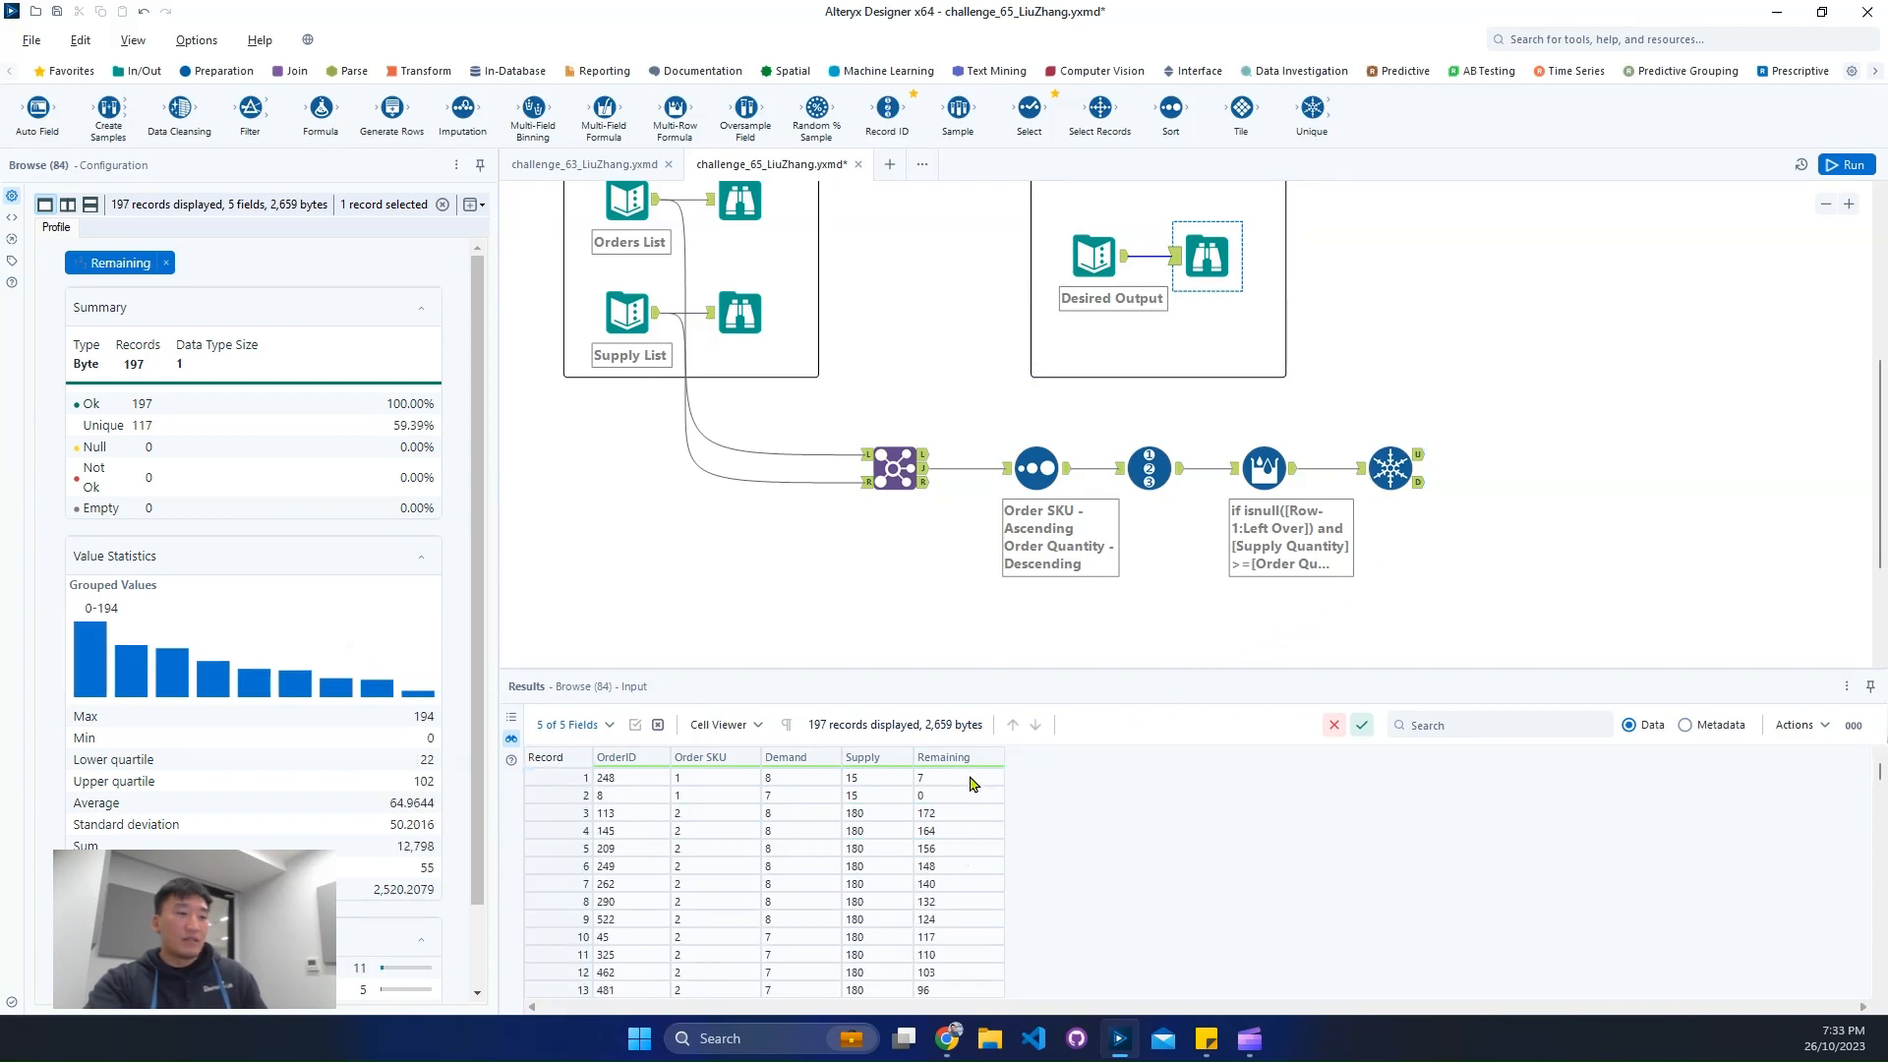
pyautogui.click(1391, 468)
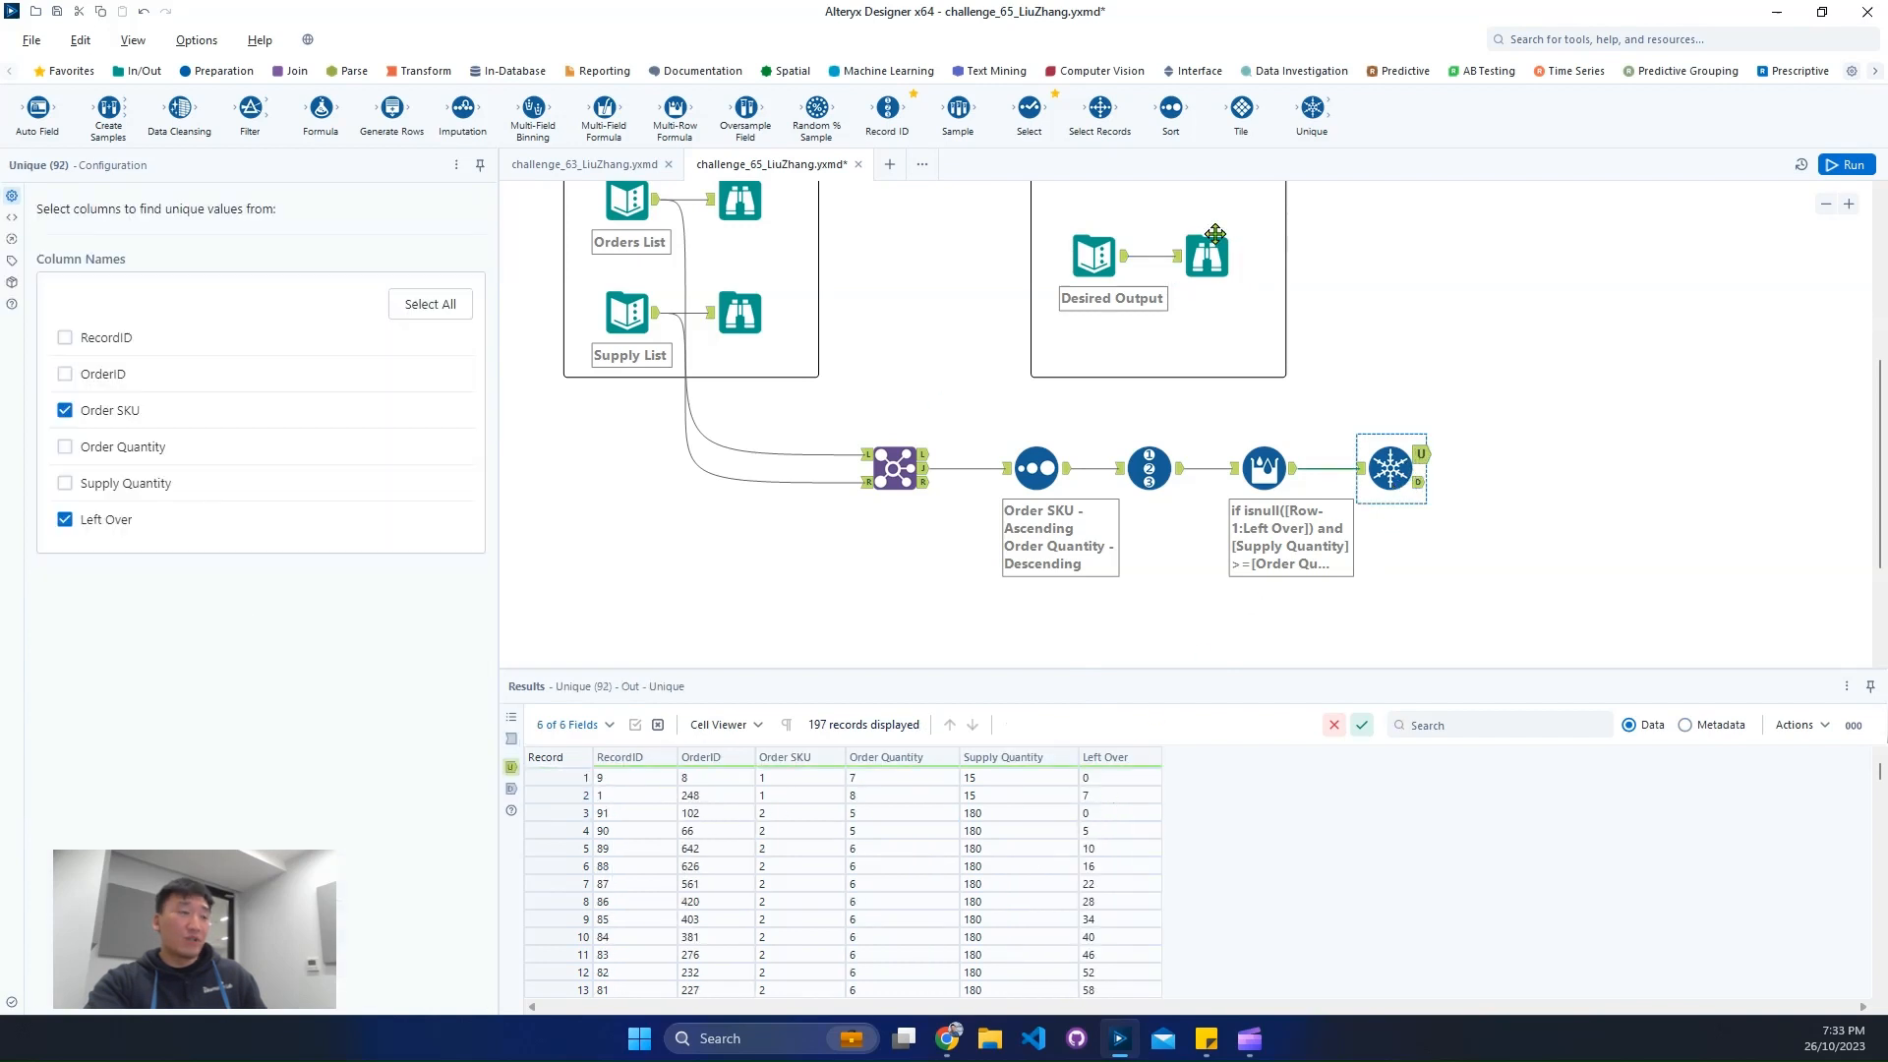
# - Connect a Sort tool to the Unique tool's unique output, sort by RecordID ascending and run the workflow
pyautogui.click(1649, 39)
pyautogui.write('s')
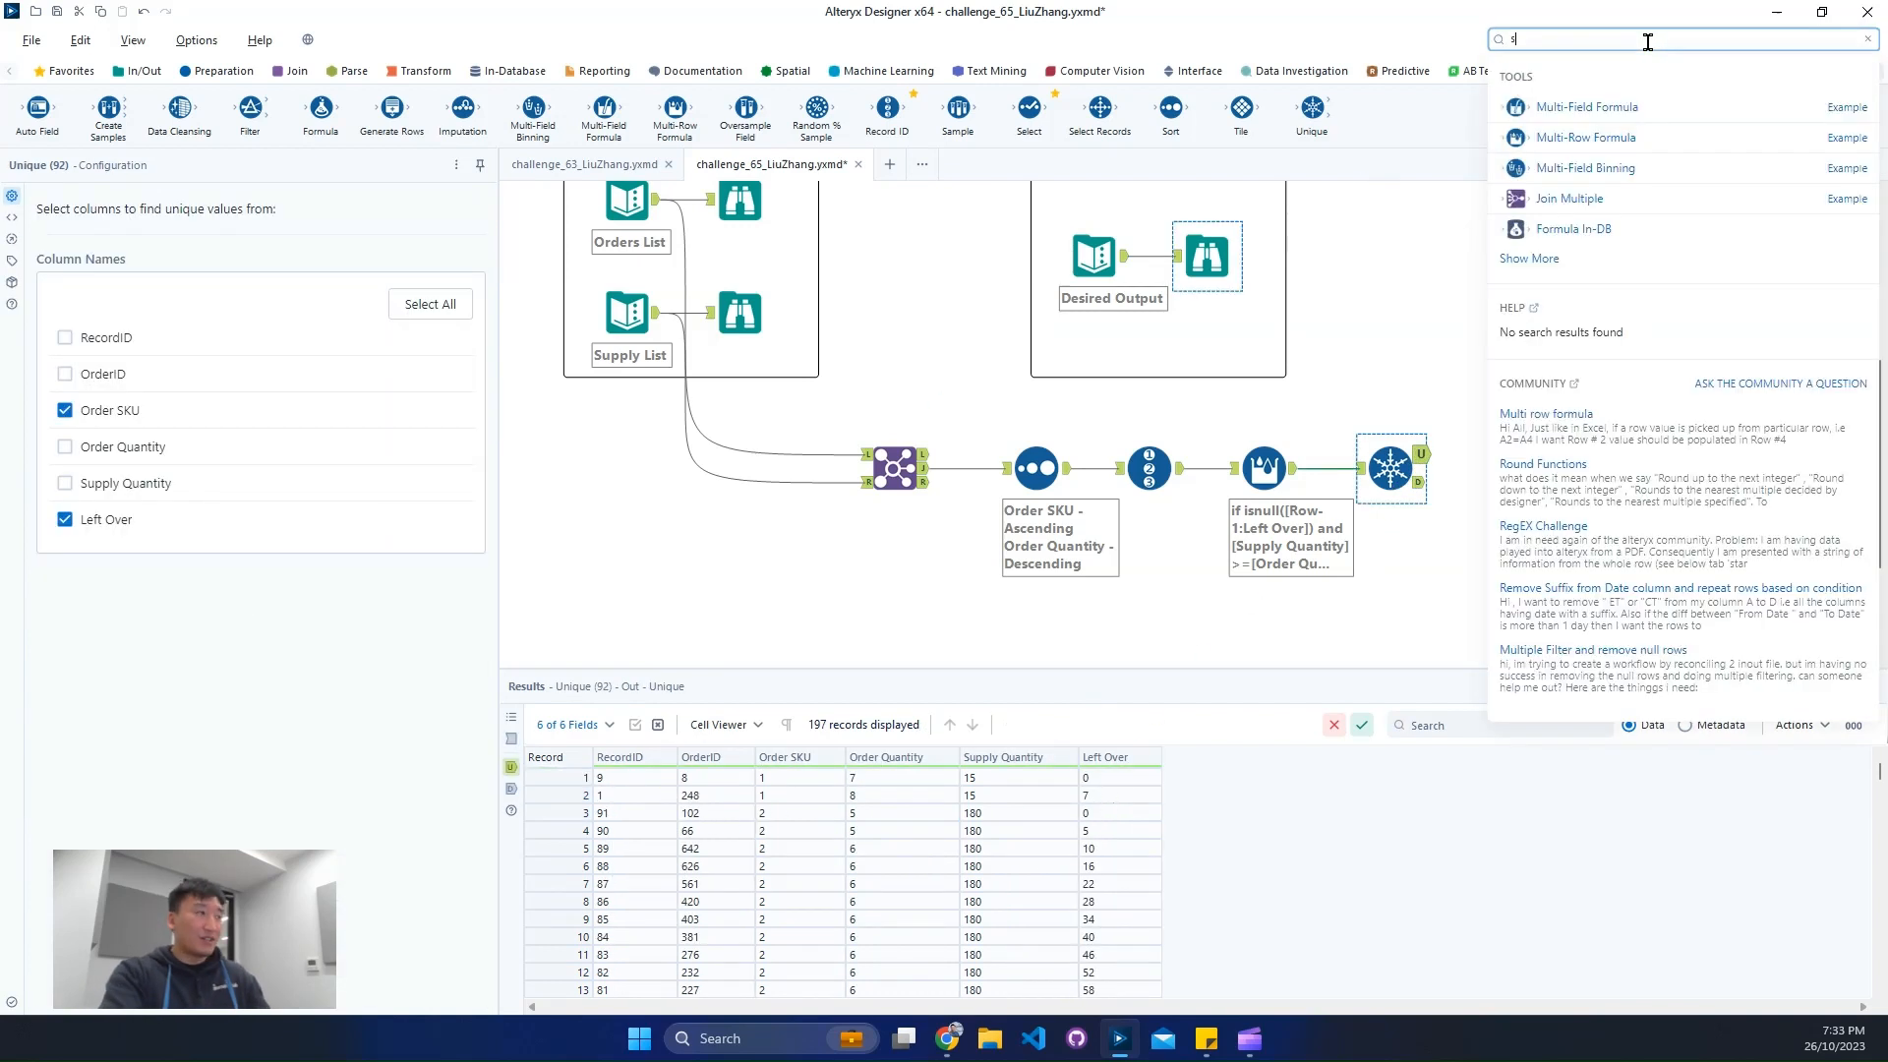
pyautogui.write('or')
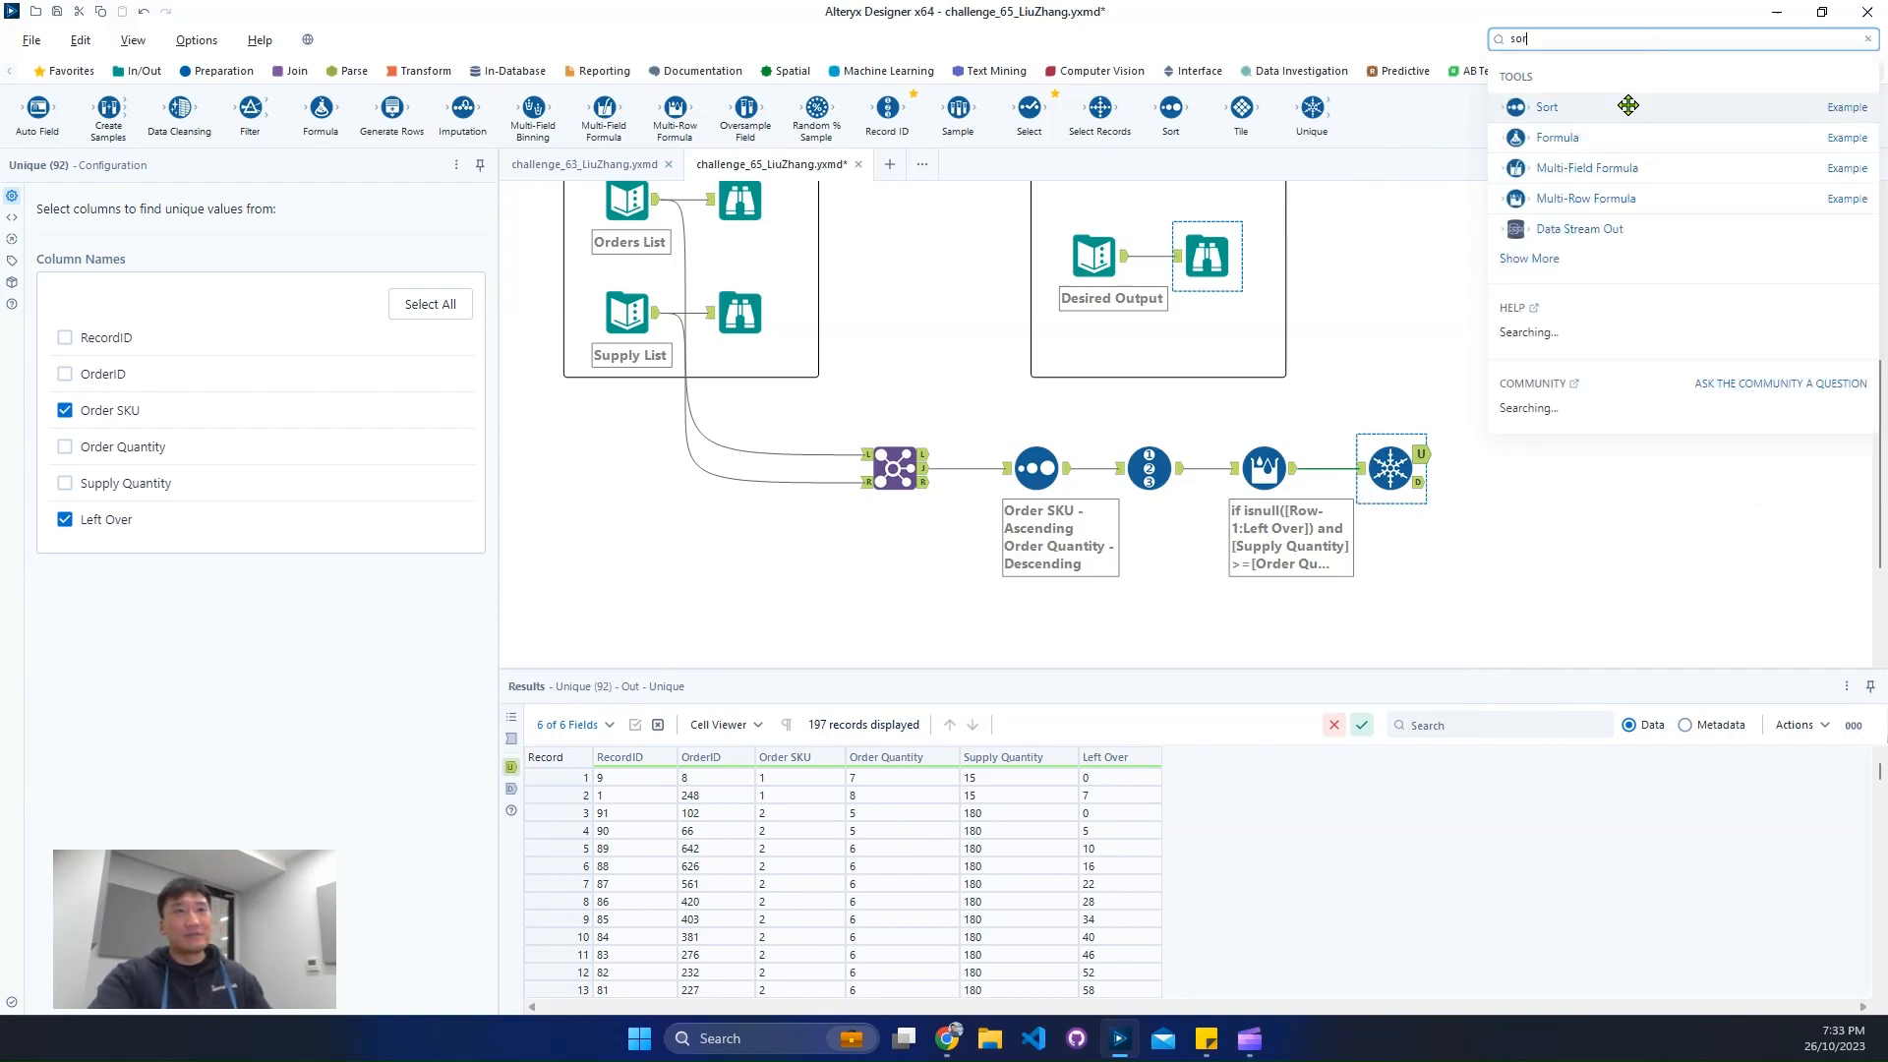
pyautogui.moveTo(1628, 105); pyautogui.dragTo(1504, 453)
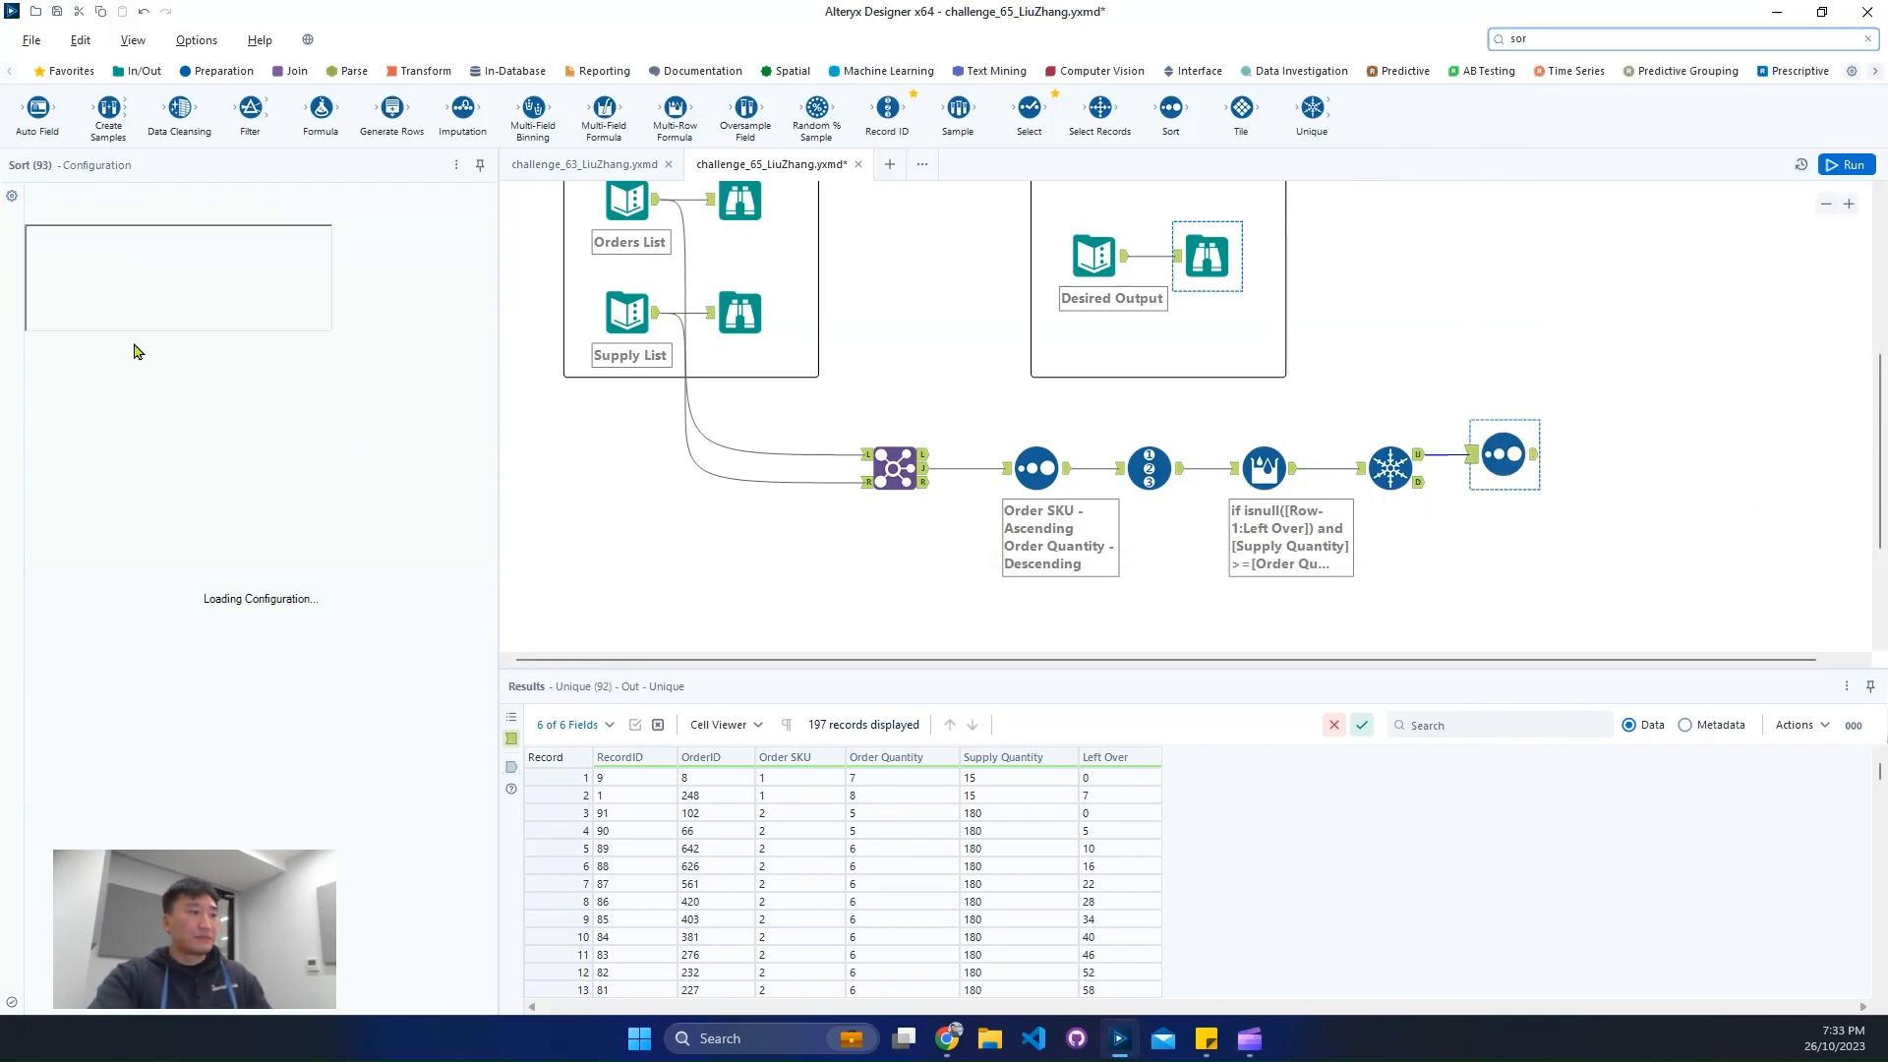
pyautogui.click(155, 256)
pyautogui.click(151, 271)
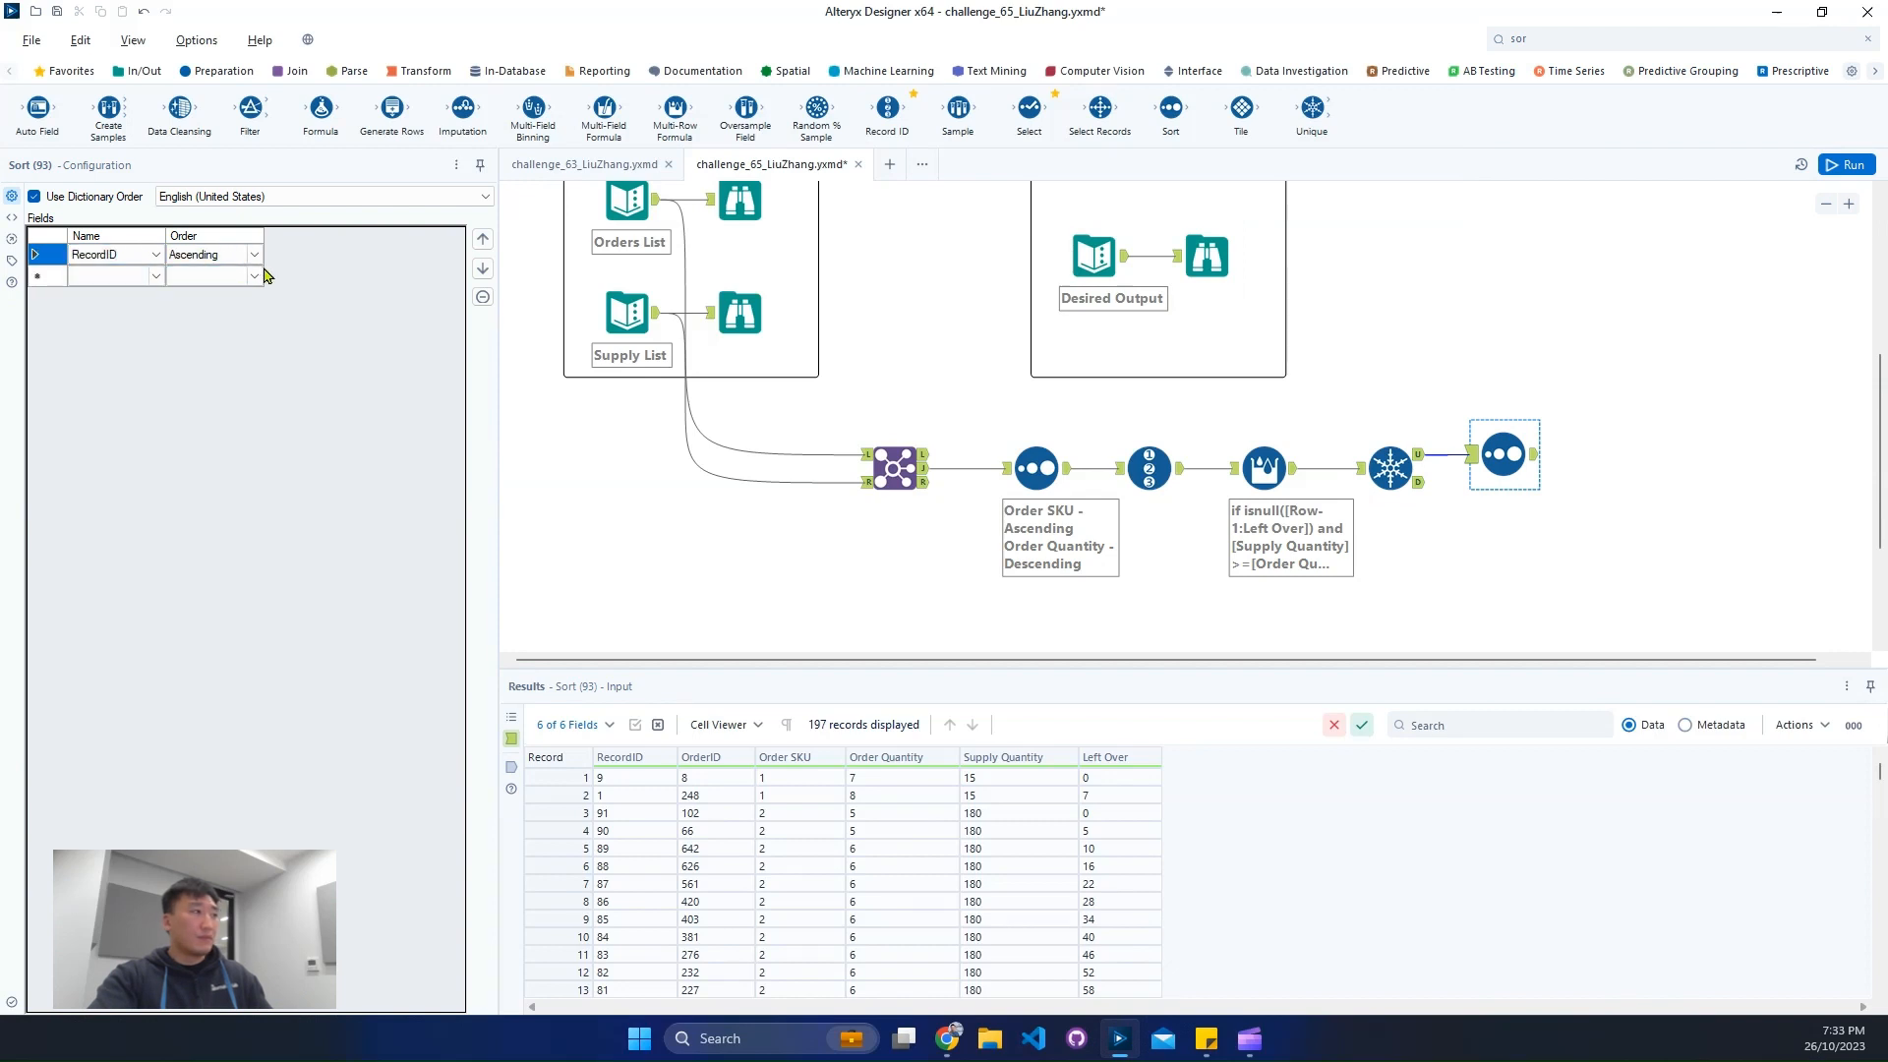
pyautogui.click(1847, 166)
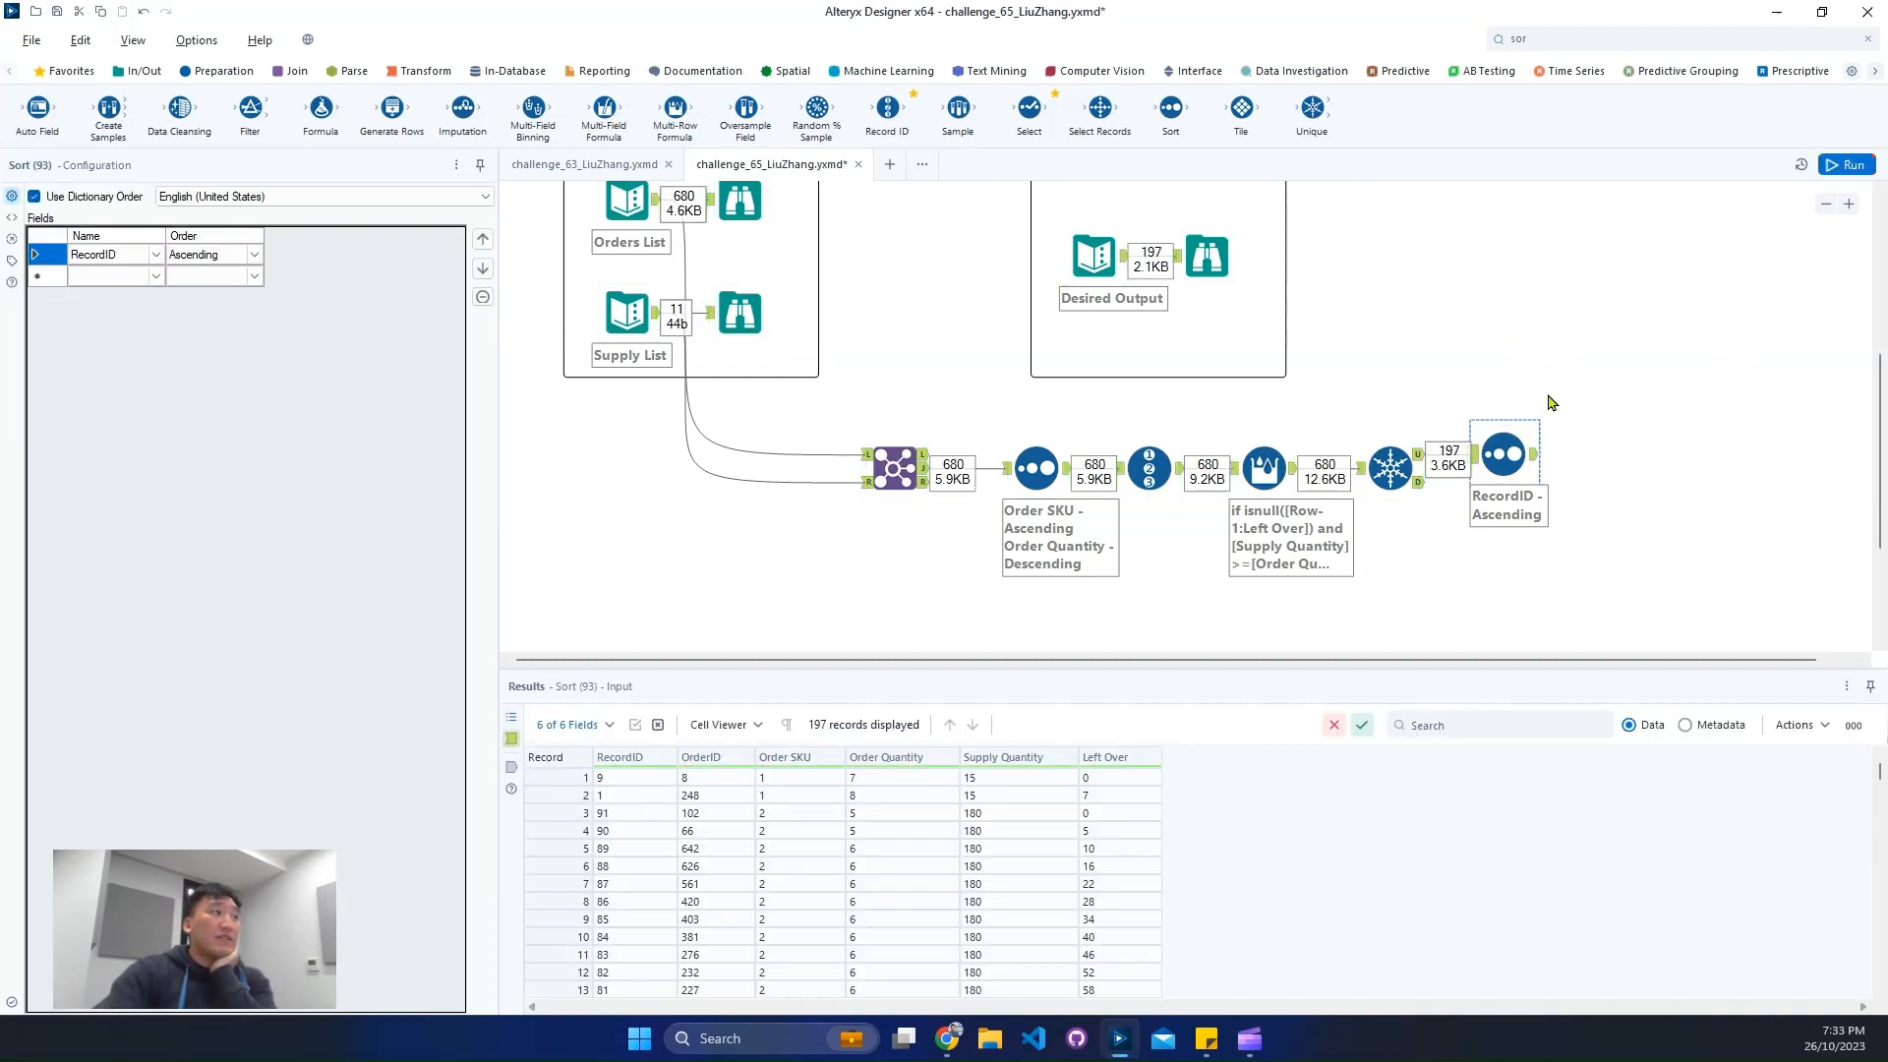
# - Check the first and last records of the RecordID Sort output and compare the last four with the Desired Output
pyautogui.click(1538, 457)
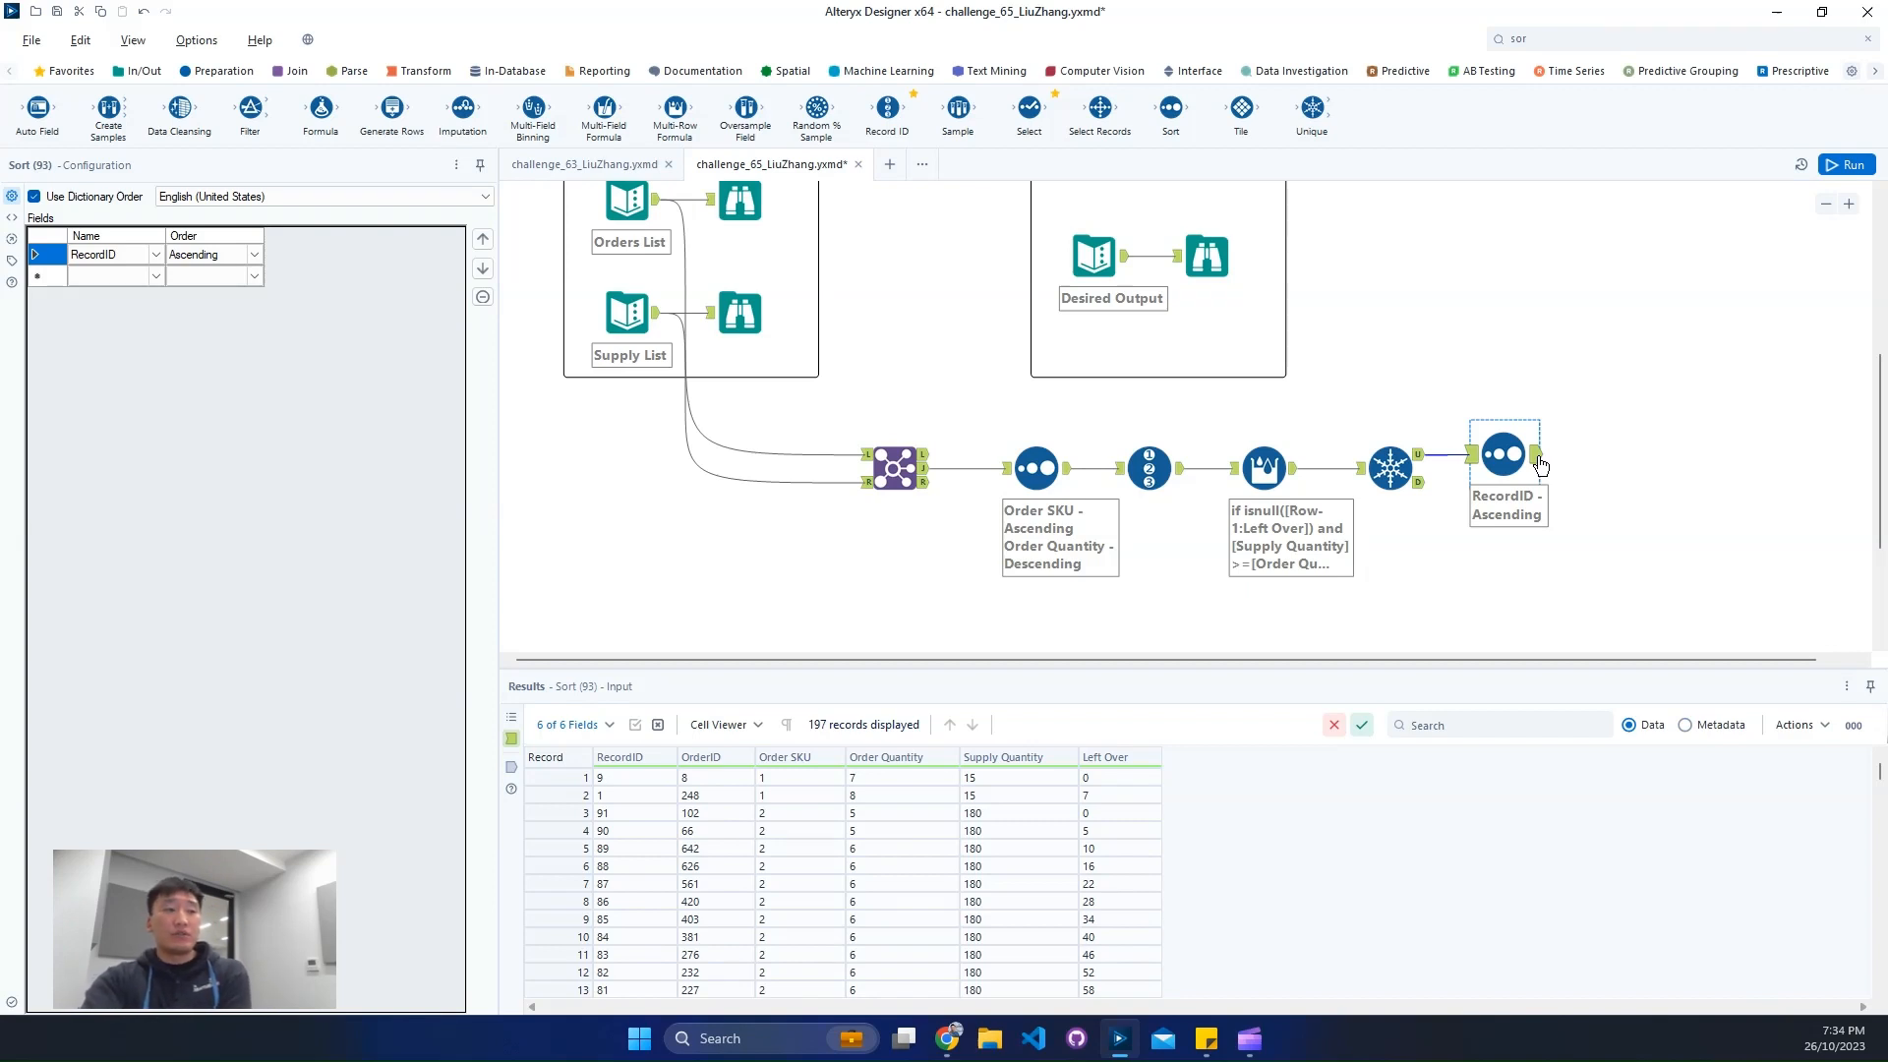
pyautogui.click(1537, 455)
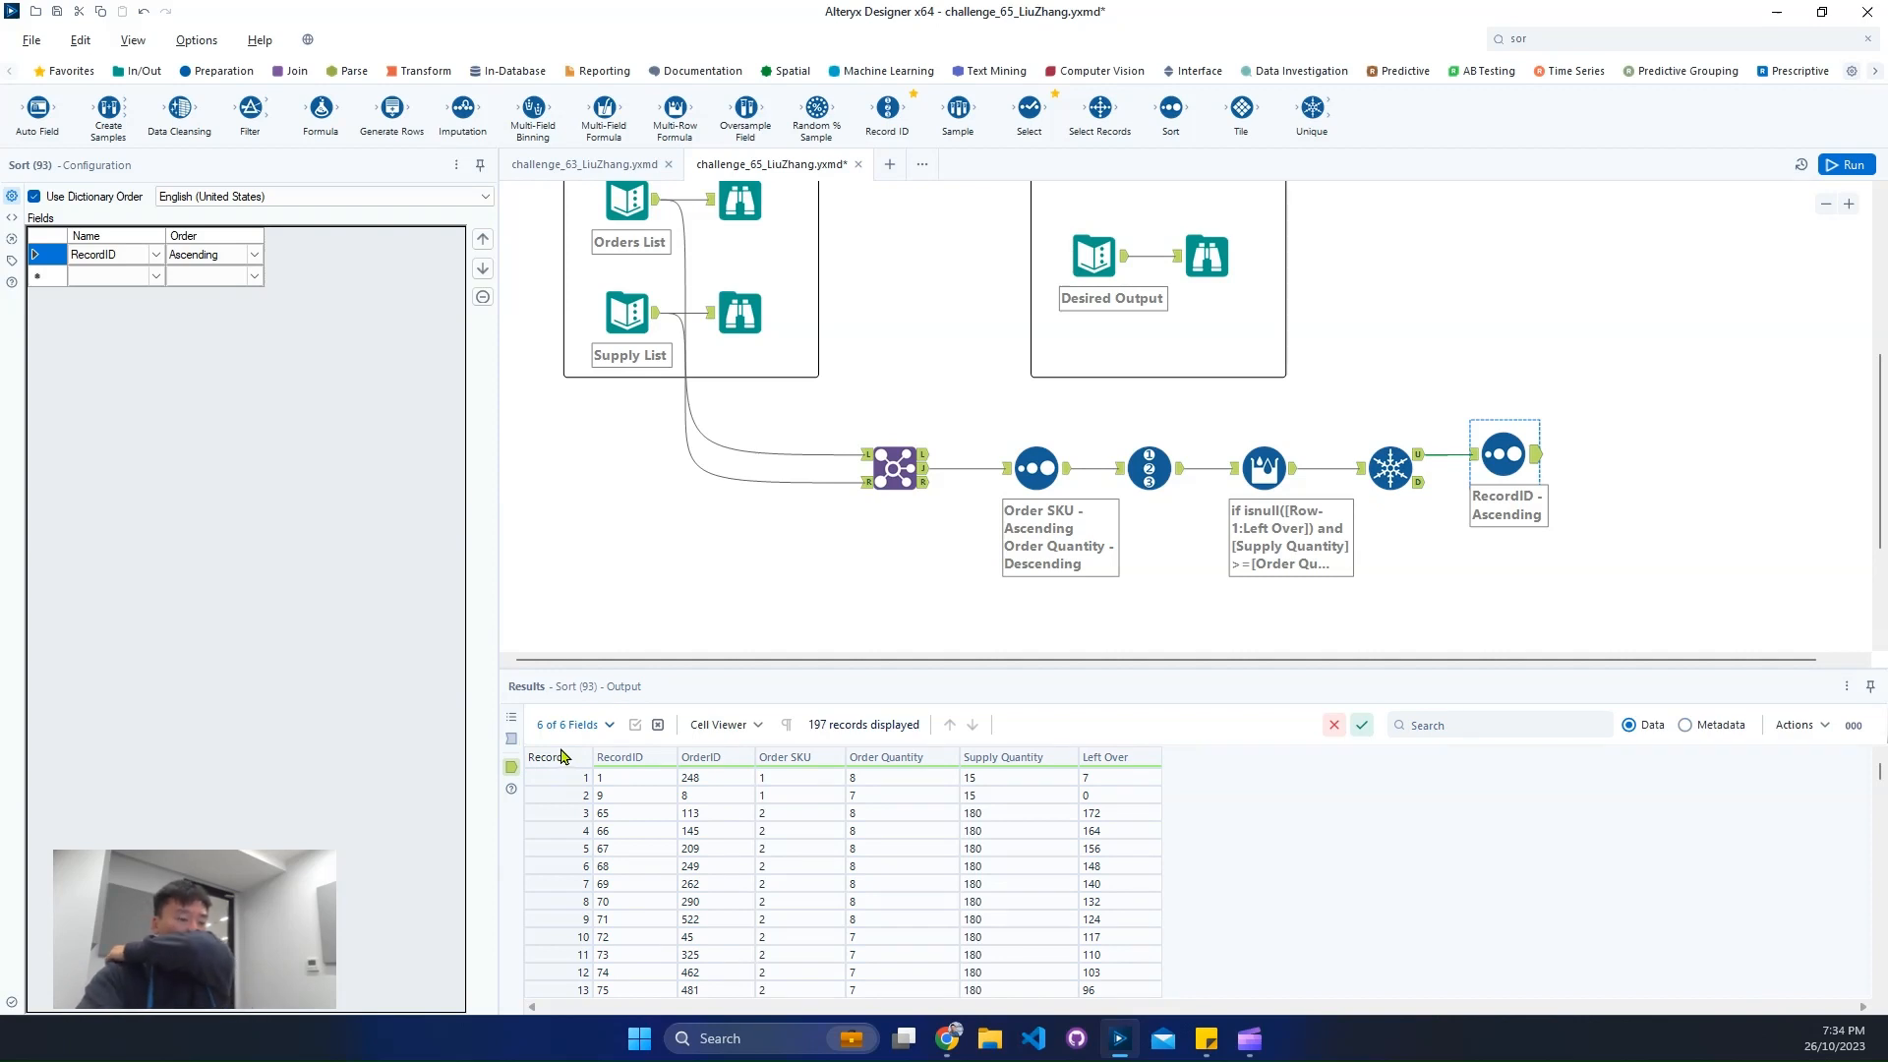
pyautogui.moveTo(568, 776); pyautogui.dragTo(571, 798)
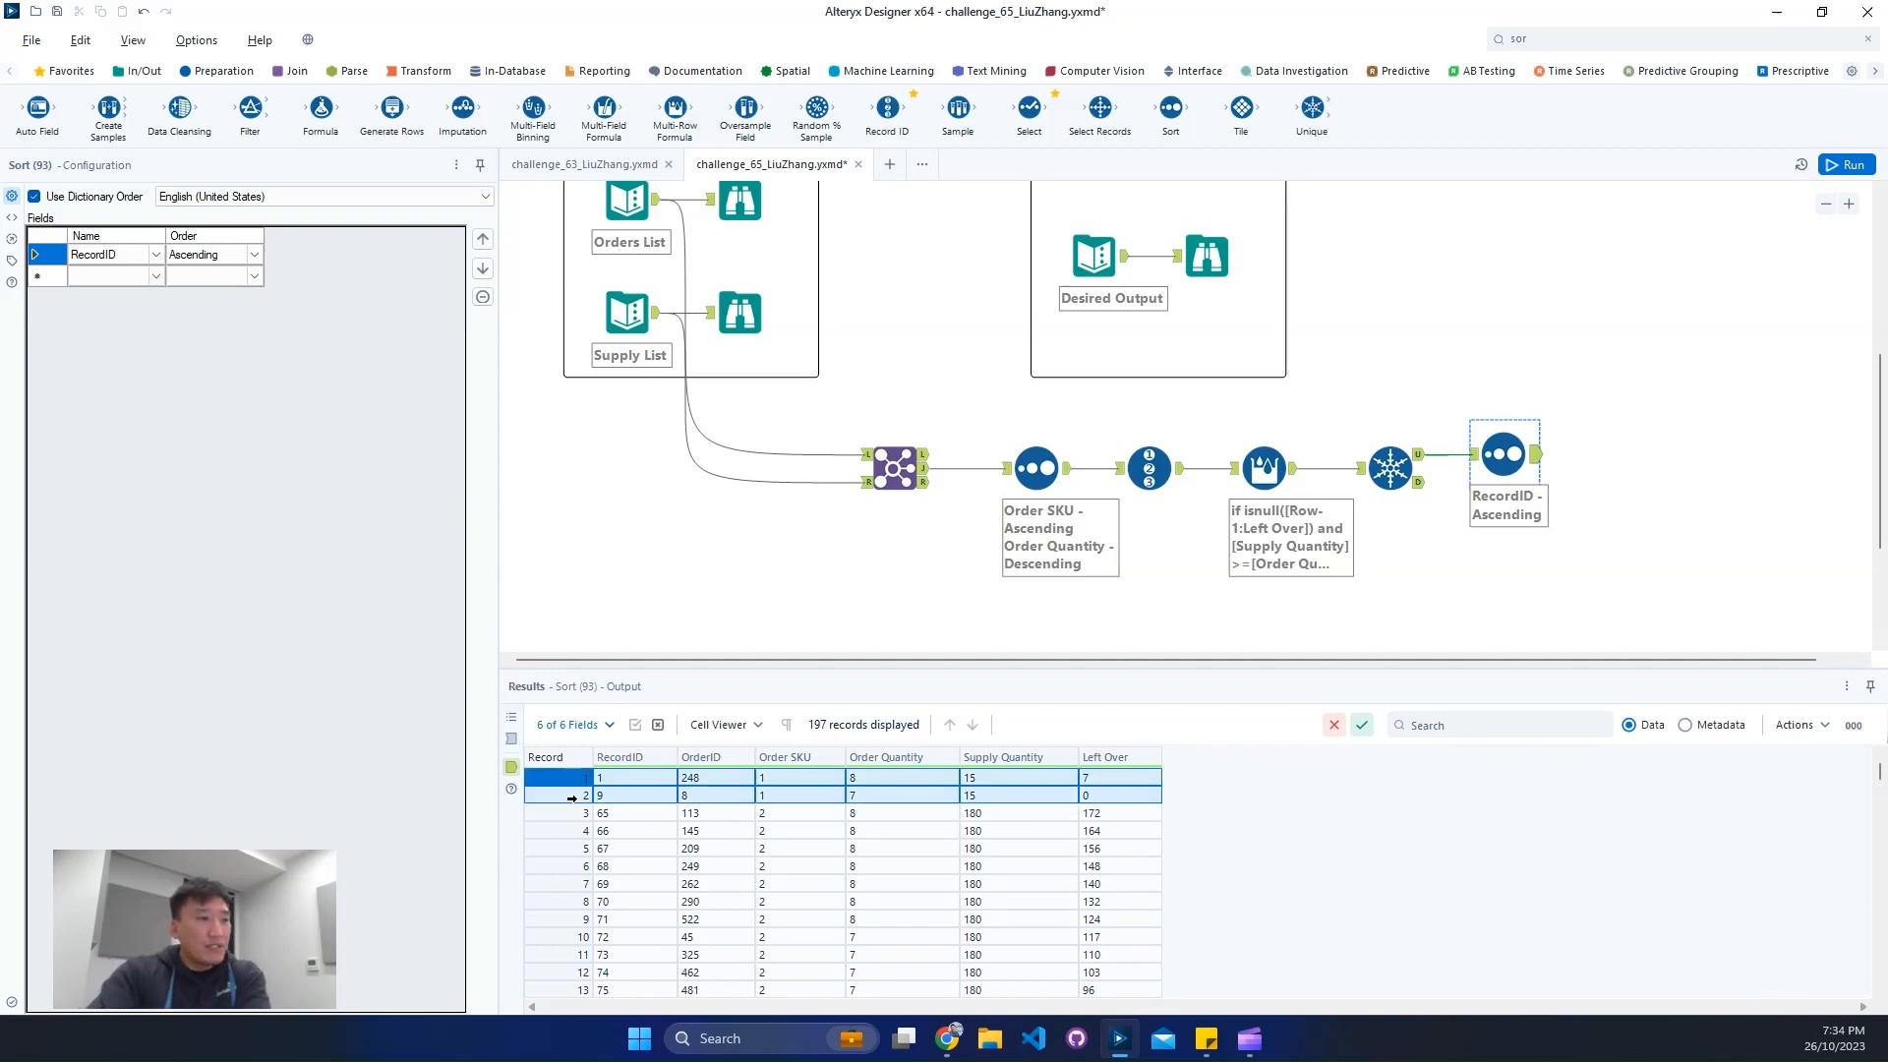
pyautogui.scroll(-20, 1192, 842)
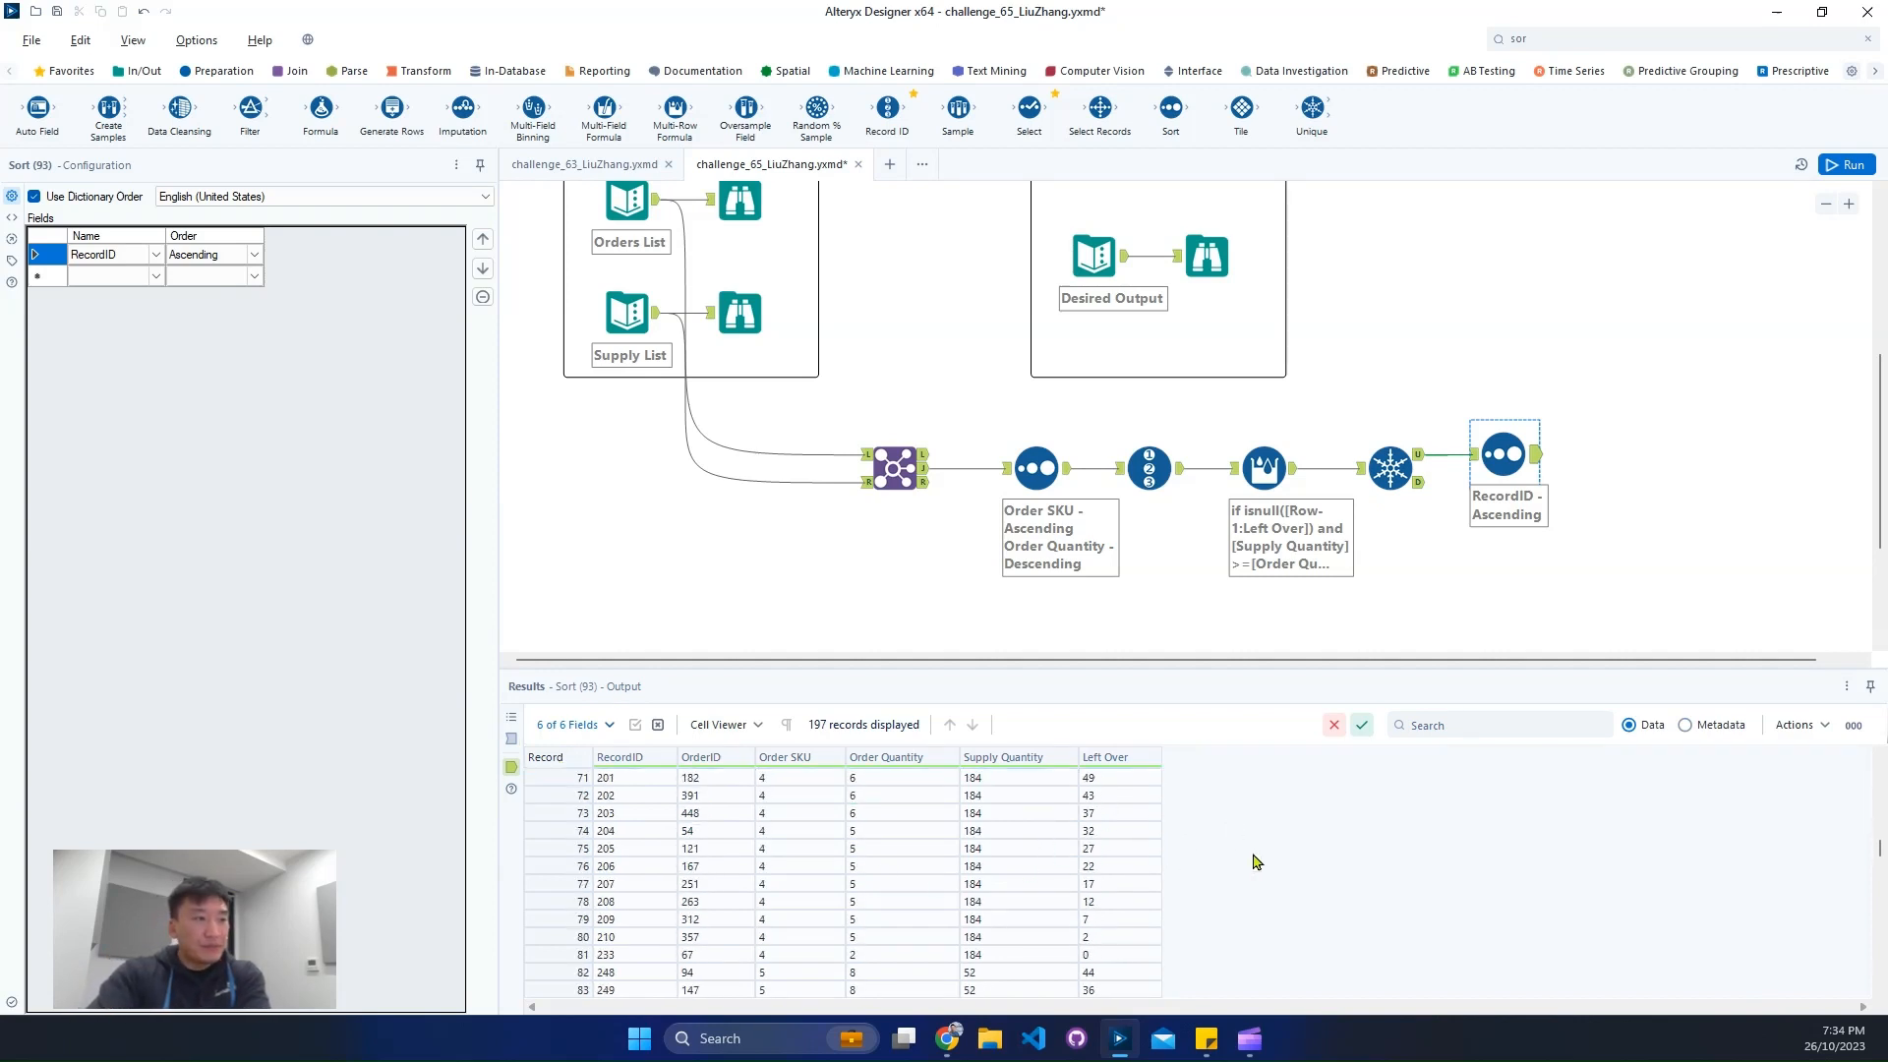
pyautogui.moveTo(1878, 882); pyautogui.dragTo(1837, 999)
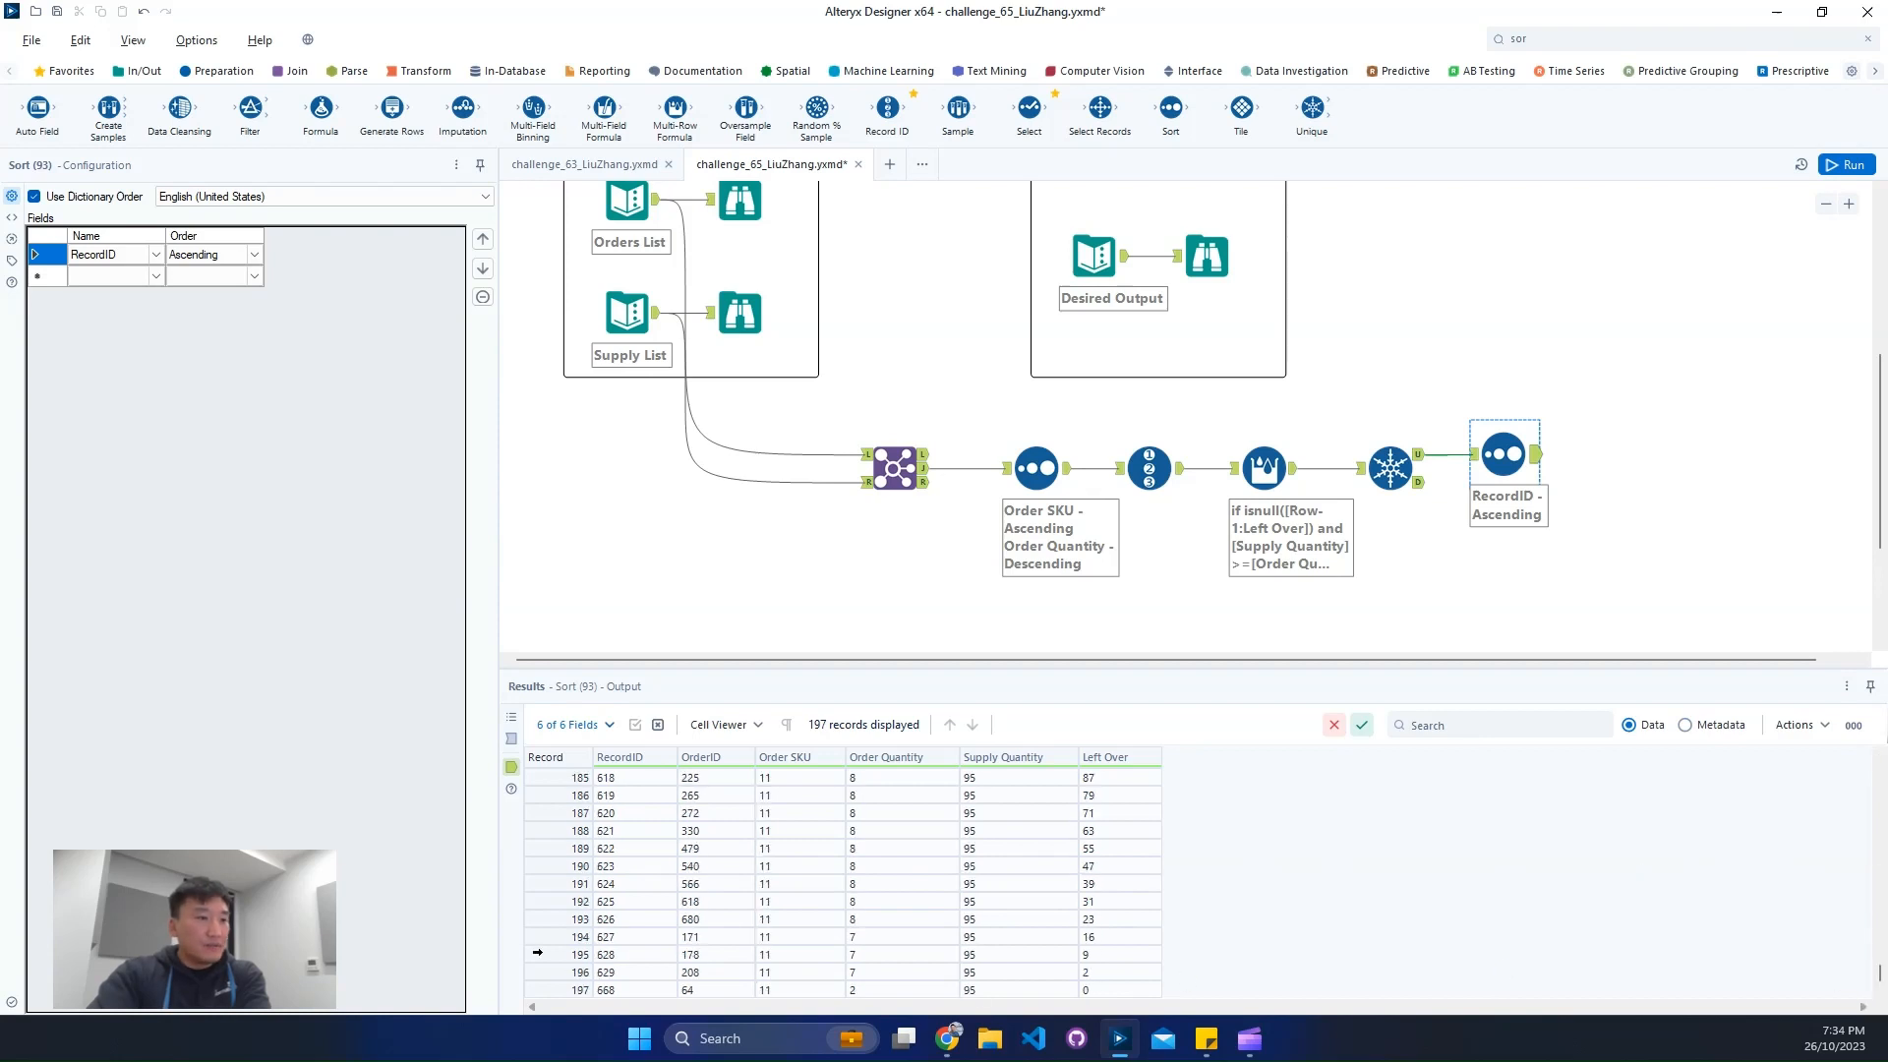
pyautogui.moveTo(537, 942); pyautogui.dragTo(547, 990)
pyautogui.moveTo(717, 947); pyautogui.dragTo(717, 990)
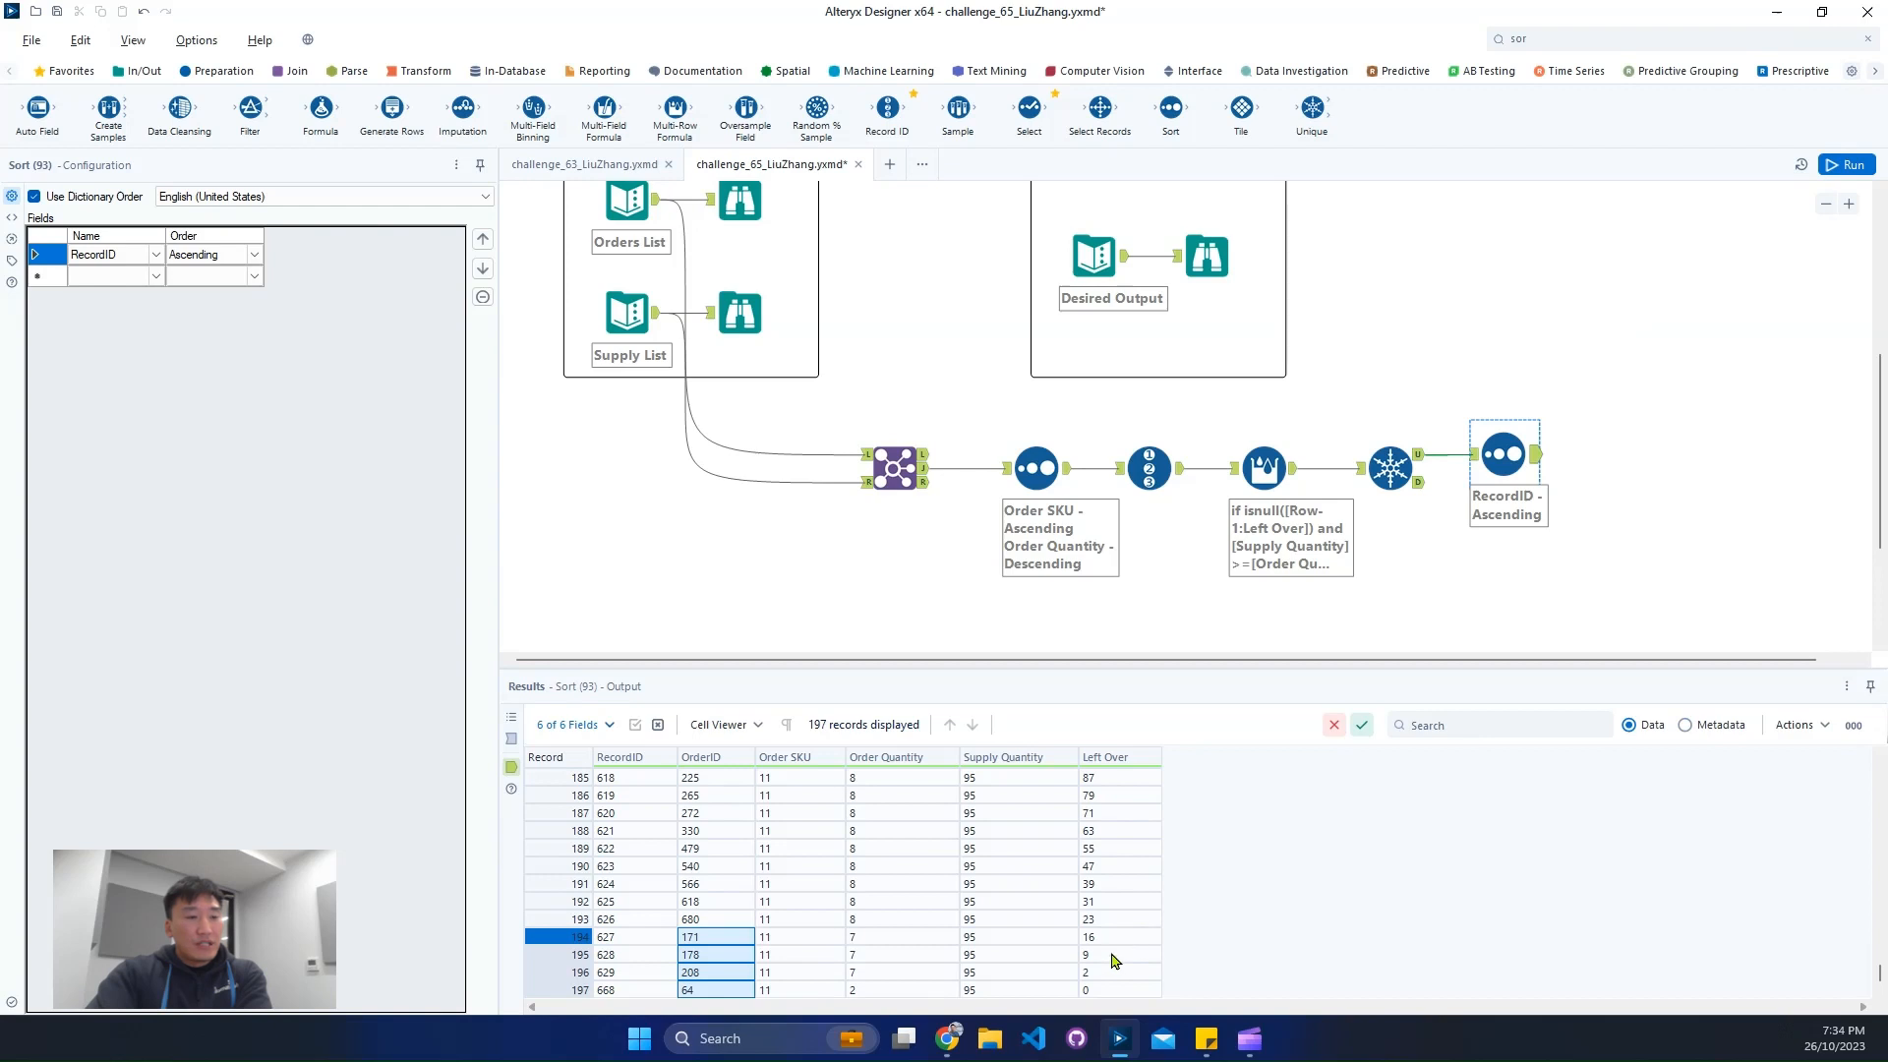
pyautogui.click(1207, 257)
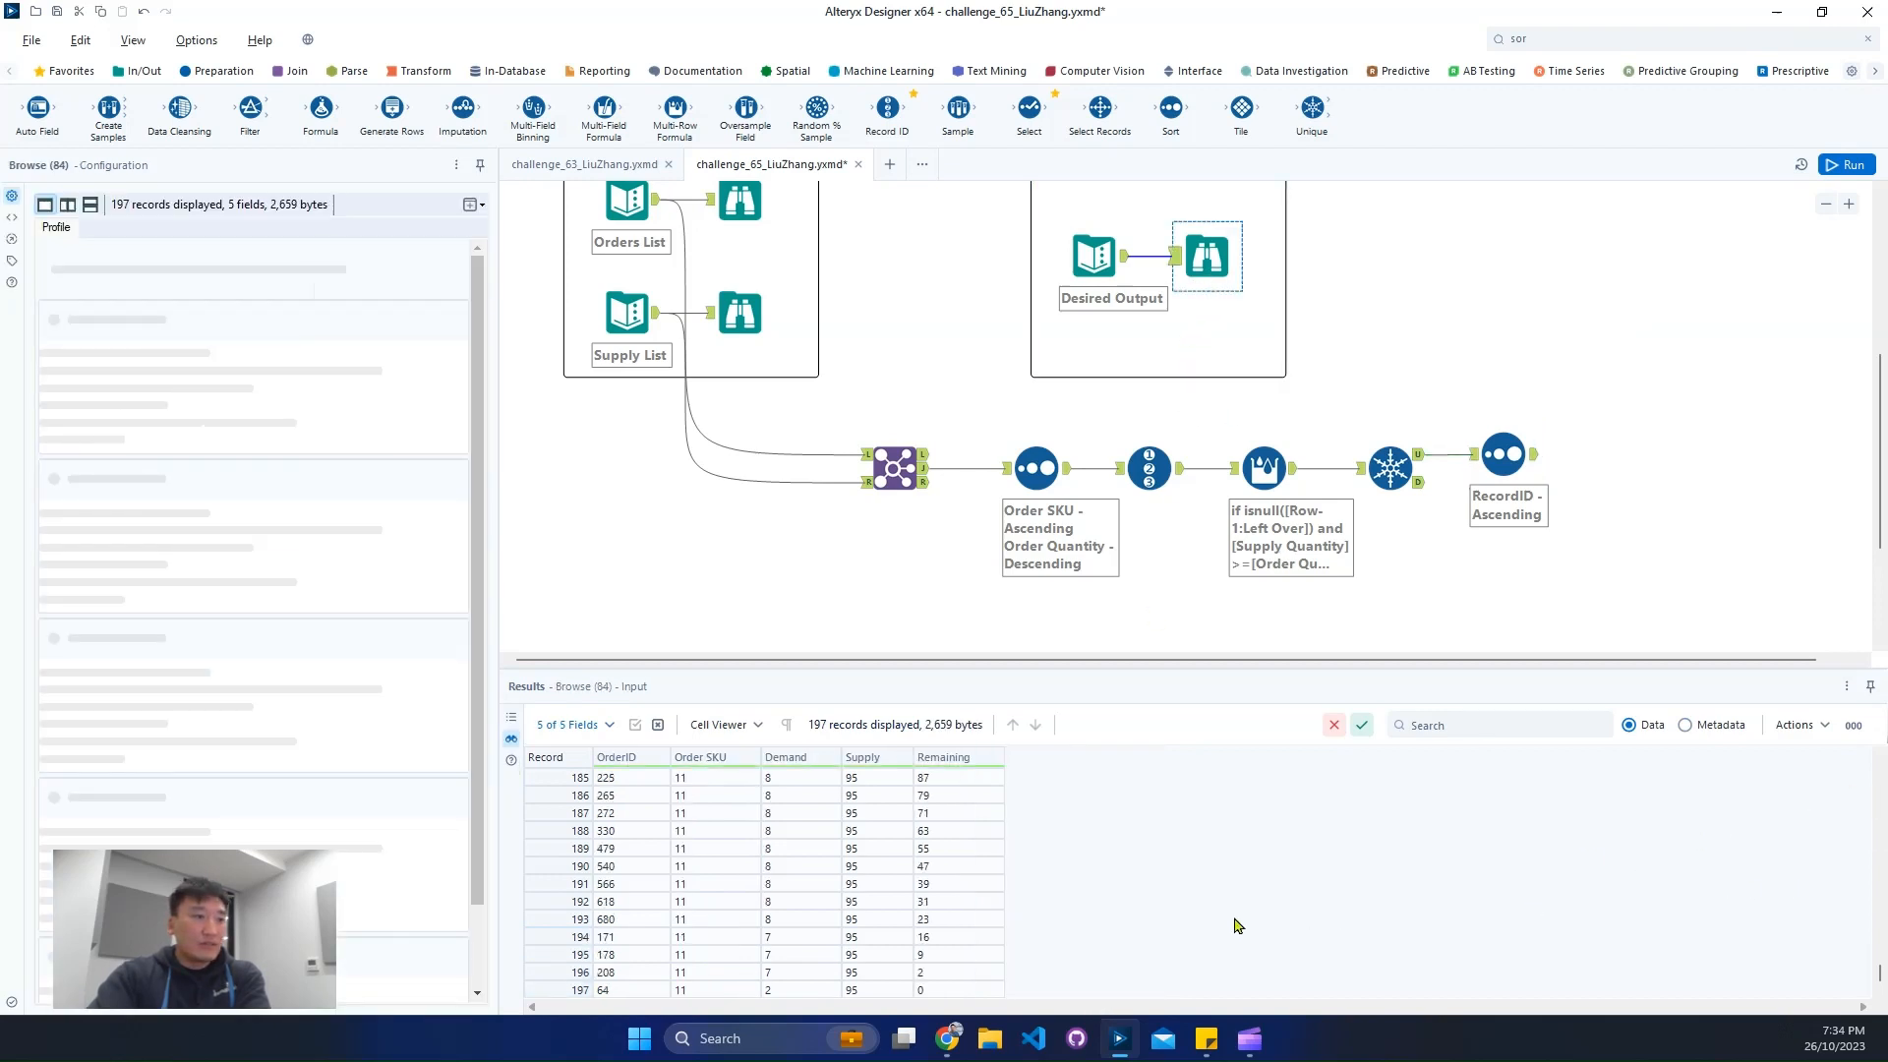
pyautogui.moveTo(949, 939); pyautogui.dragTo(944, 999)
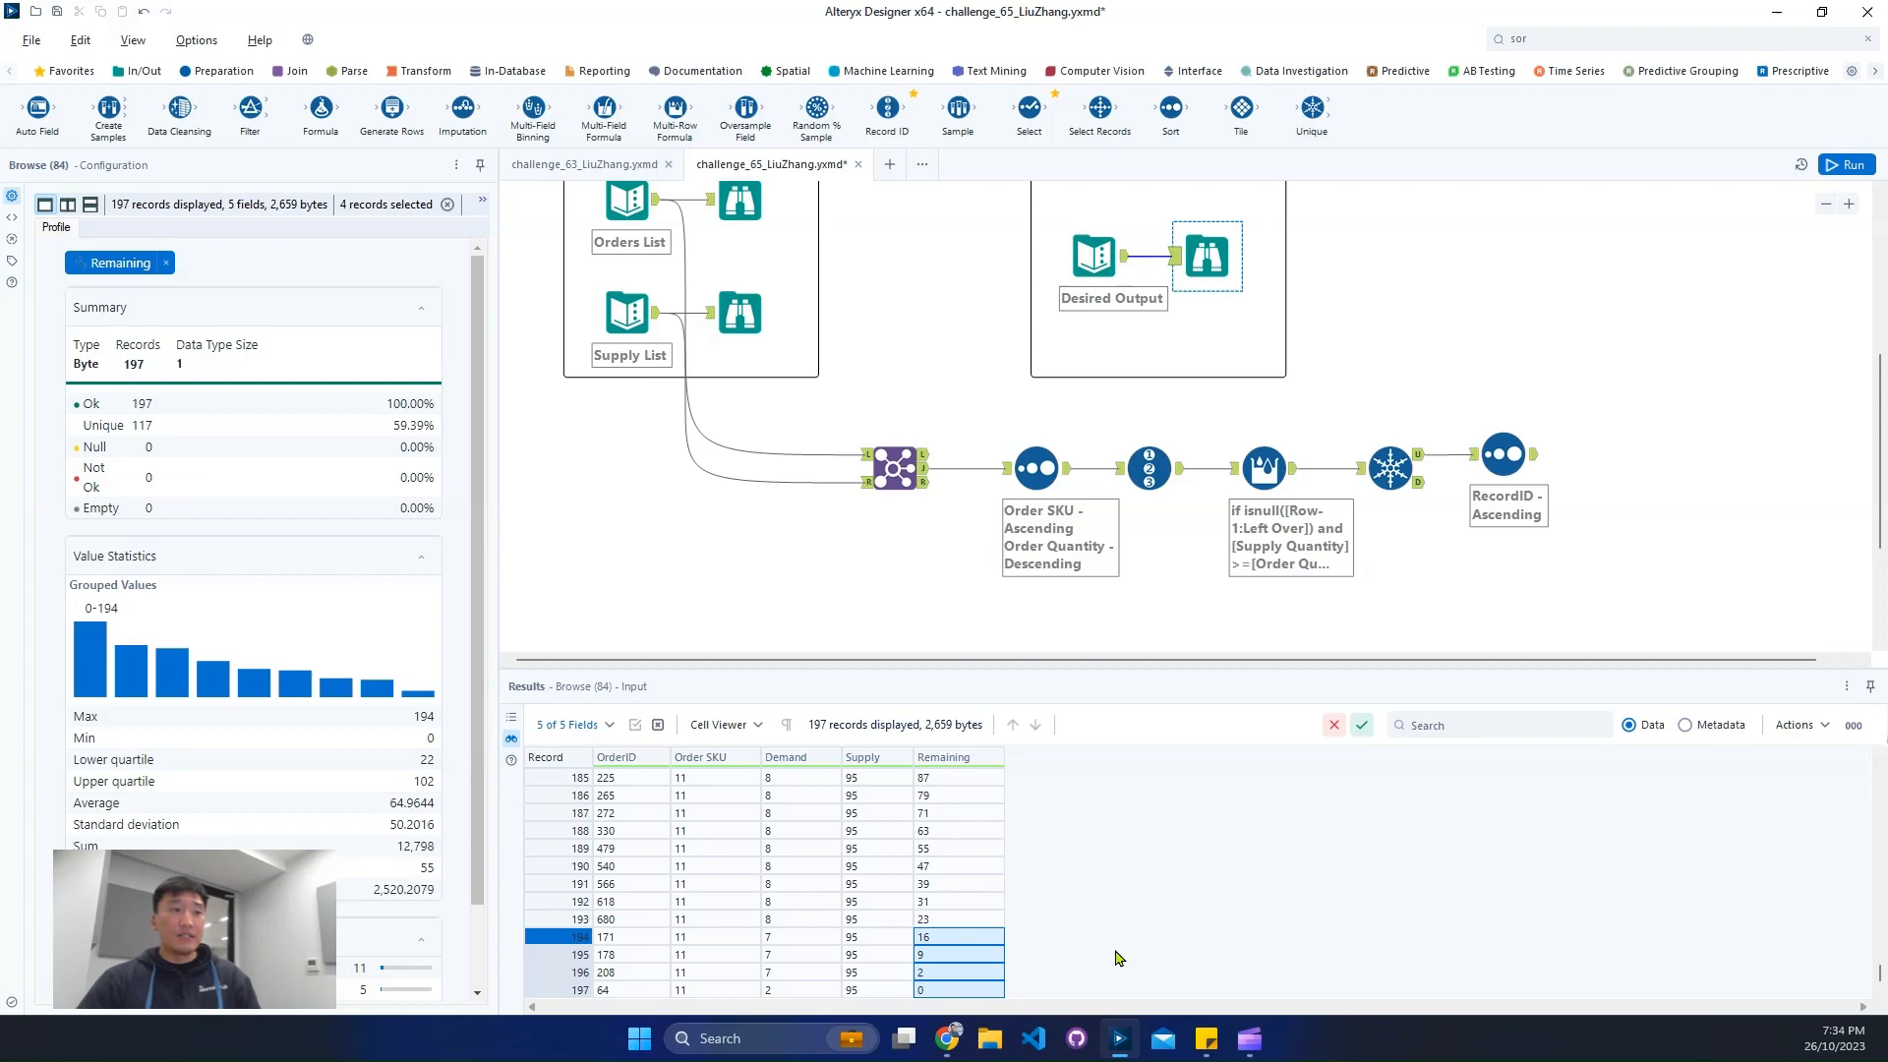
pyautogui.click(1644, 470)
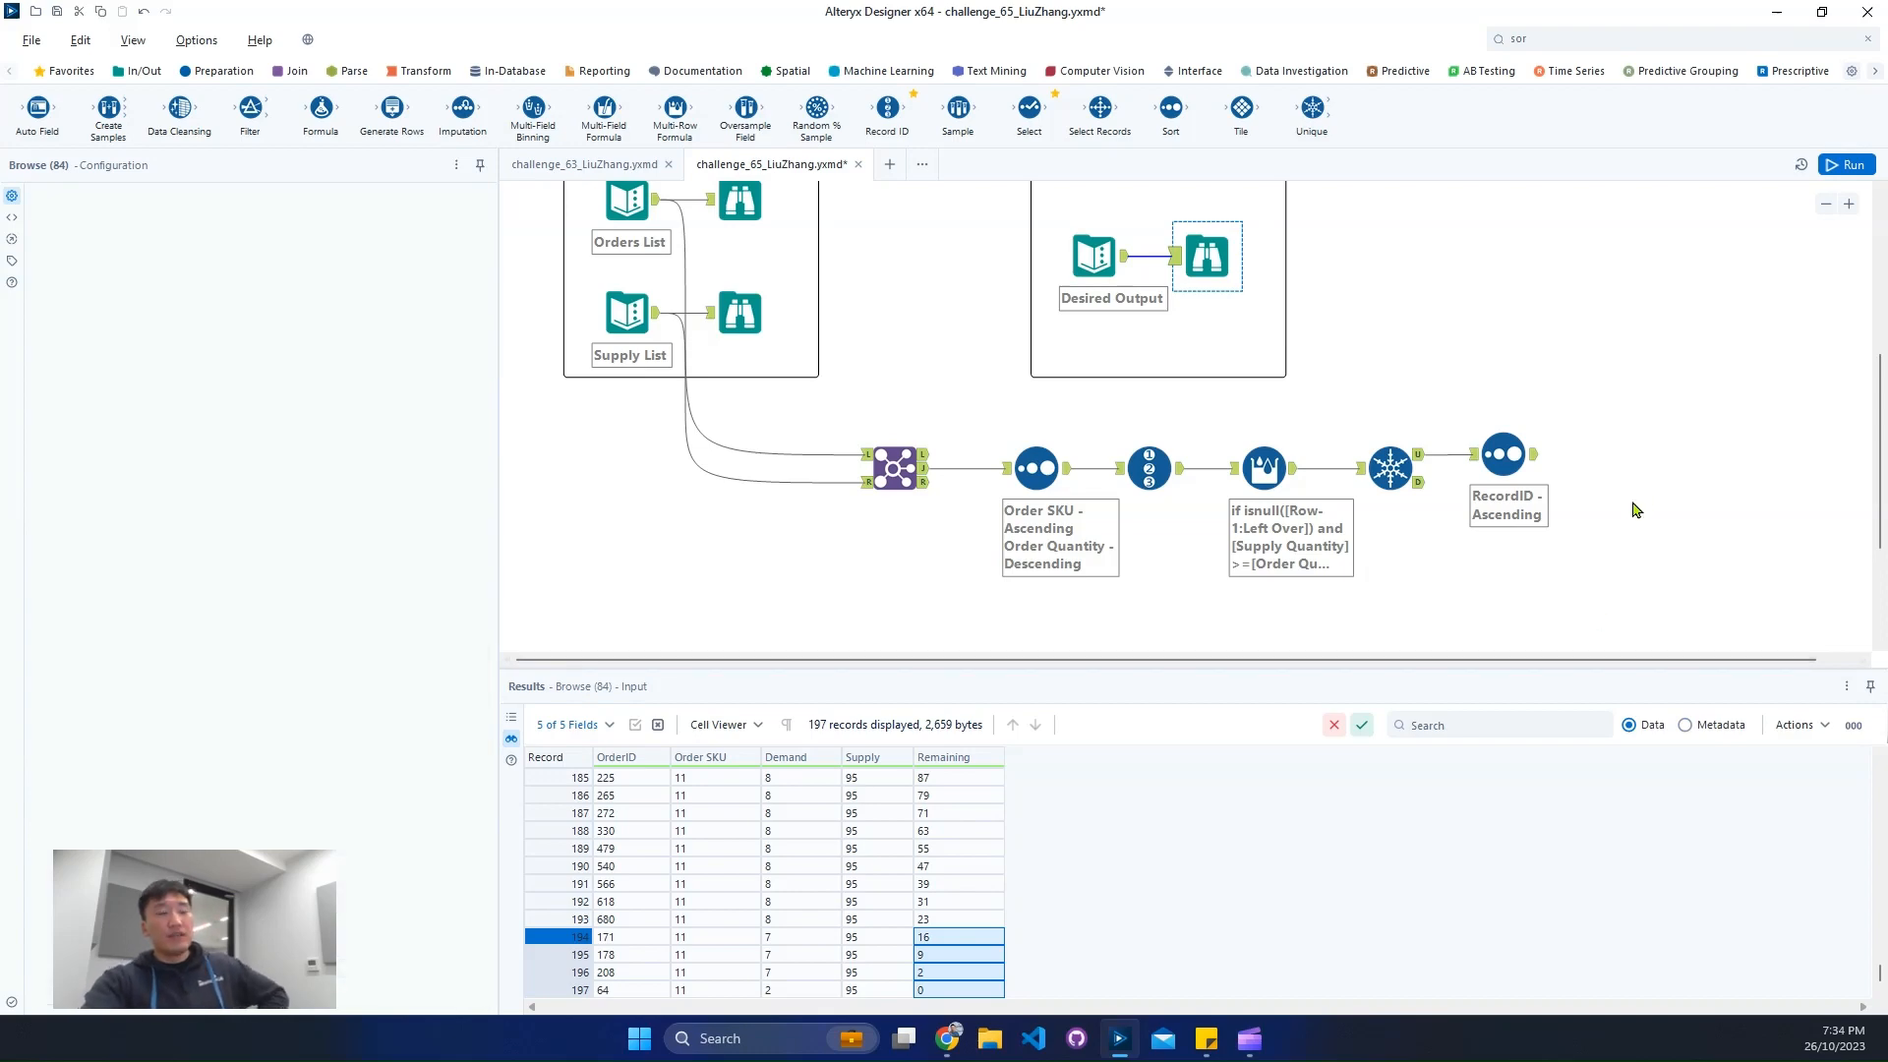